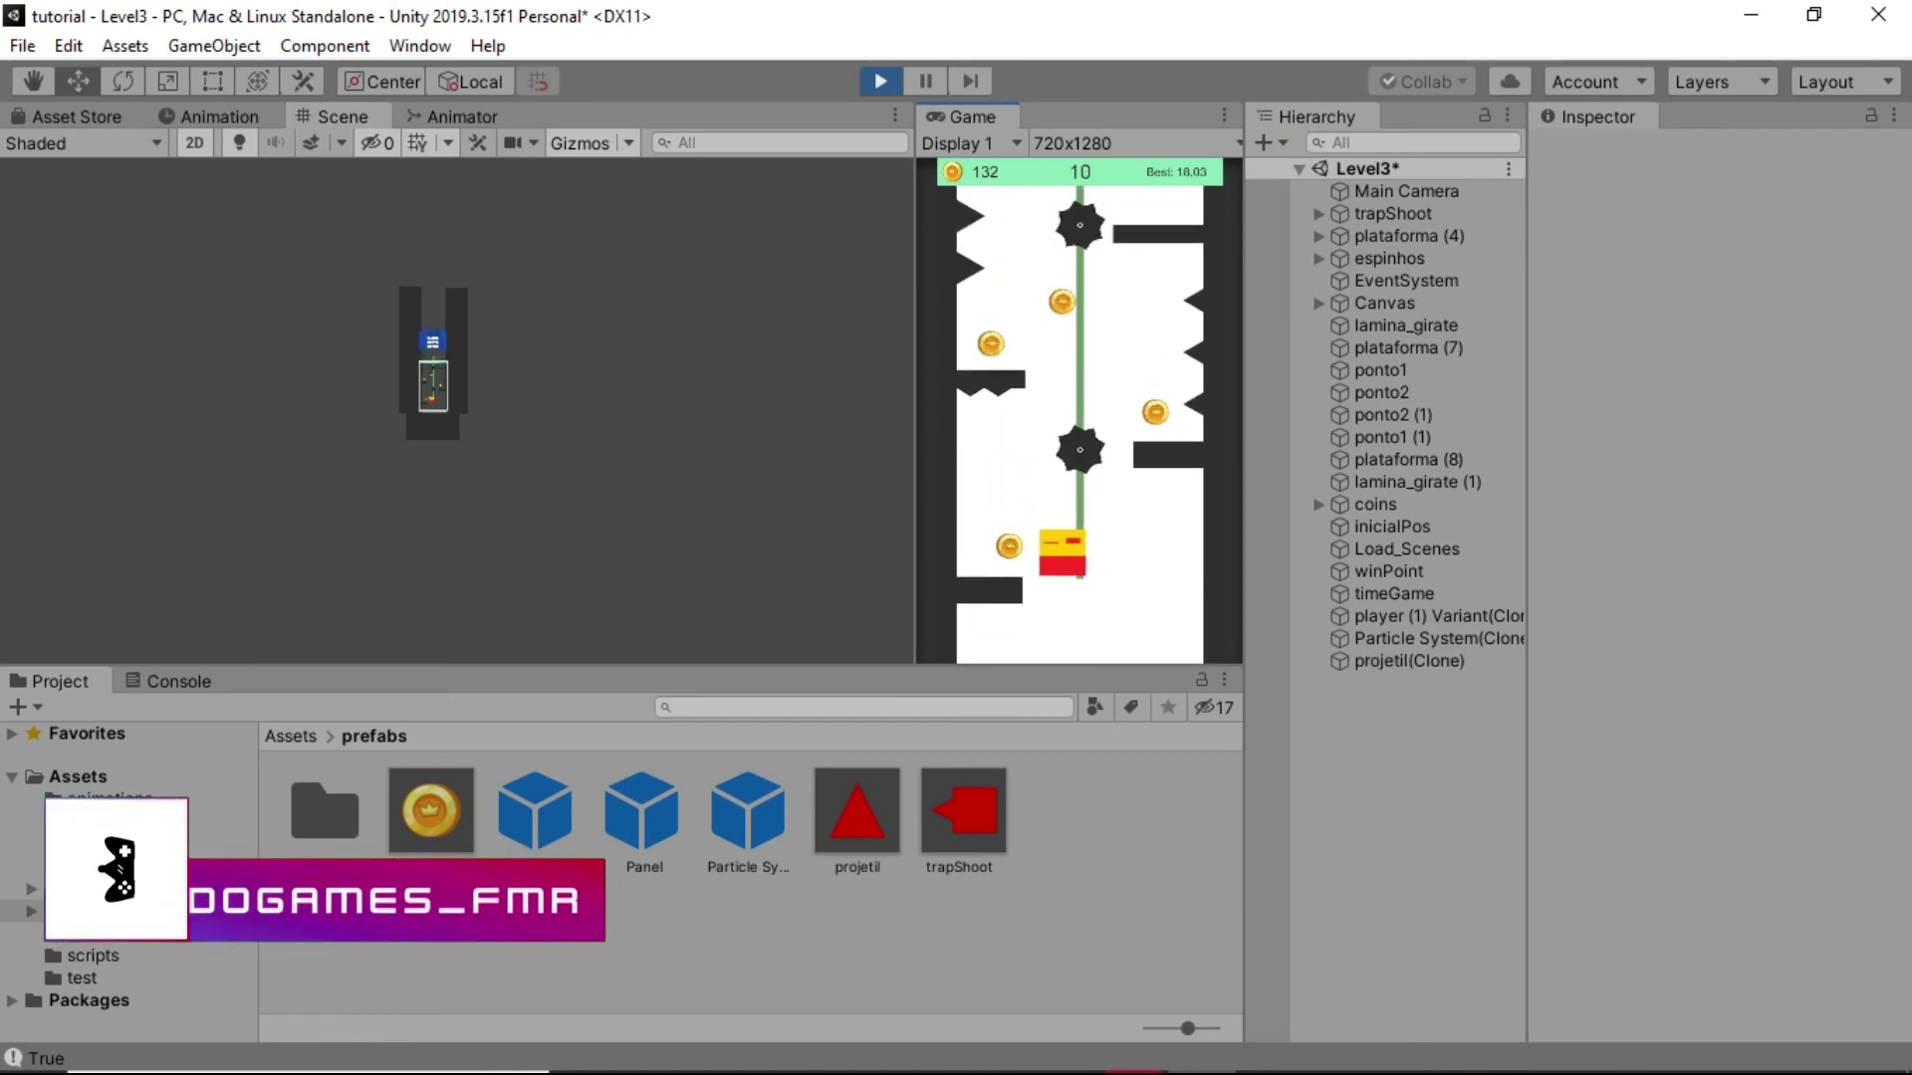
Jump the player between the walls three times while play-testing the level
key("space")
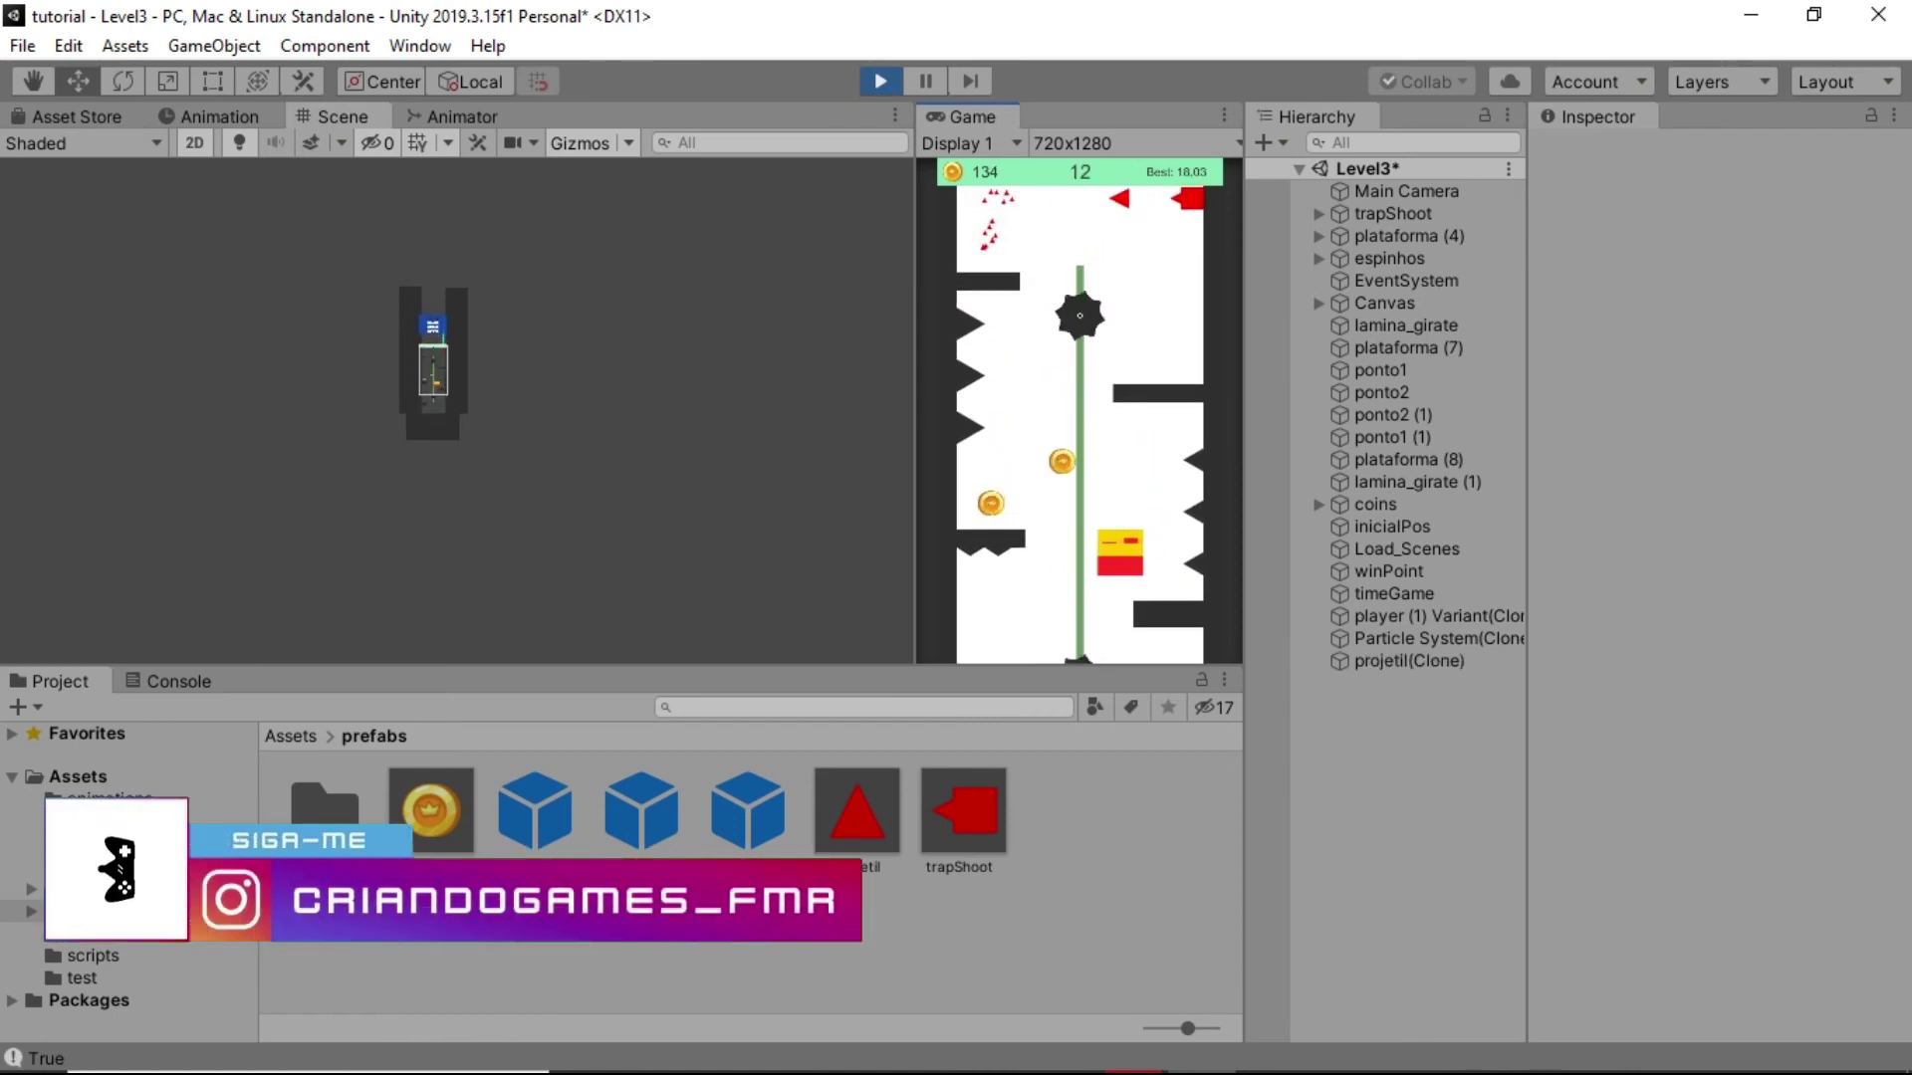
key("space")
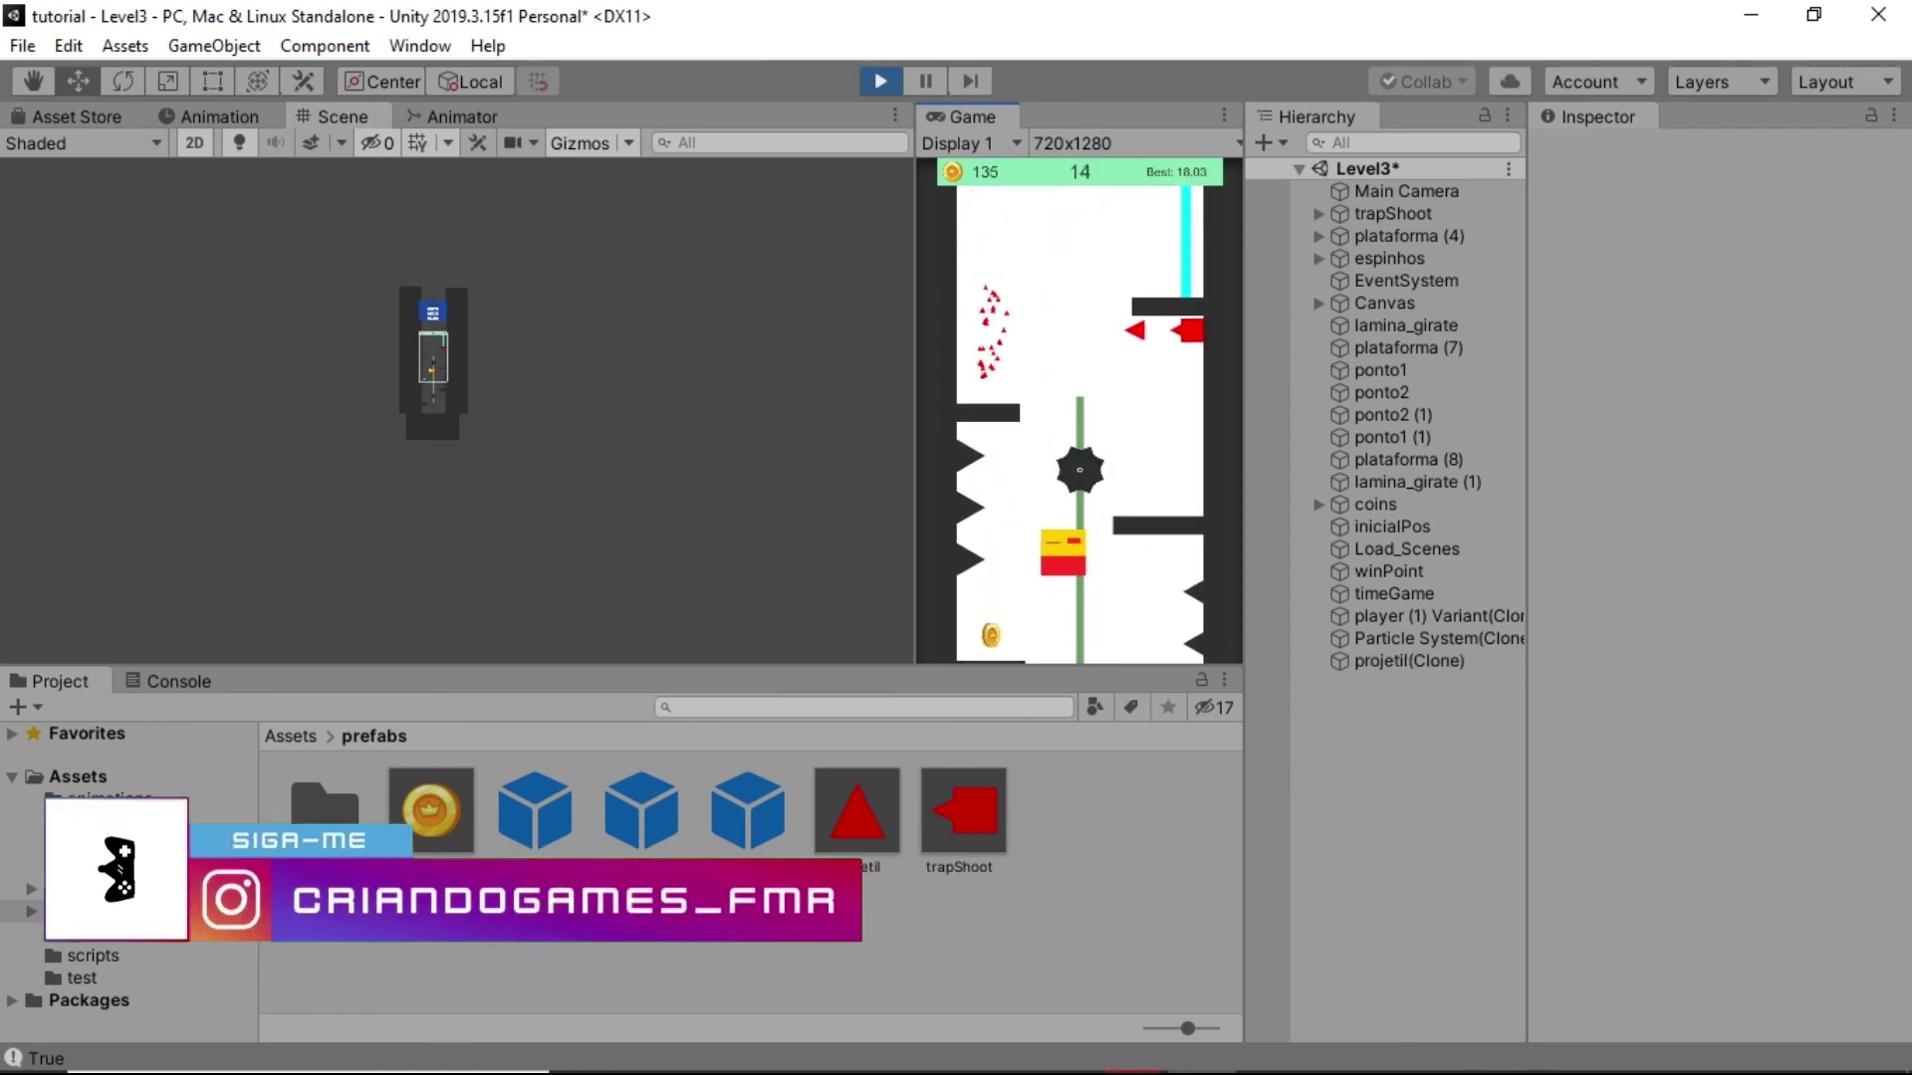
key("space")
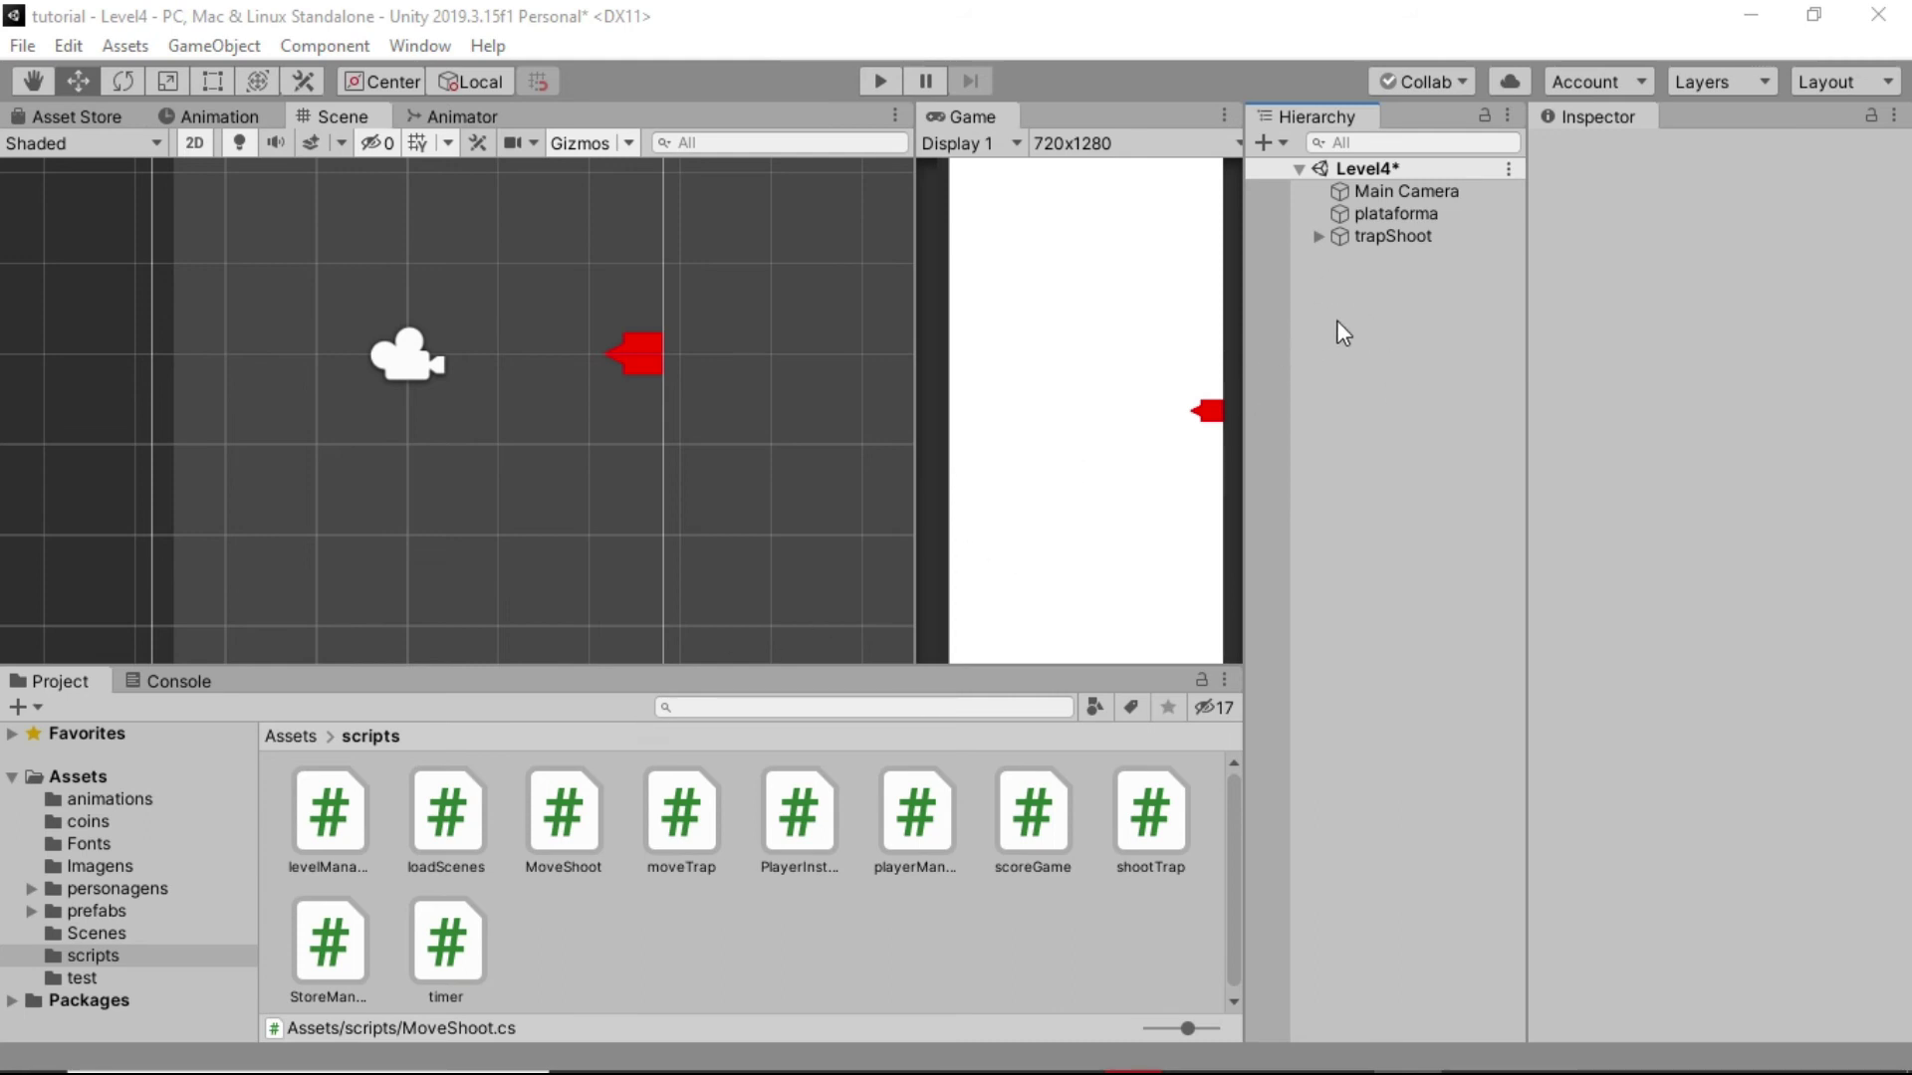
Inspect the projetil prefab's Move Shoot component (Particle System particle, speed -5) and switch to its script
left_click(85, 914)
left_click(750, 802)
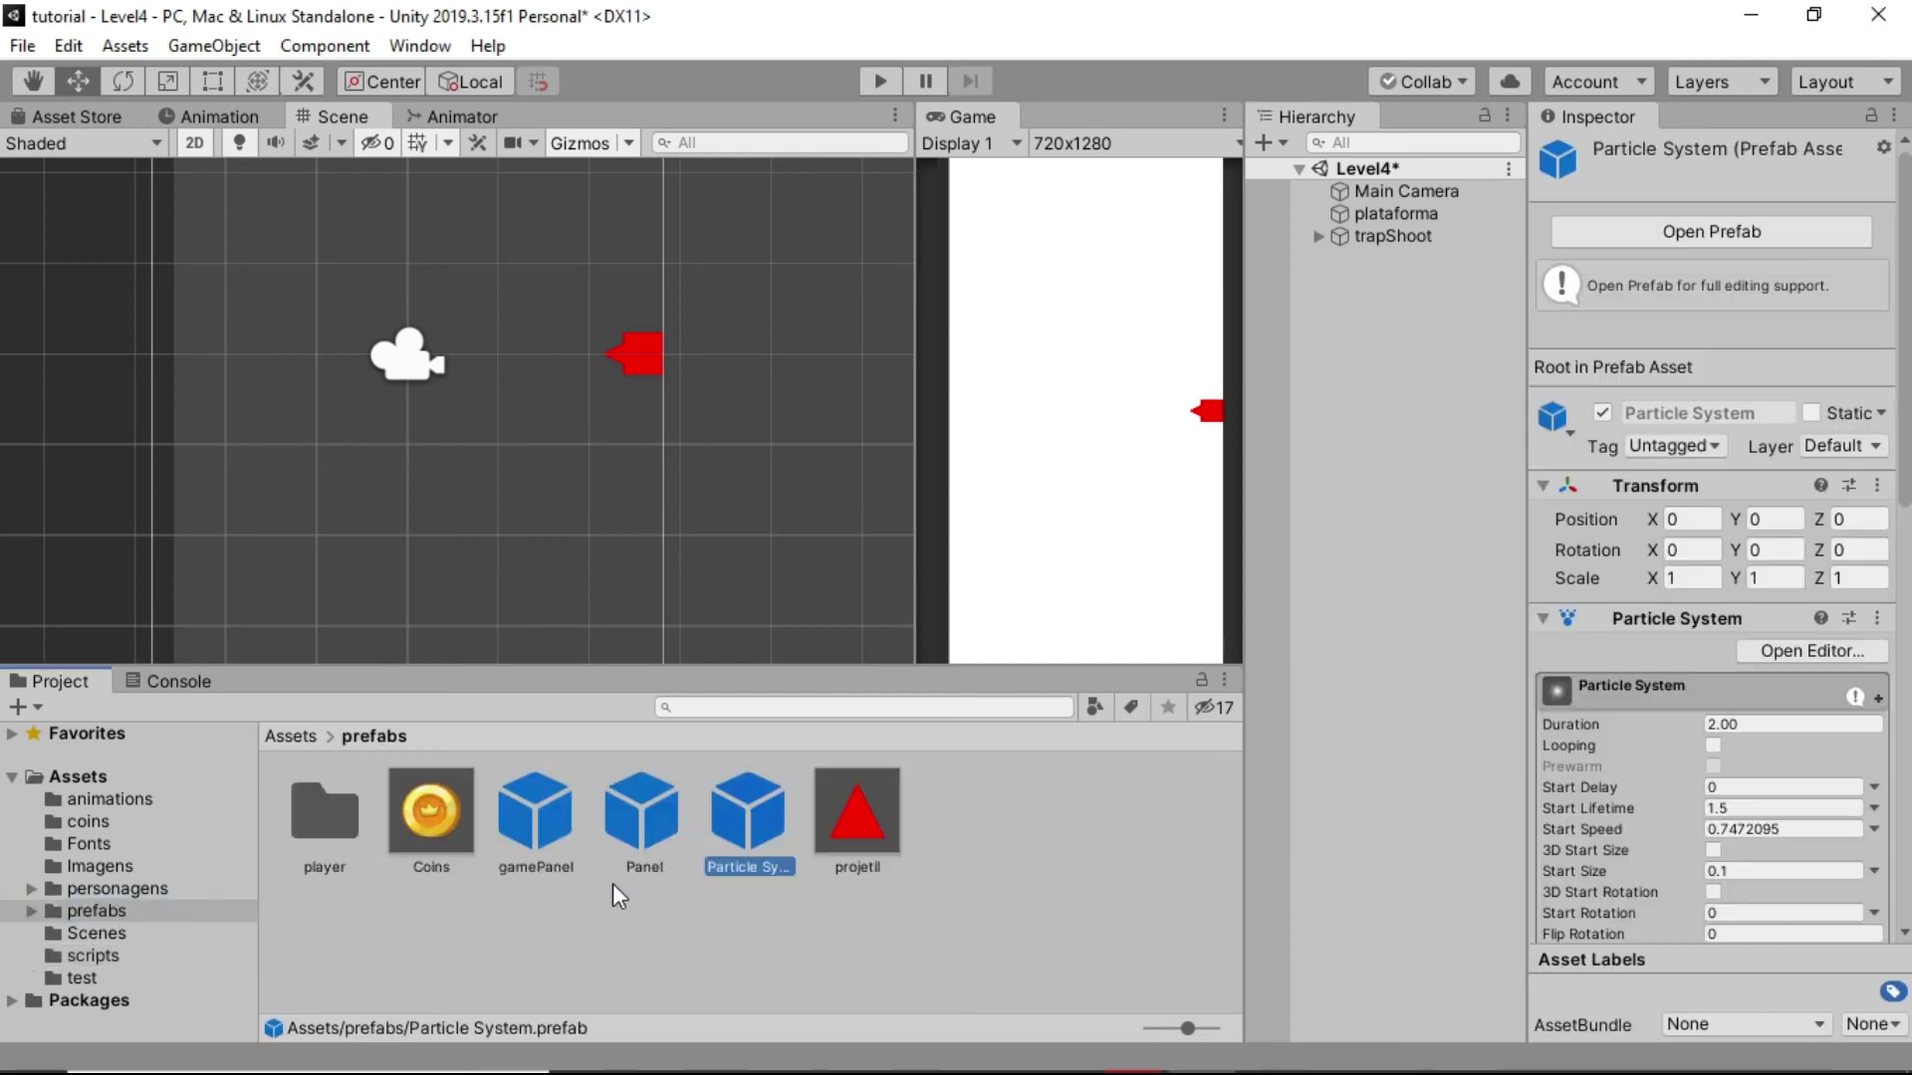
left_click(856, 810)
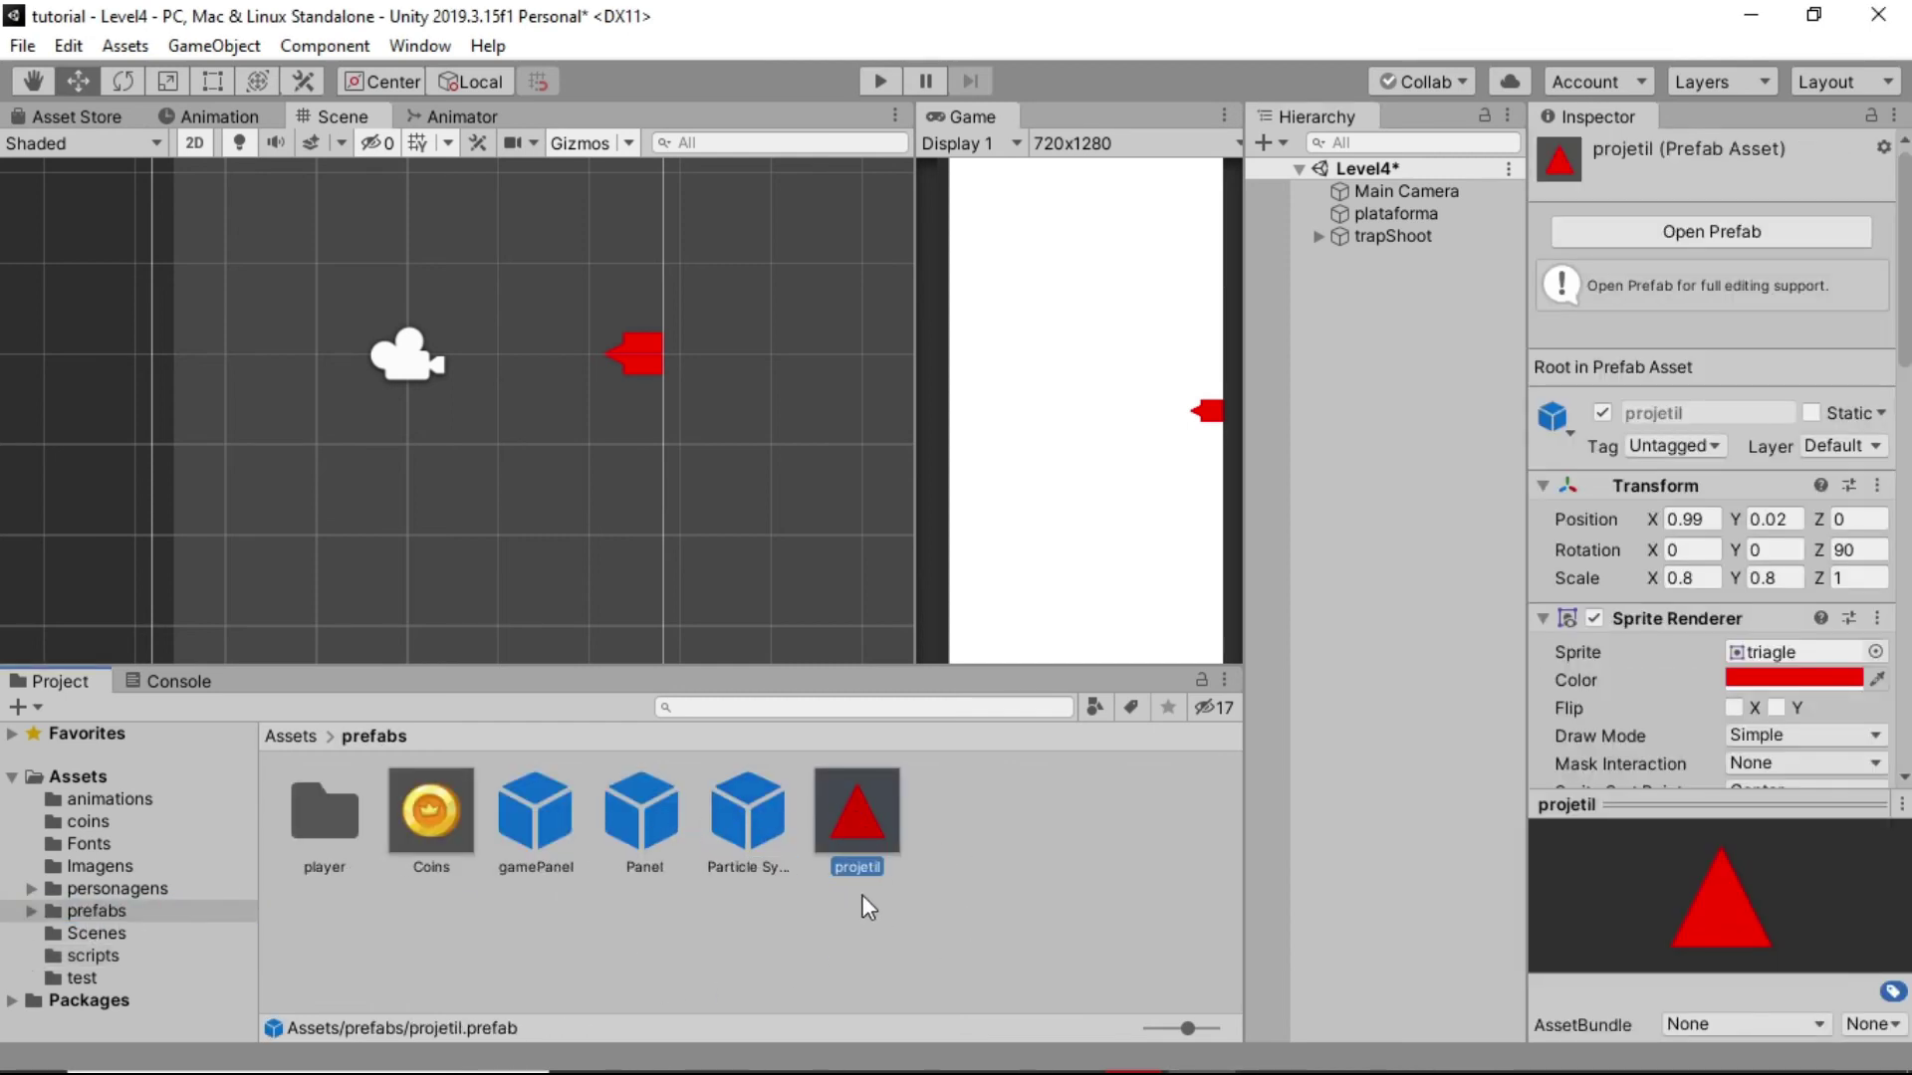
scroll(1664, 637, "down", 10)
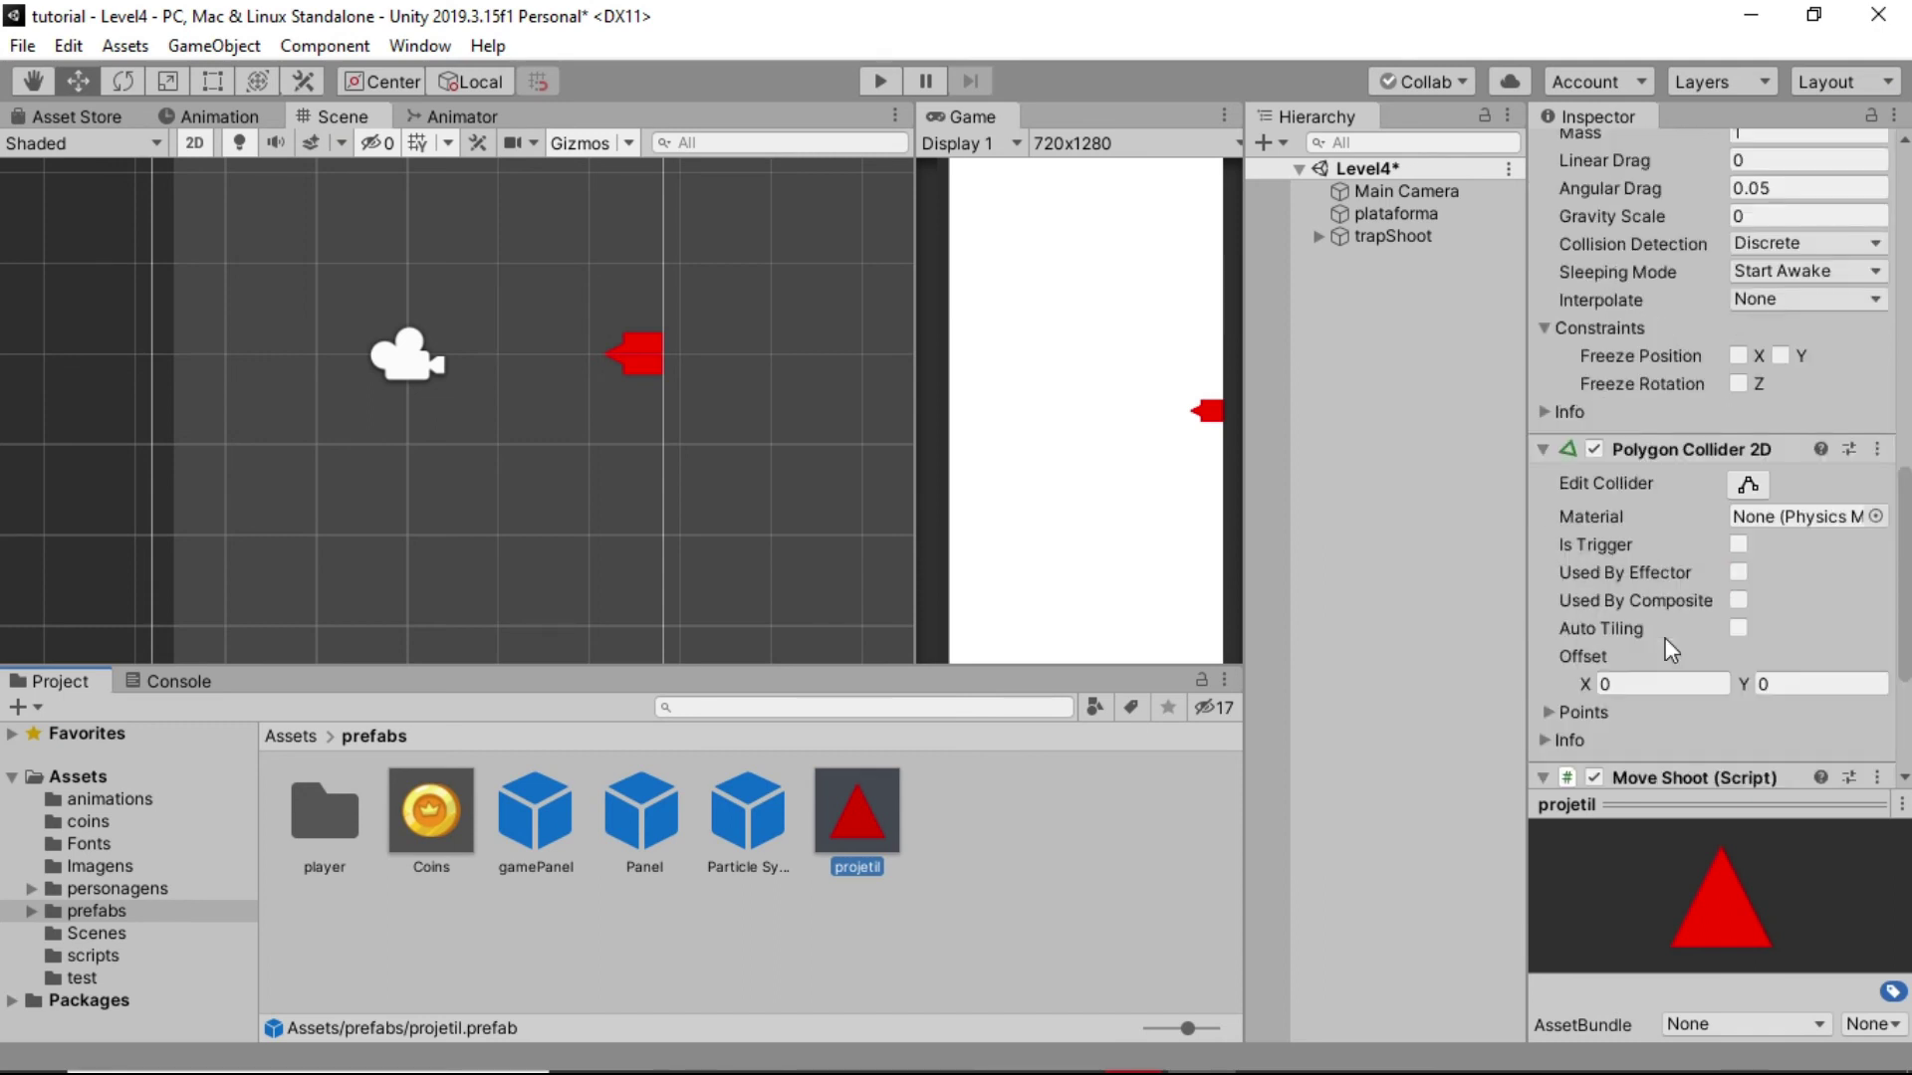
scroll(1664, 637, "down", 3)
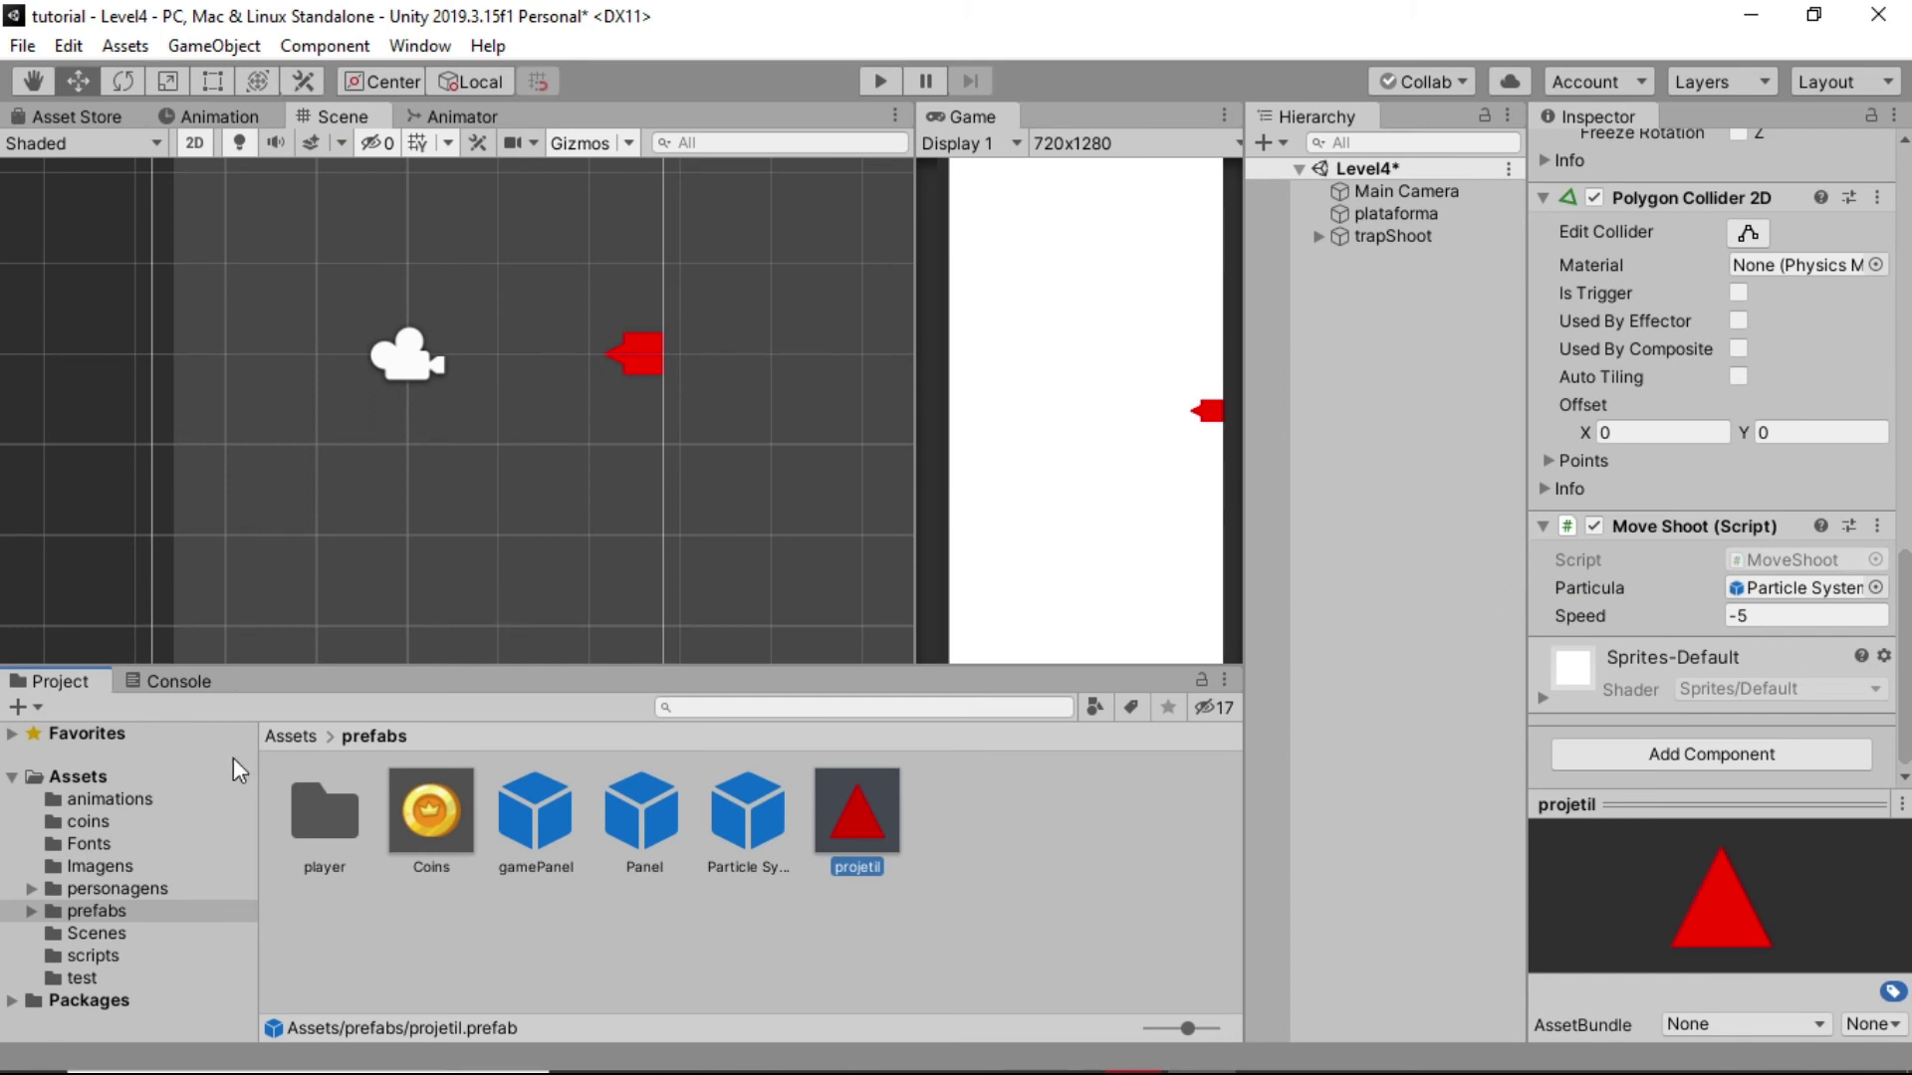
key("alt+Tab")
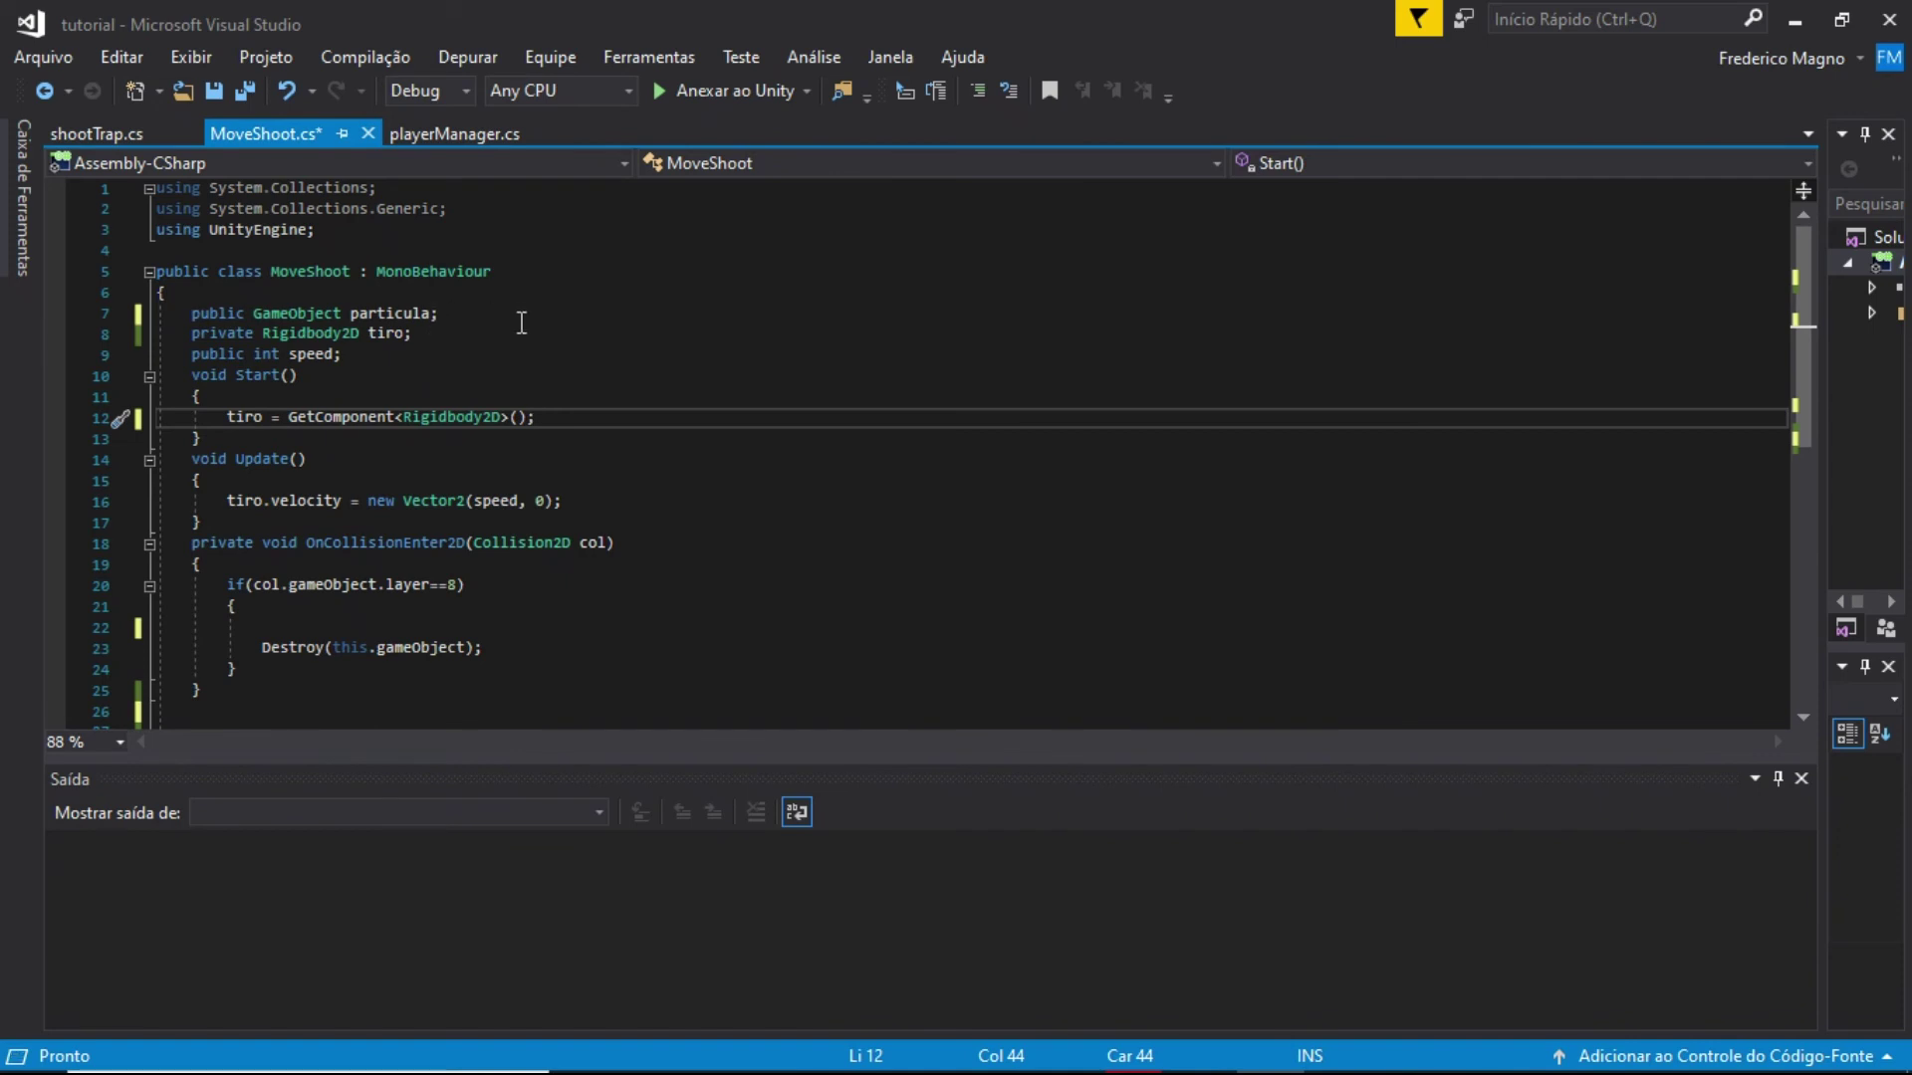
Highlight the public GameObject particula field declaration on line 7
left_click_drag(185, 312, 342, 312)
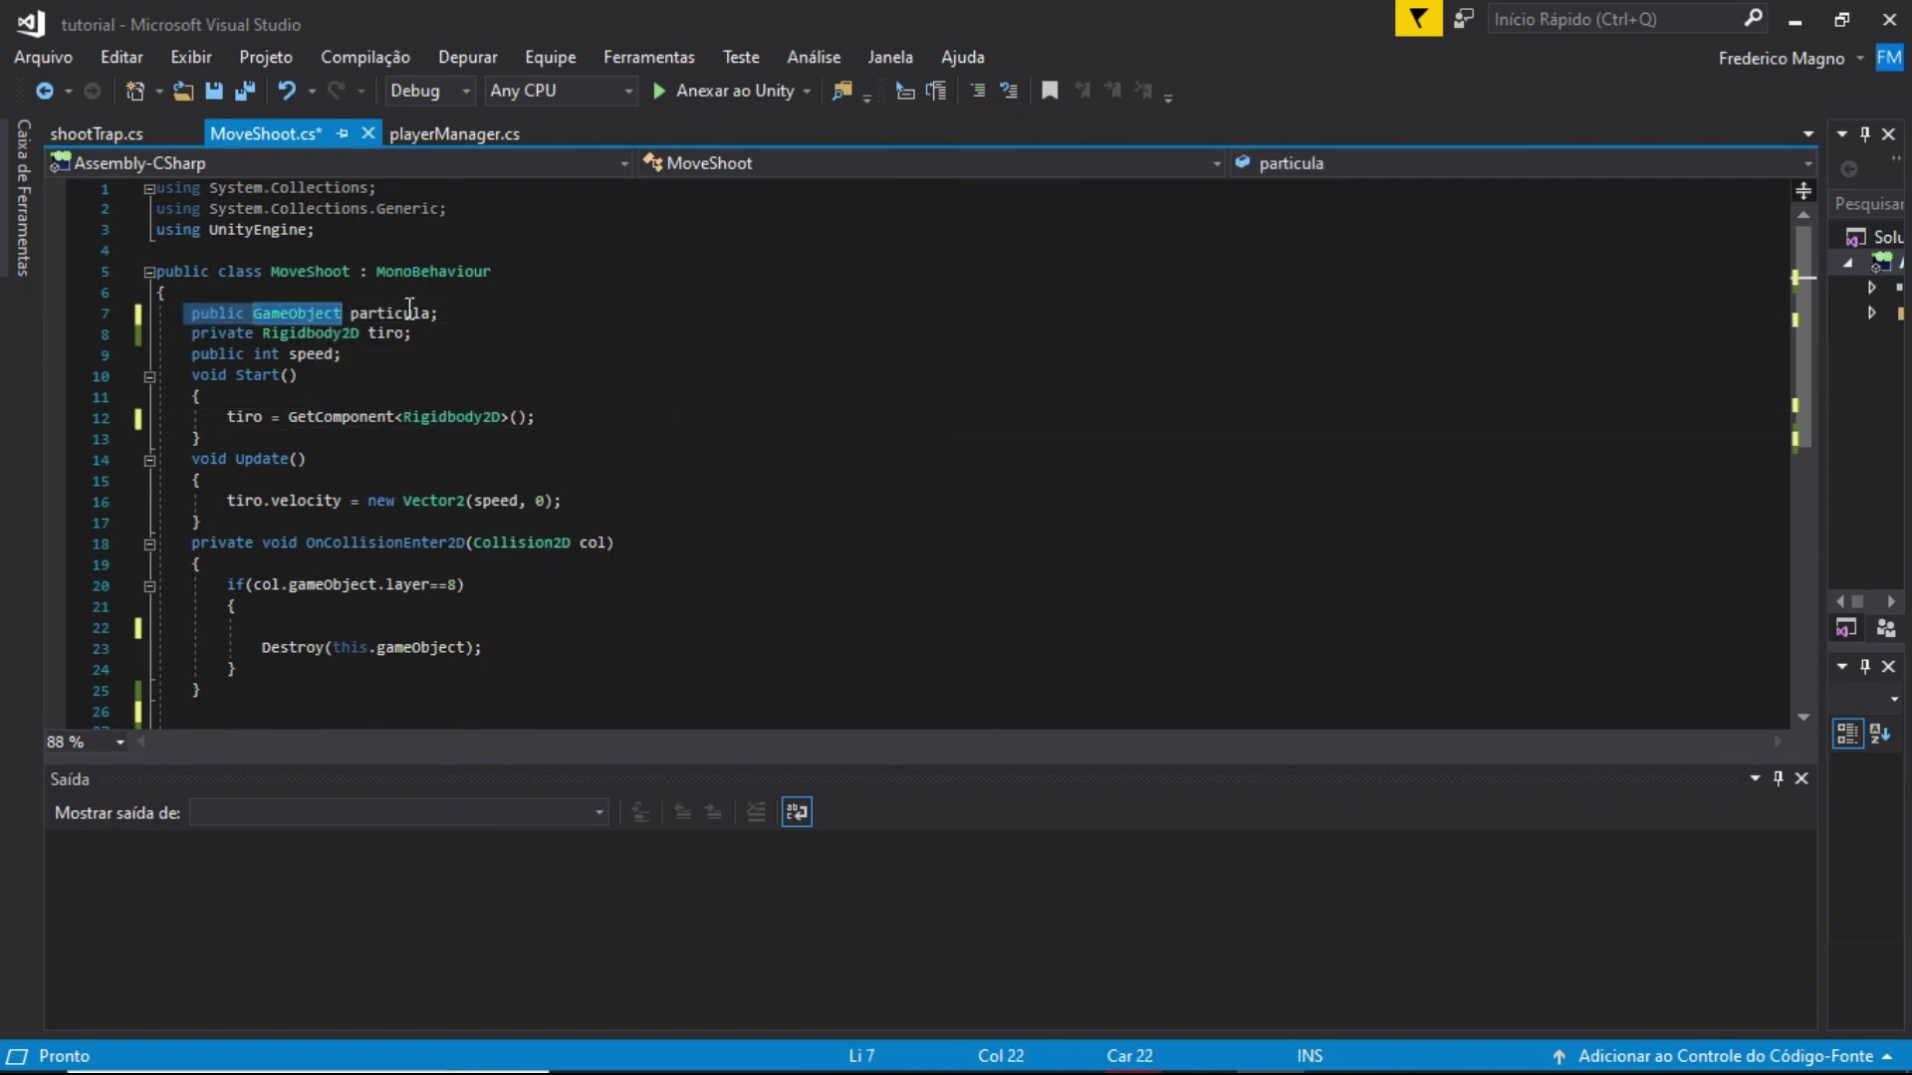
left_click_drag(460, 312, 351, 316)
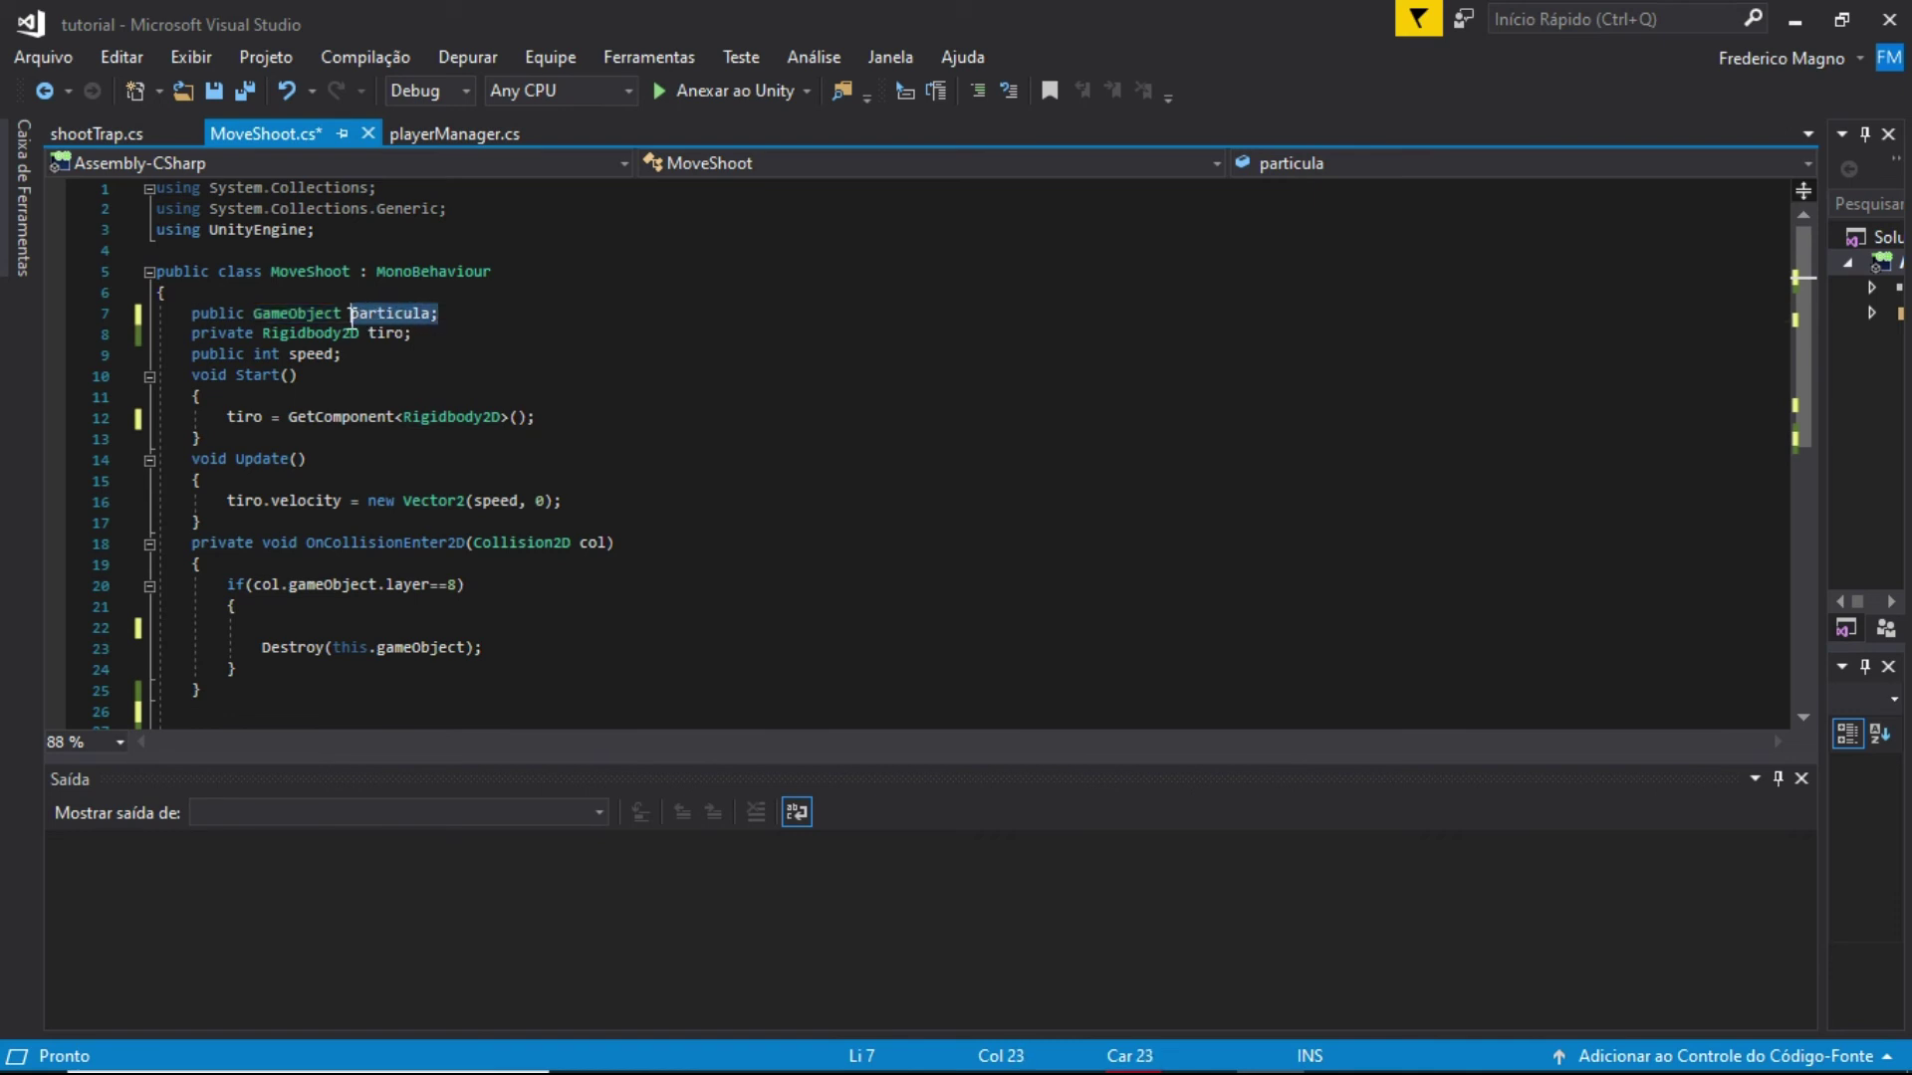
left_click(483, 312)
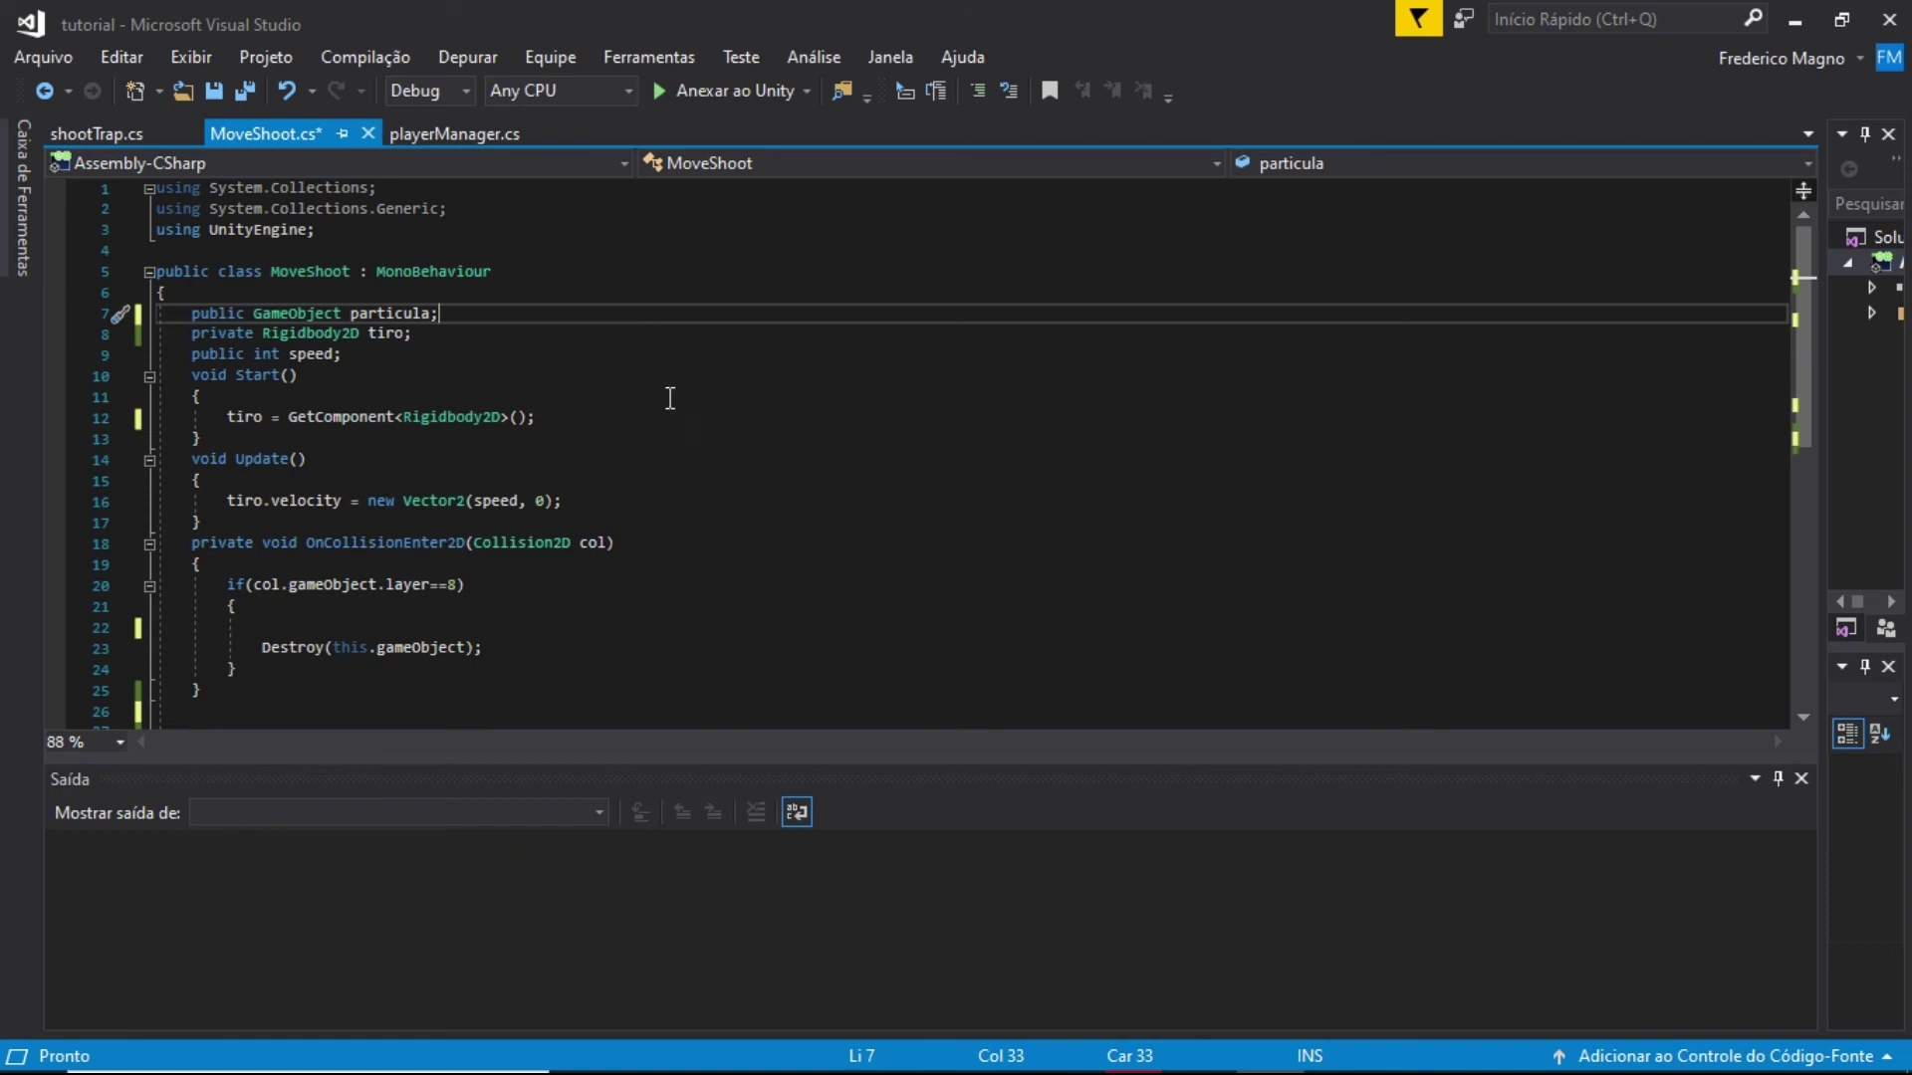
Place the caret after the OnCollisionEnter2D method's closing brace on line 25
scroll(675, 415, "down", 2)
scroll(675, 426, "up", 1)
scroll(263, 576, "down", 1)
left_click(202, 564)
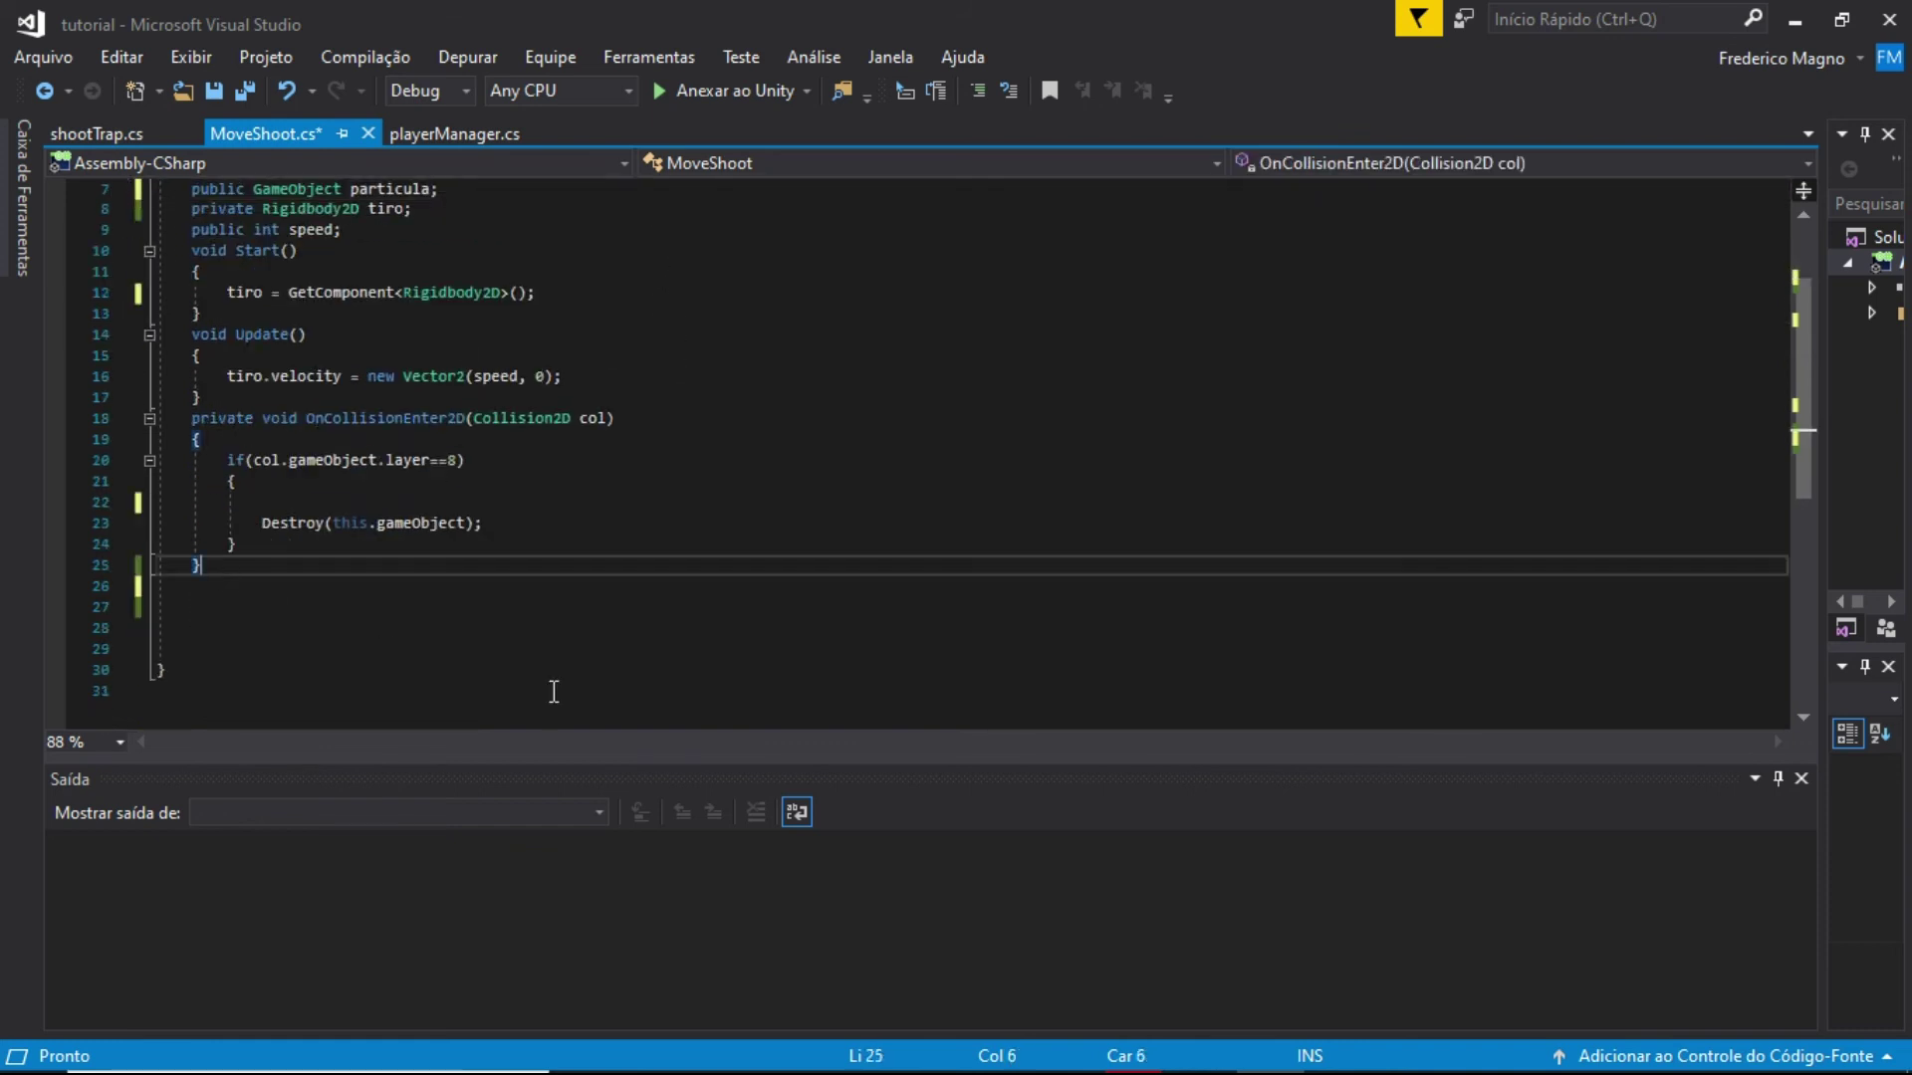
Add an empty void spawnerParticula() method below OnCollisionEnter2D
key("Return")
type("s")
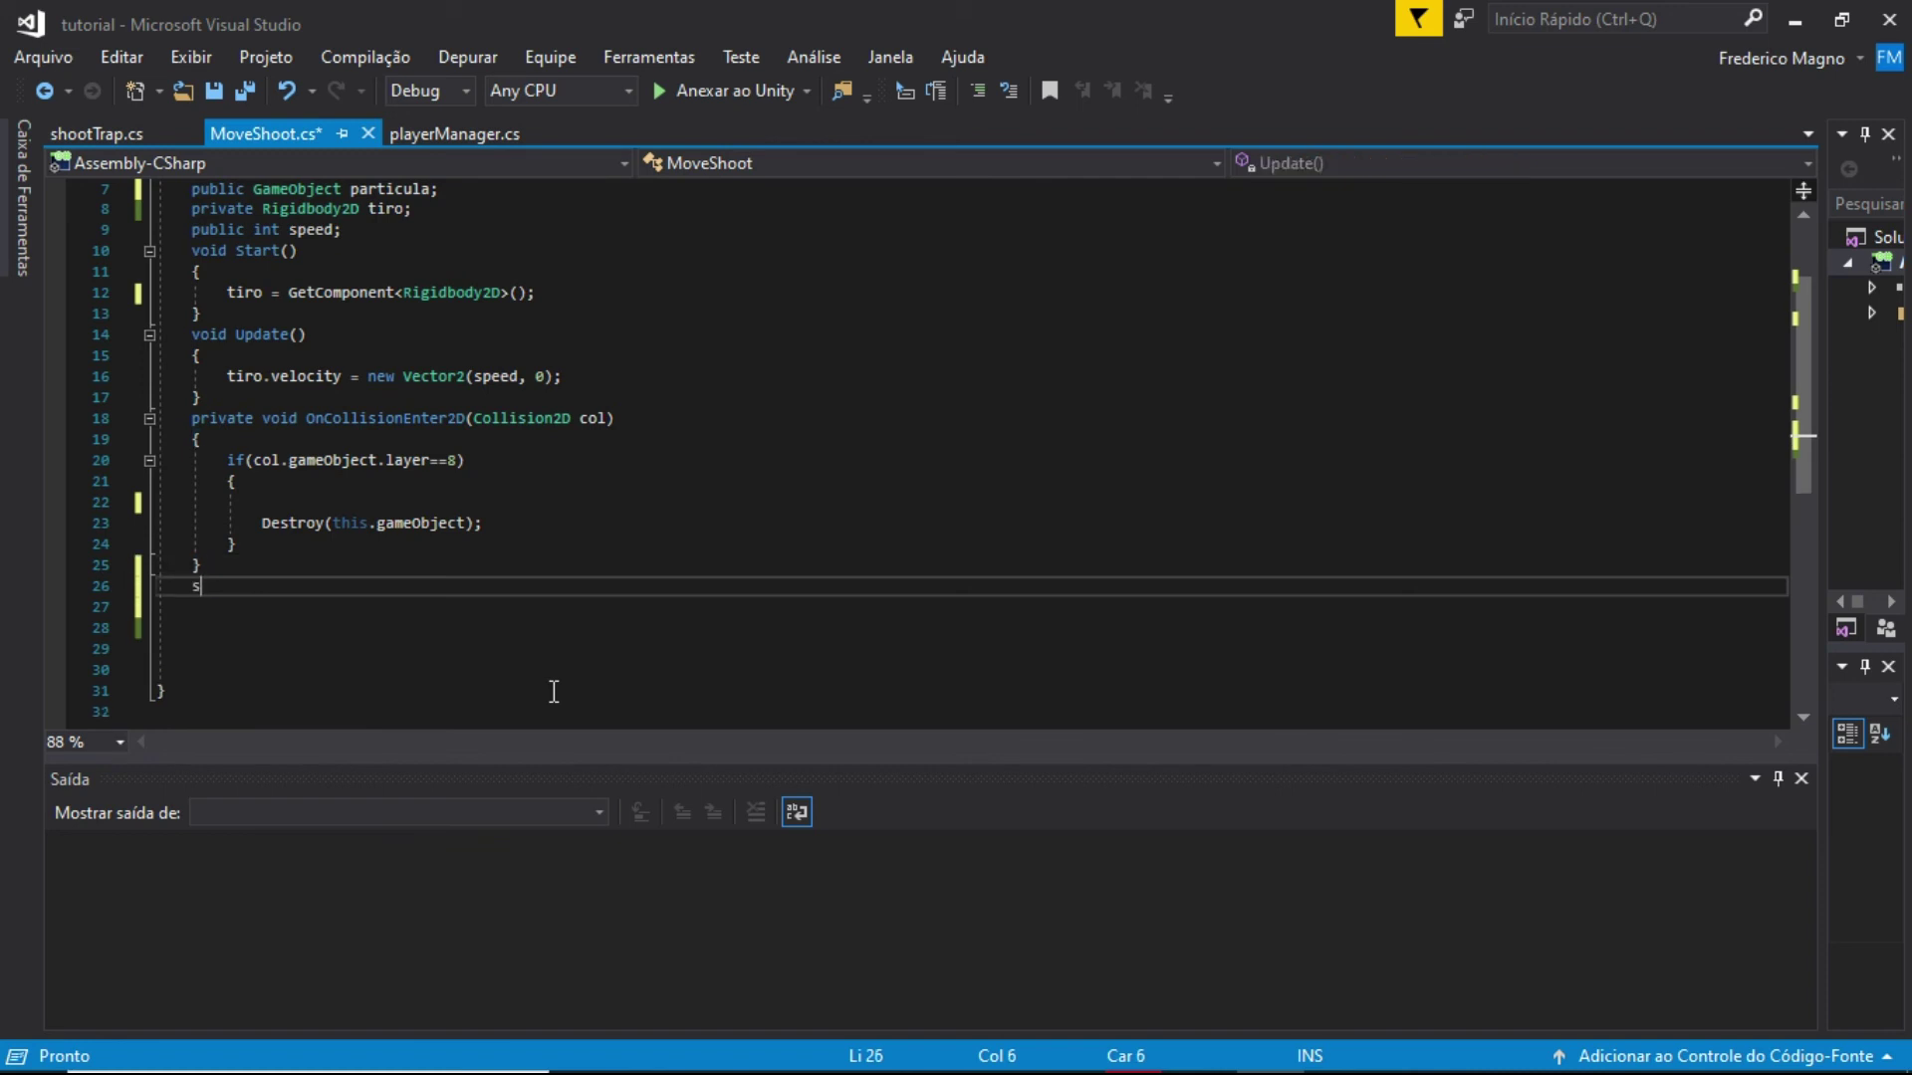
type("pa")
key("BackSpace")
key("BackSpace")
key("BackSpace")
type("void ")
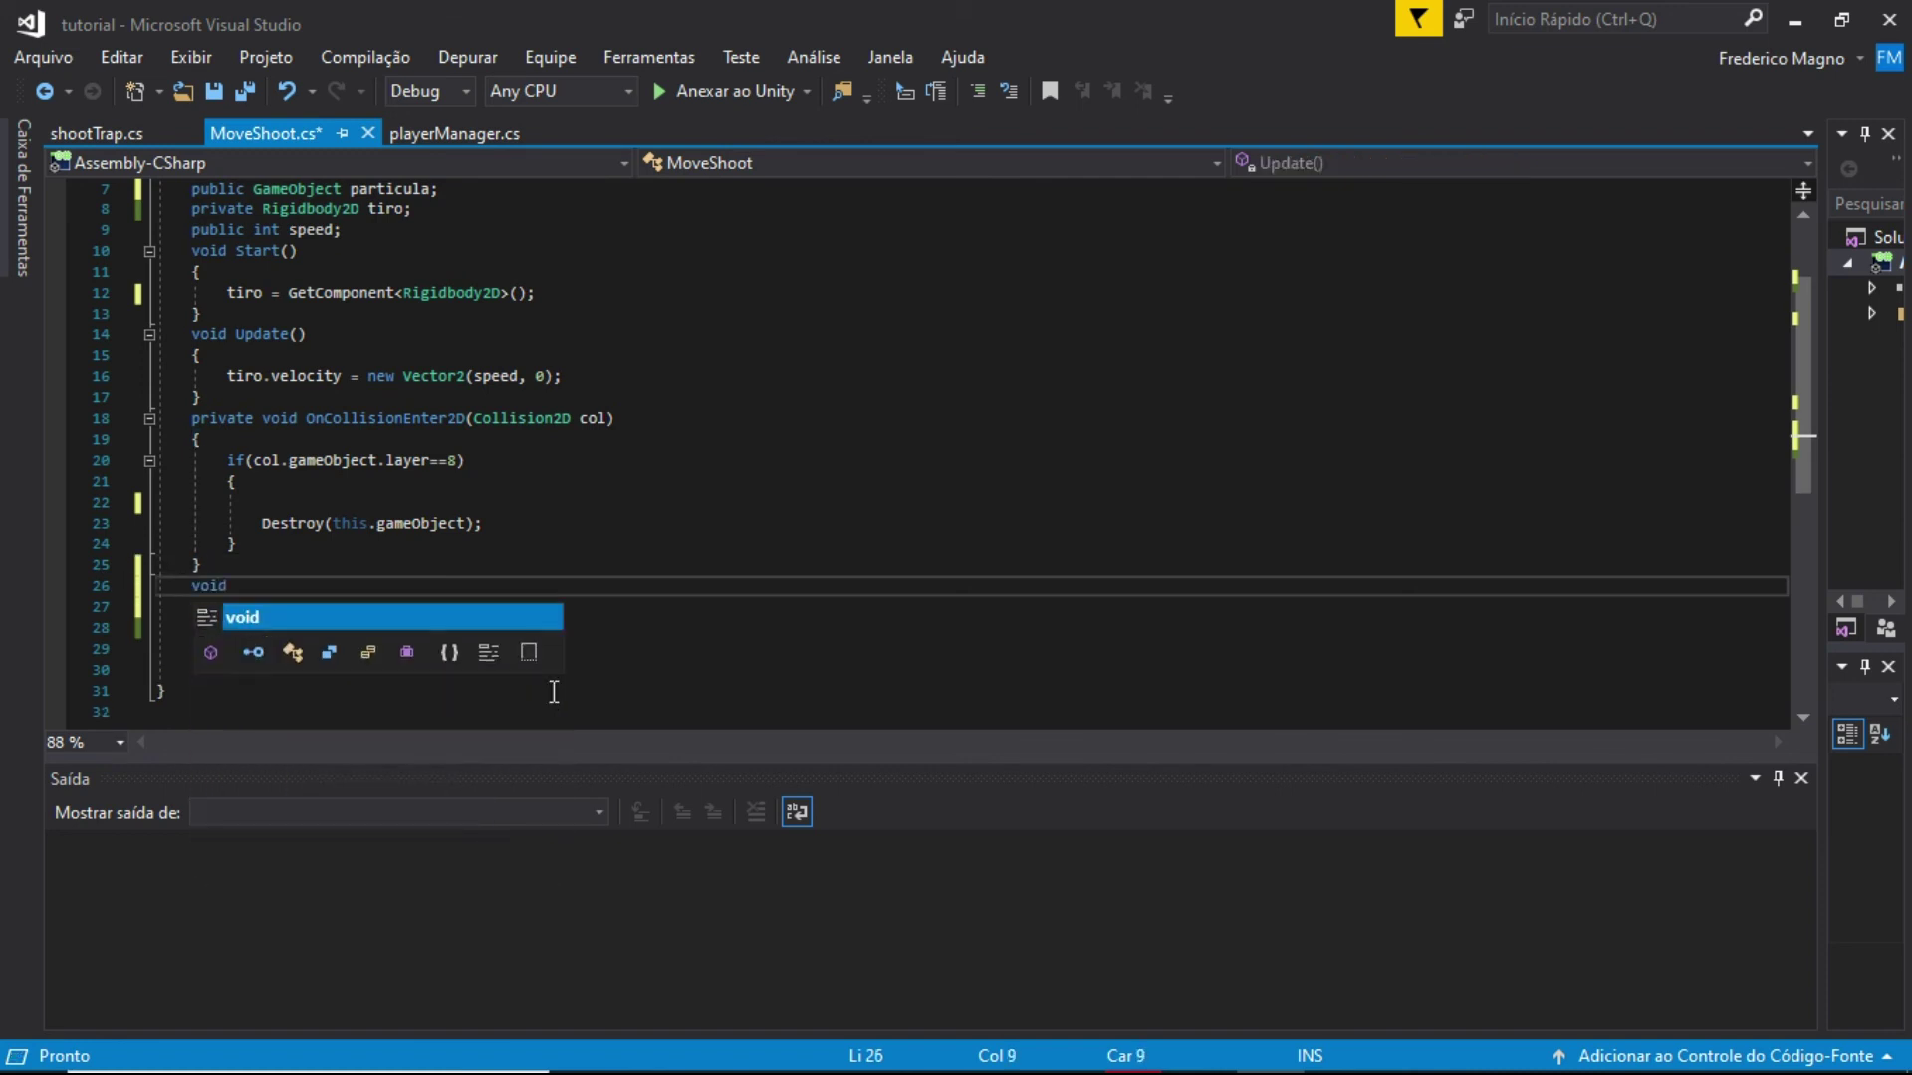
type("spawnerParticula()")
key("Return")
type("{")
key("Return")
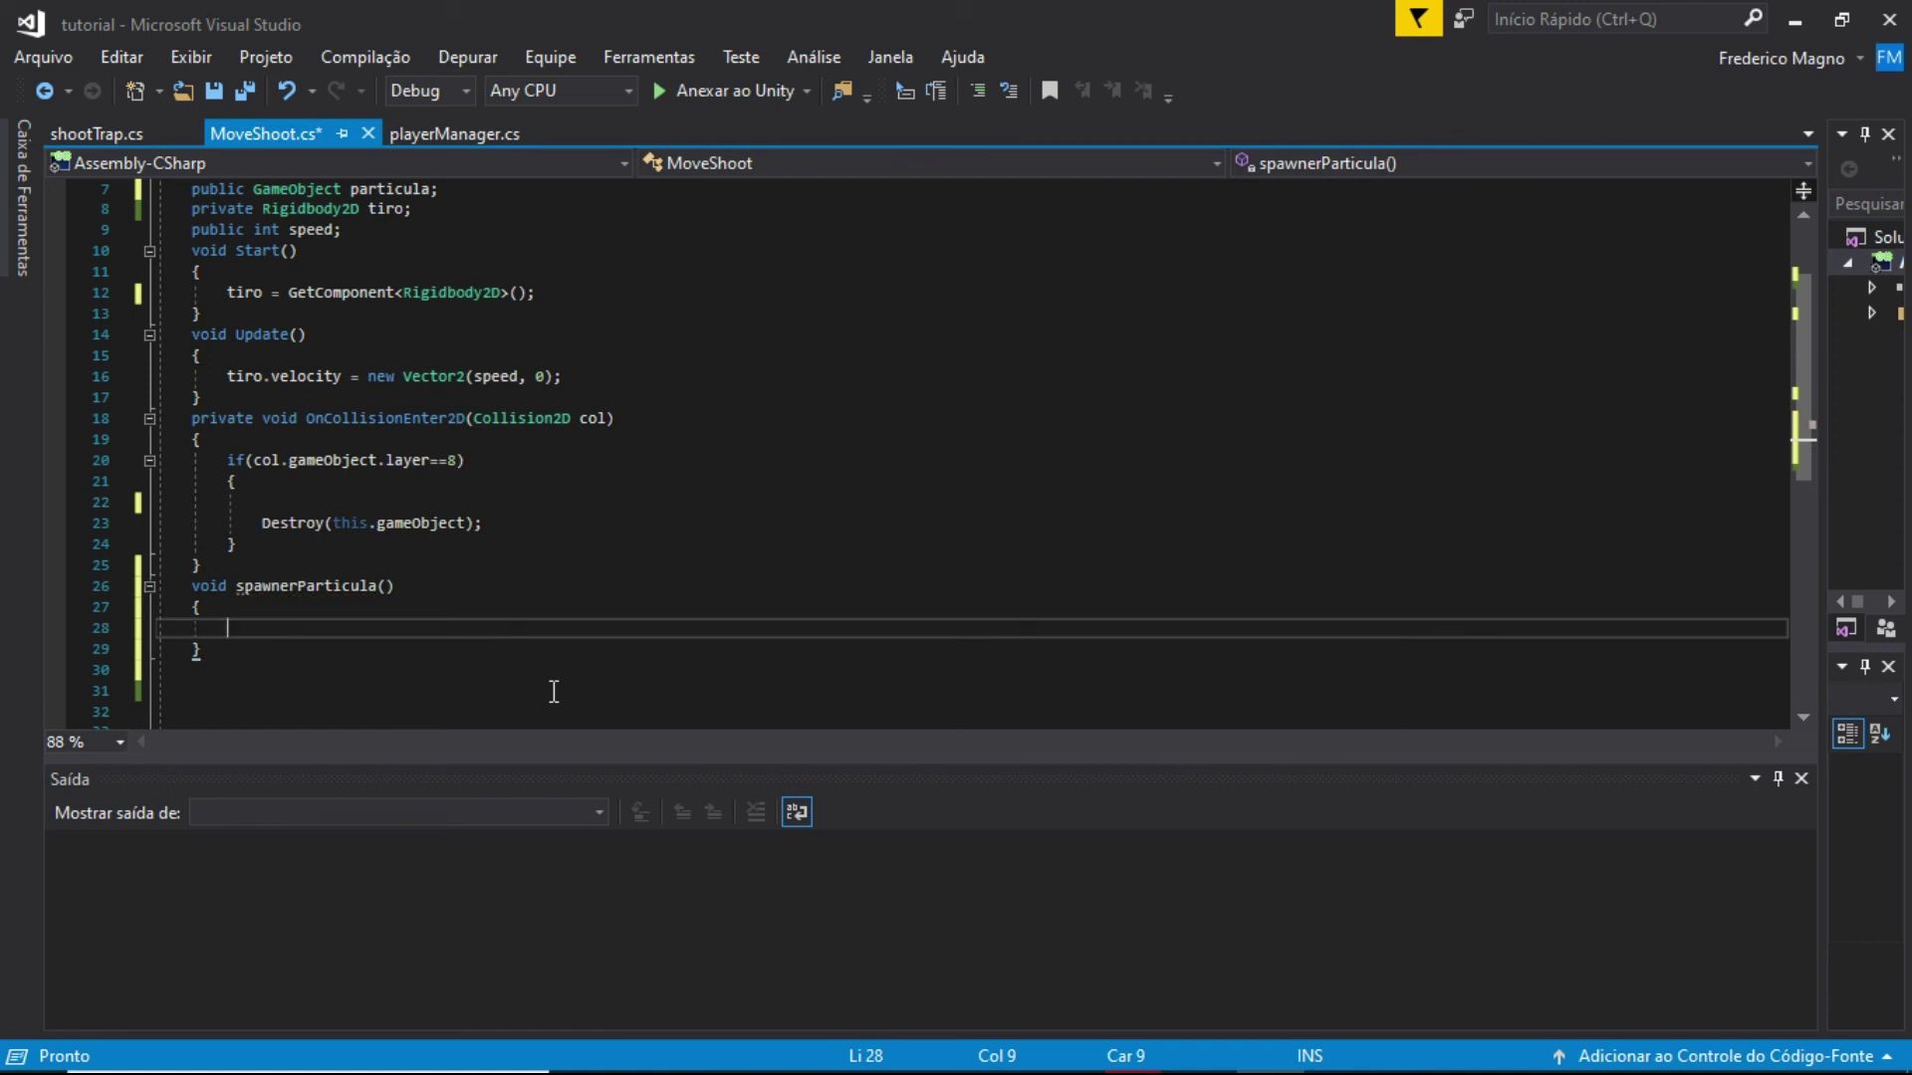
Start the method body with Instantiate(particula, using IntelliSense
type("Instan")
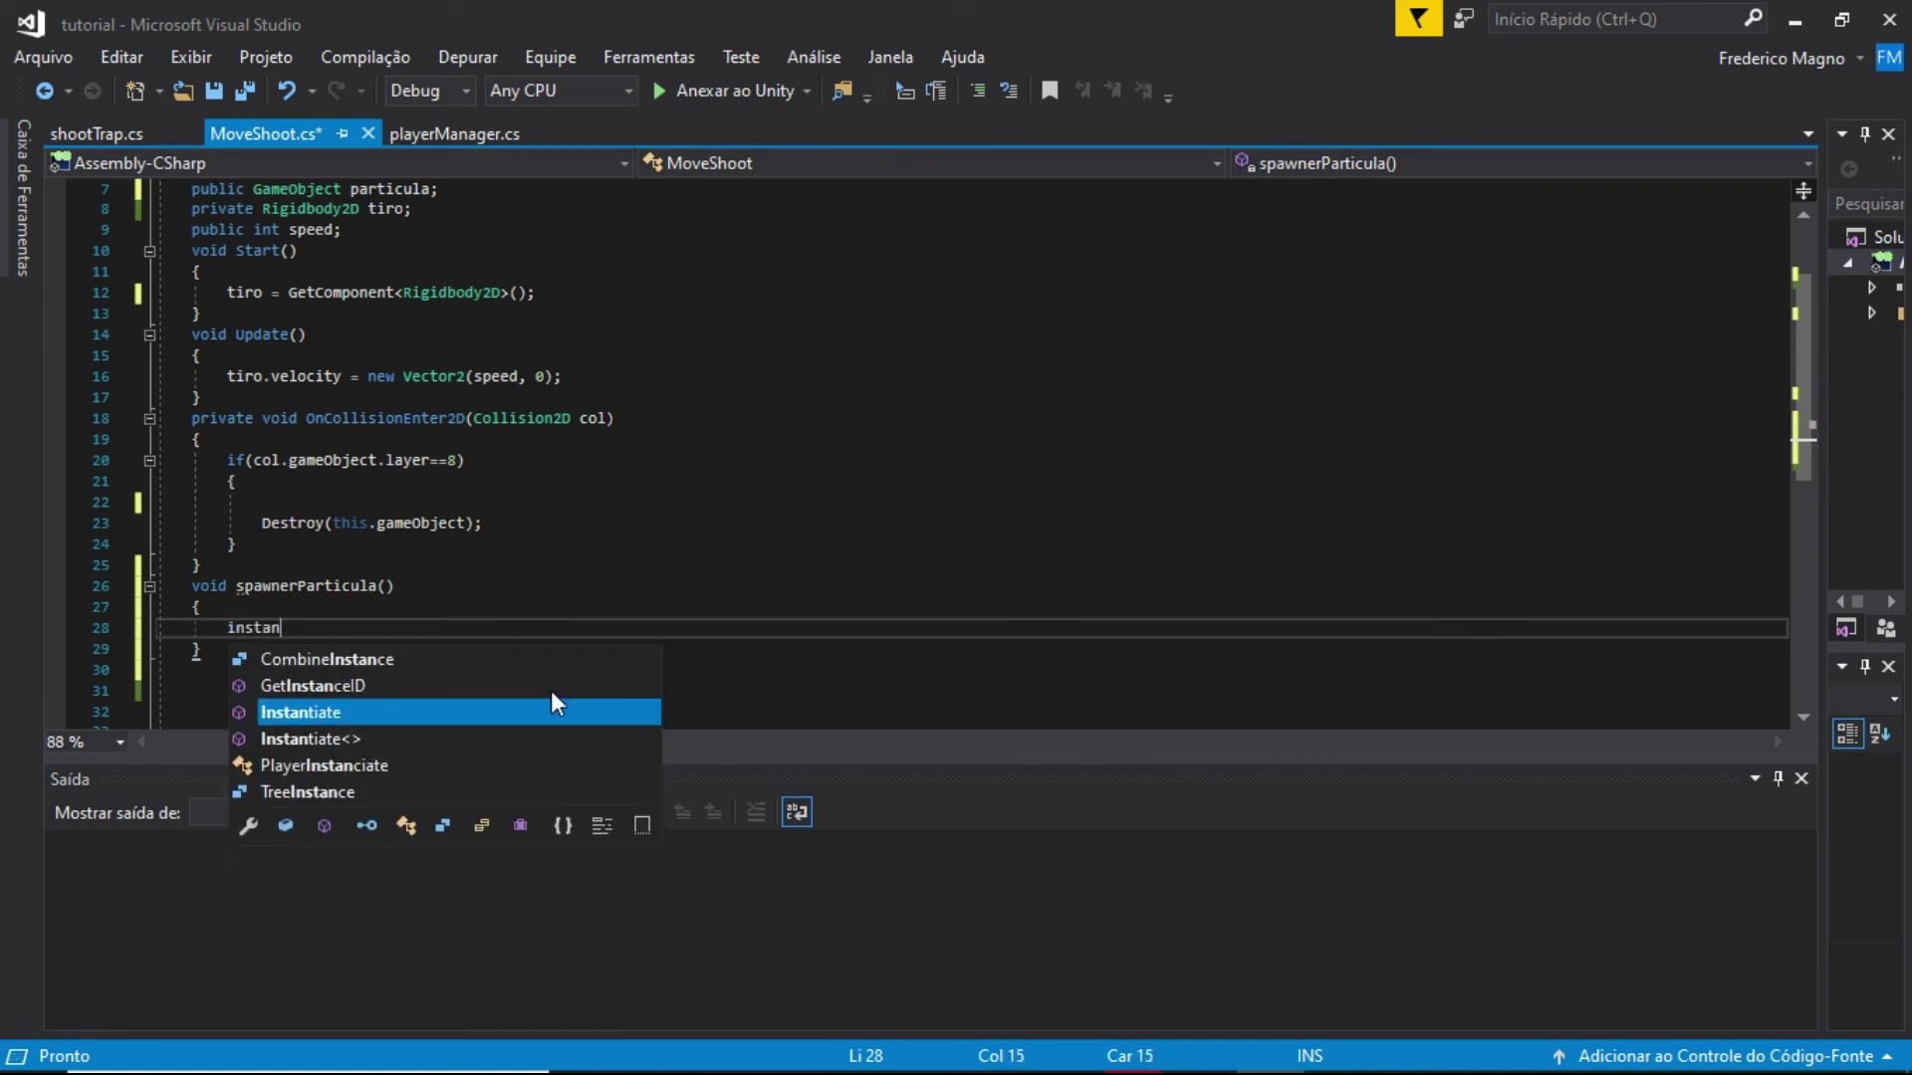
key("Tab")
type("(")
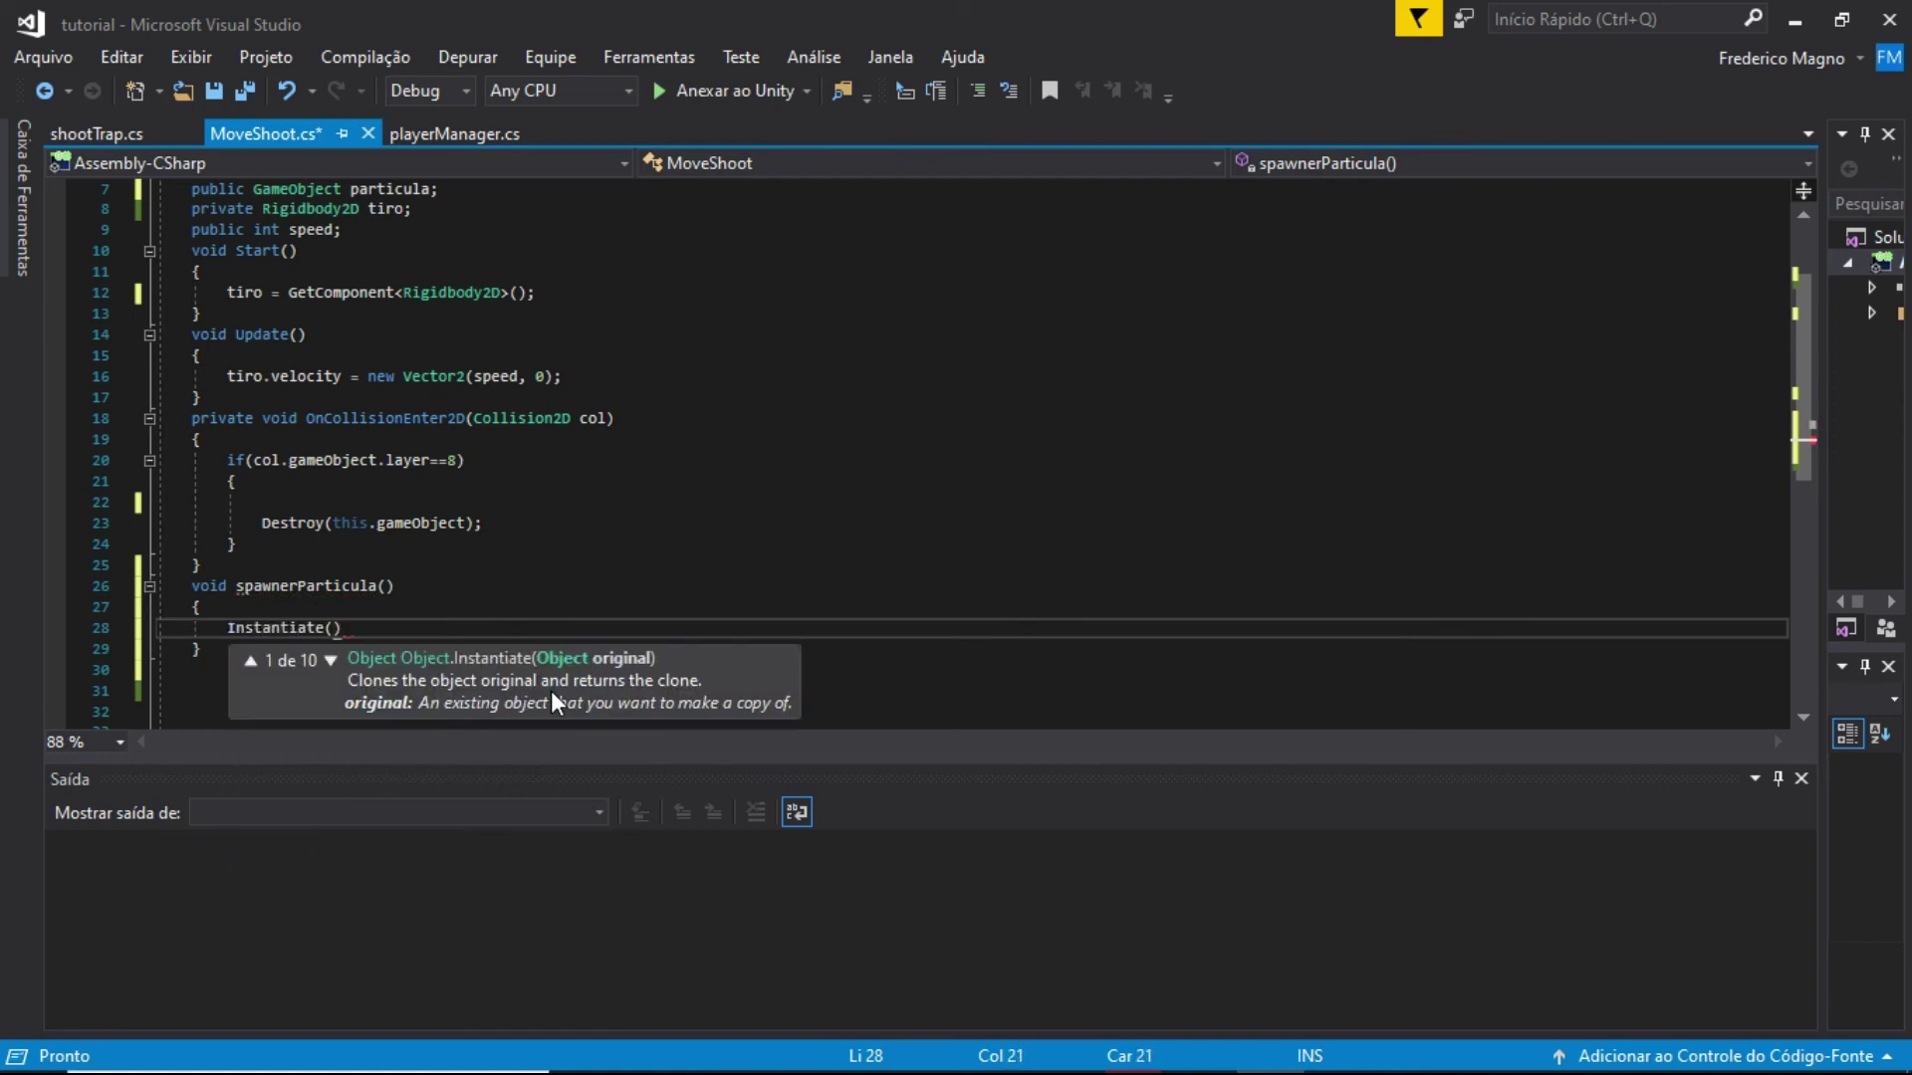
type("parti")
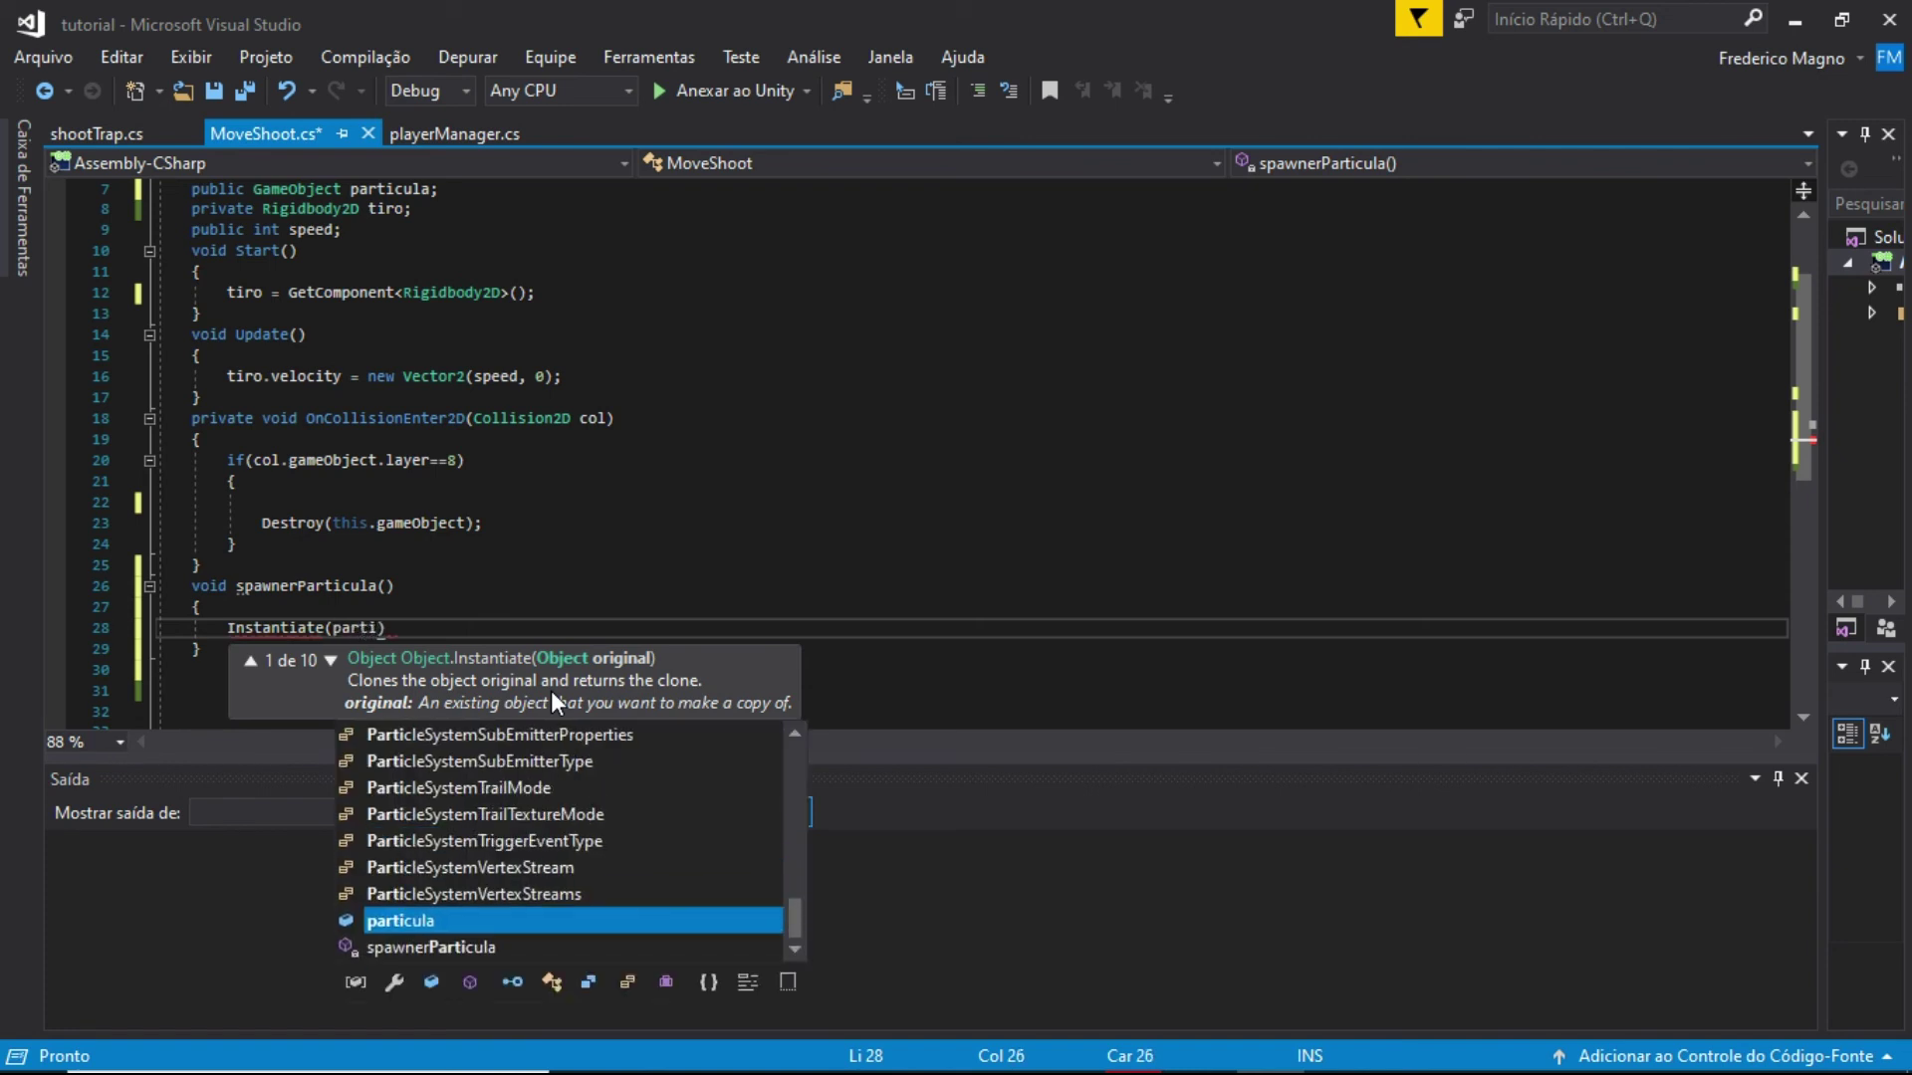
type("cula")
scroll(305, 289, "up", 2)
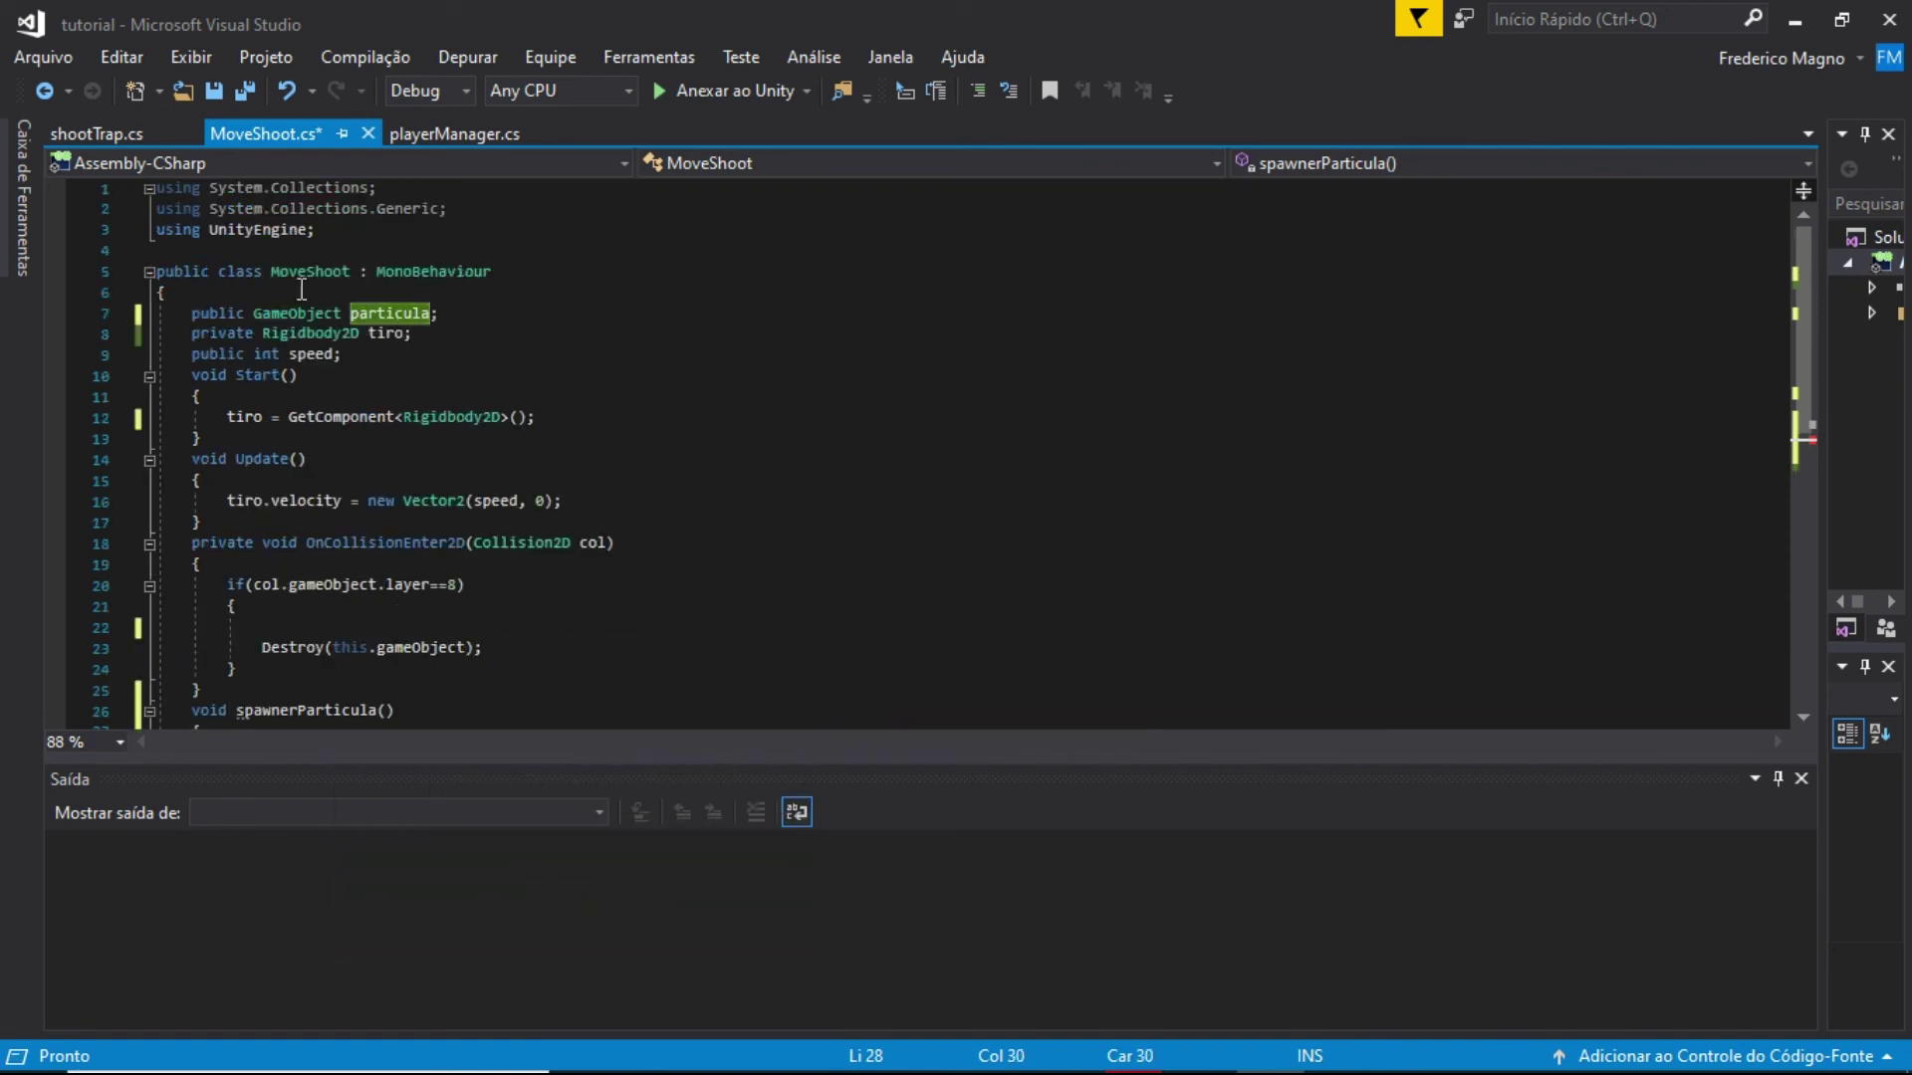
scroll(306, 289, "down", 1)
scroll(463, 649, "down", 3)
type(",")
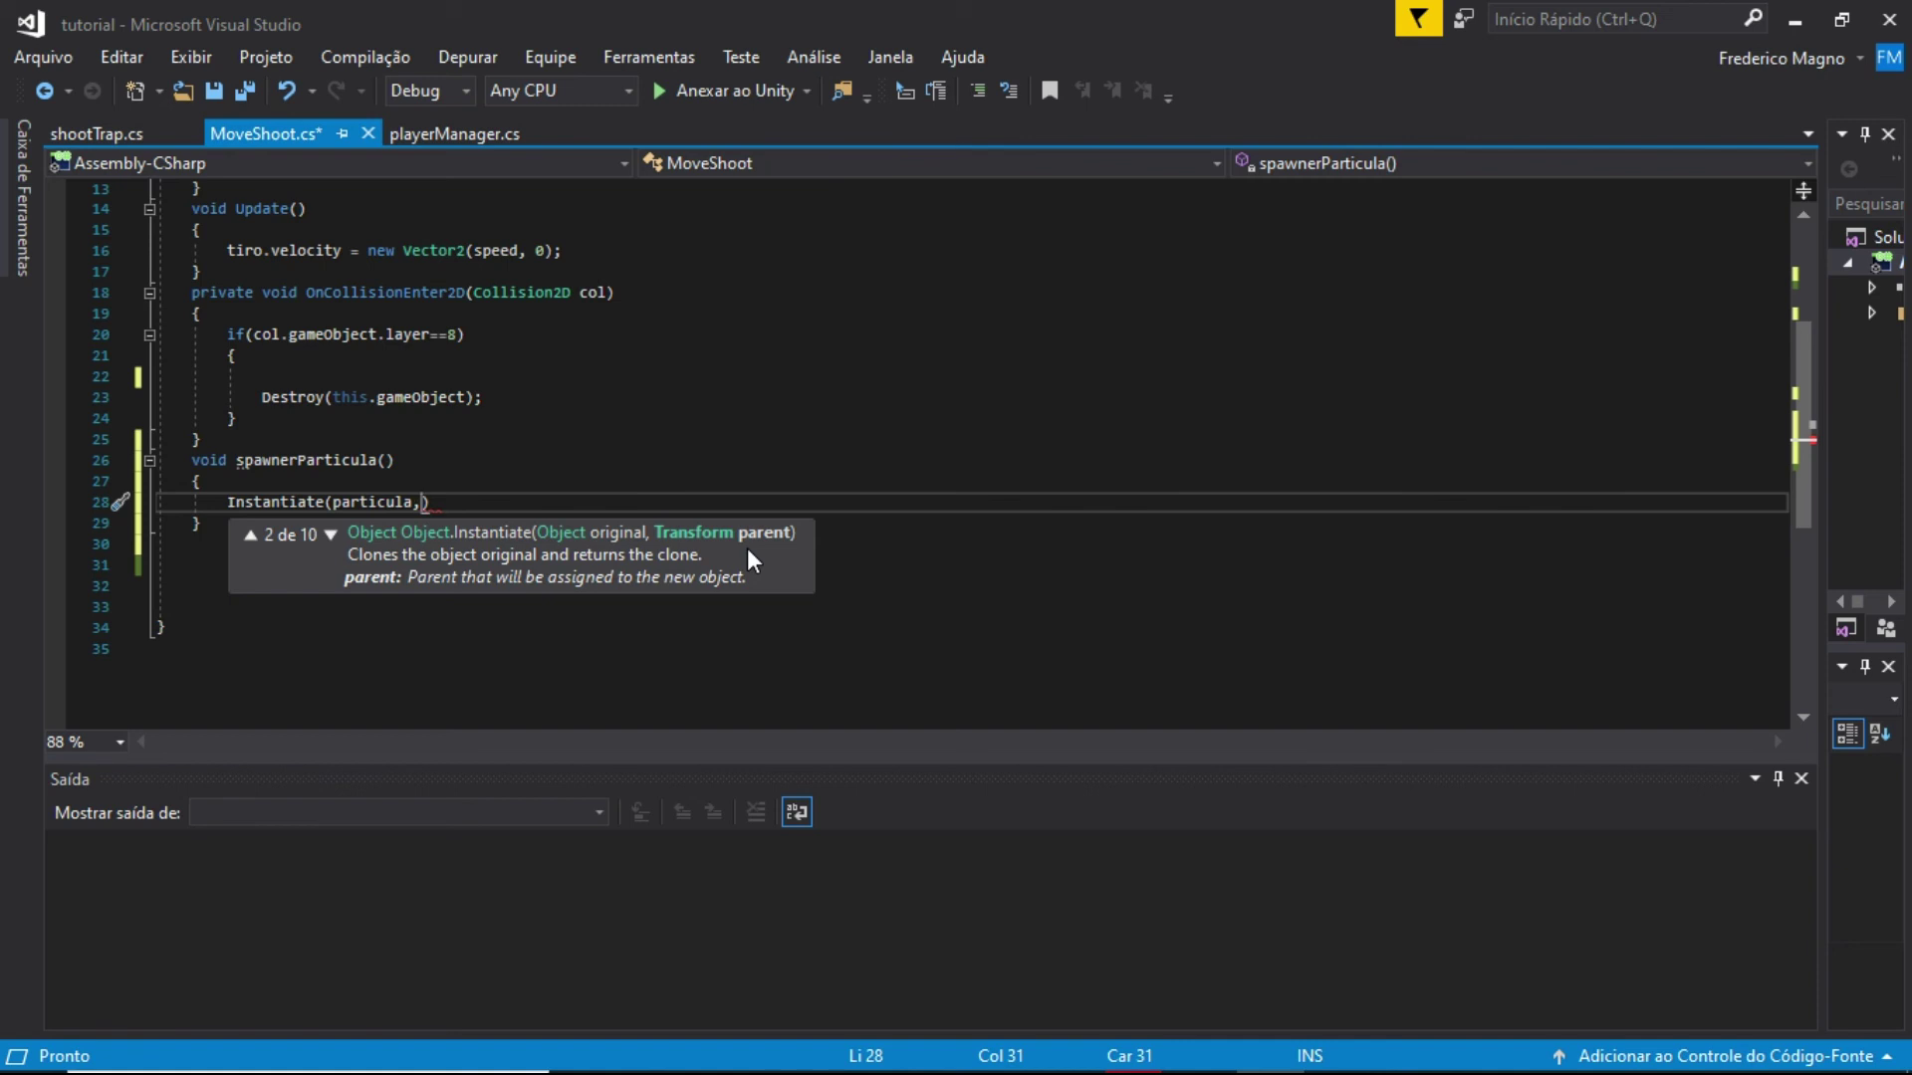
Complete line 28 as Instantiate(particula, transform.position, Quaternion.identity);
type("trans")
key("Tab")
type(".p")
key("ctrl+space")
key("Tab")
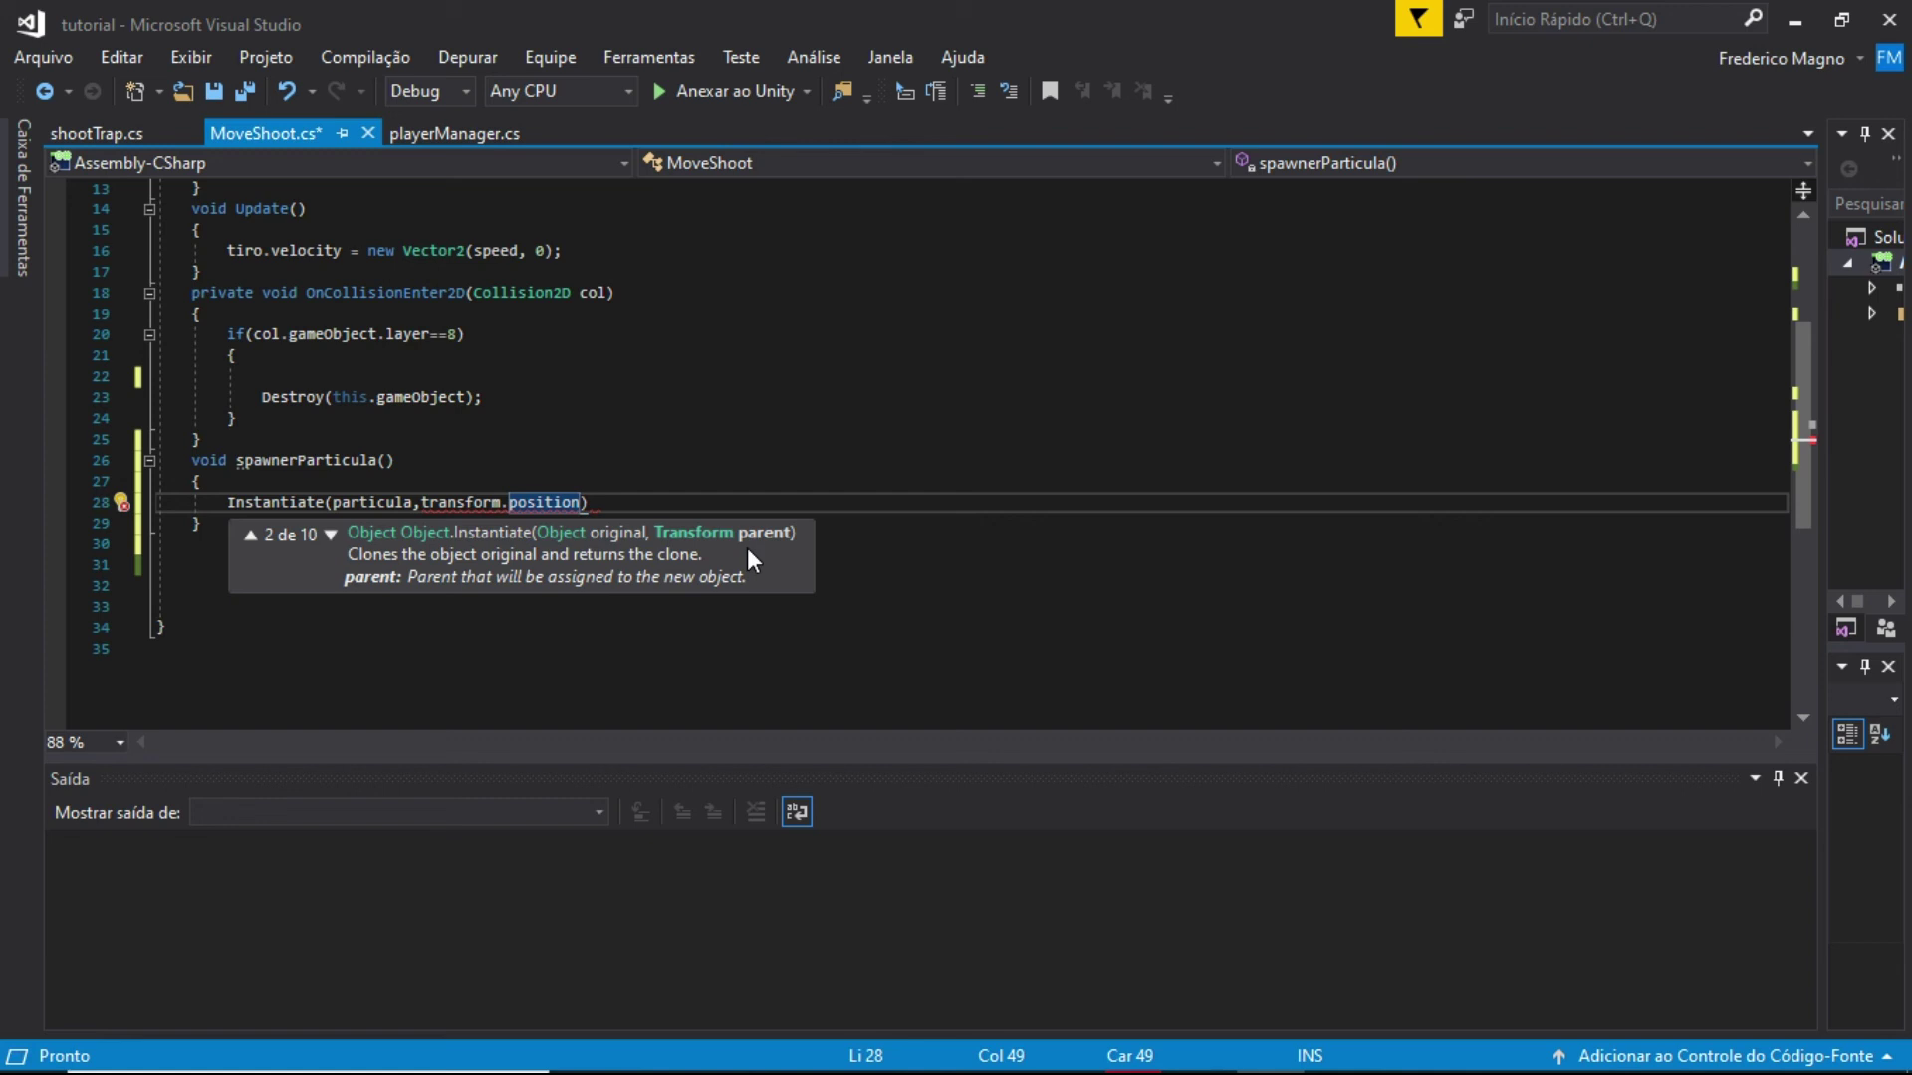
type(",")
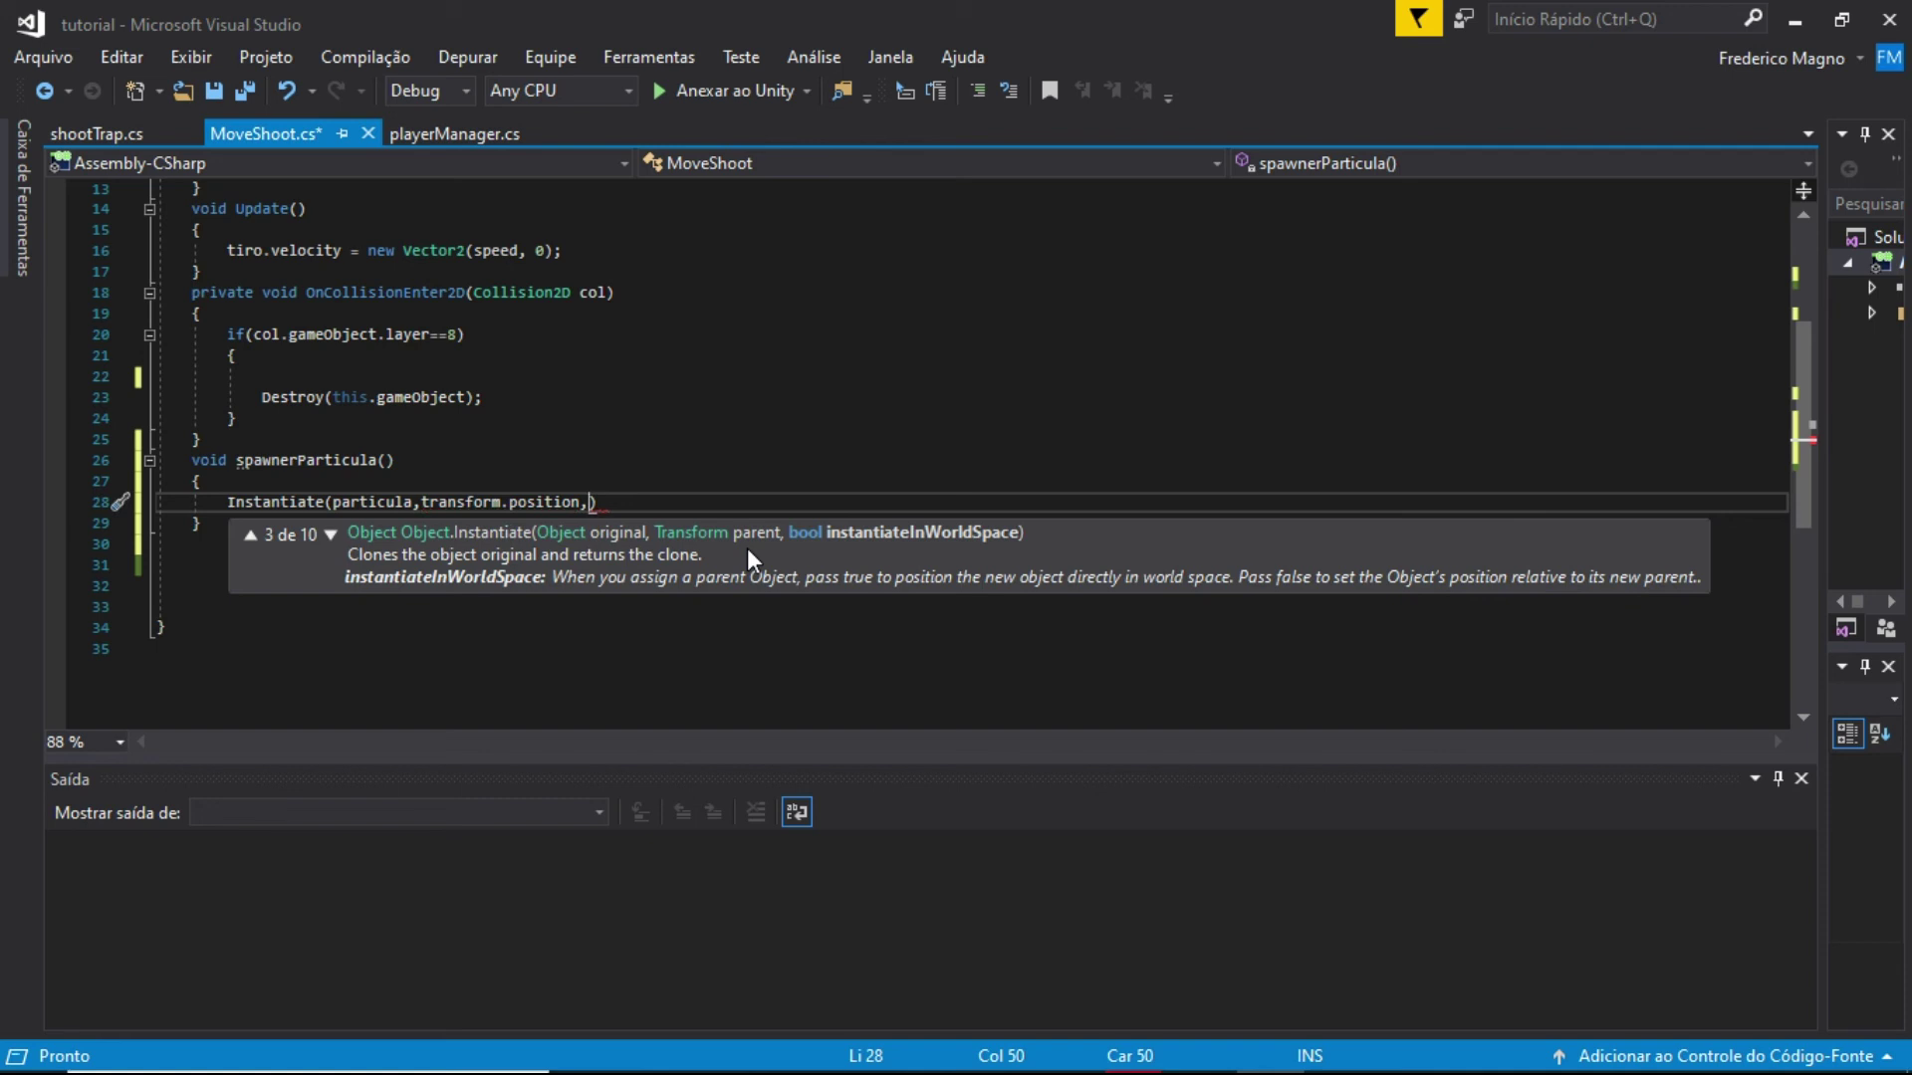
type("quater")
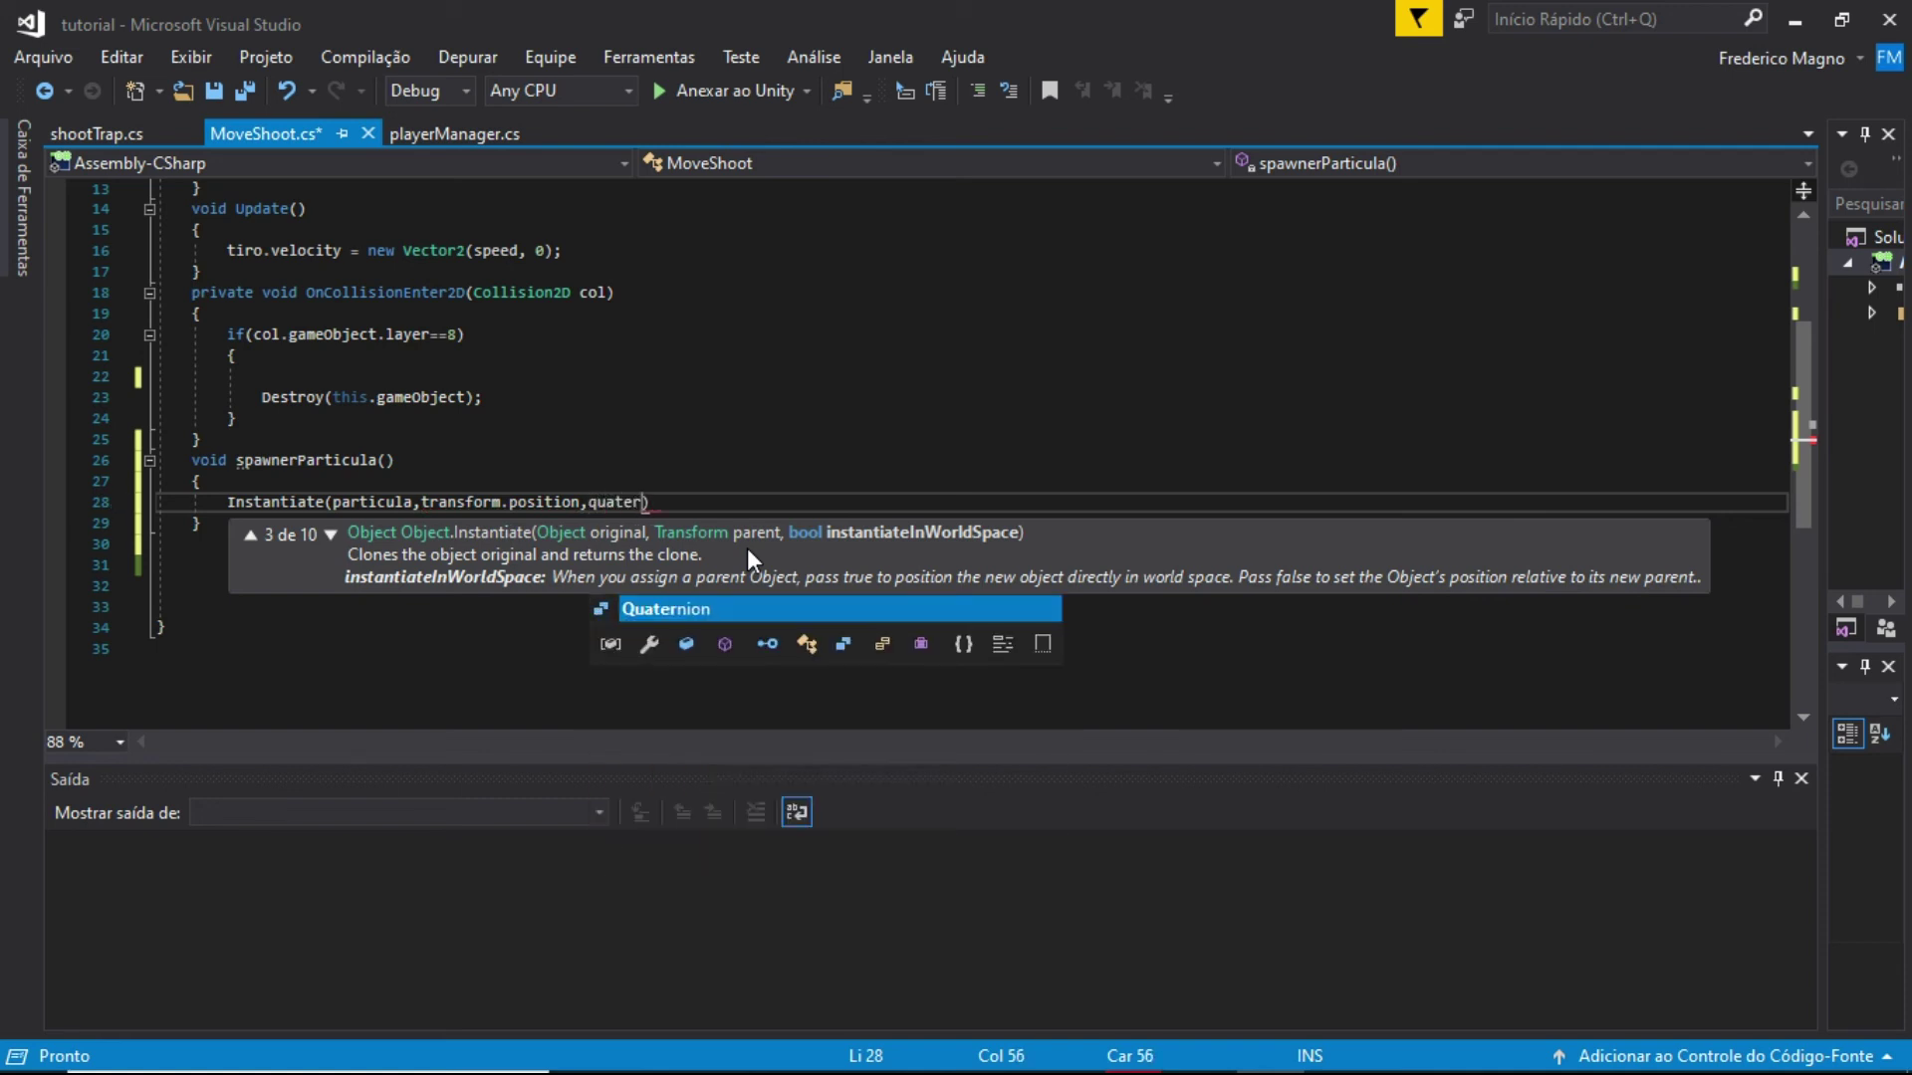
key("Tab")
type(".ide")
key("Tab")
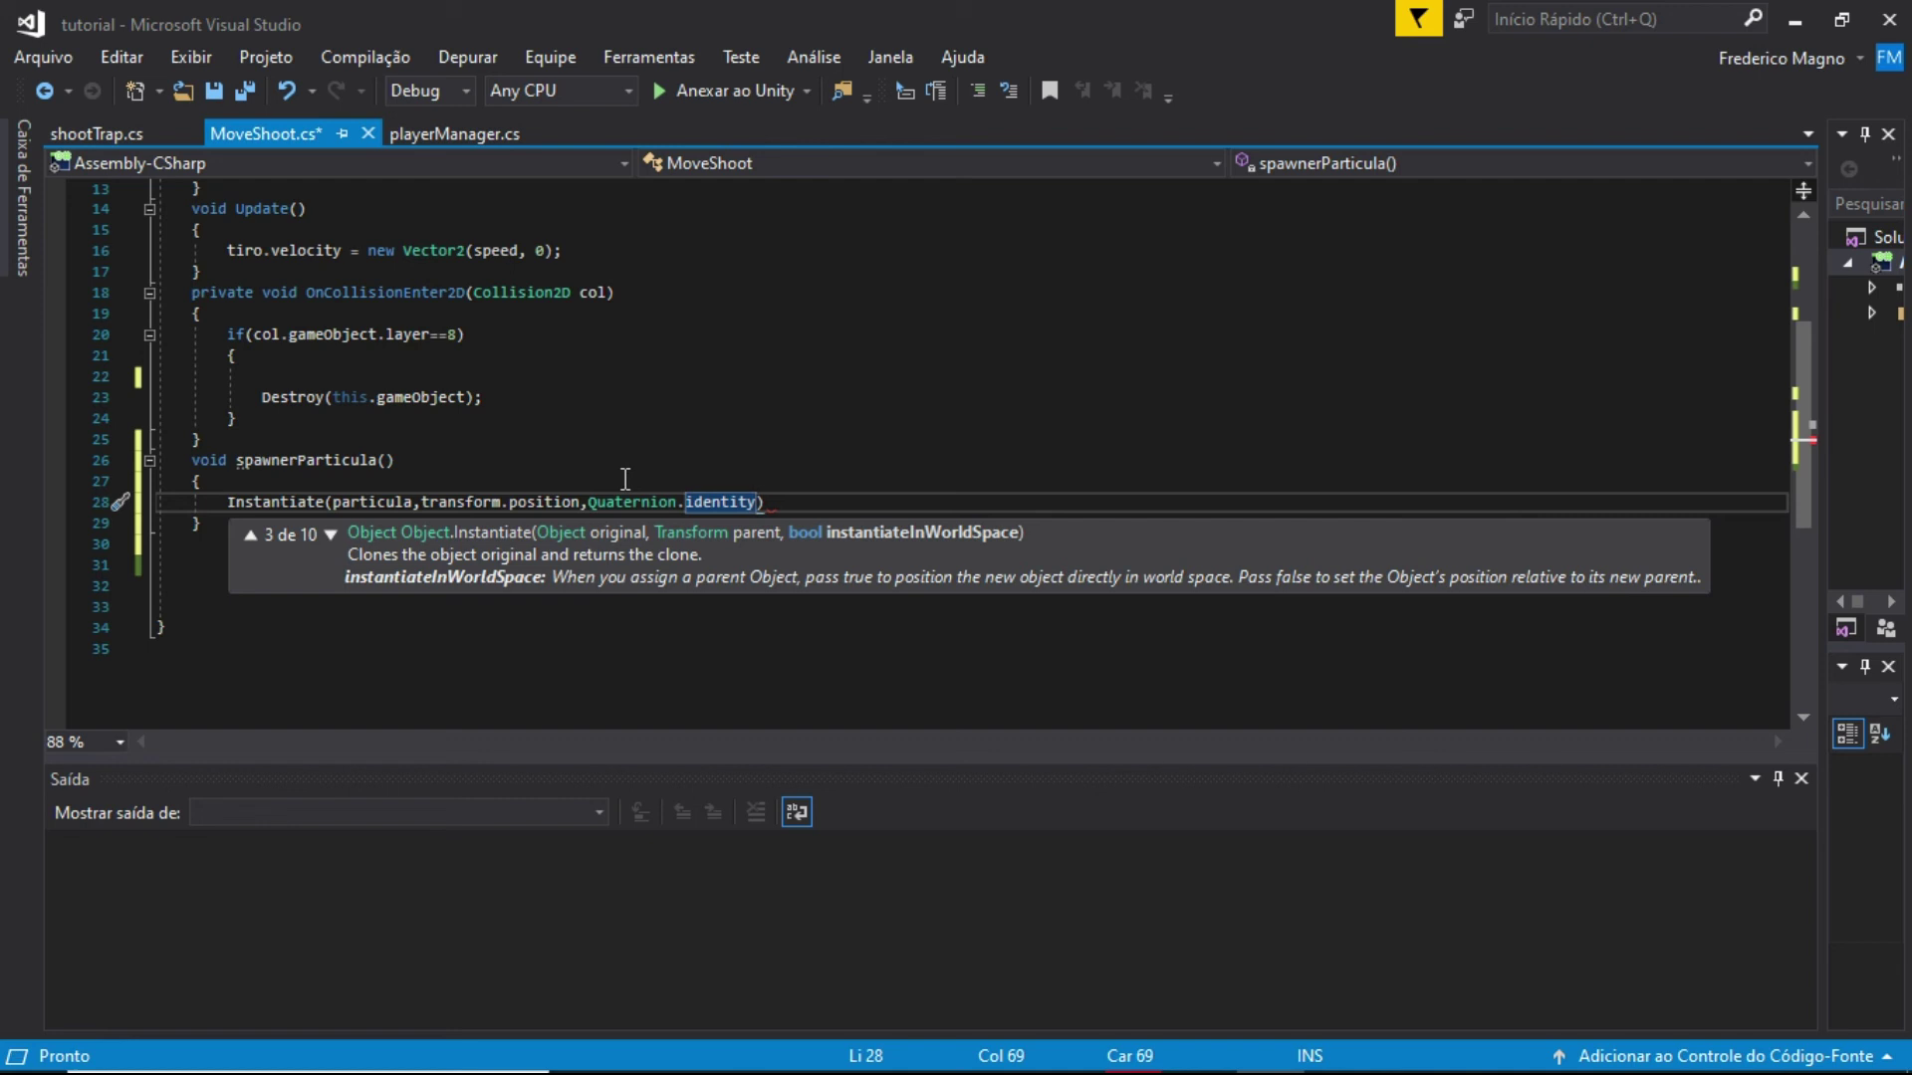
left_click(801, 502)
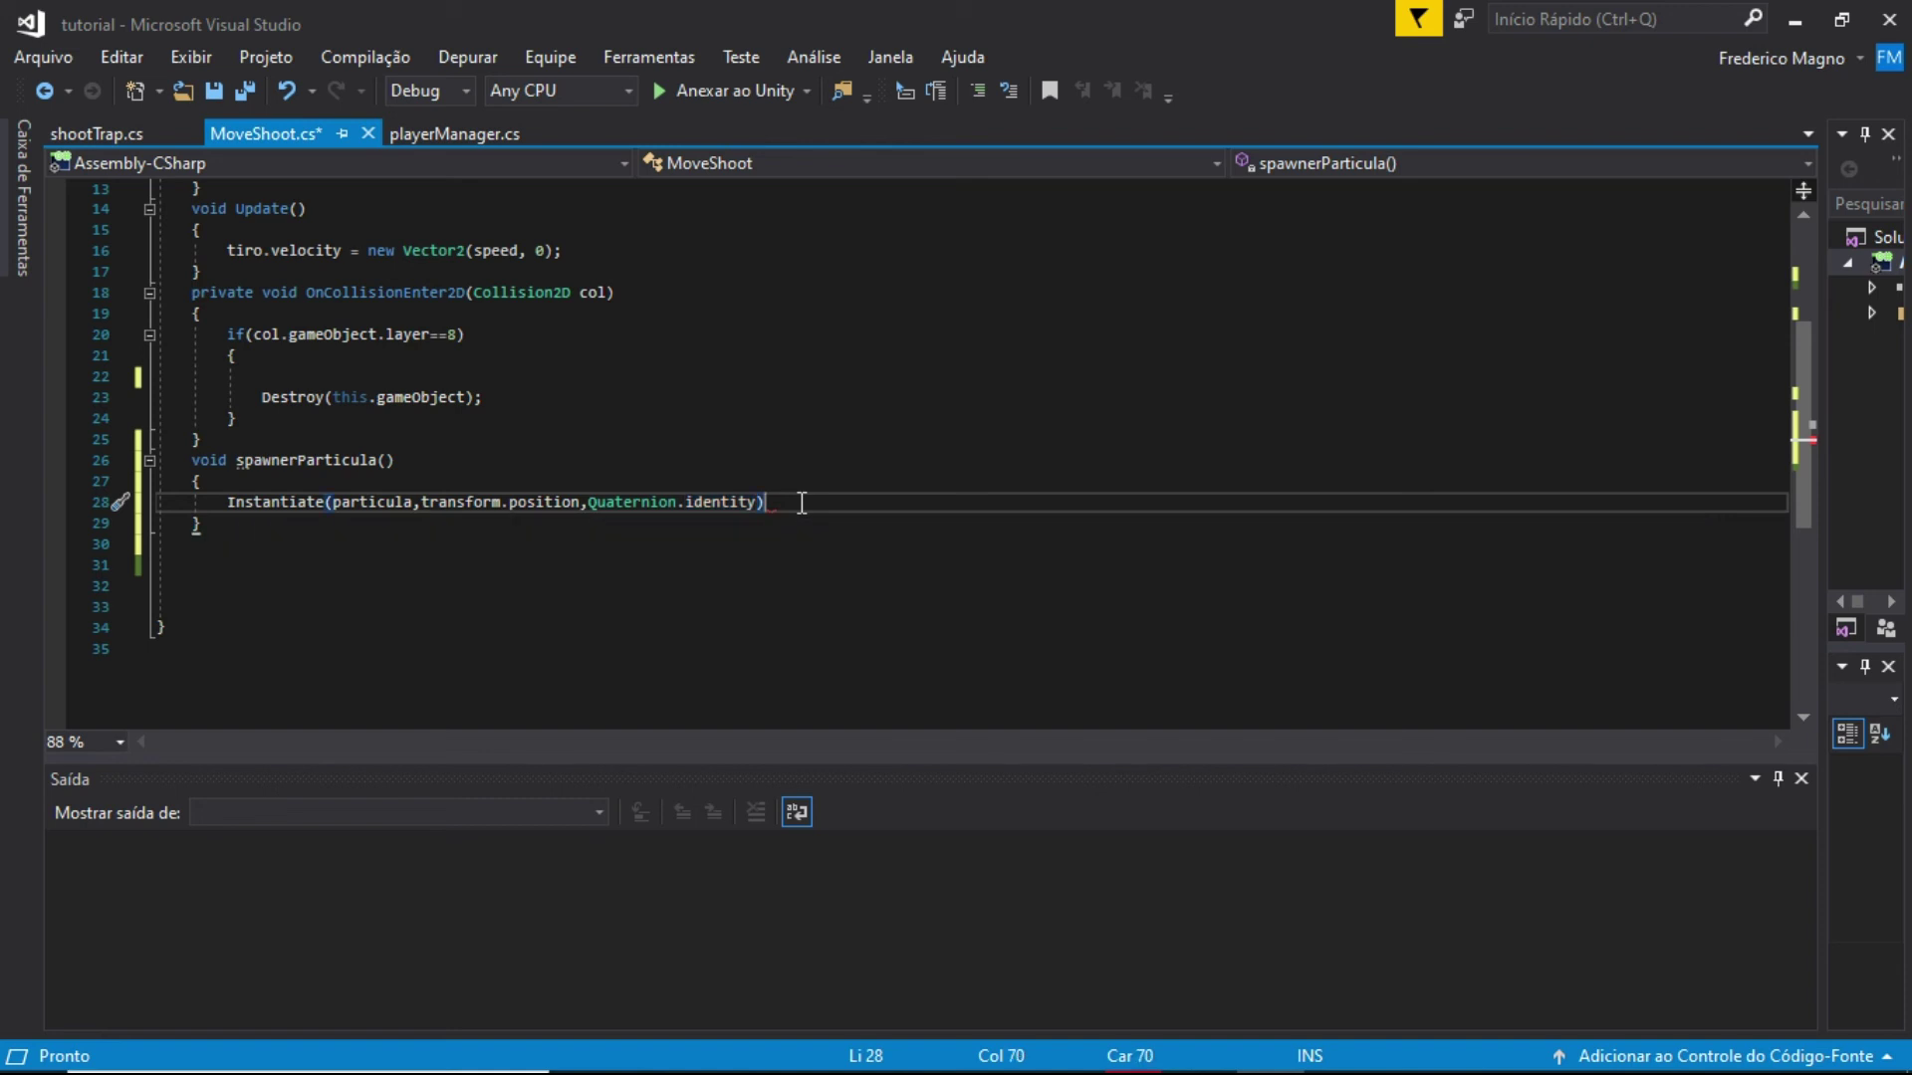
type(";")
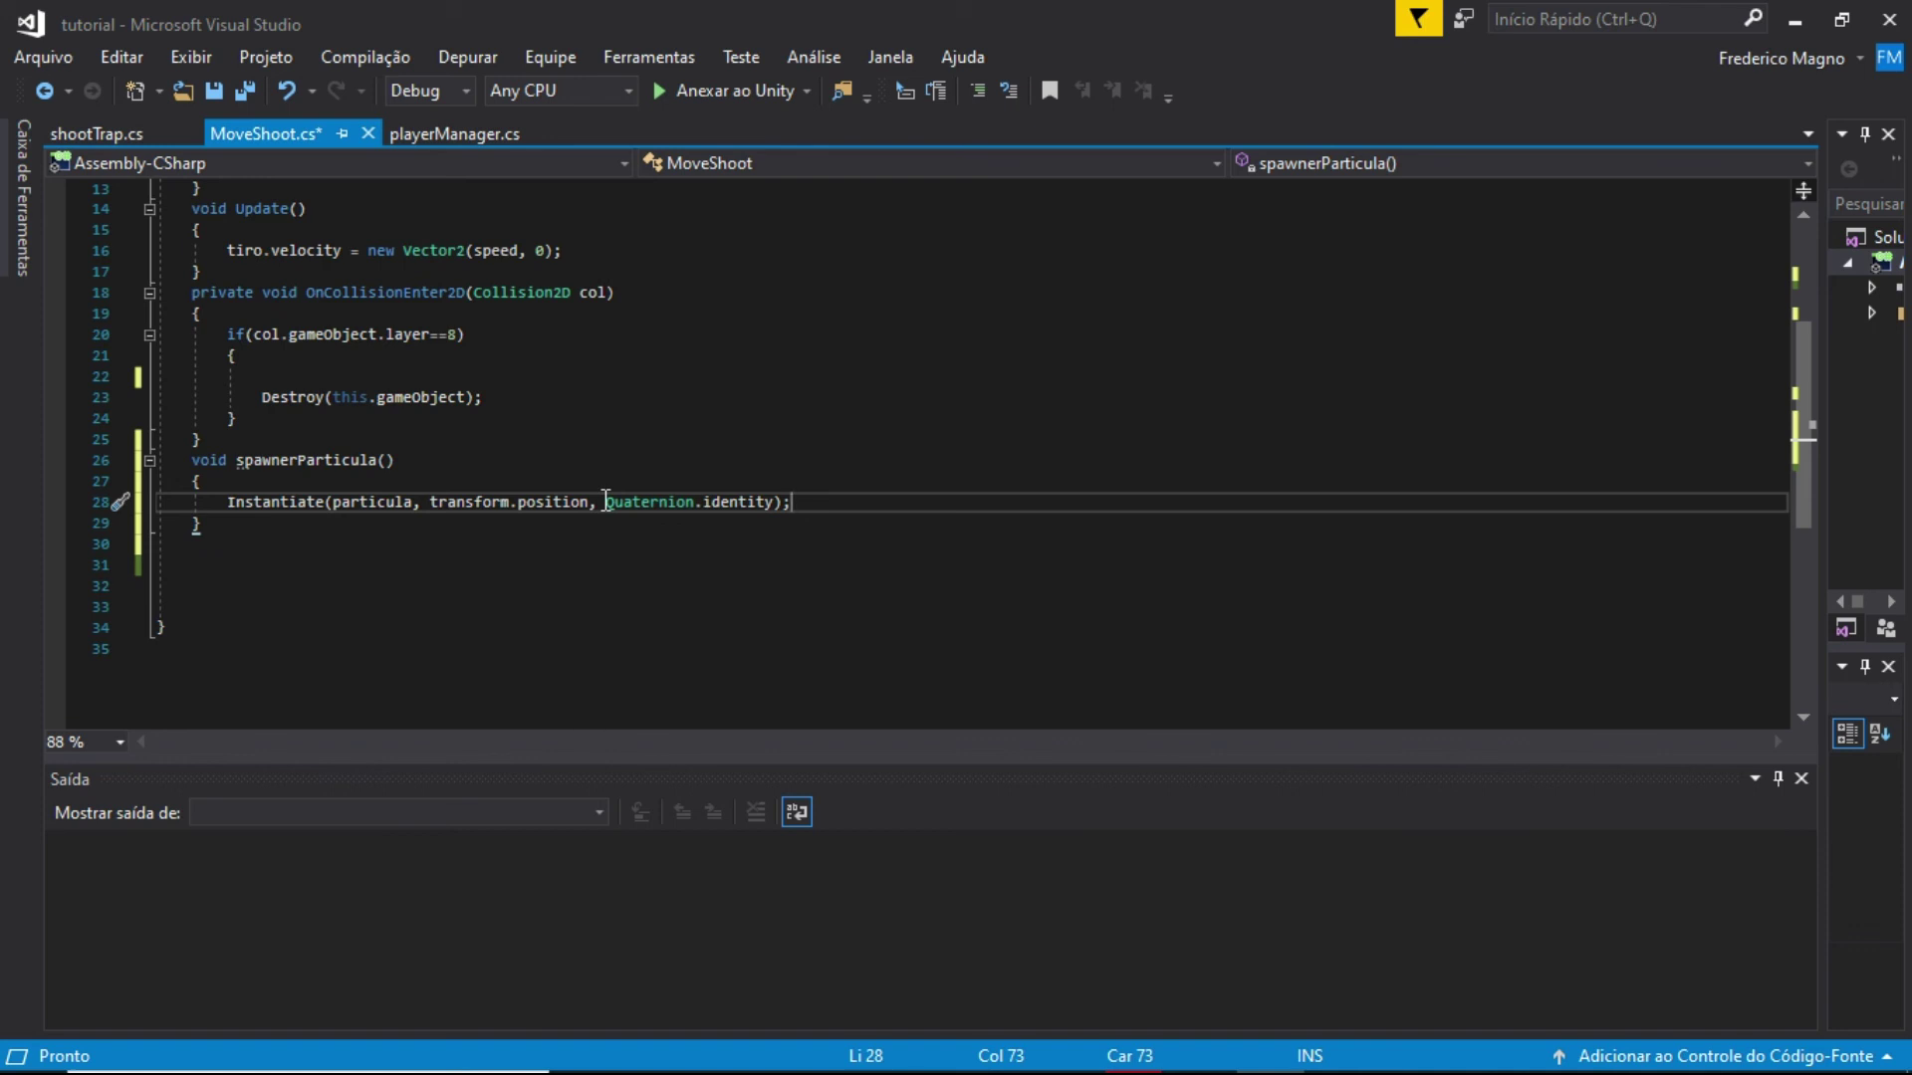
left_click_drag(606, 500, 829, 501)
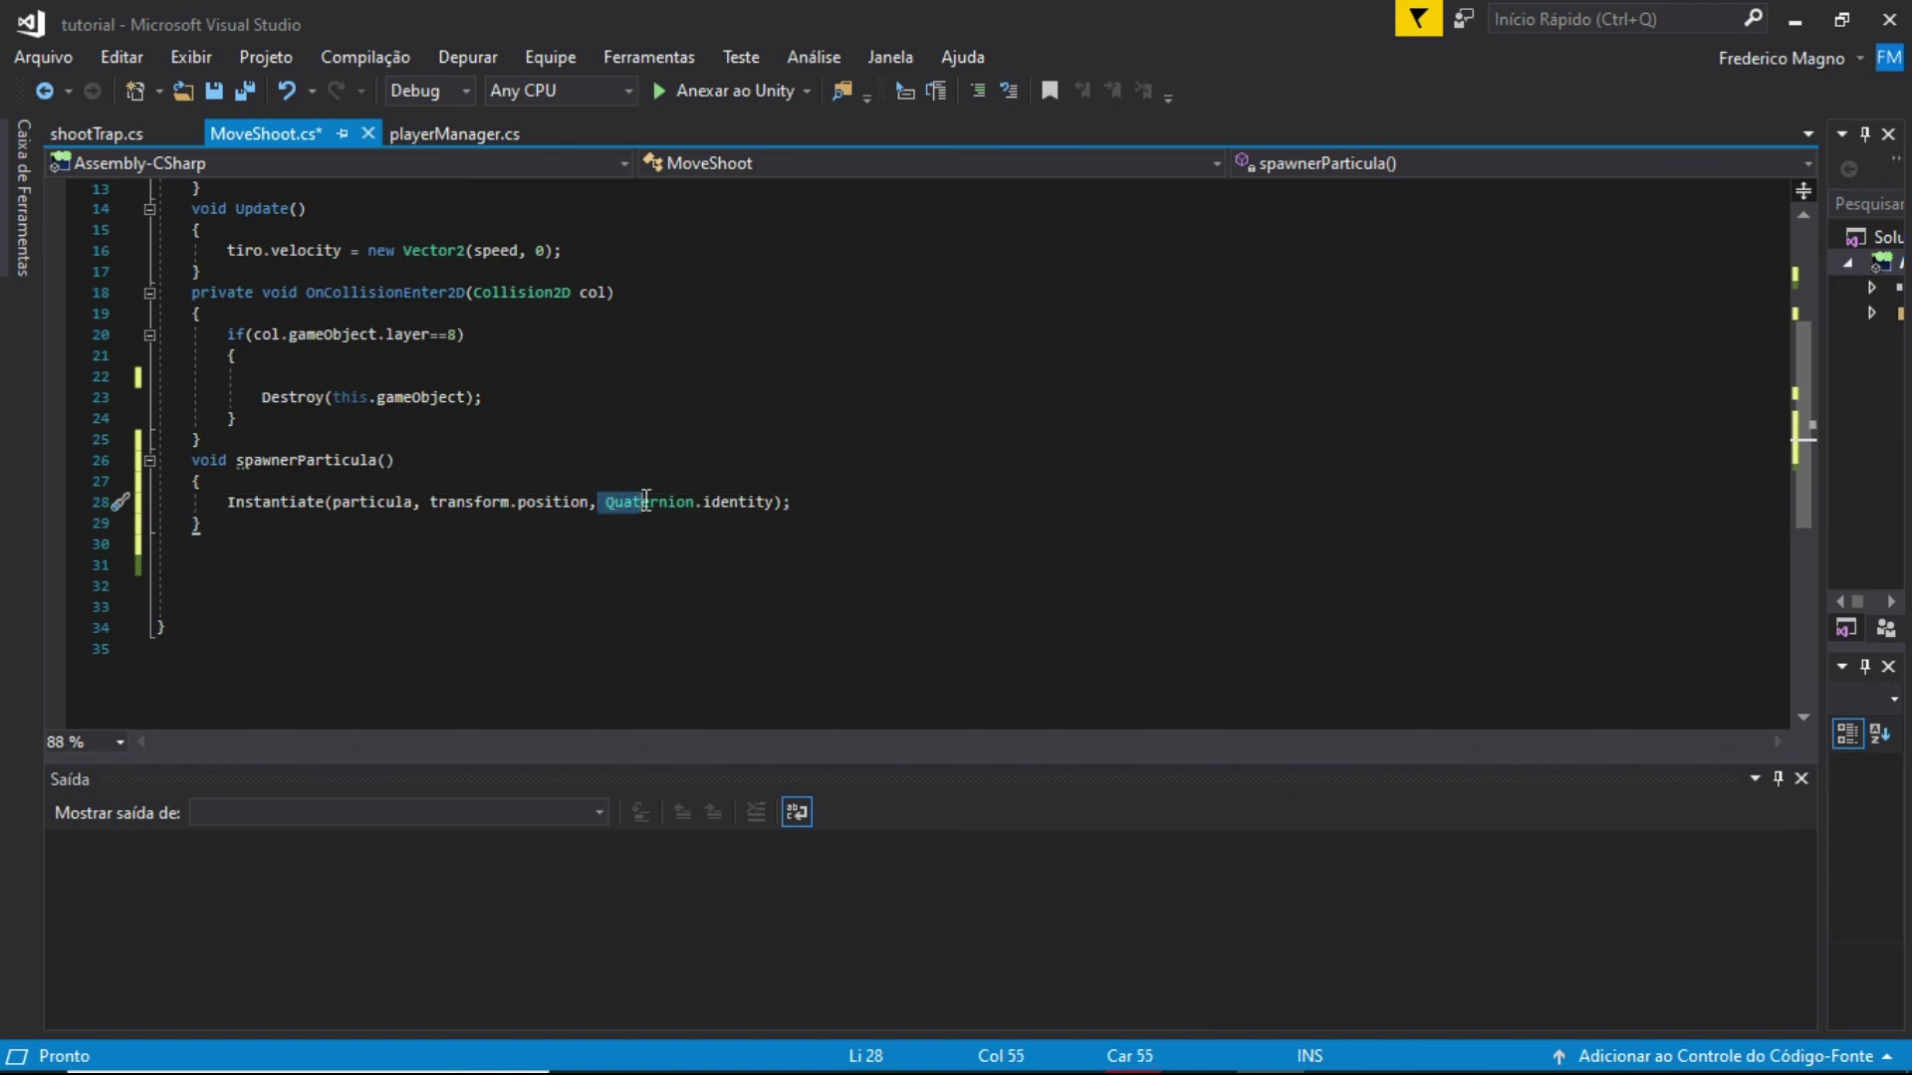
left_click(829, 501)
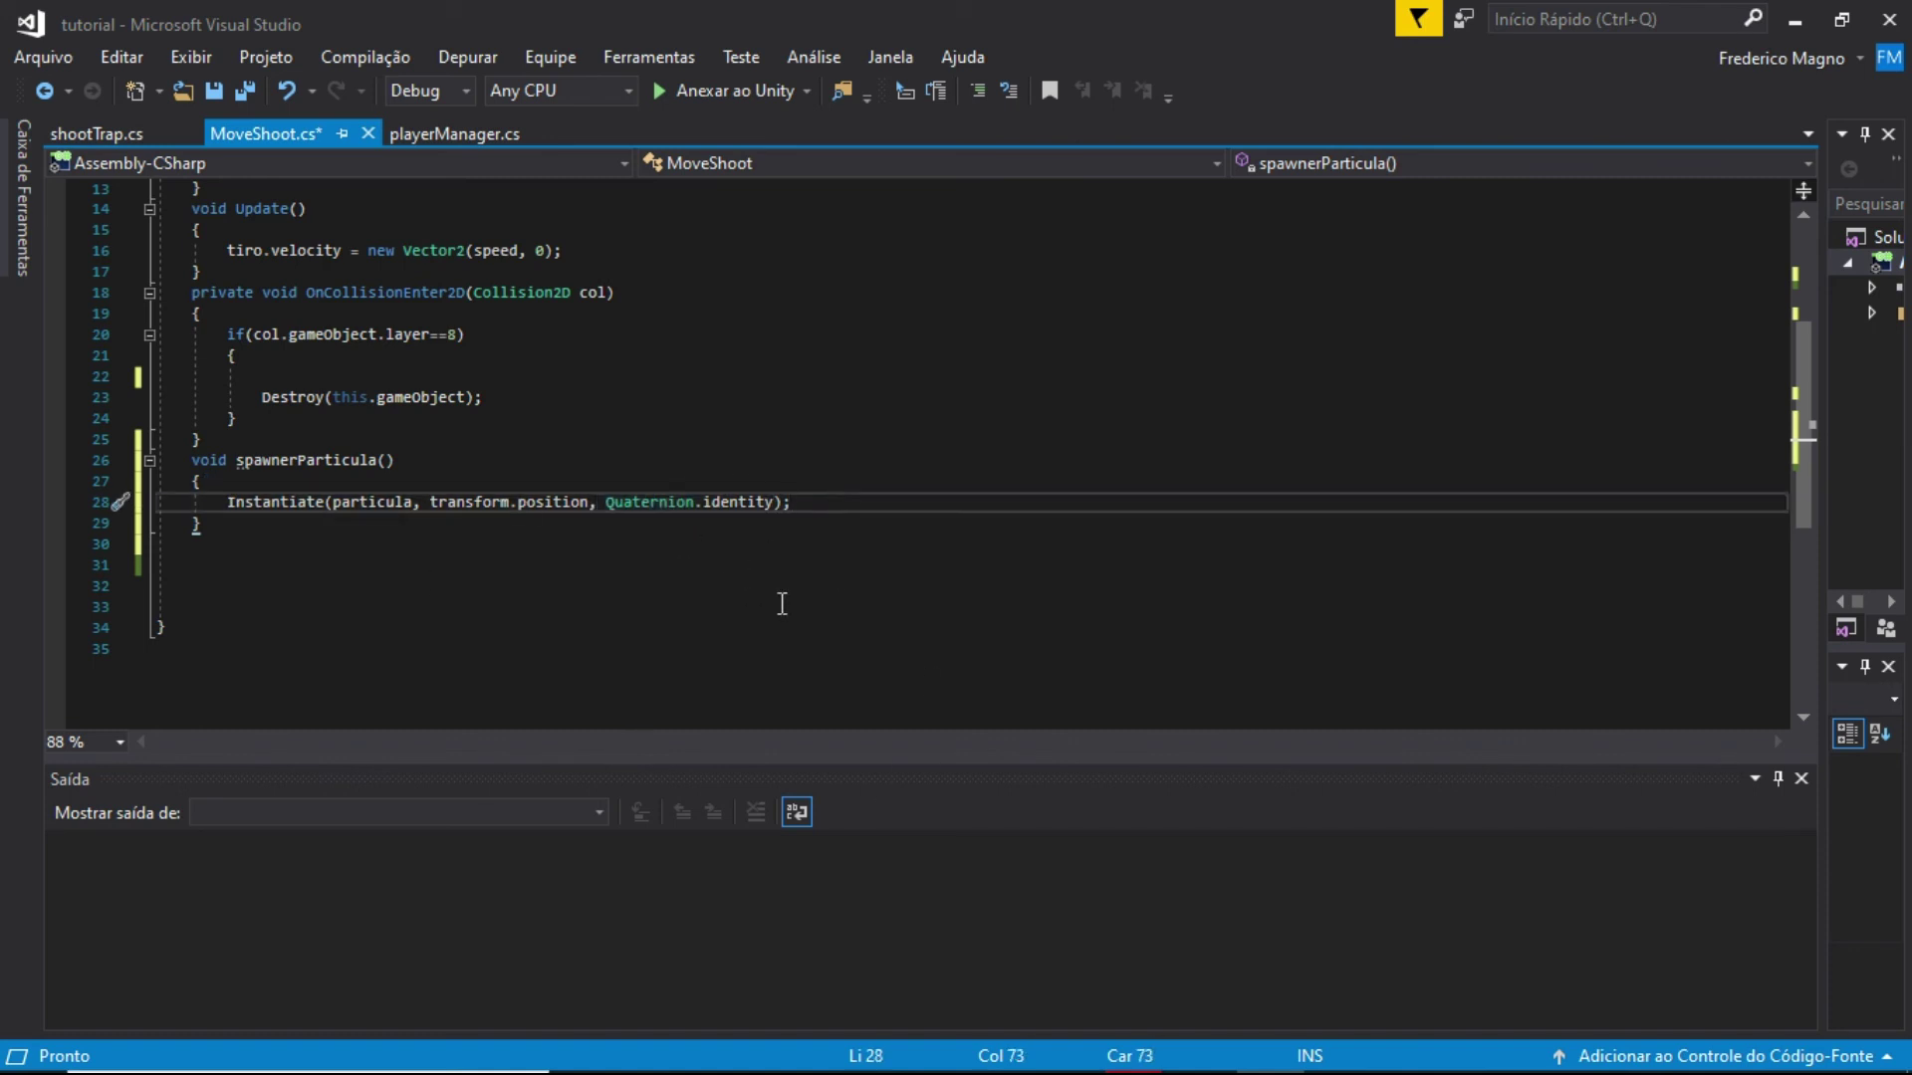
left_click_drag(227, 501, 767, 501)
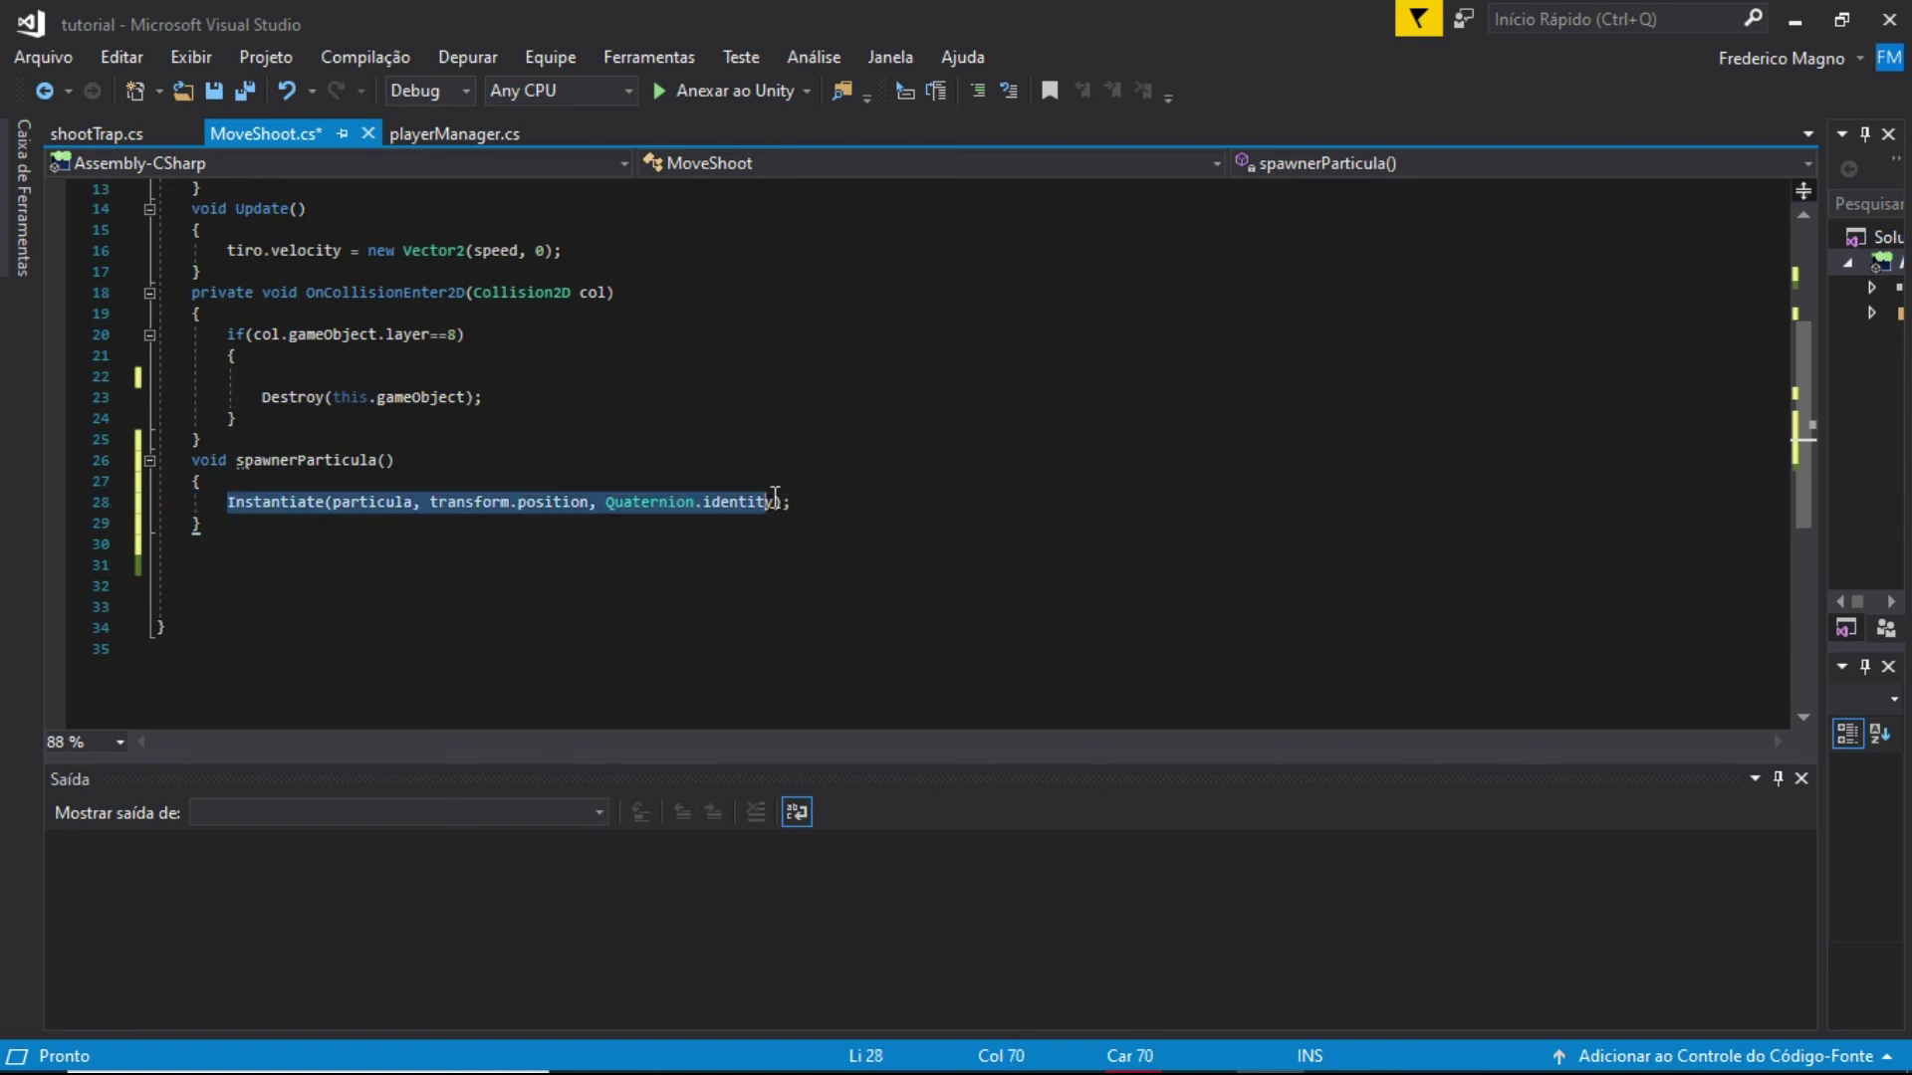
left_click(832, 489)
left_click(832, 501)
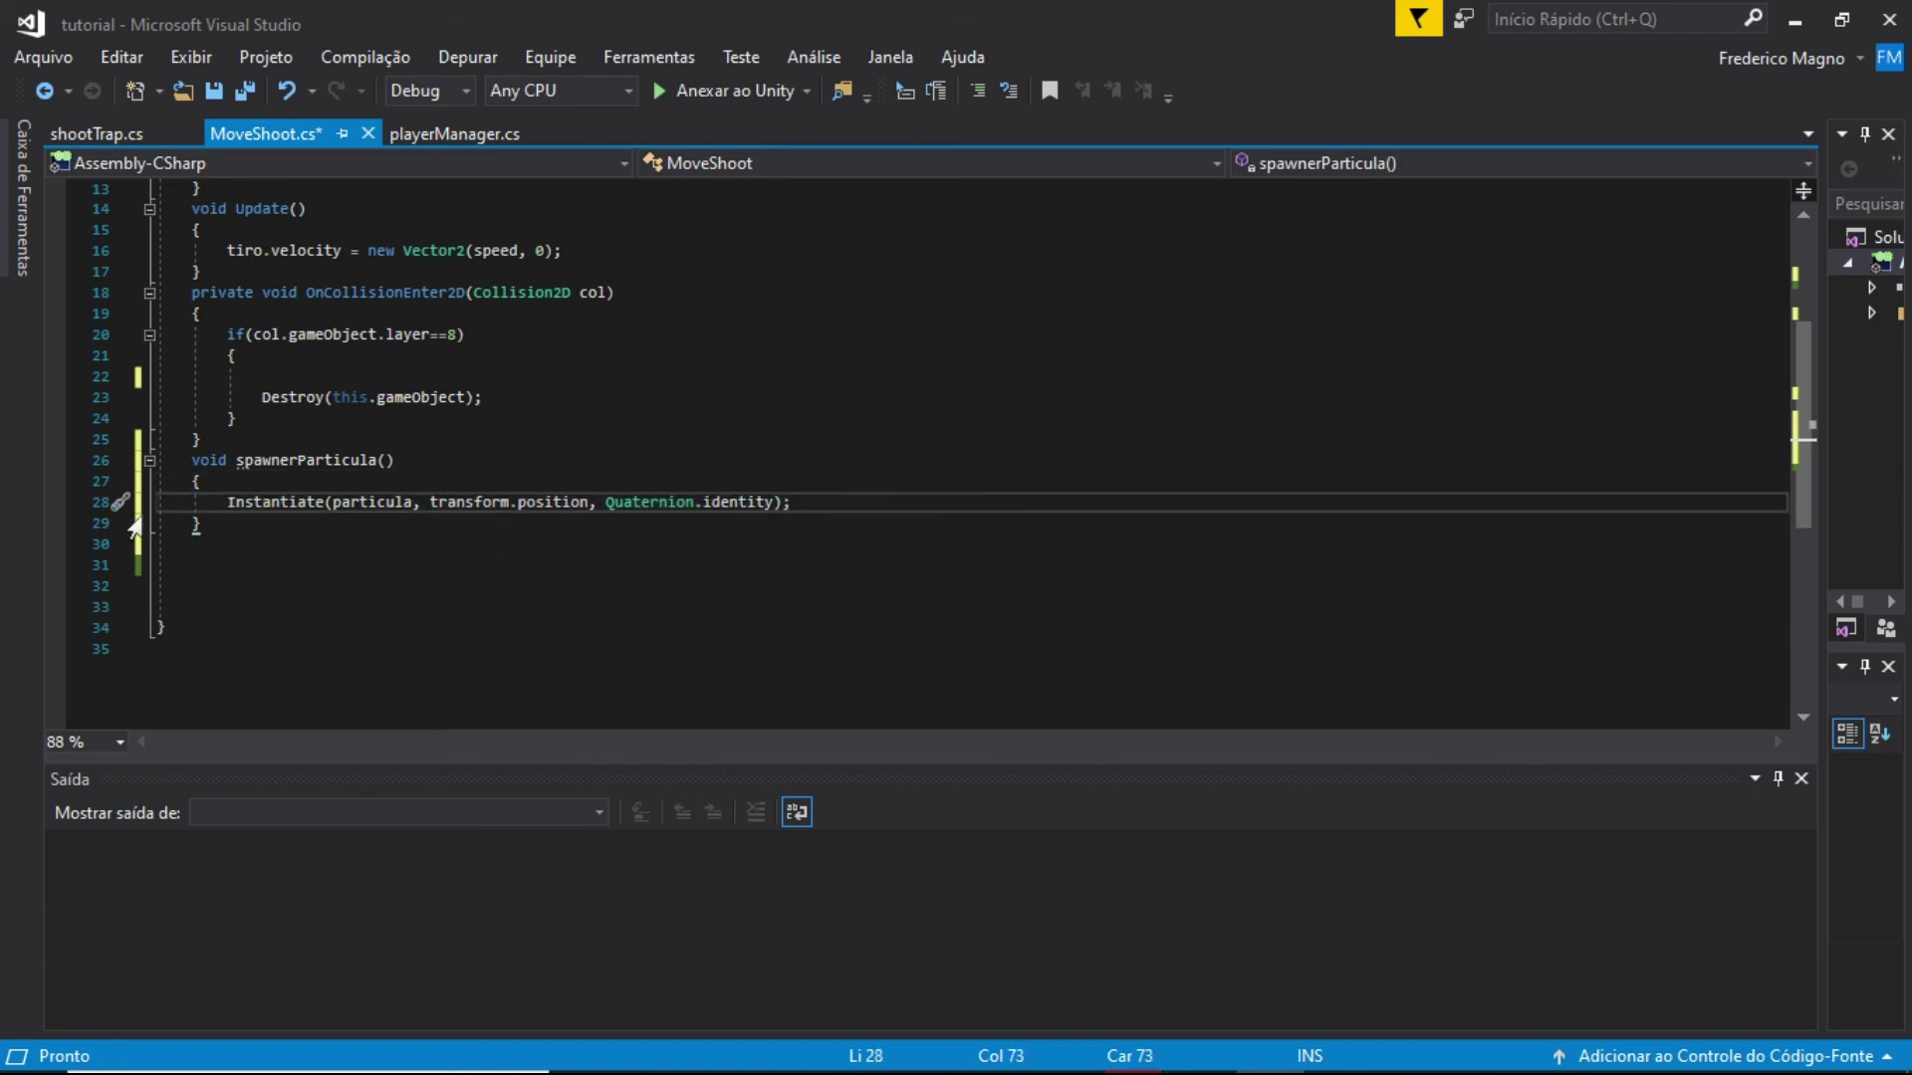
left_click_drag(191, 460, 233, 517)
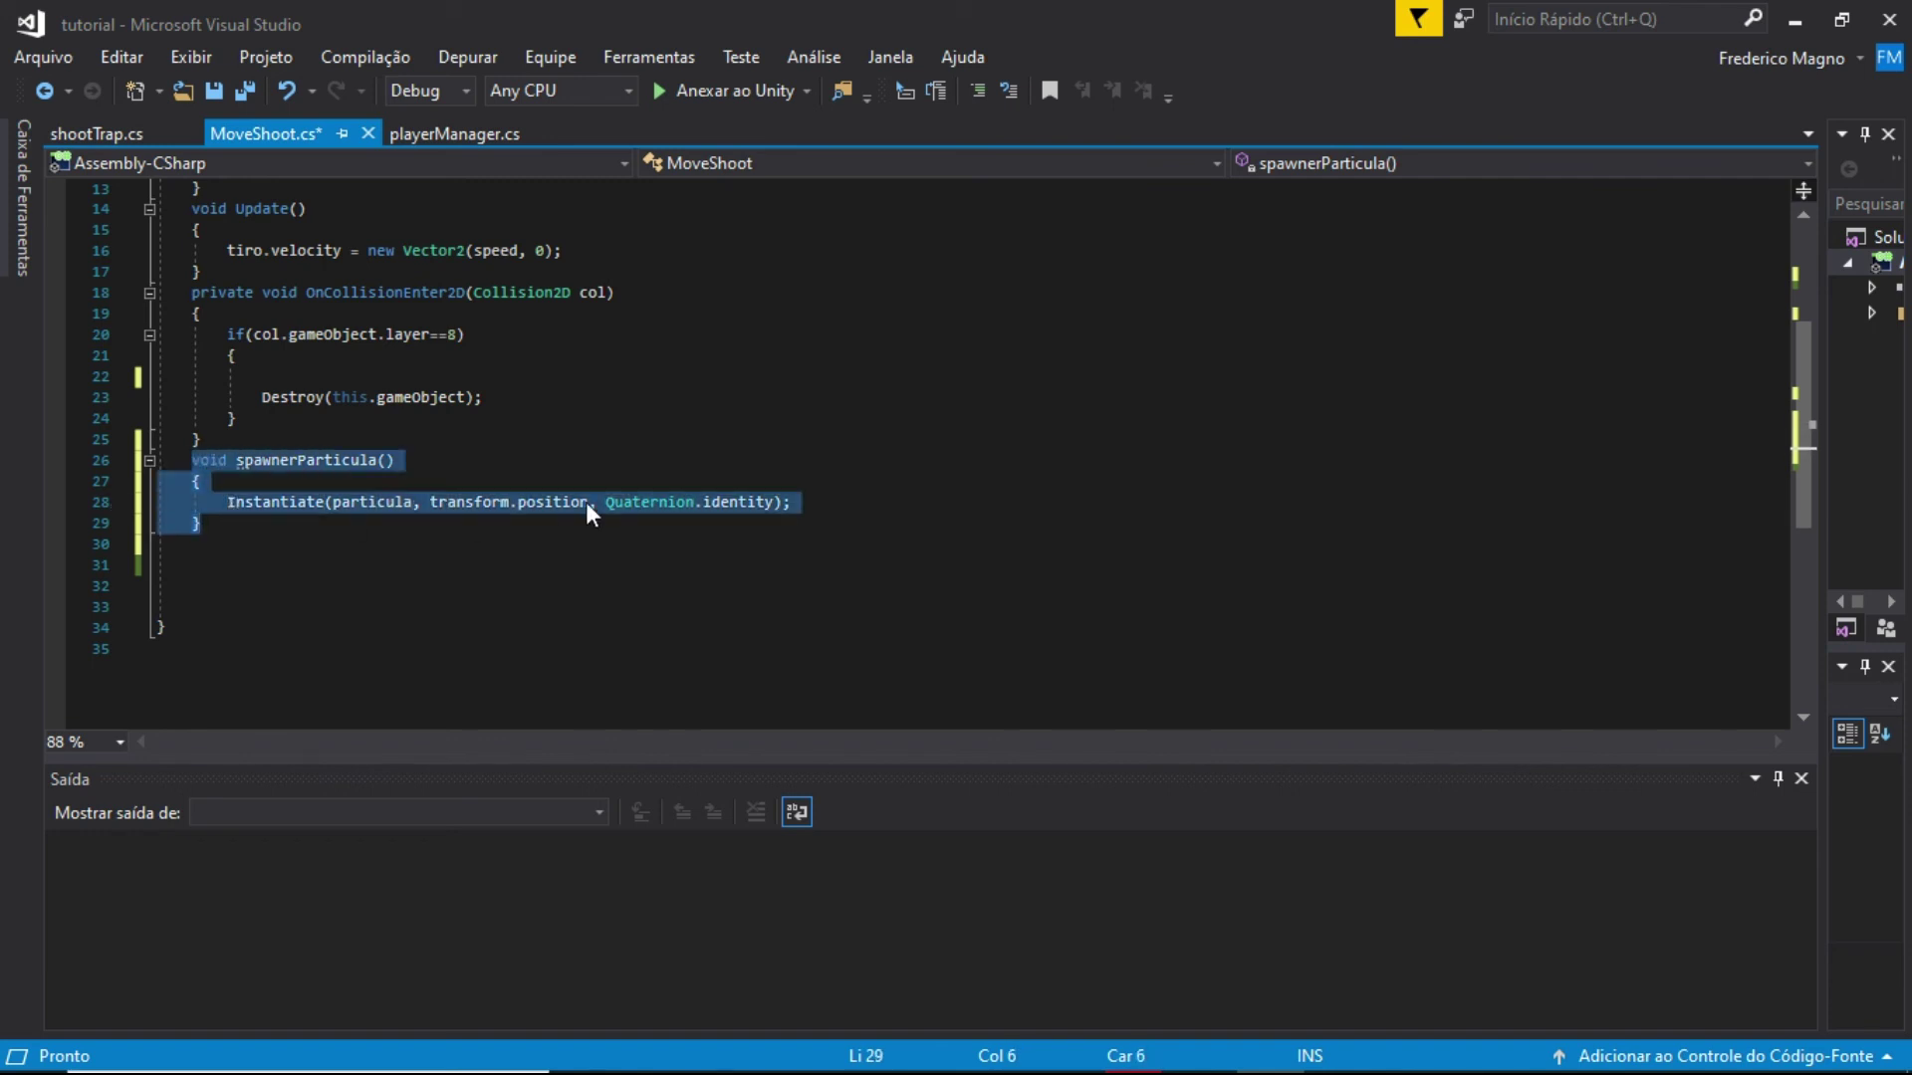
left_click(822, 498)
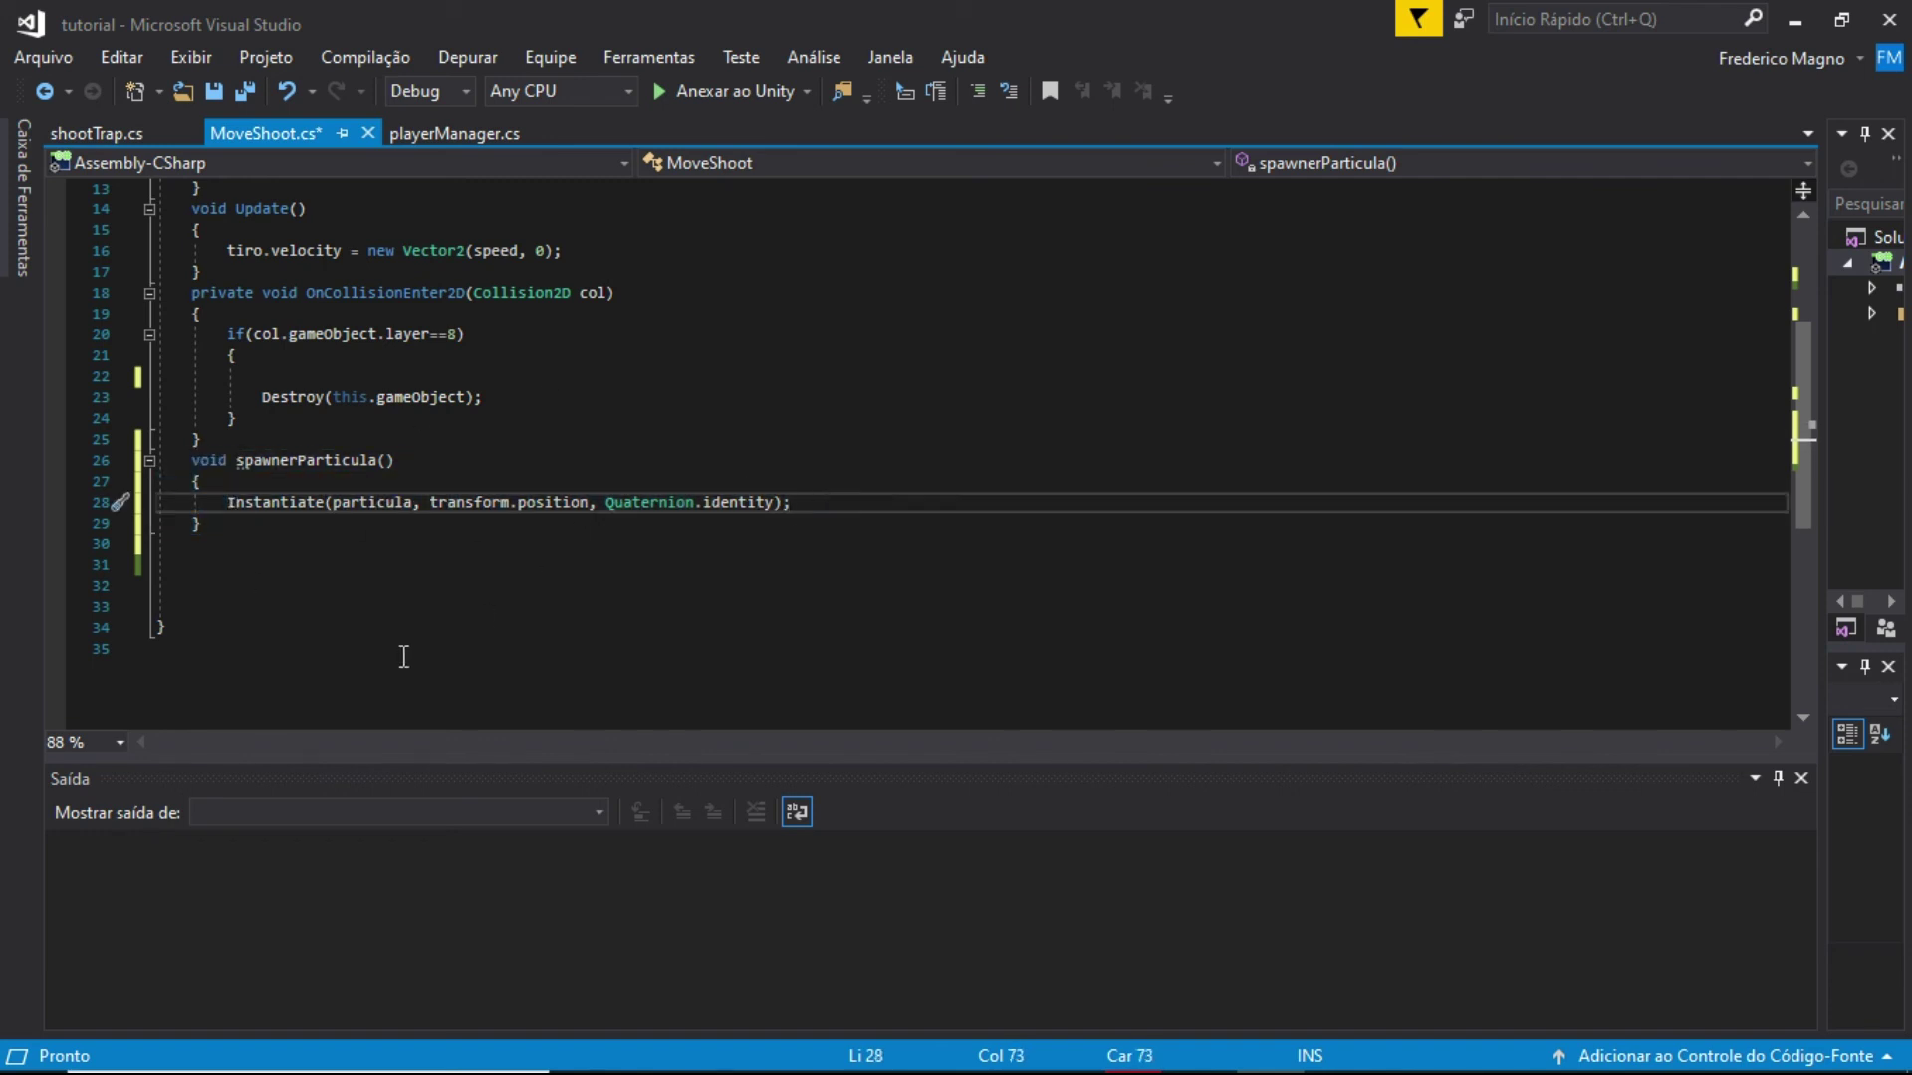
left_click(282, 377)
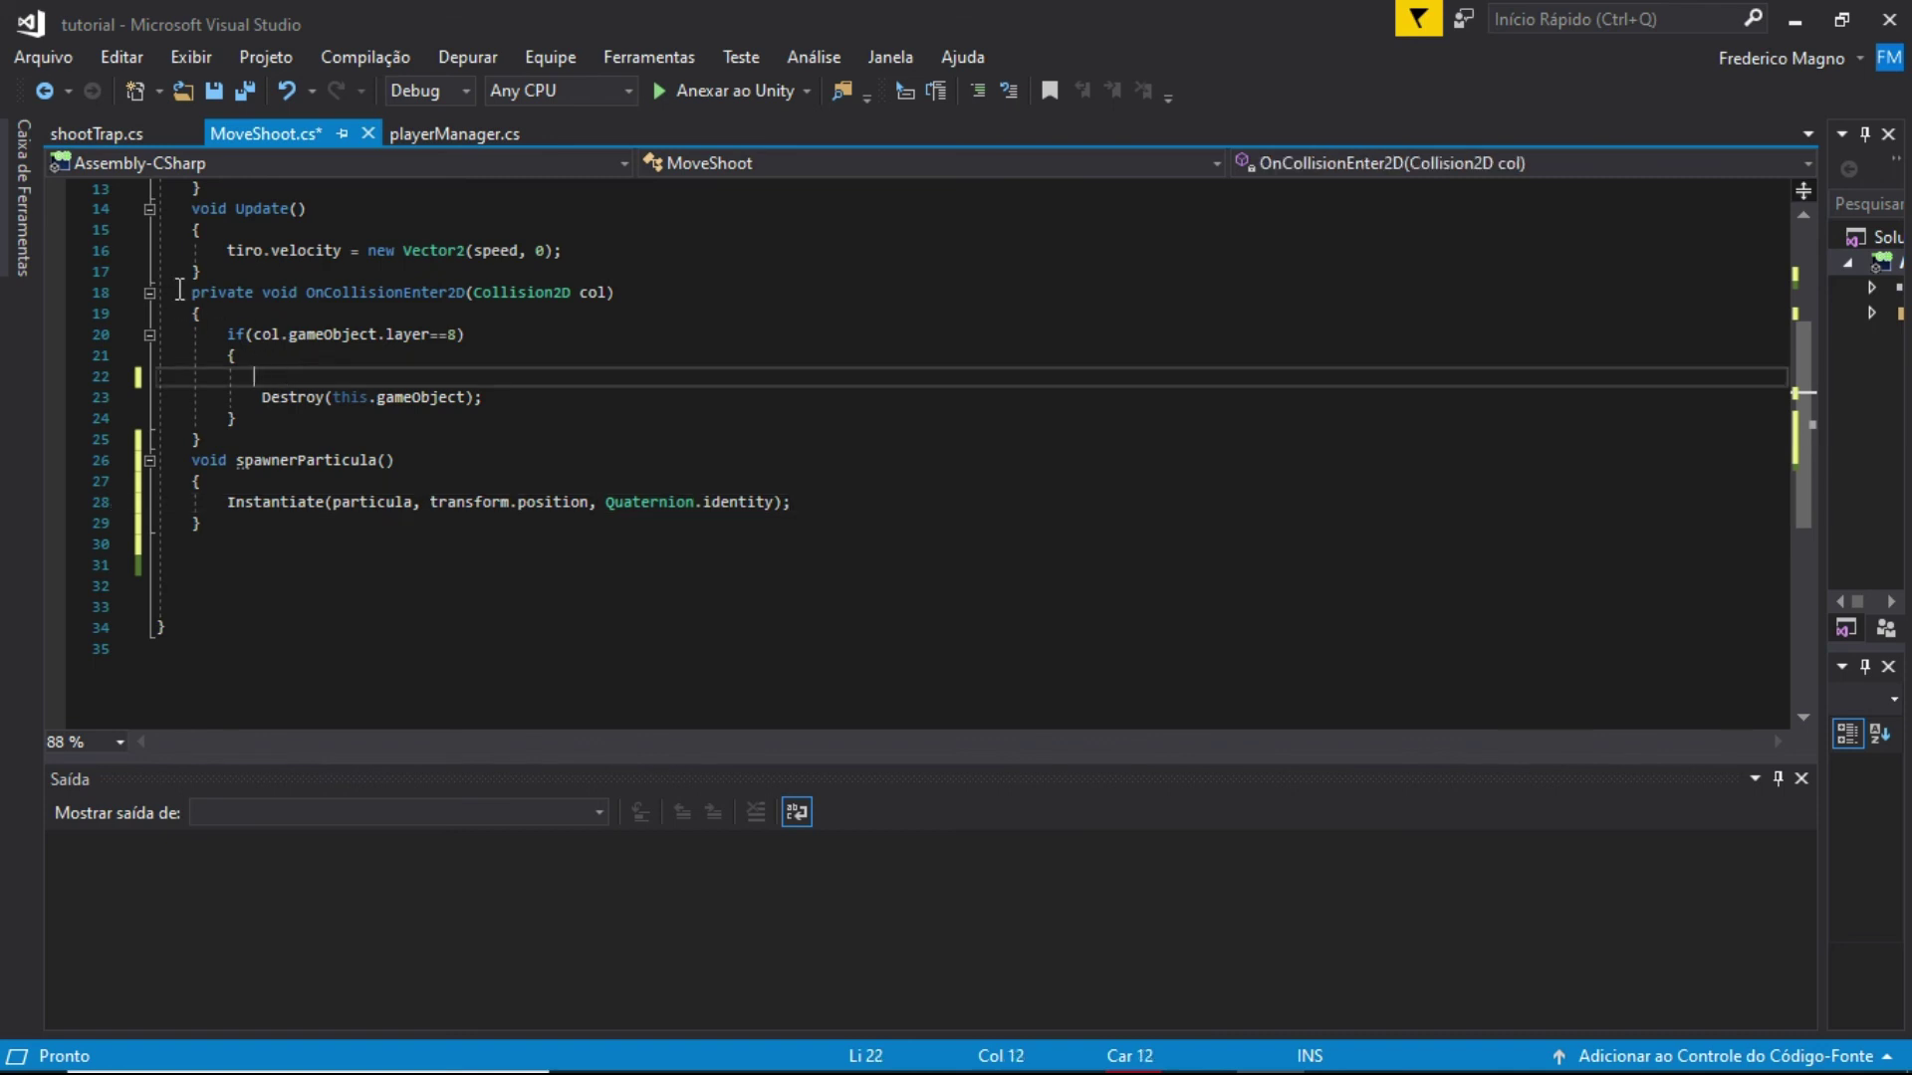
mouse_move(178, 291)
left_mouse_down()
mouse_move(221, 312)
mouse_move(200, 439)
left_mouse_up()
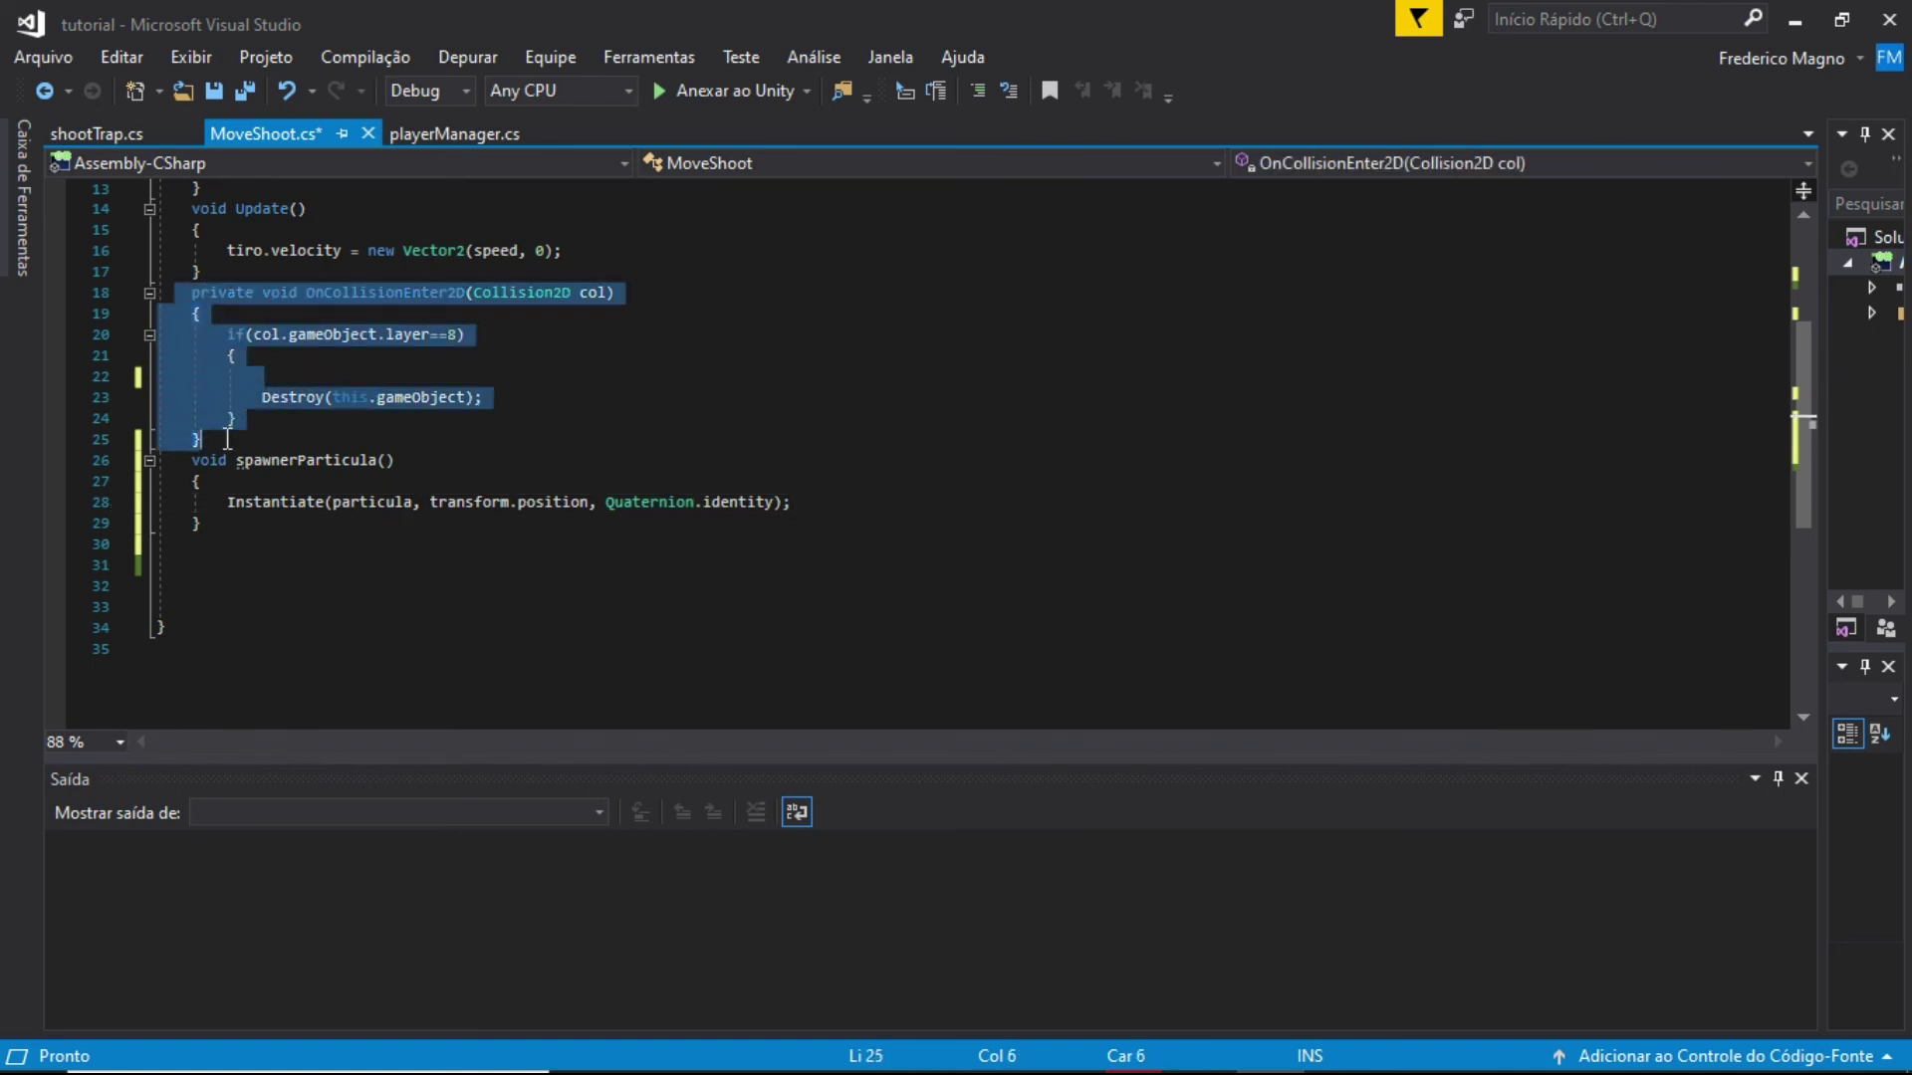
left_click(314, 380)
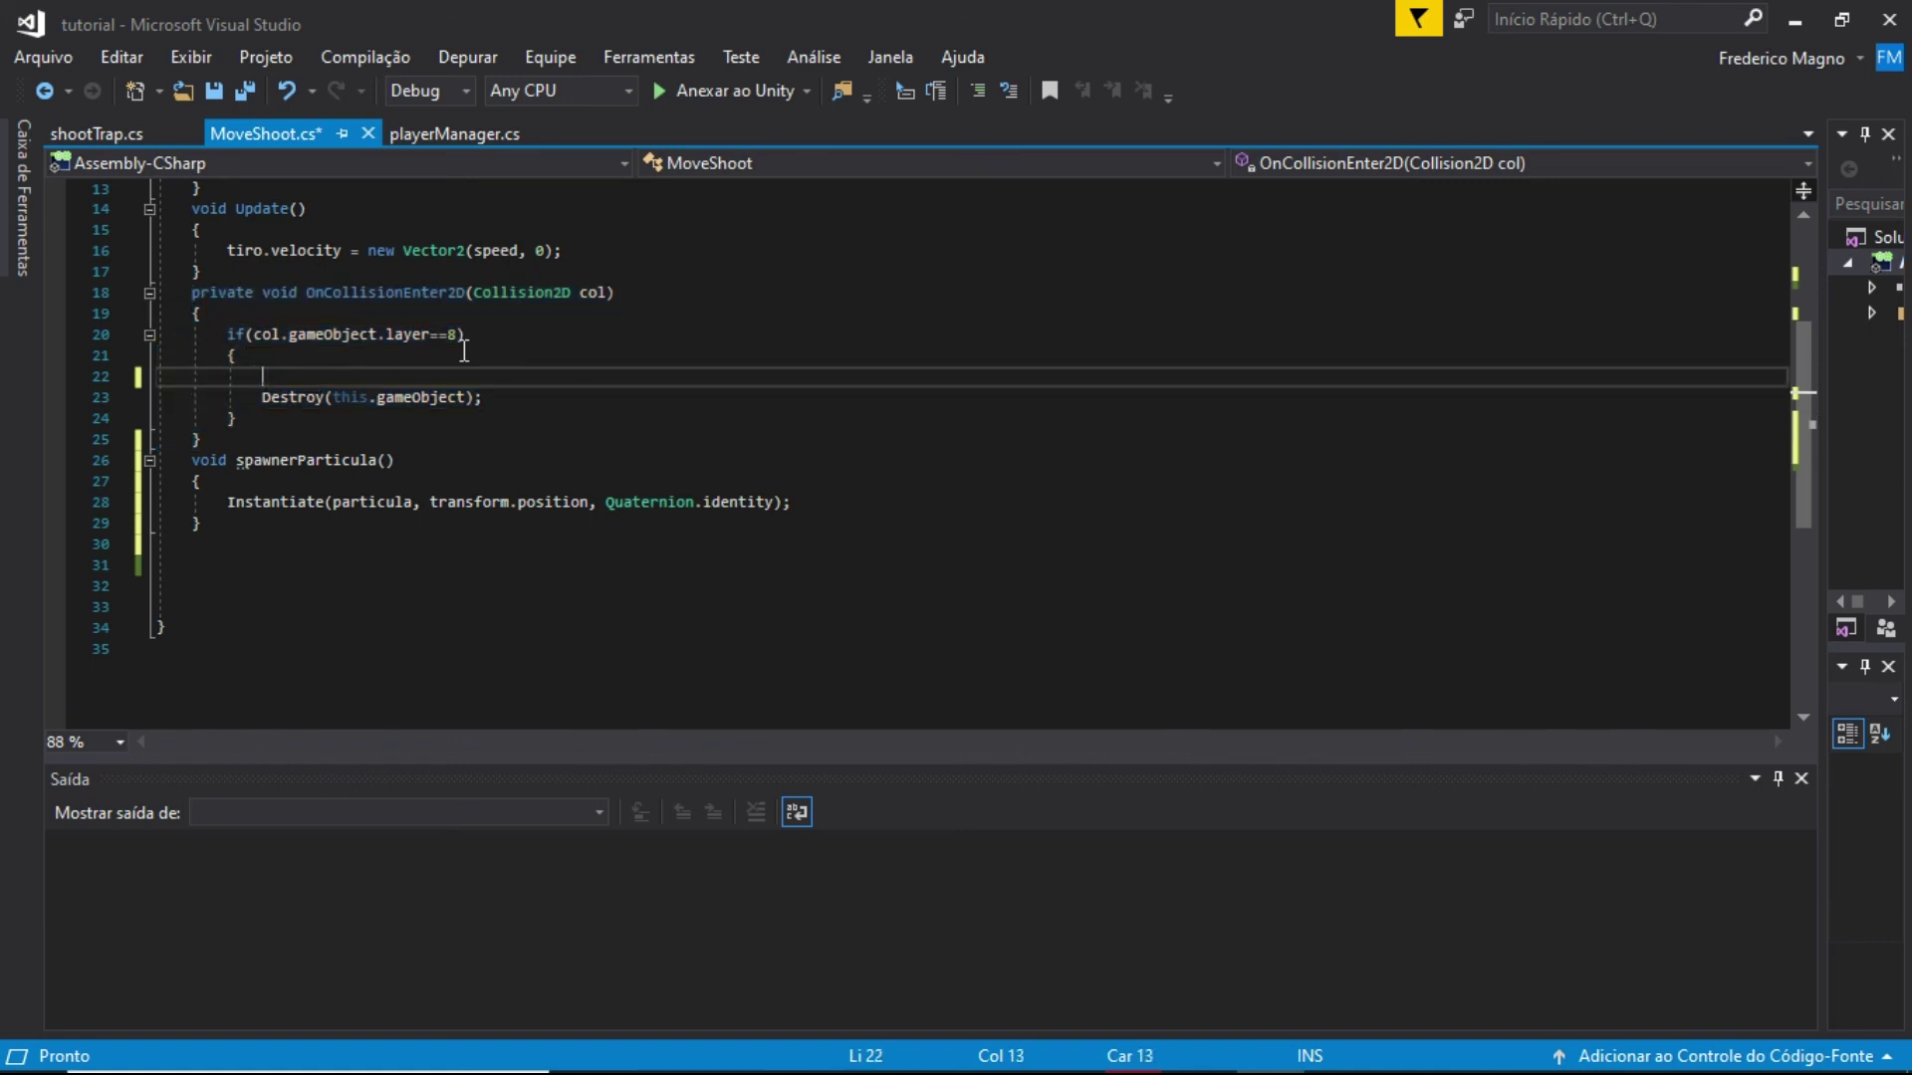
Insert a spawnerParticula(); call on line 22, before Destroy in the collision block
left_click_drag(261, 397, 484, 397)
left_click(284, 375)
type("spa")
key("Escape")
key("ctrl+space")
type("()")
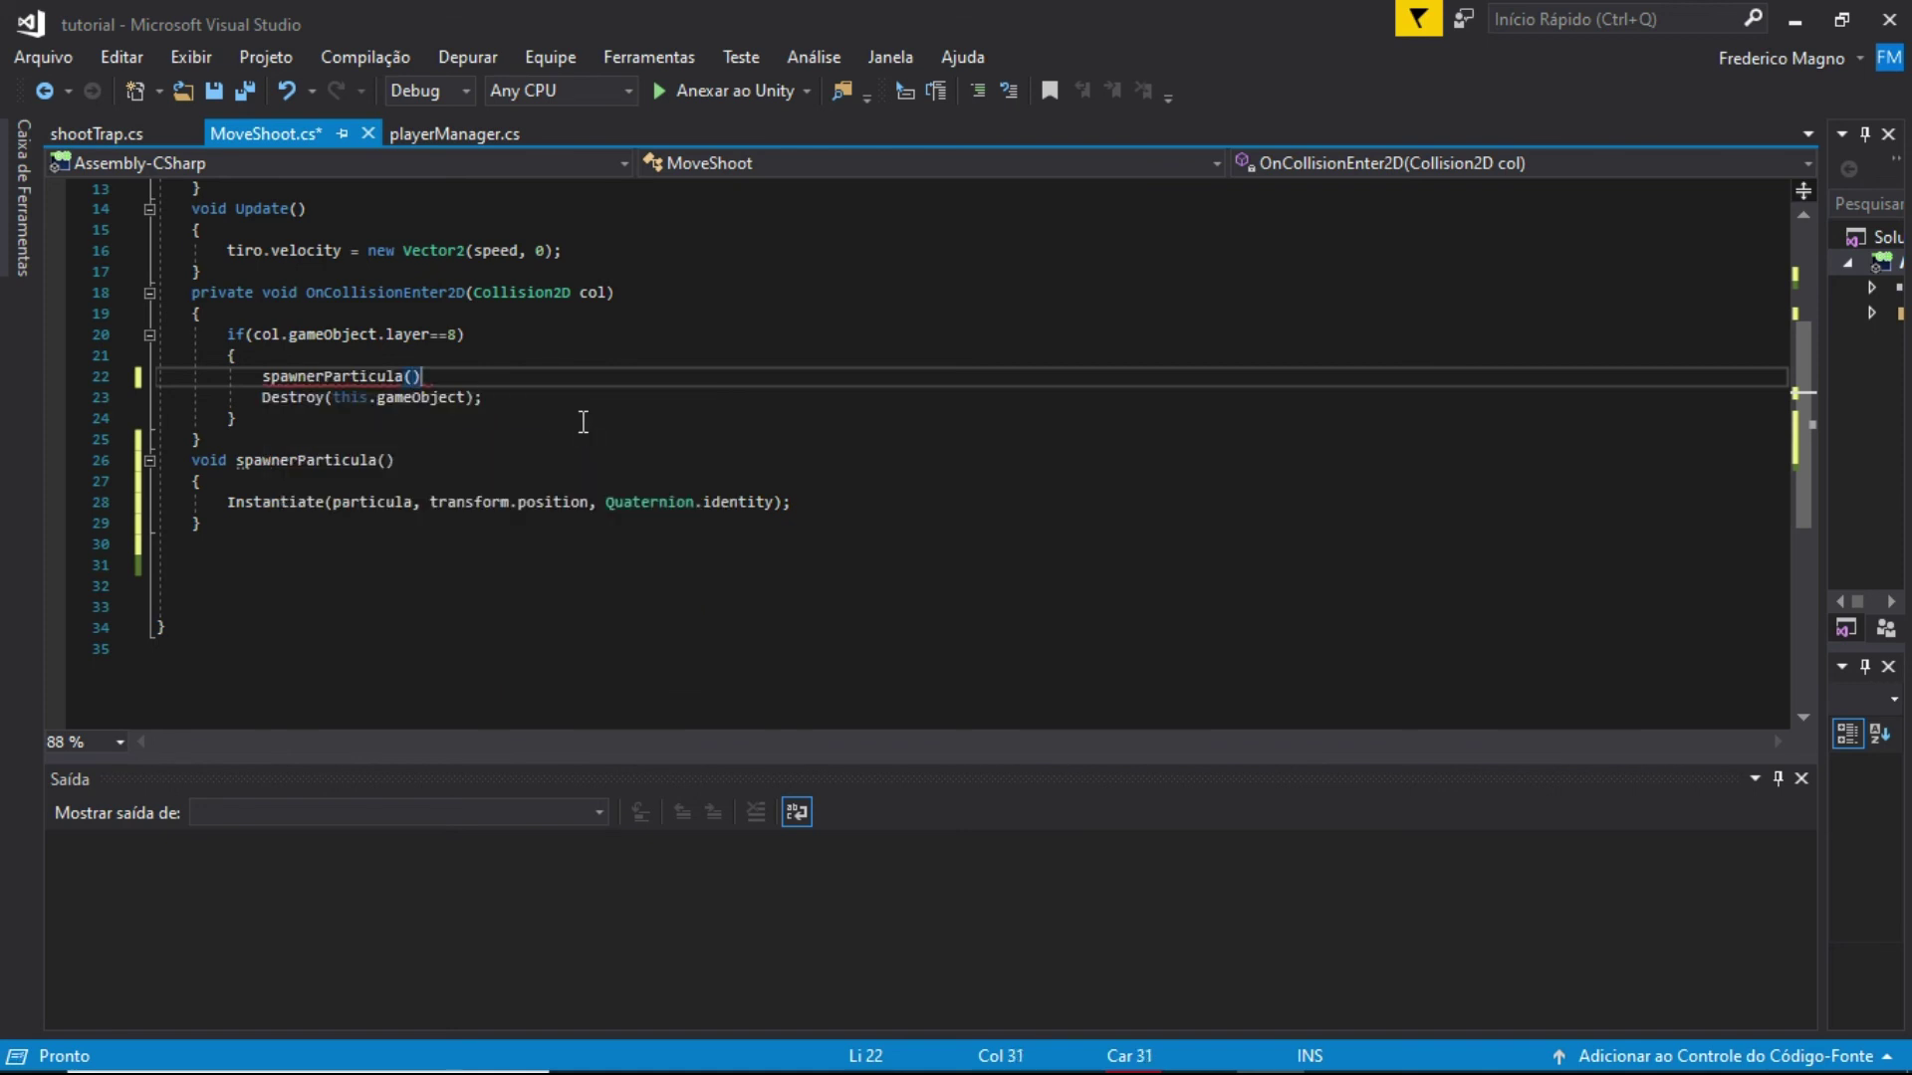
type(";")
scroll(583, 421, "up", 1)
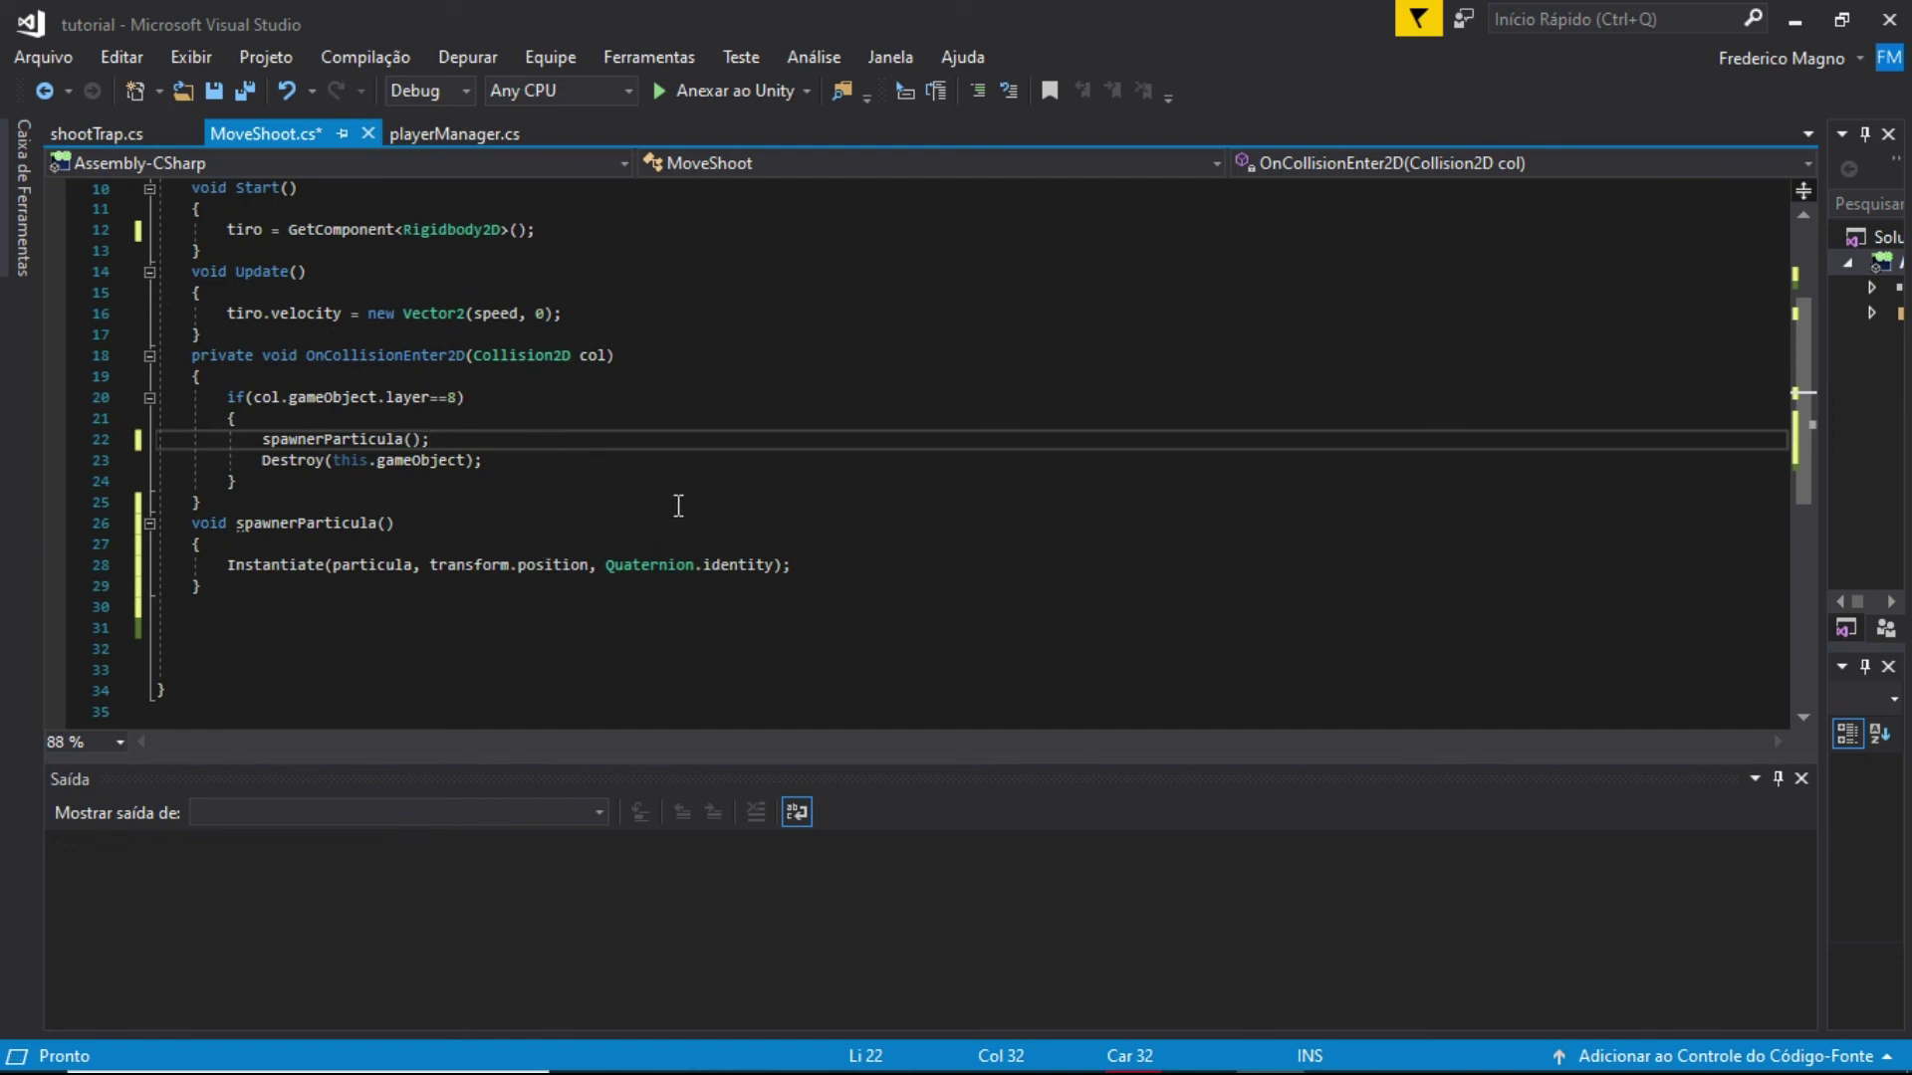
scroll(526, 553, "up", 3)
scroll(418, 313, "down", 3)
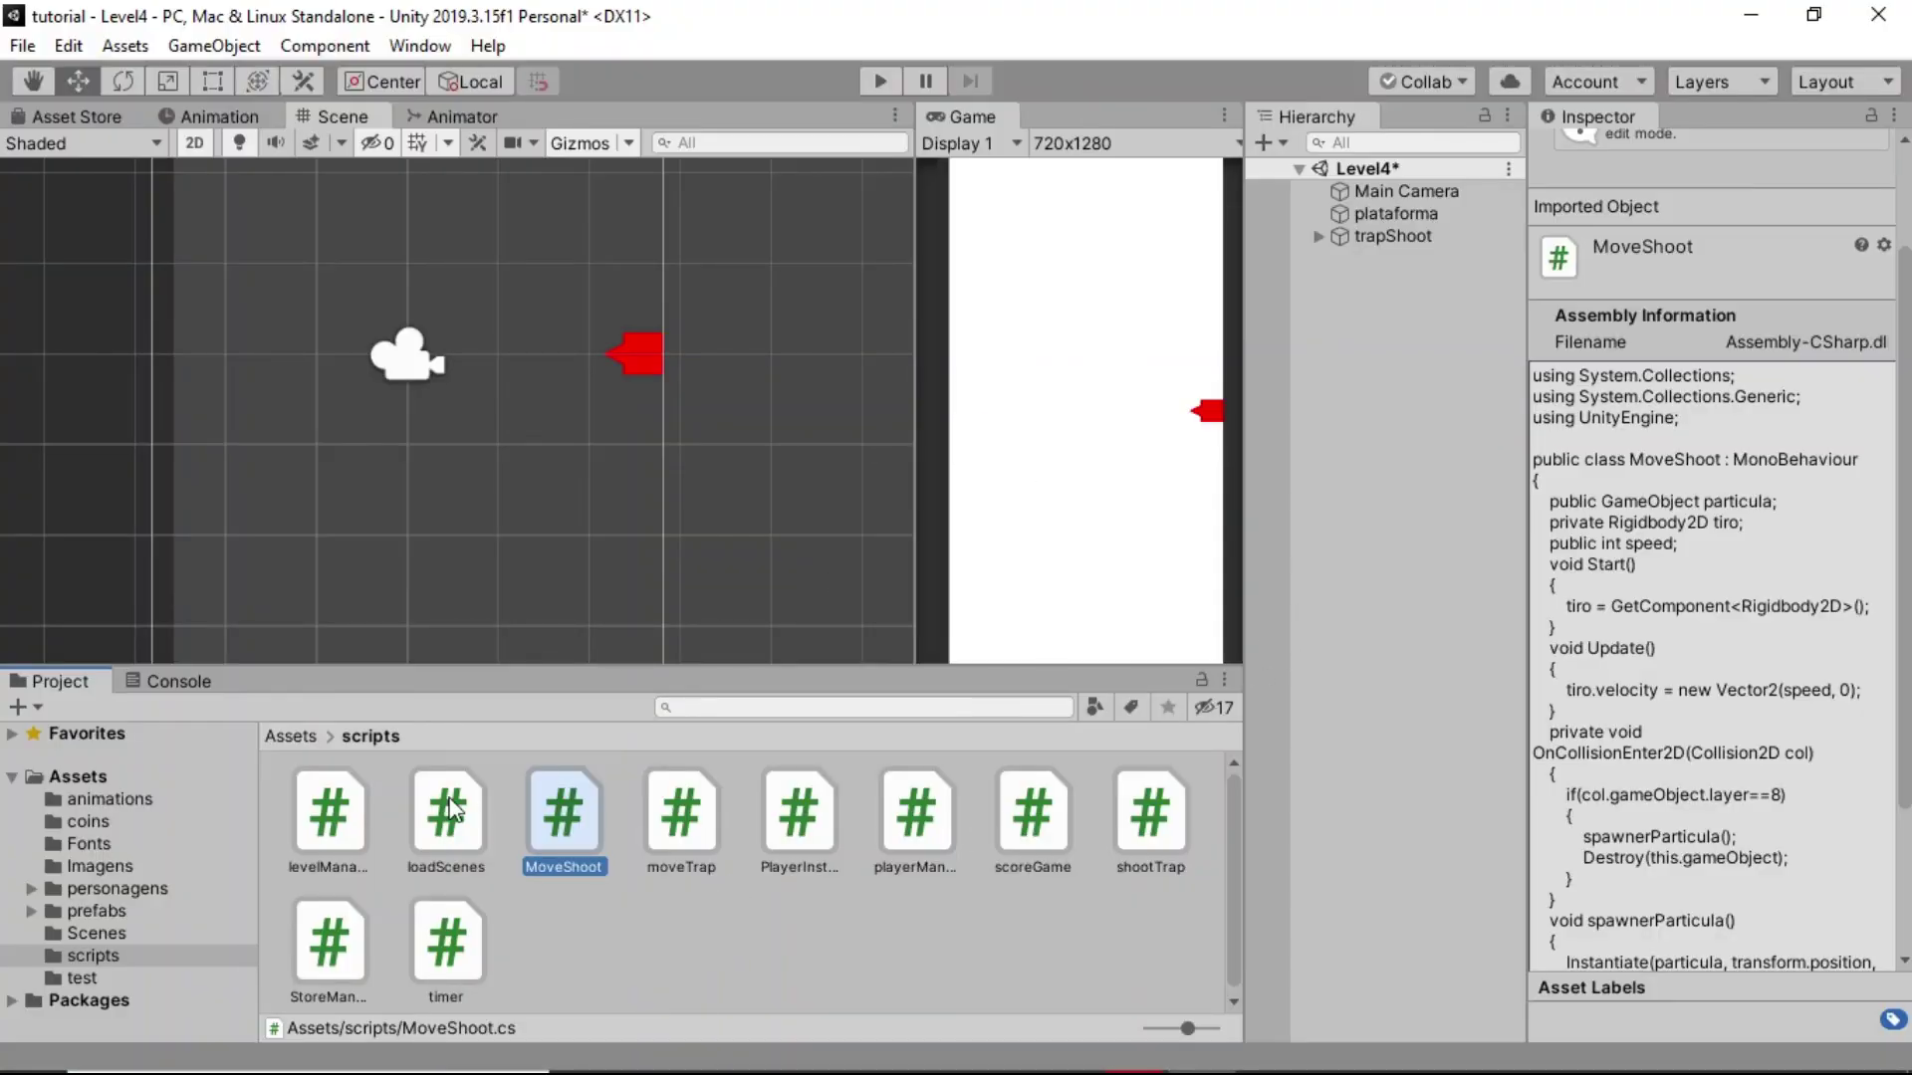
Check in Assets/prefabs that projetil's Move Shoot has Particle System assigned and speed -5
left_click(81, 926)
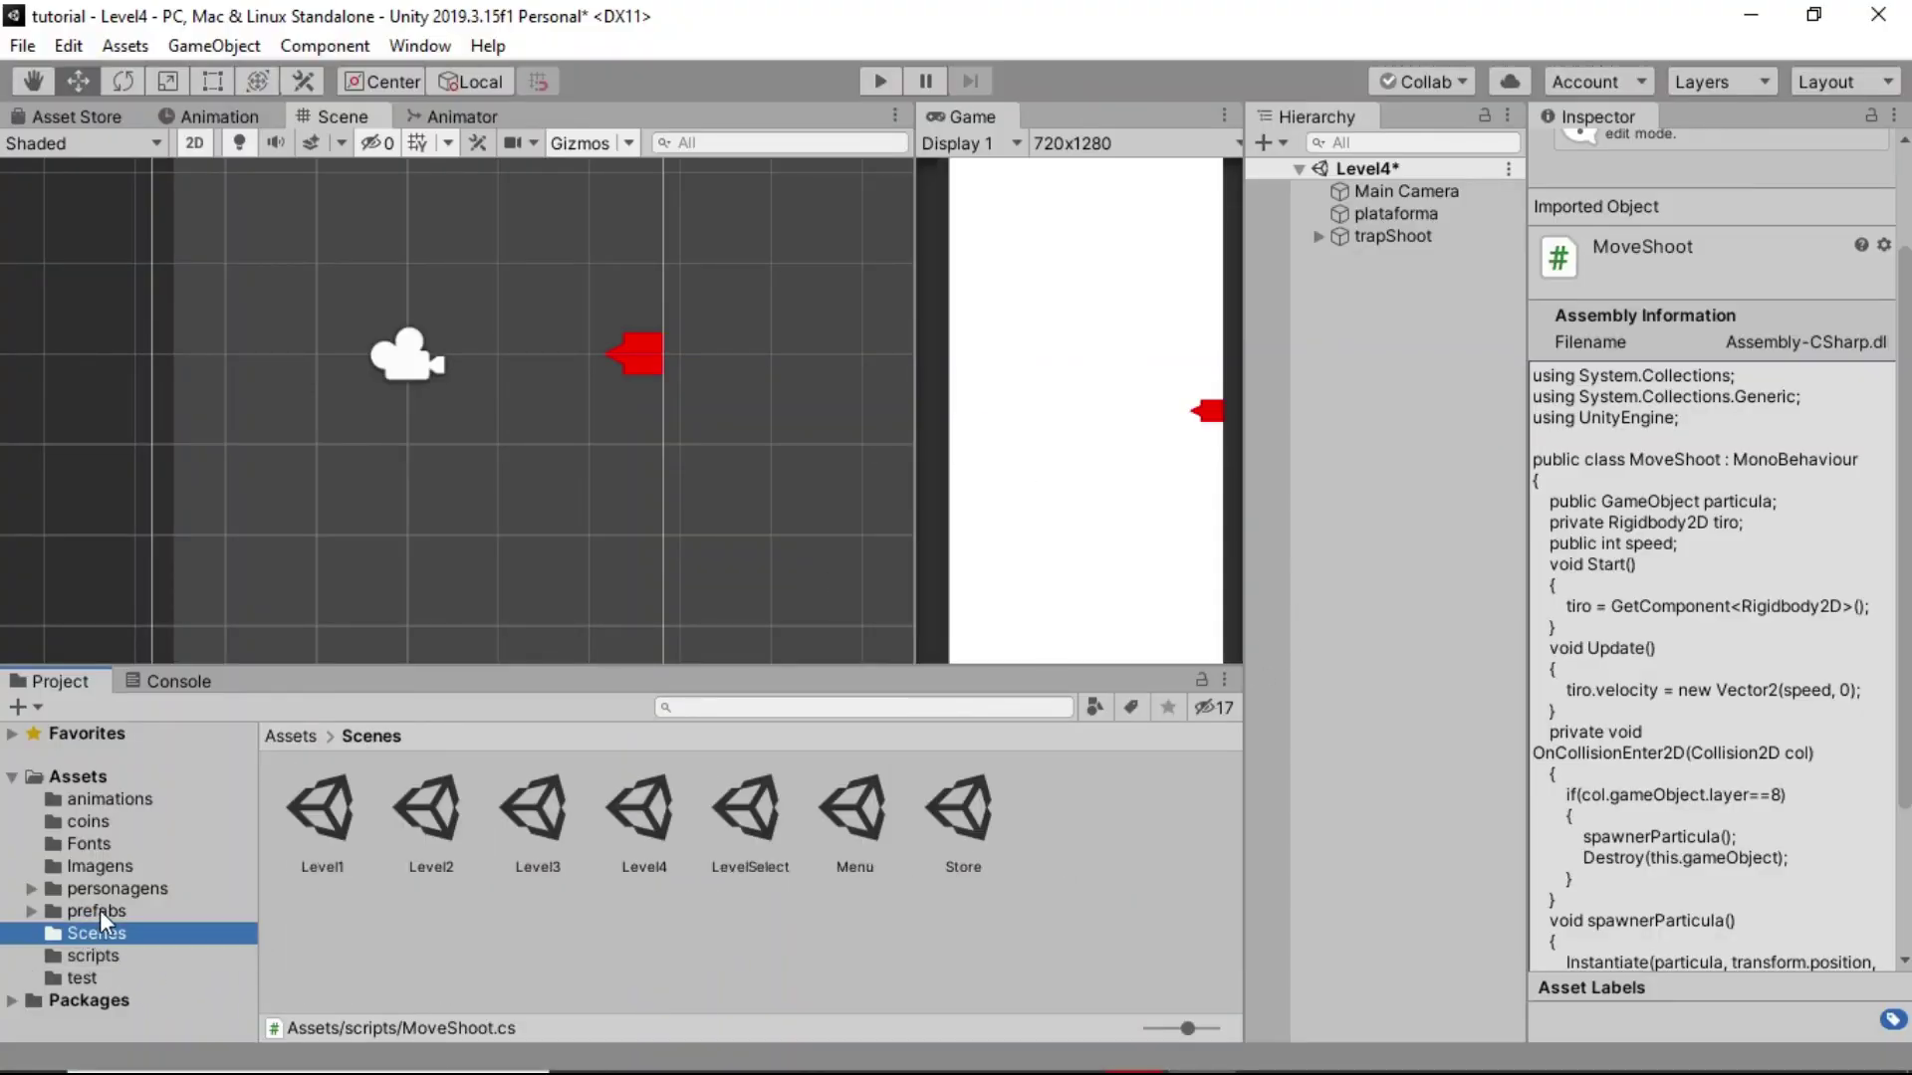
left_click(99, 910)
left_click(845, 816)
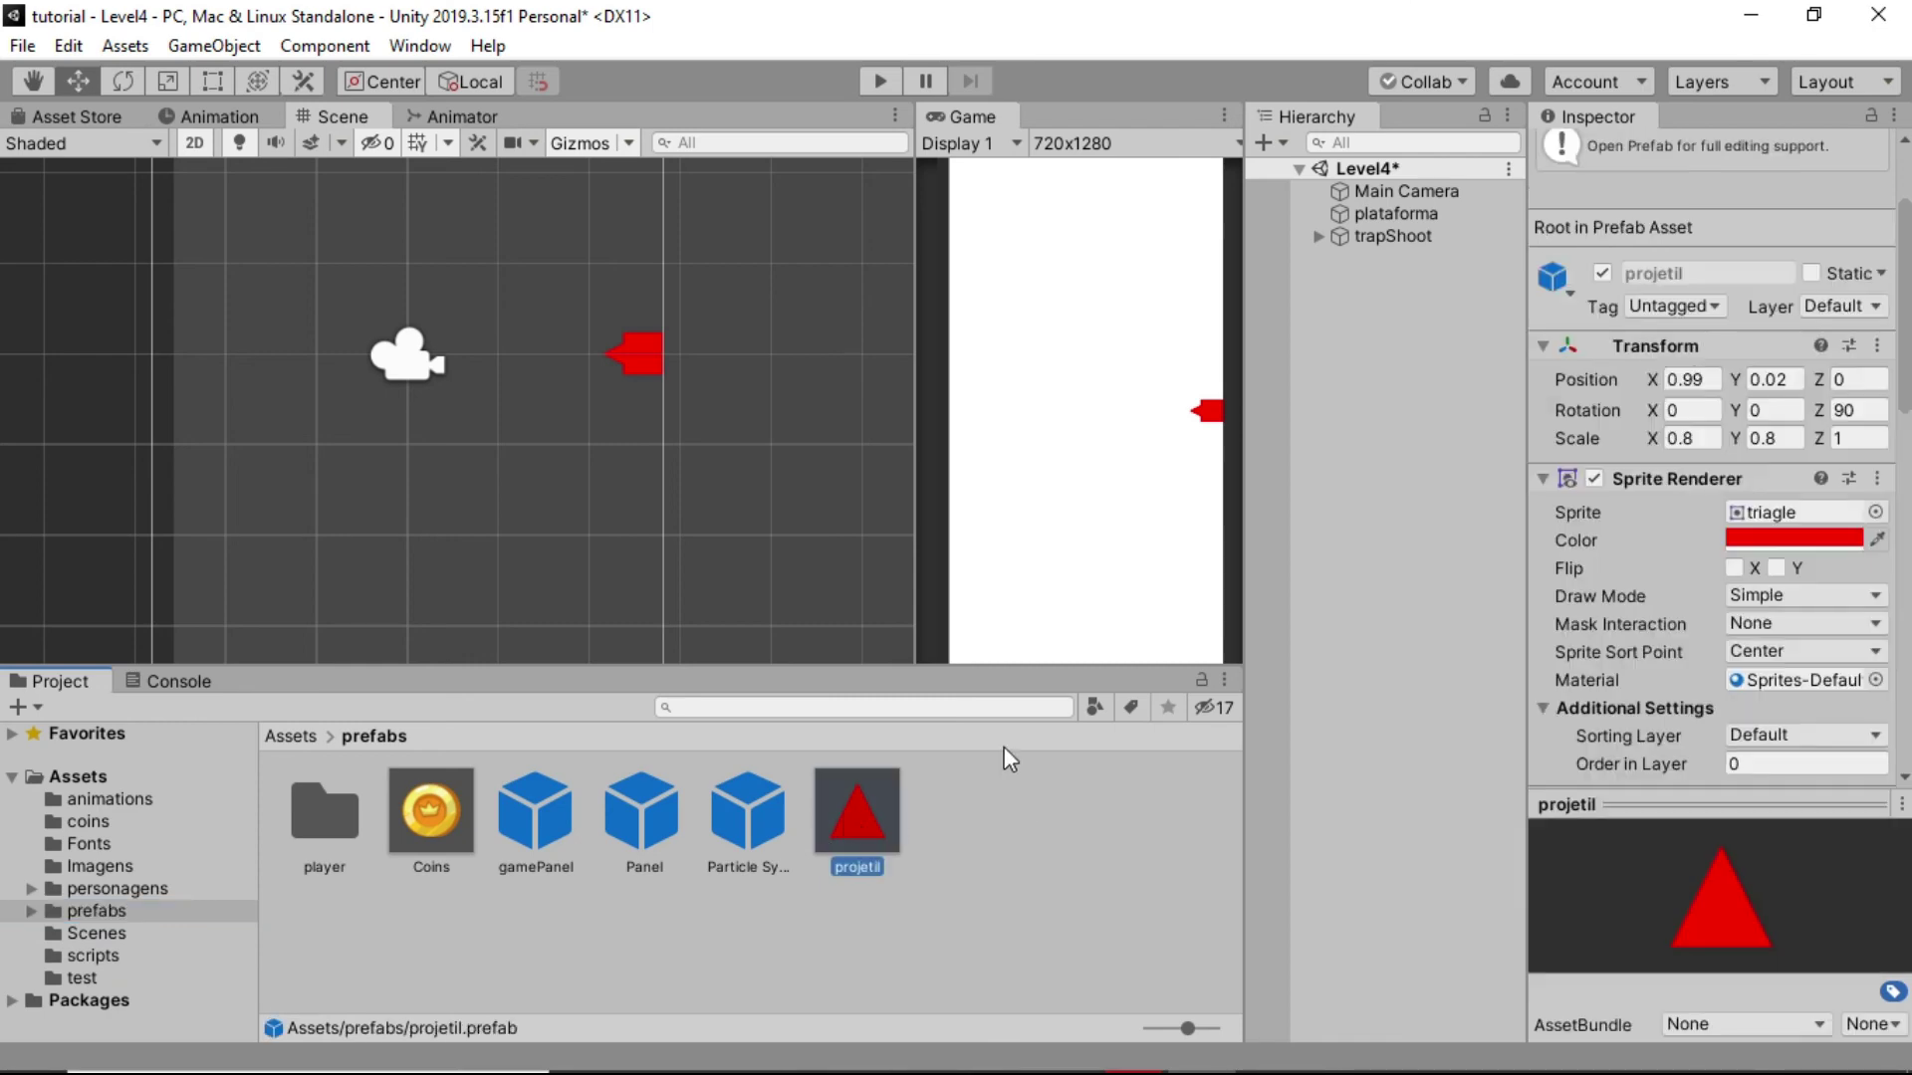
scroll(1671, 612, "down", 2)
scroll(1683, 558, "down", 5)
scroll(1696, 501, "up", 4)
scroll(1697, 502, "down", 5)
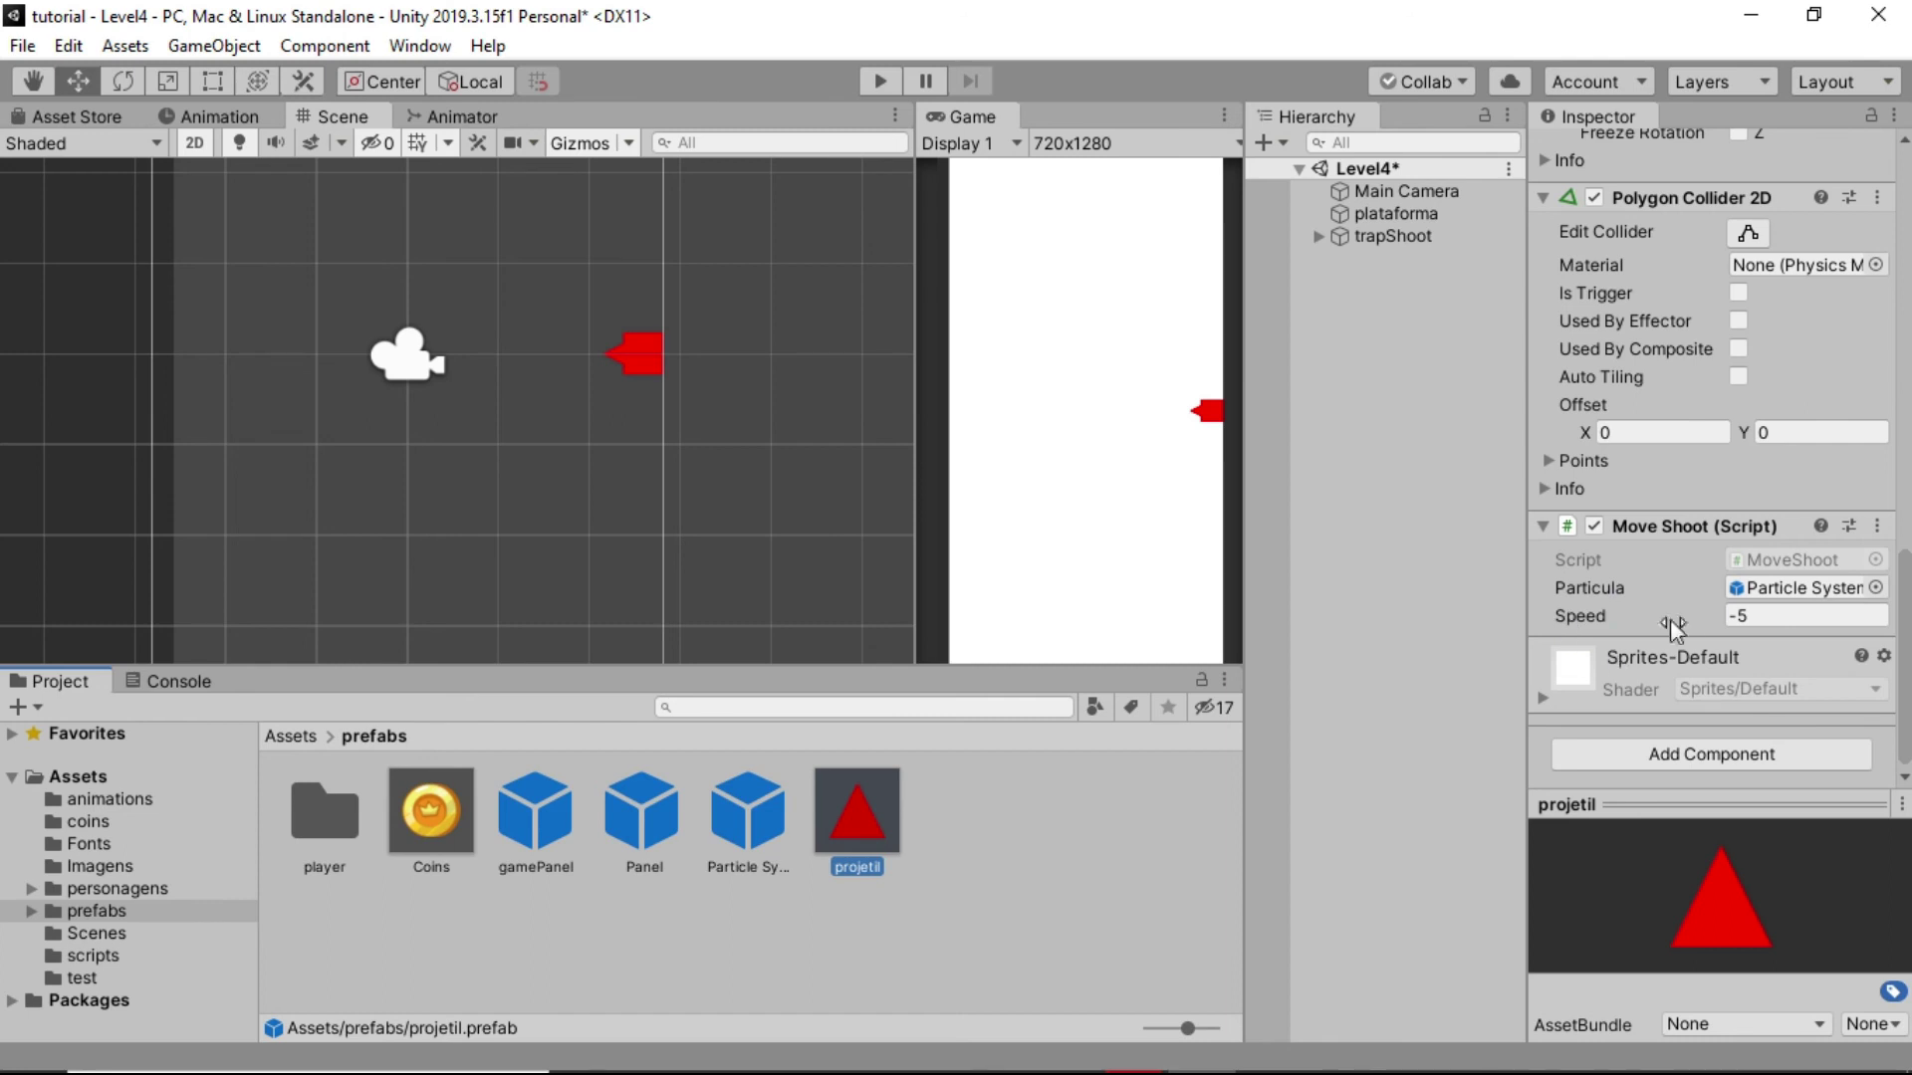
left_click(1296, 388)
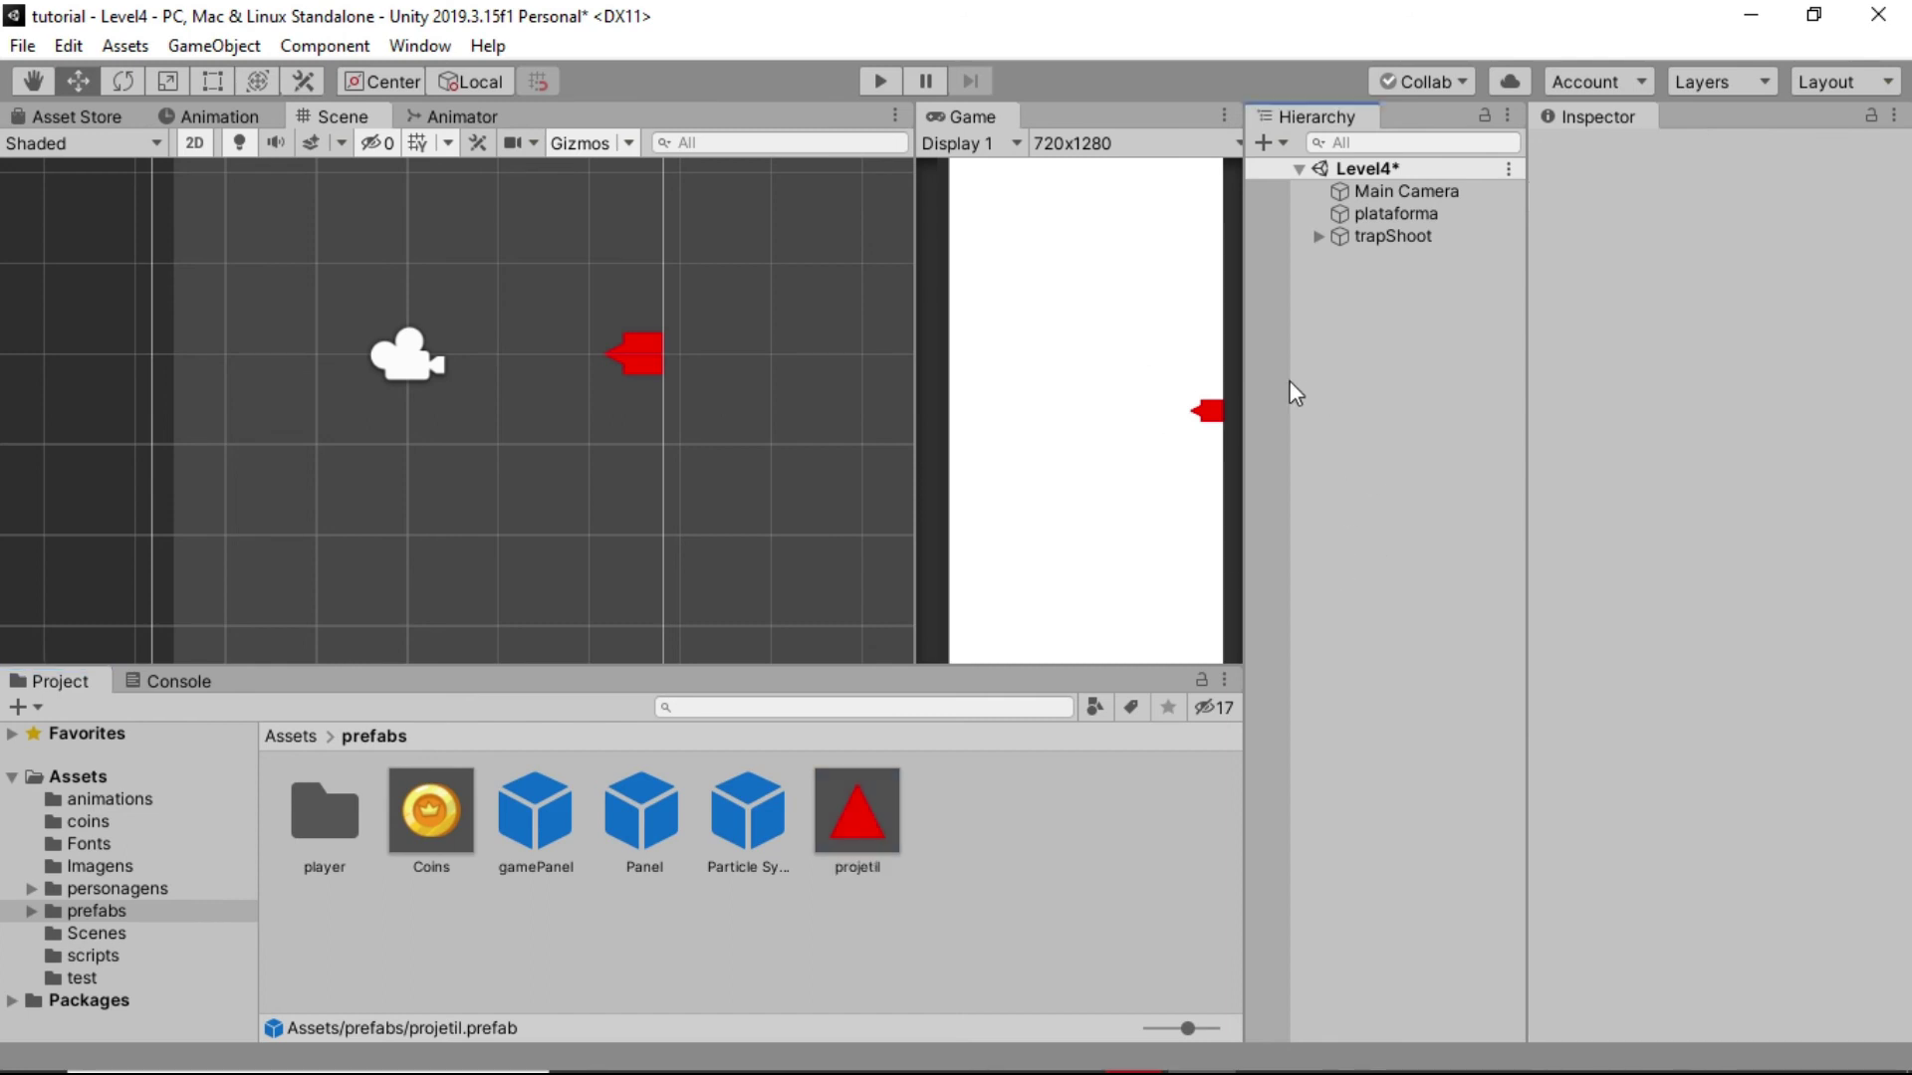
Play the level to see the projectile spawn a Particle System clone on impact
left_click(876, 80)
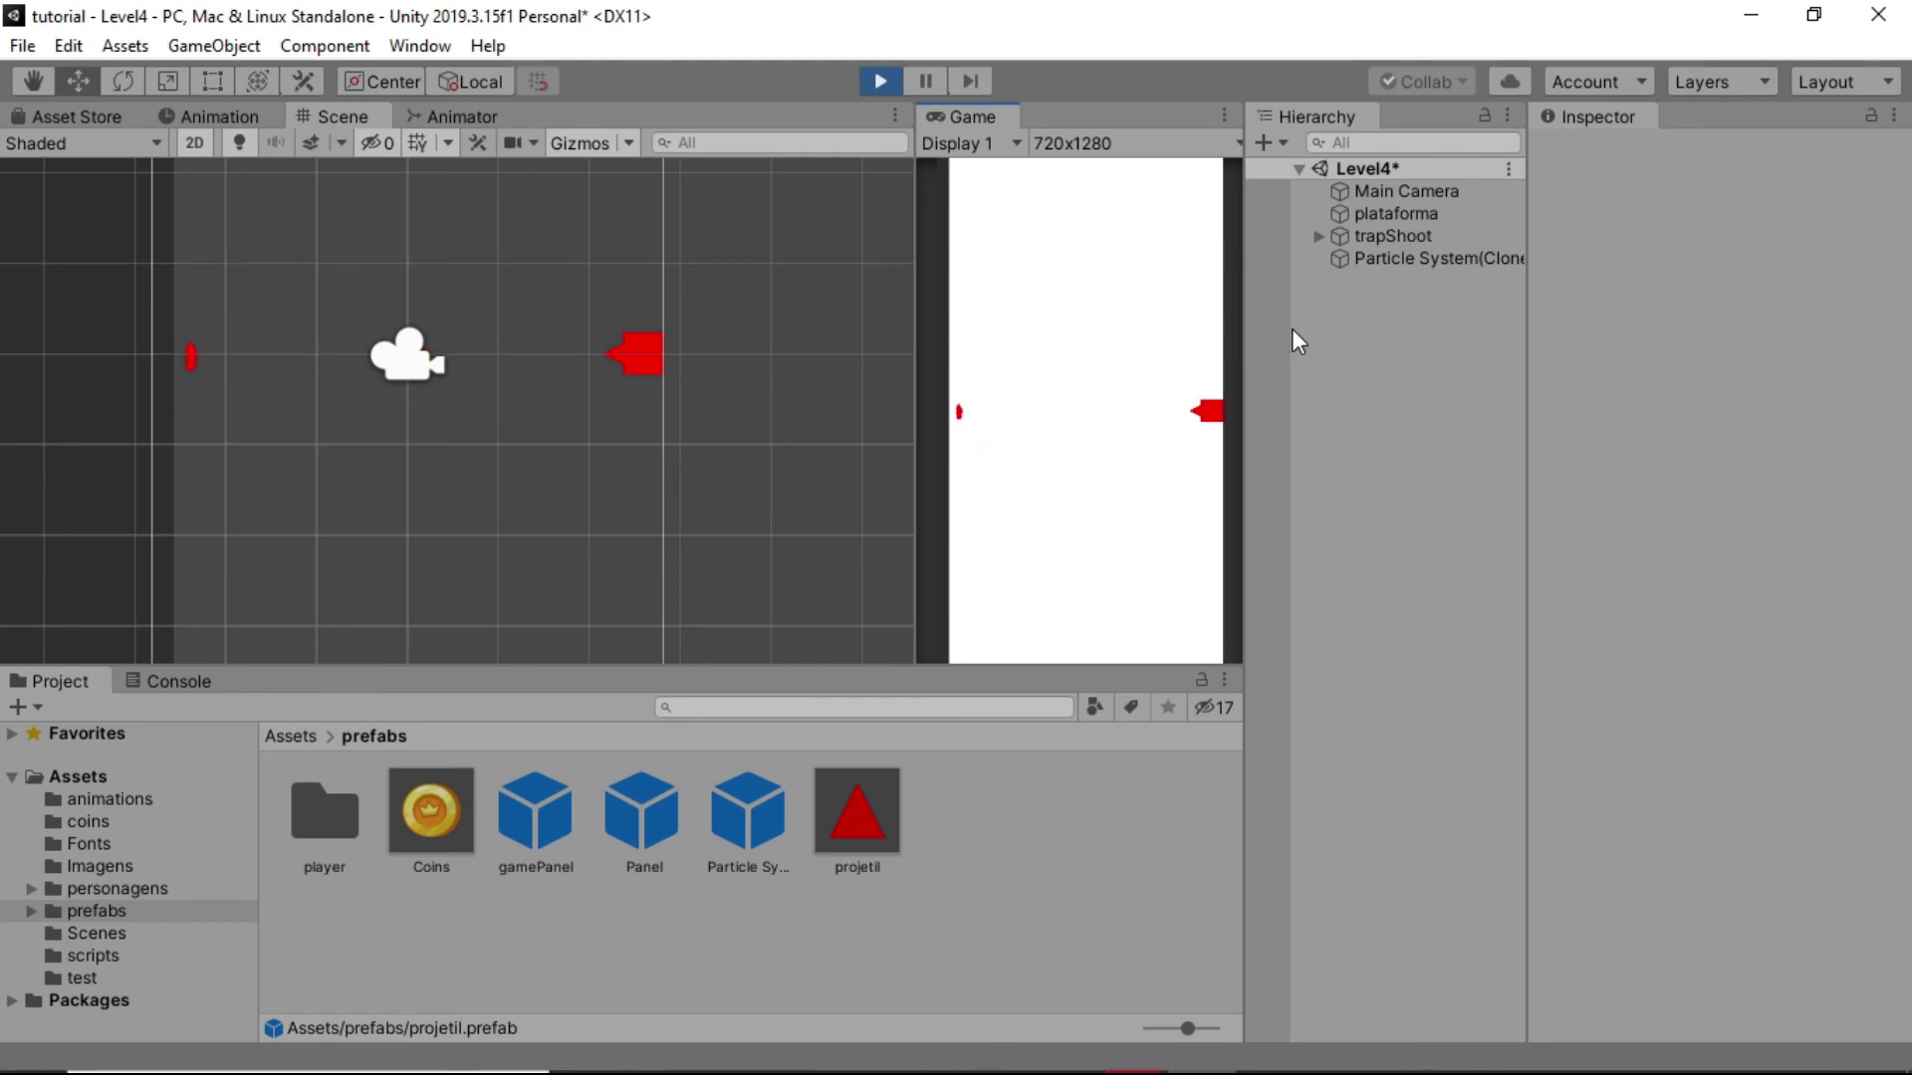
Stop play and expand the Particle System prefab's Emission and Shape sections
left_click(874, 82)
left_click(736, 814)
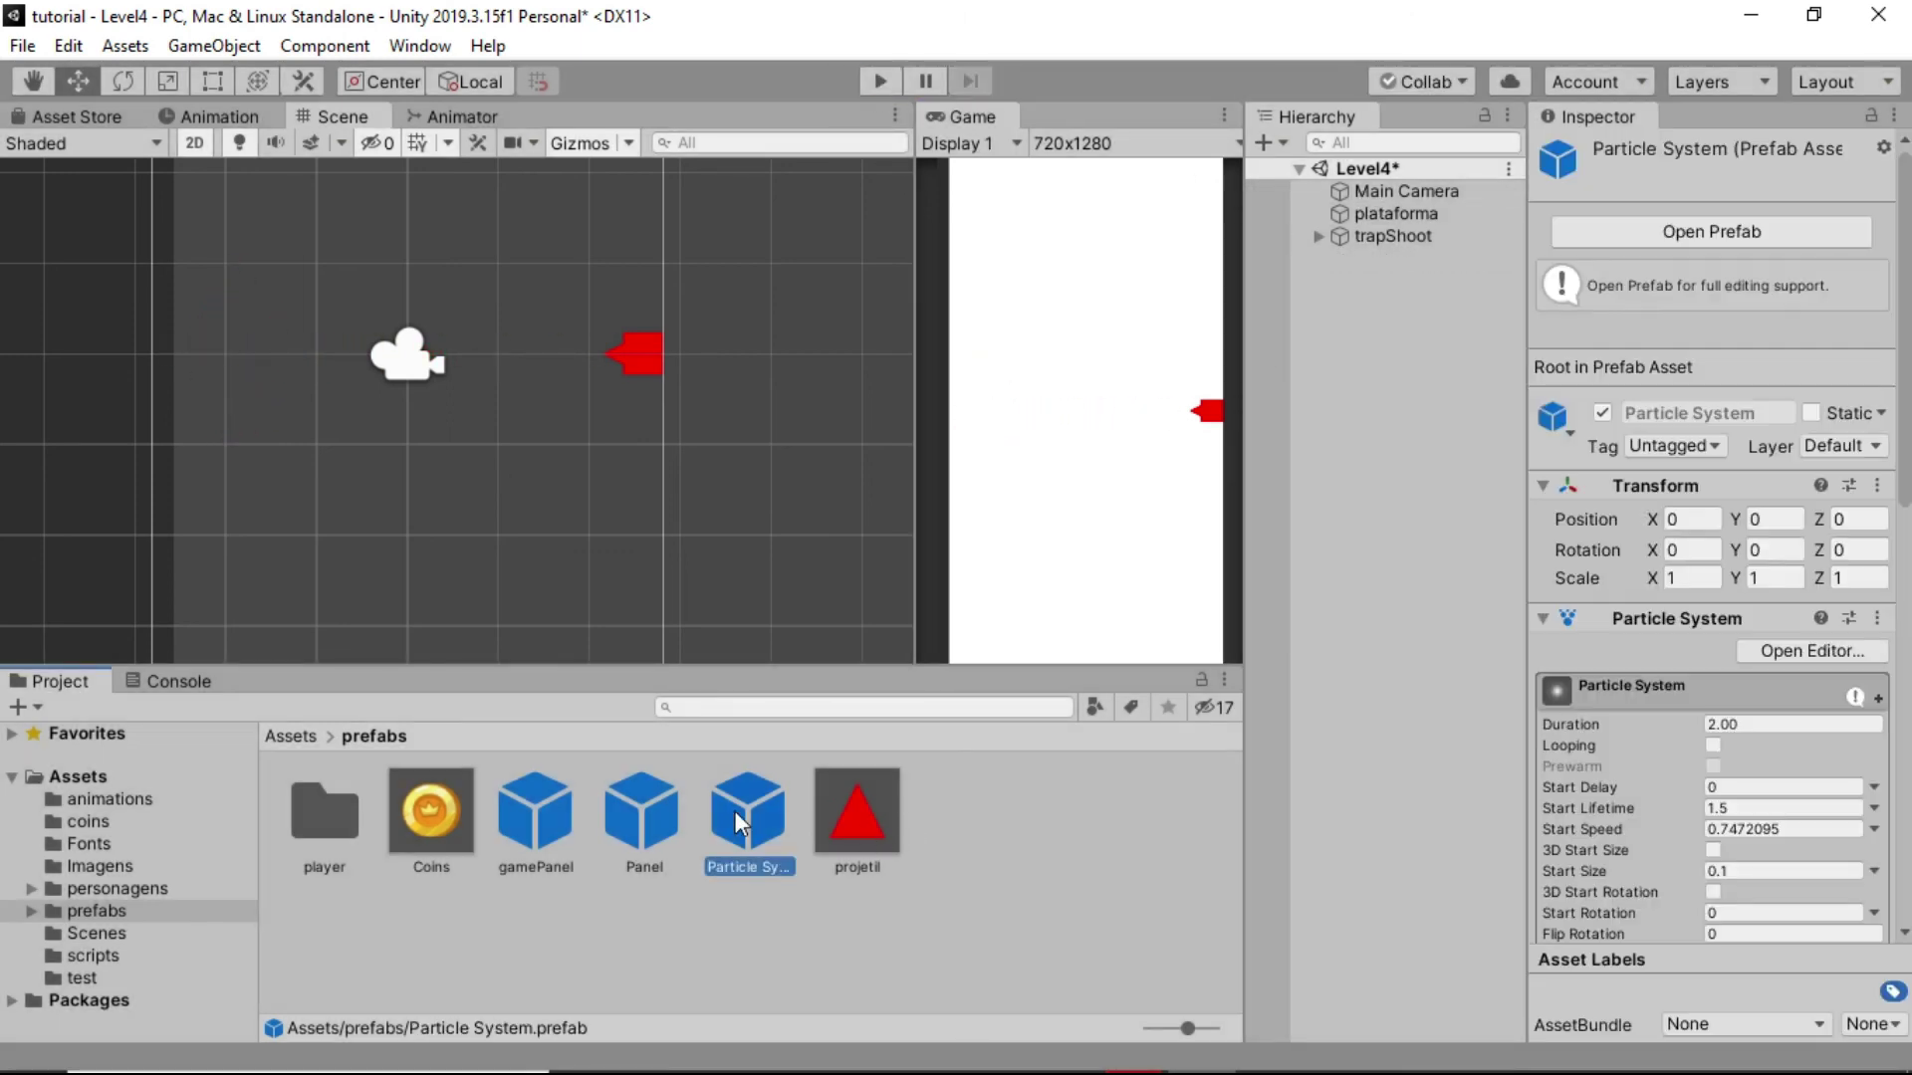
scroll(1710, 689, "down", 5)
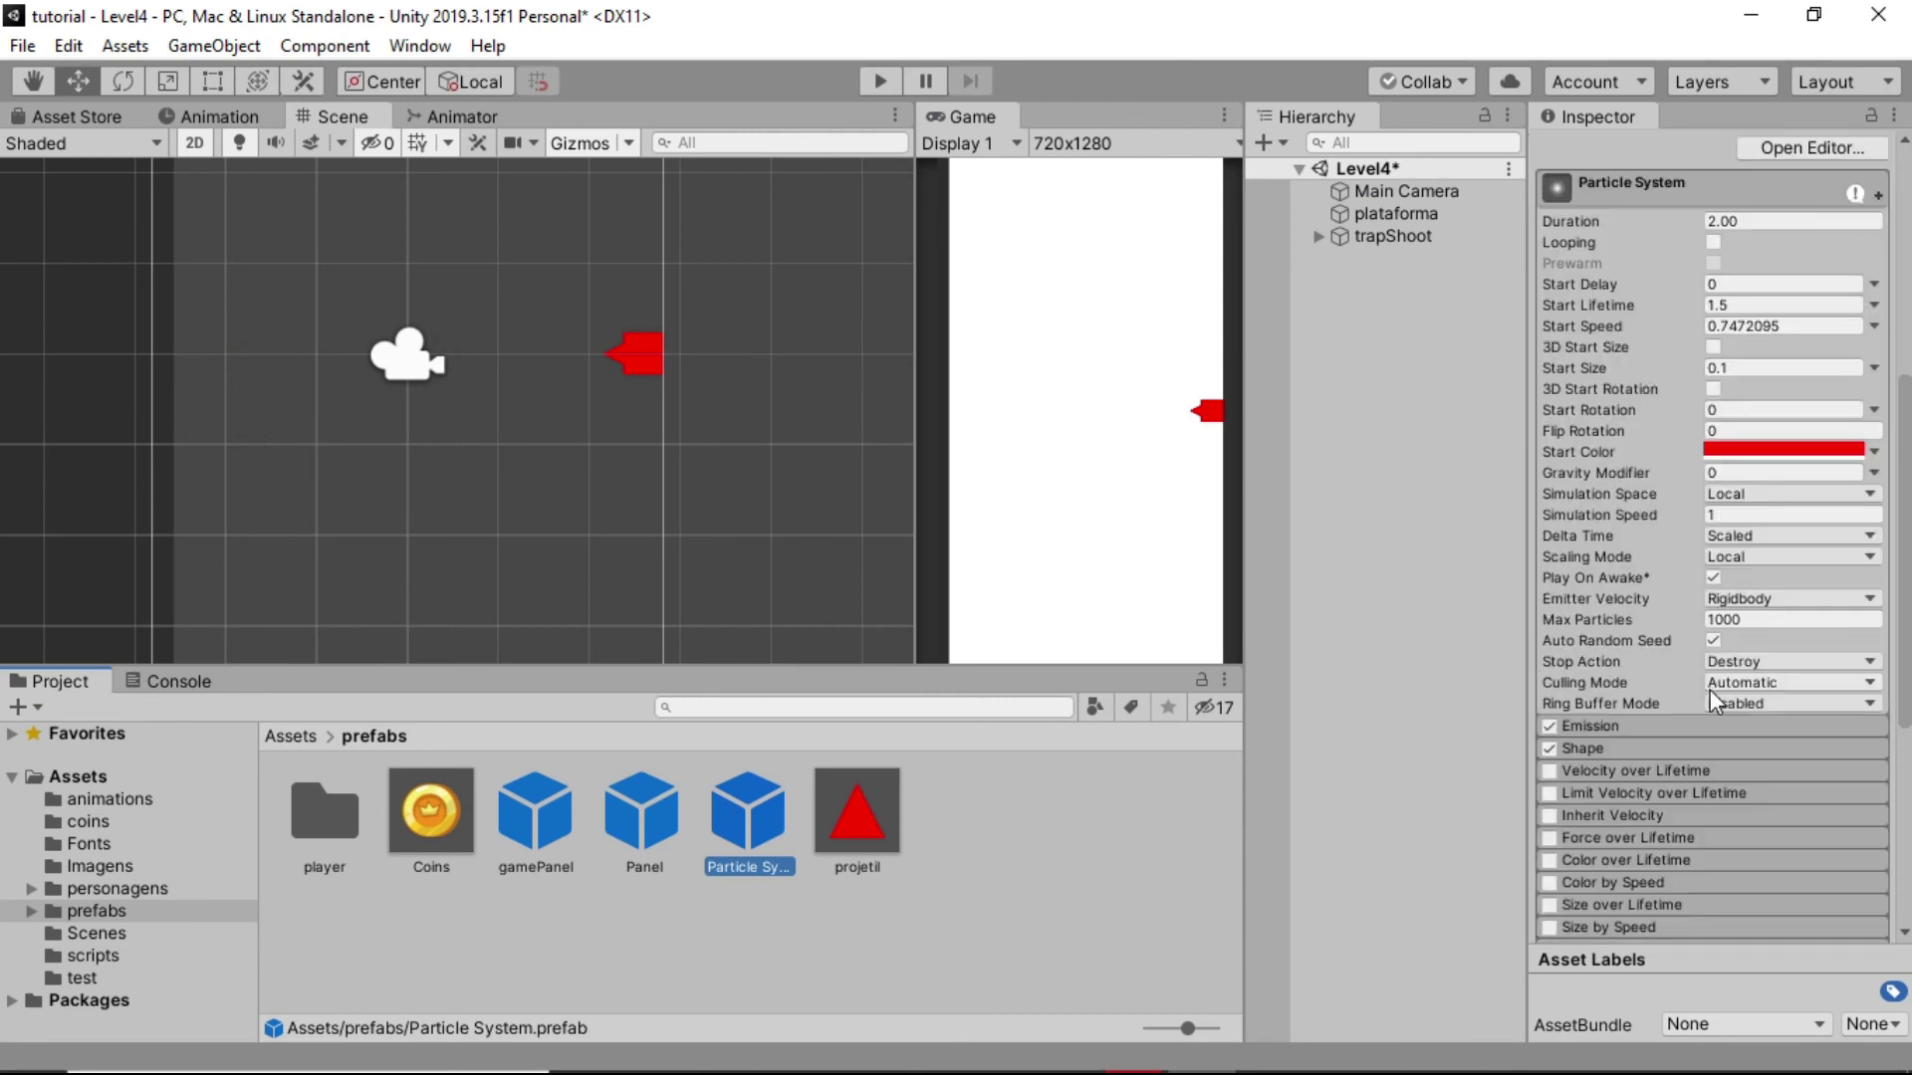
scroll(1728, 469, "down", 4)
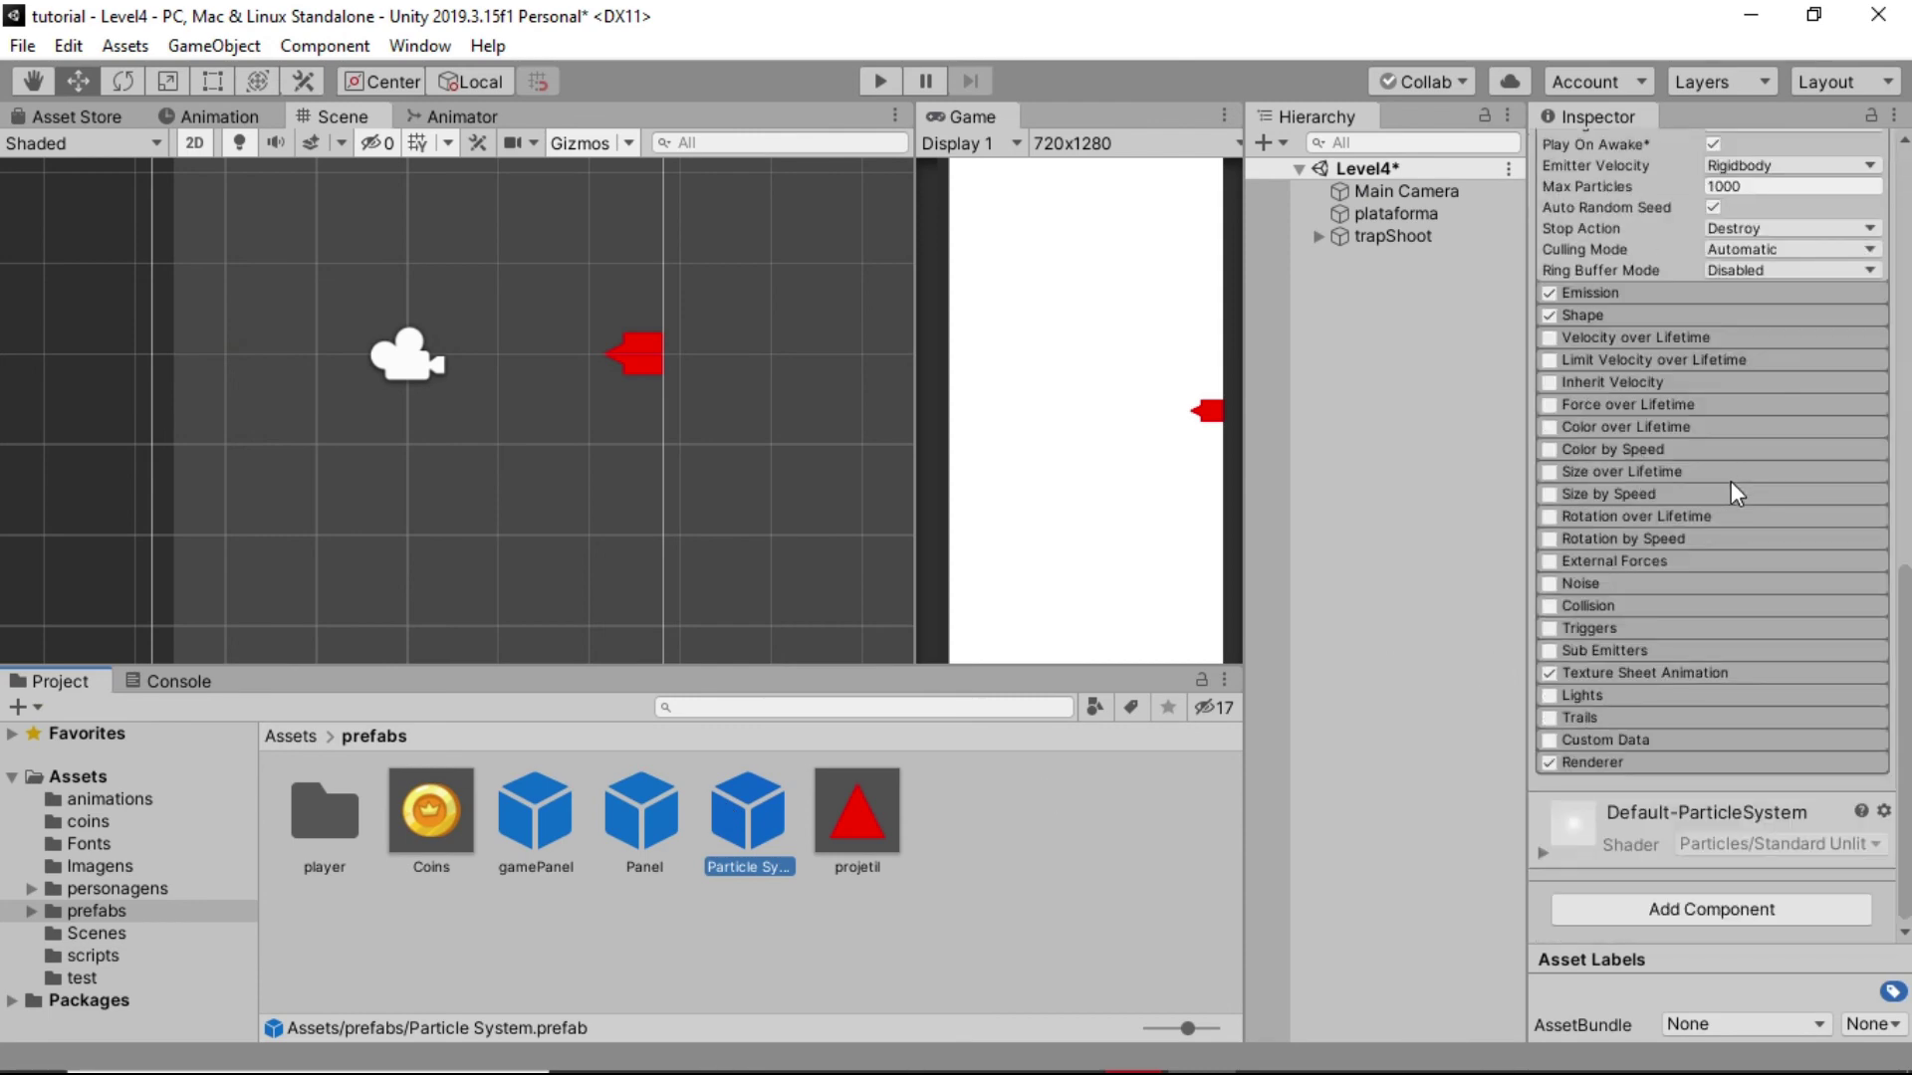
scroll(1730, 480, "up", 5)
left_click(1610, 797)
scroll(1613, 647, "down", 5)
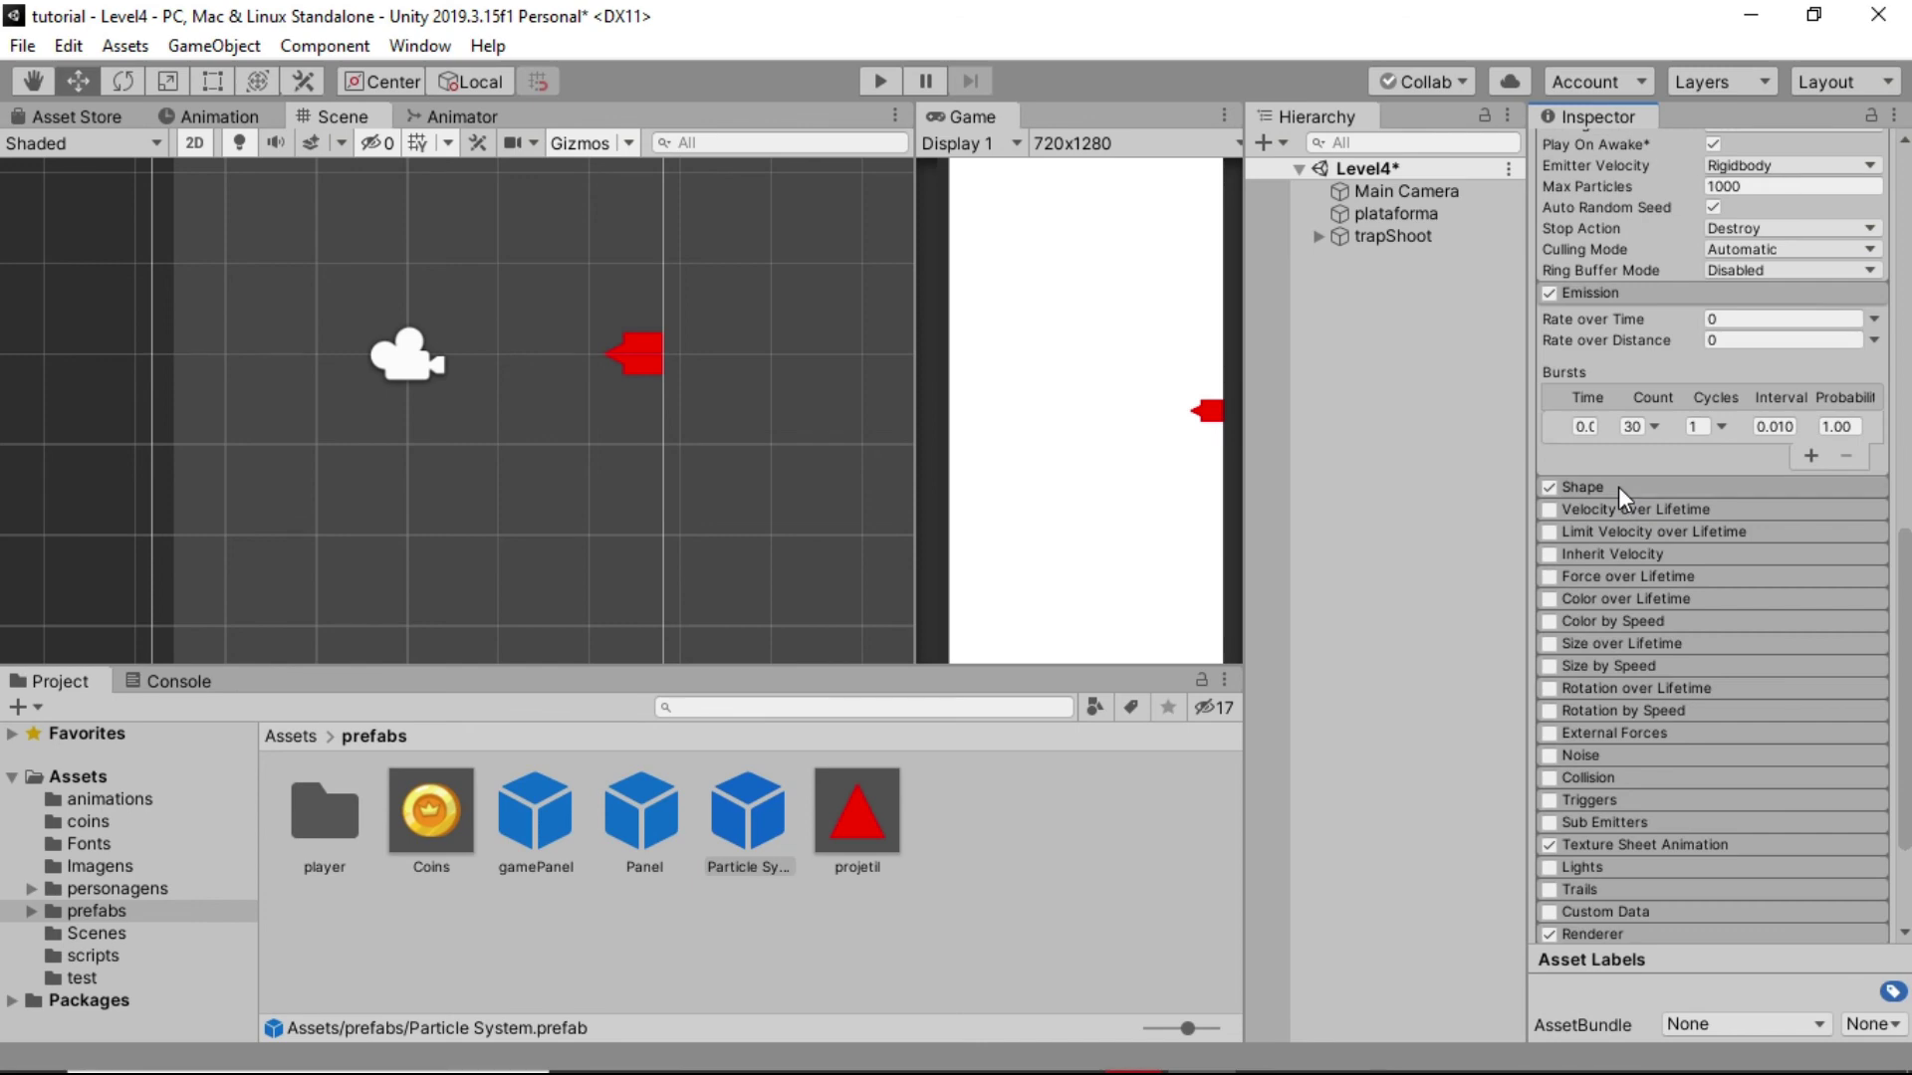
left_click(1617, 486)
scroll(1691, 593, "up", 3)
scroll(1690, 593, "down", 3)
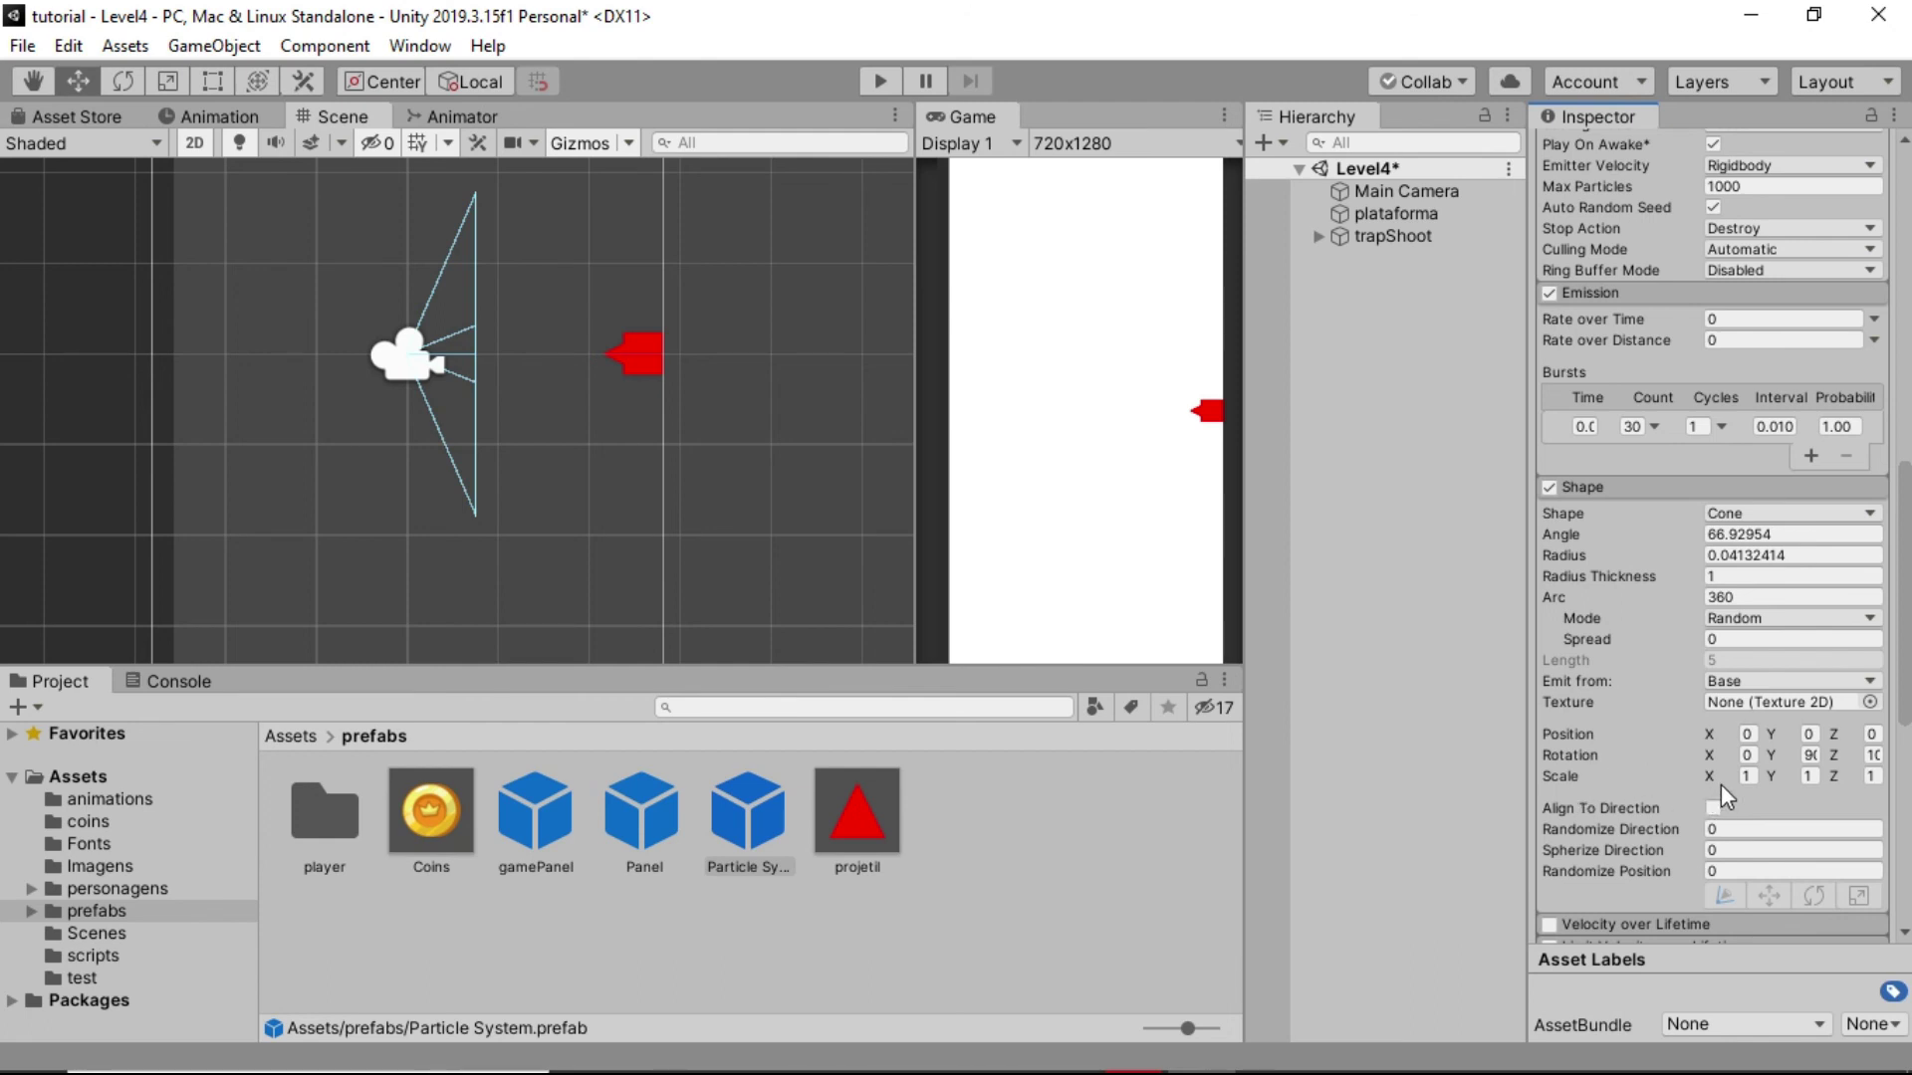
Set the Shape Position X to -0.1 and deselect to commit it
left_click(1747, 734)
key("BackSpace")
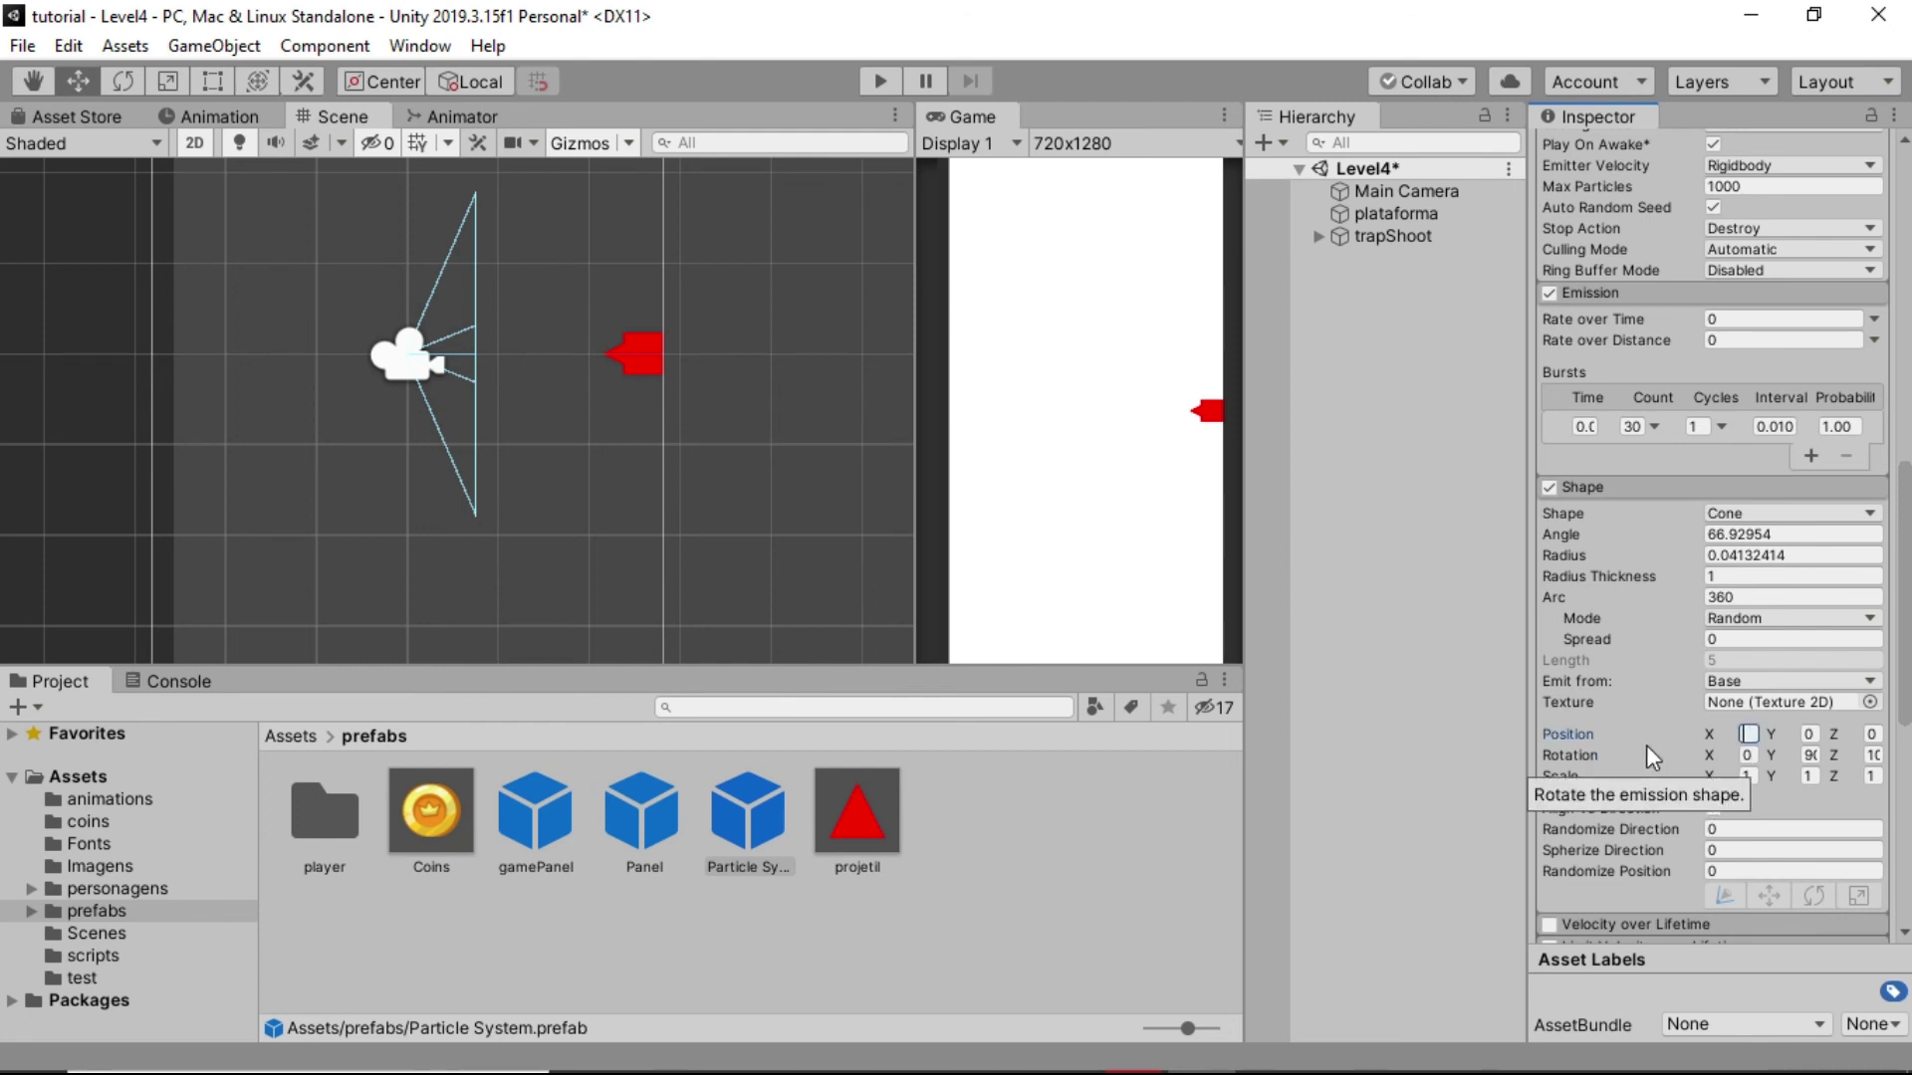
type("-")
type("0.1")
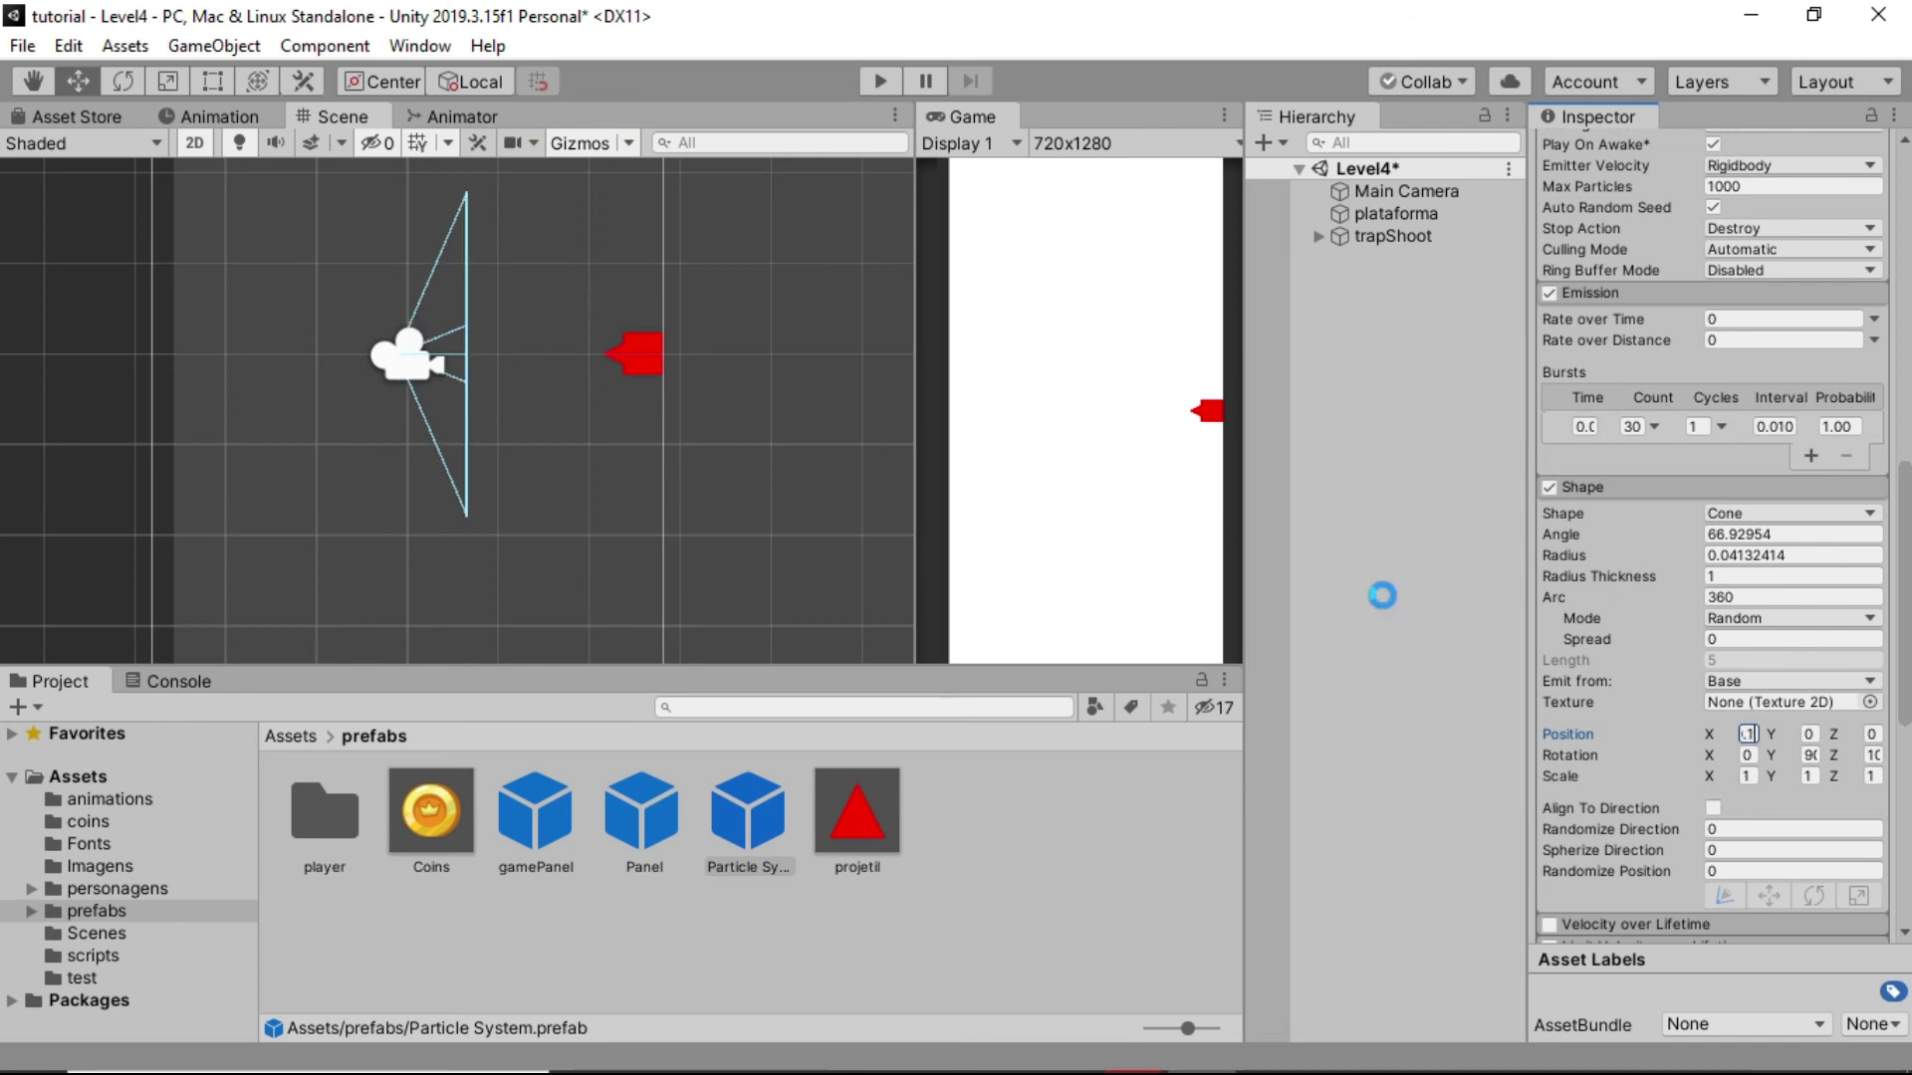
left_click(1383, 596)
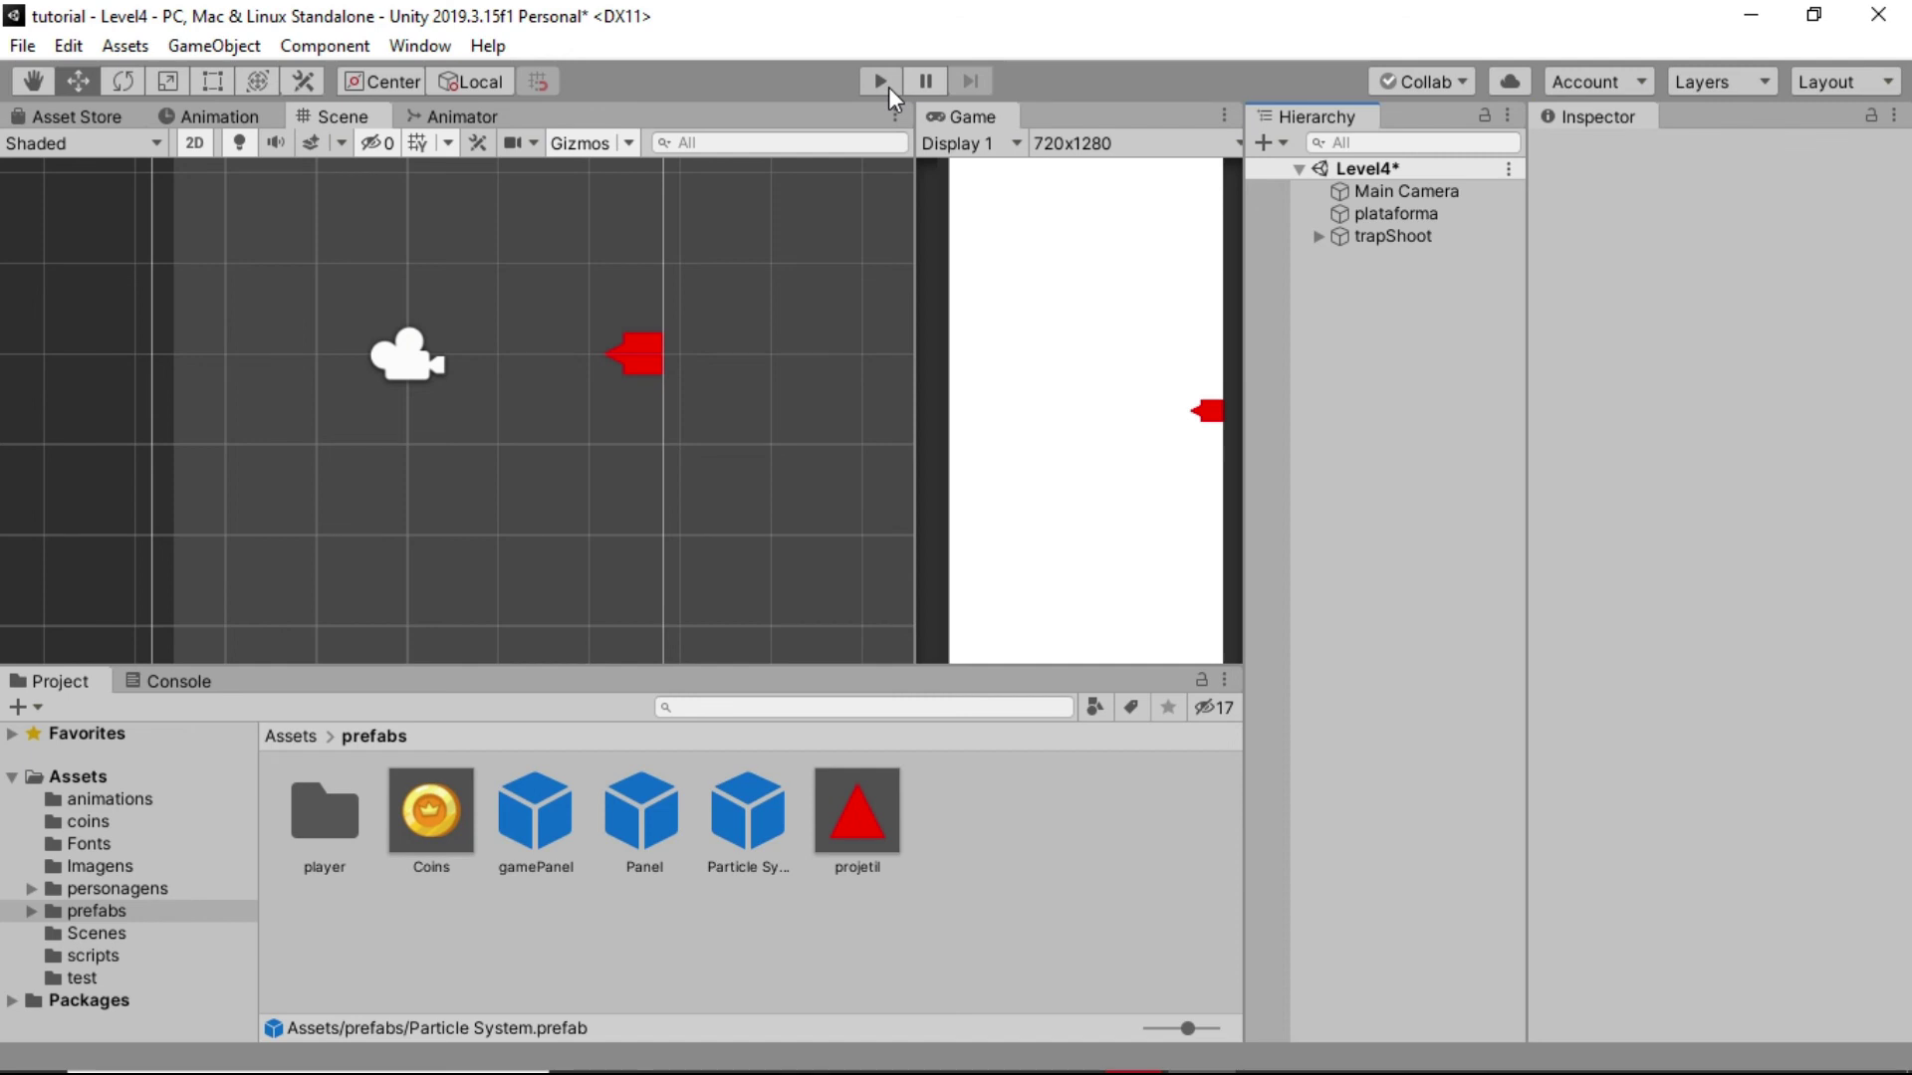
Test the shifted burst, then set the Particle System Duration to 2.3 and play
left_click(886, 84)
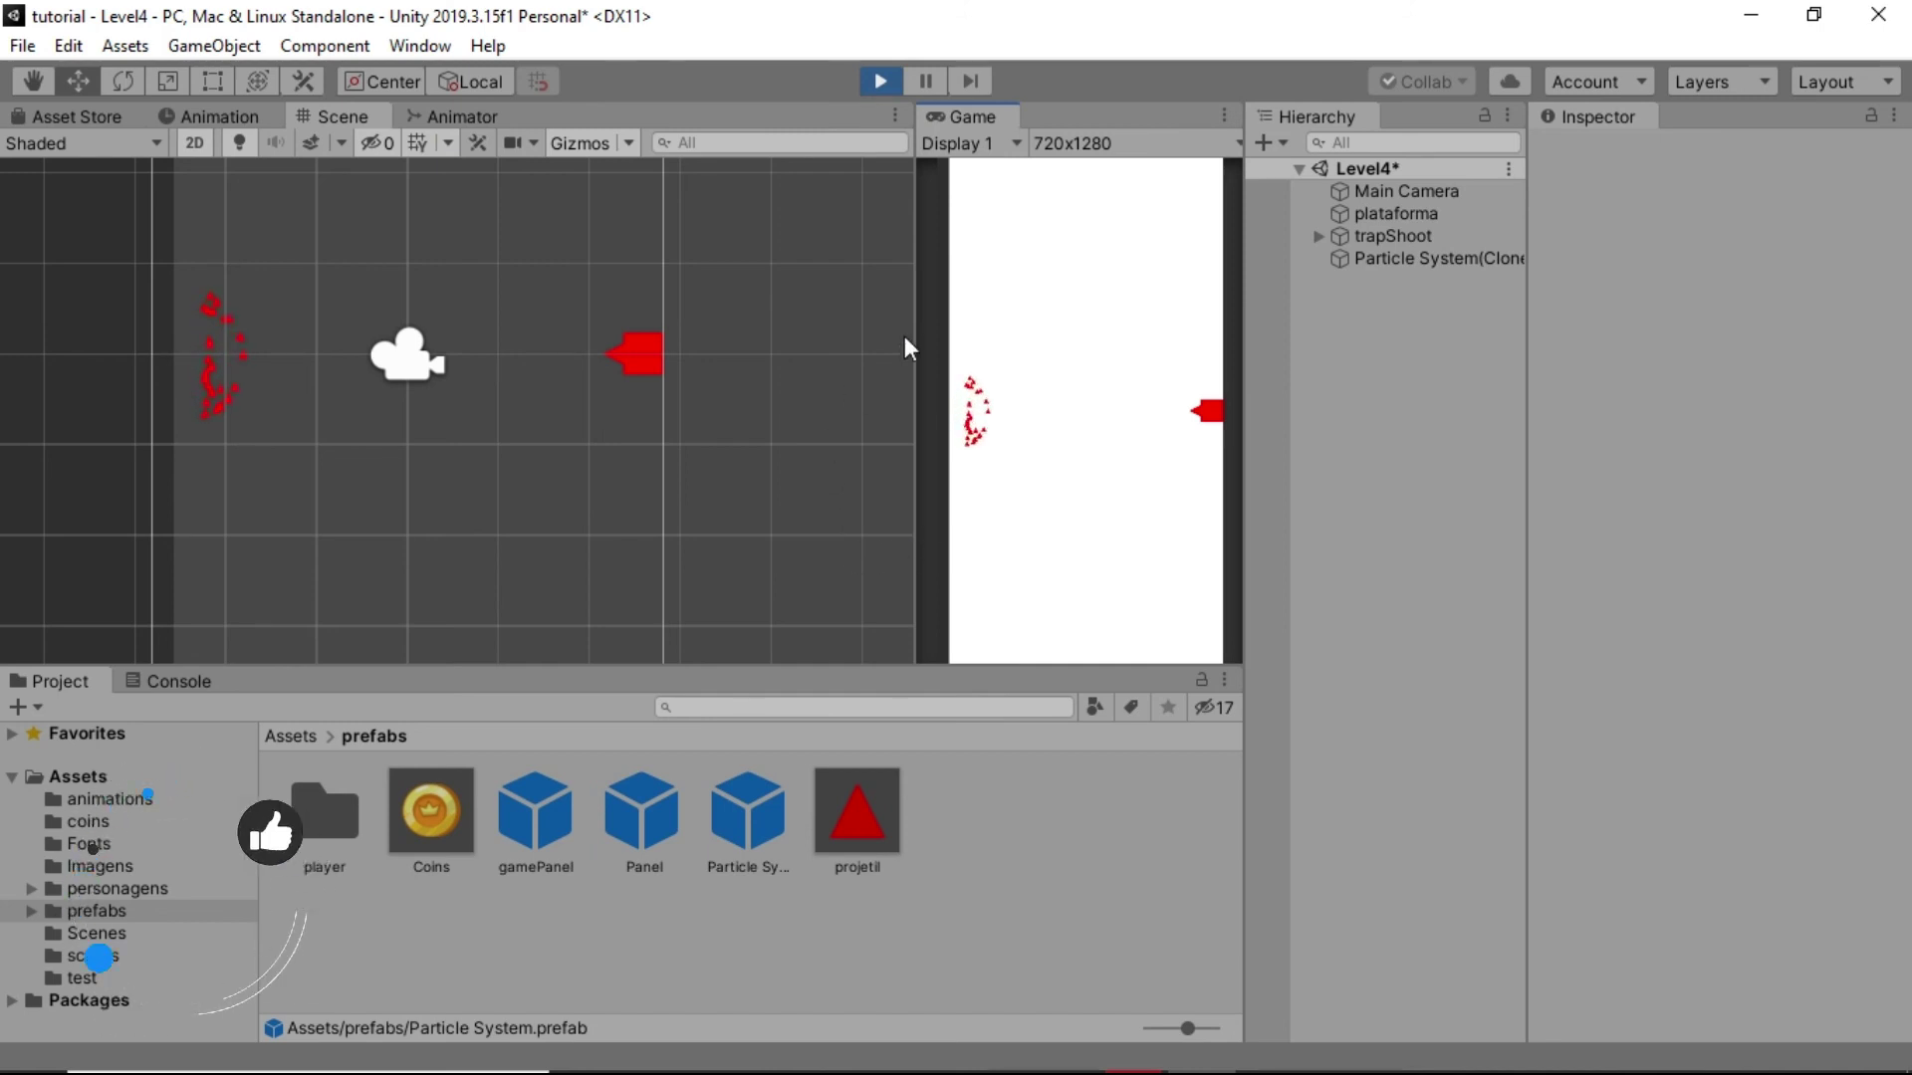
left_click(877, 81)
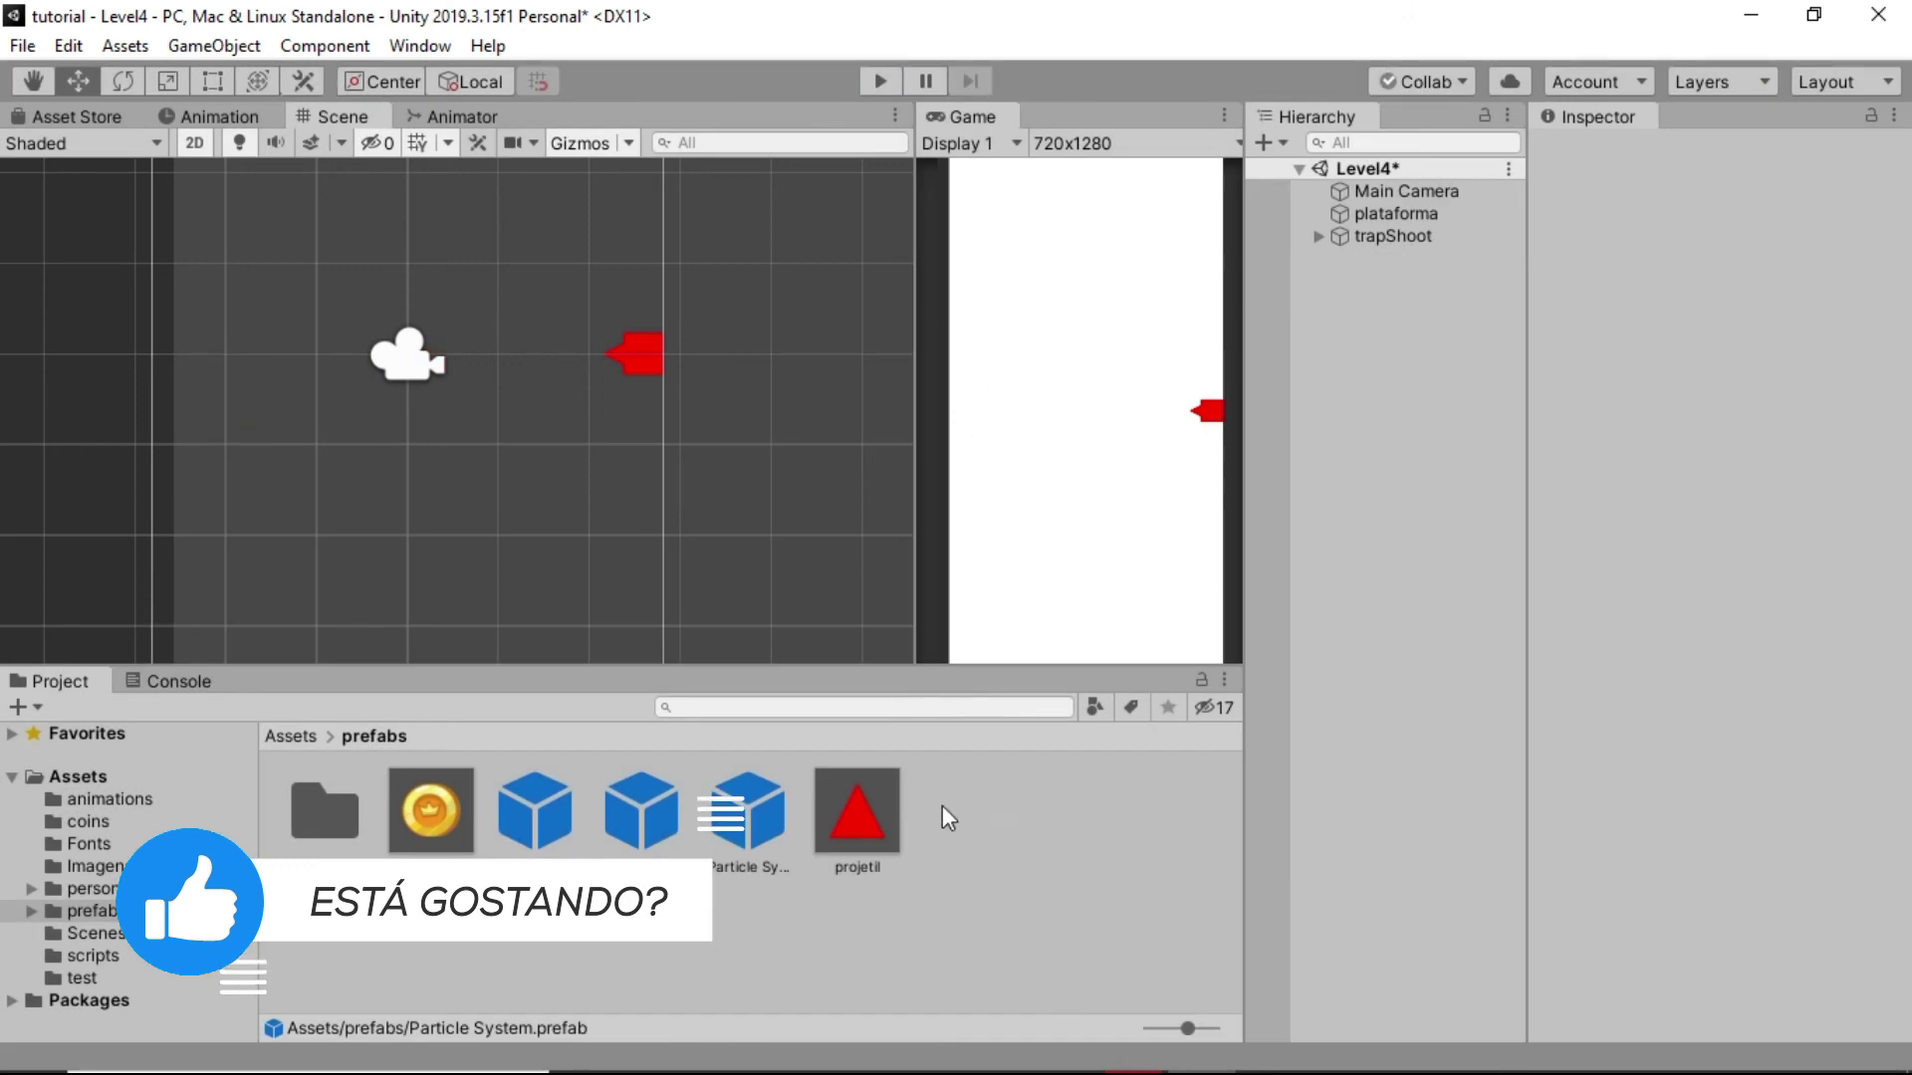
left_click(864, 821)
left_click(748, 812)
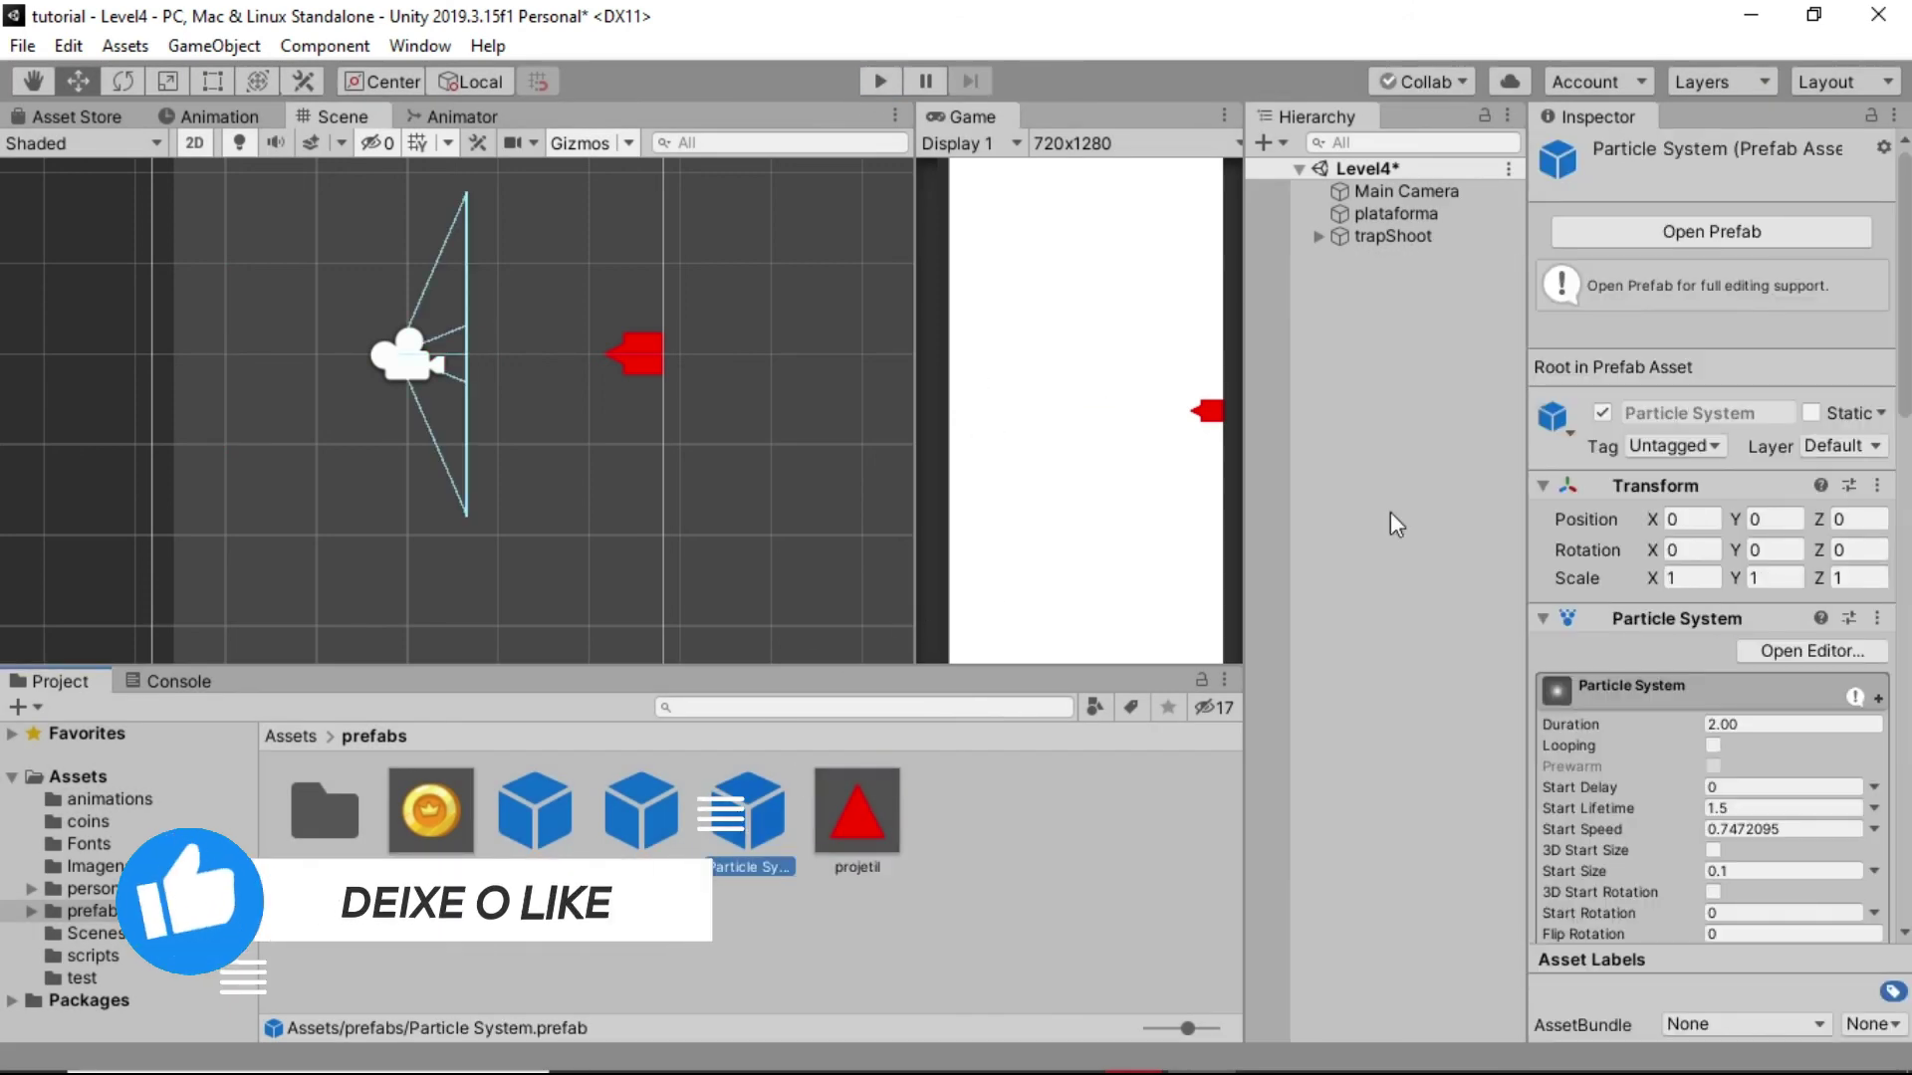
left_click(1750, 724)
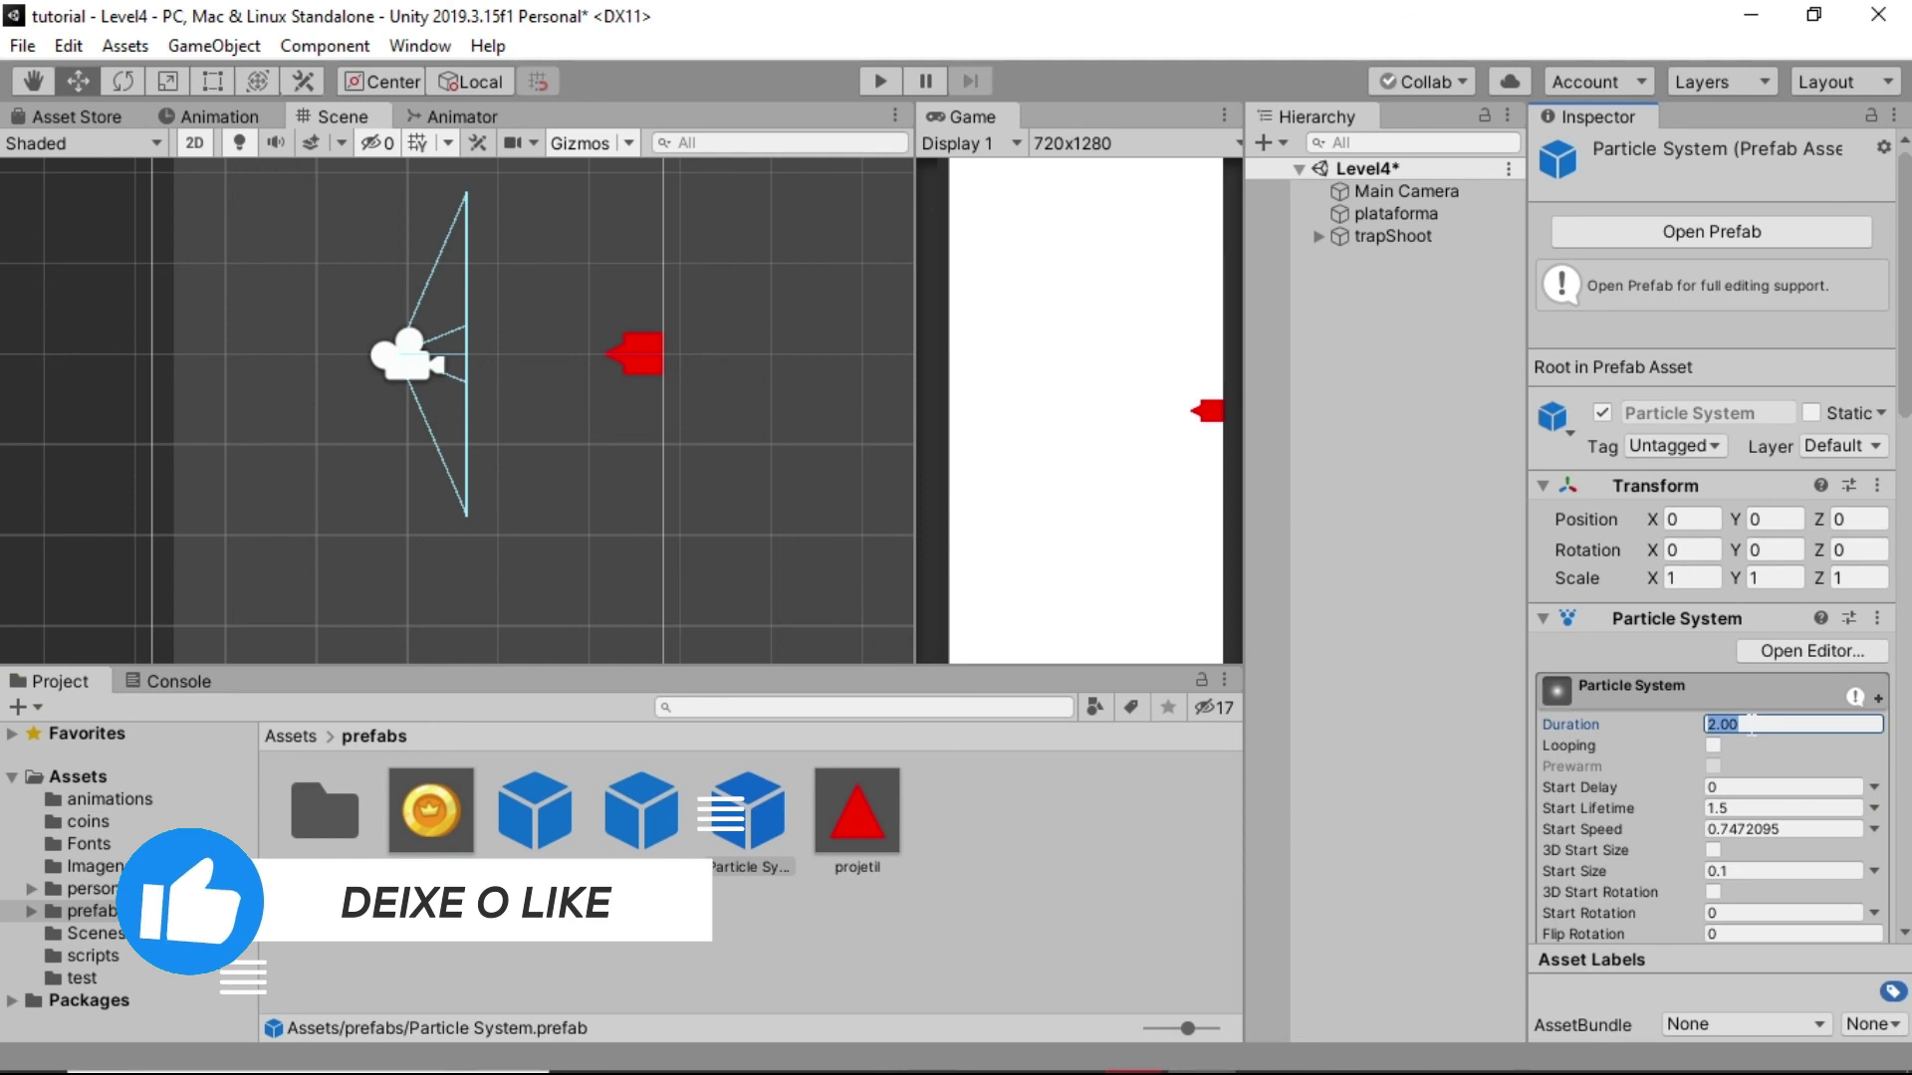
type("2.3")
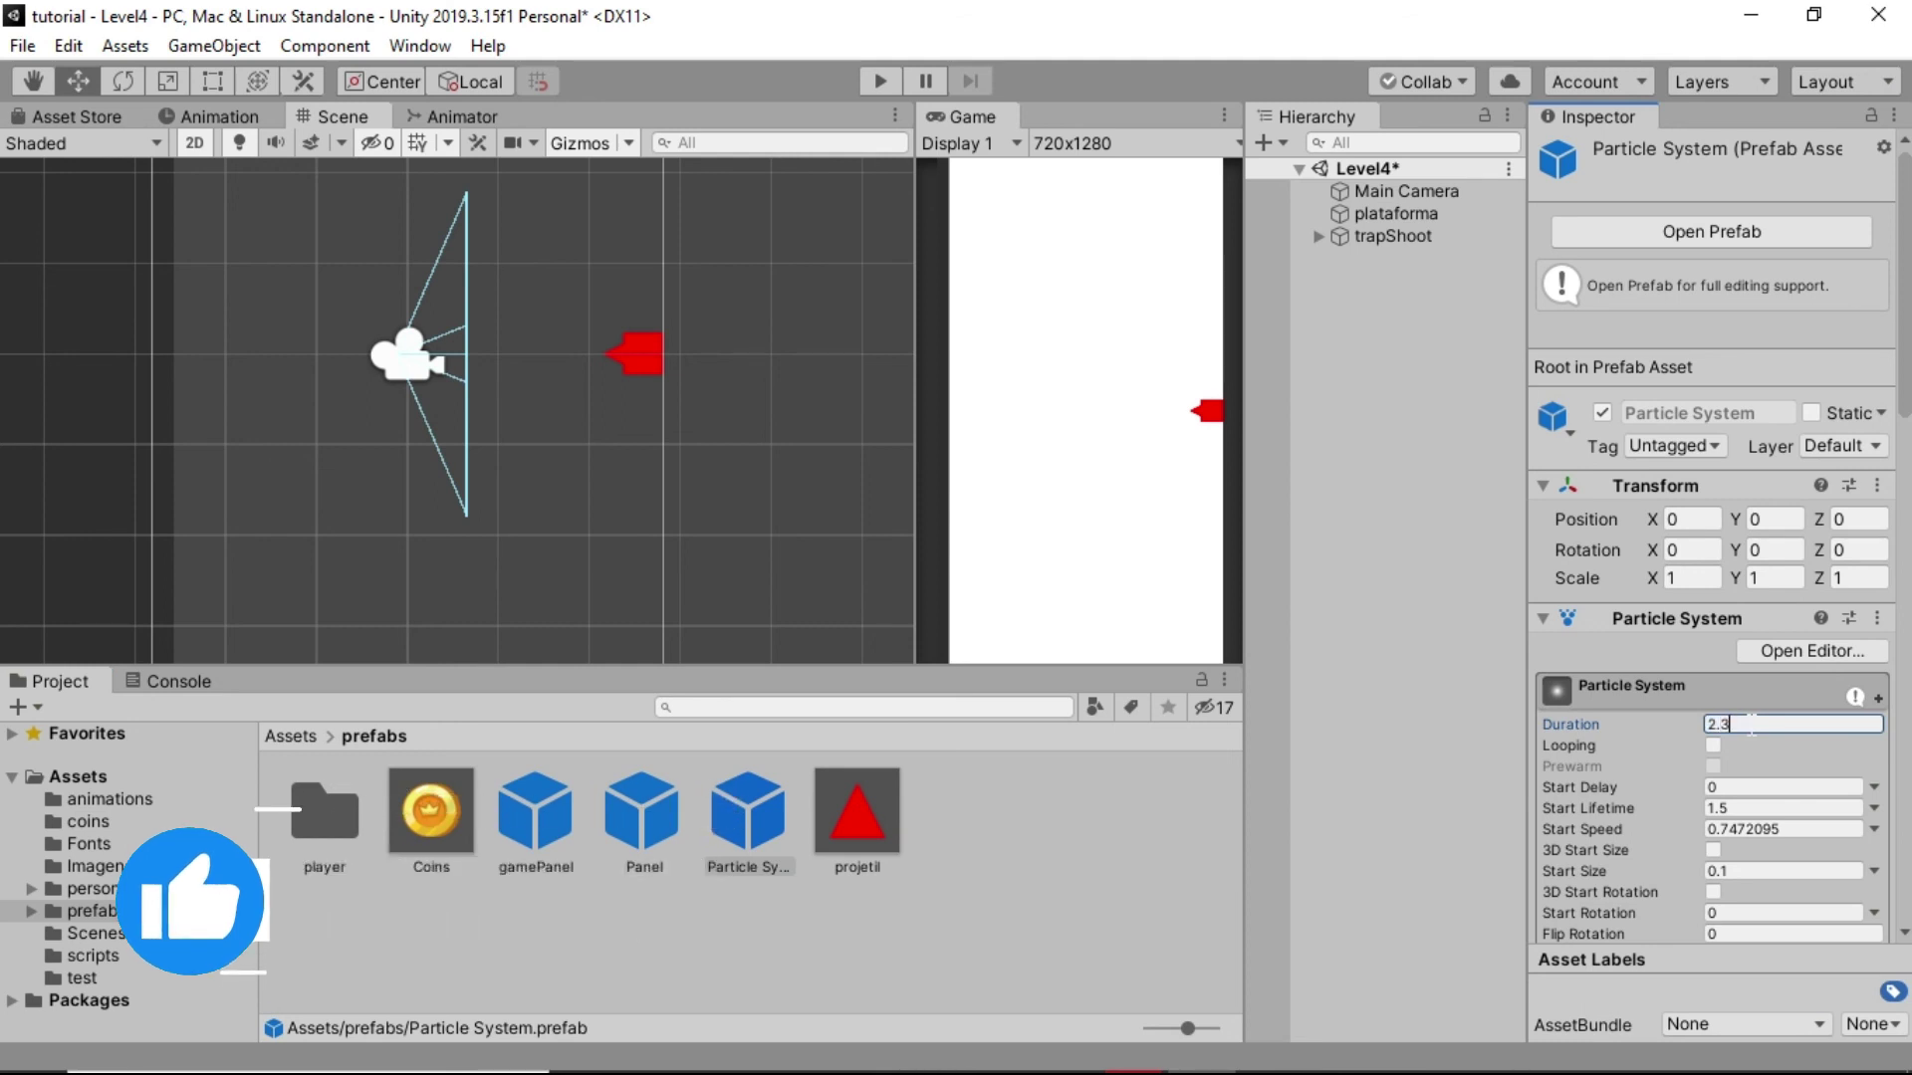
left_click(881, 81)
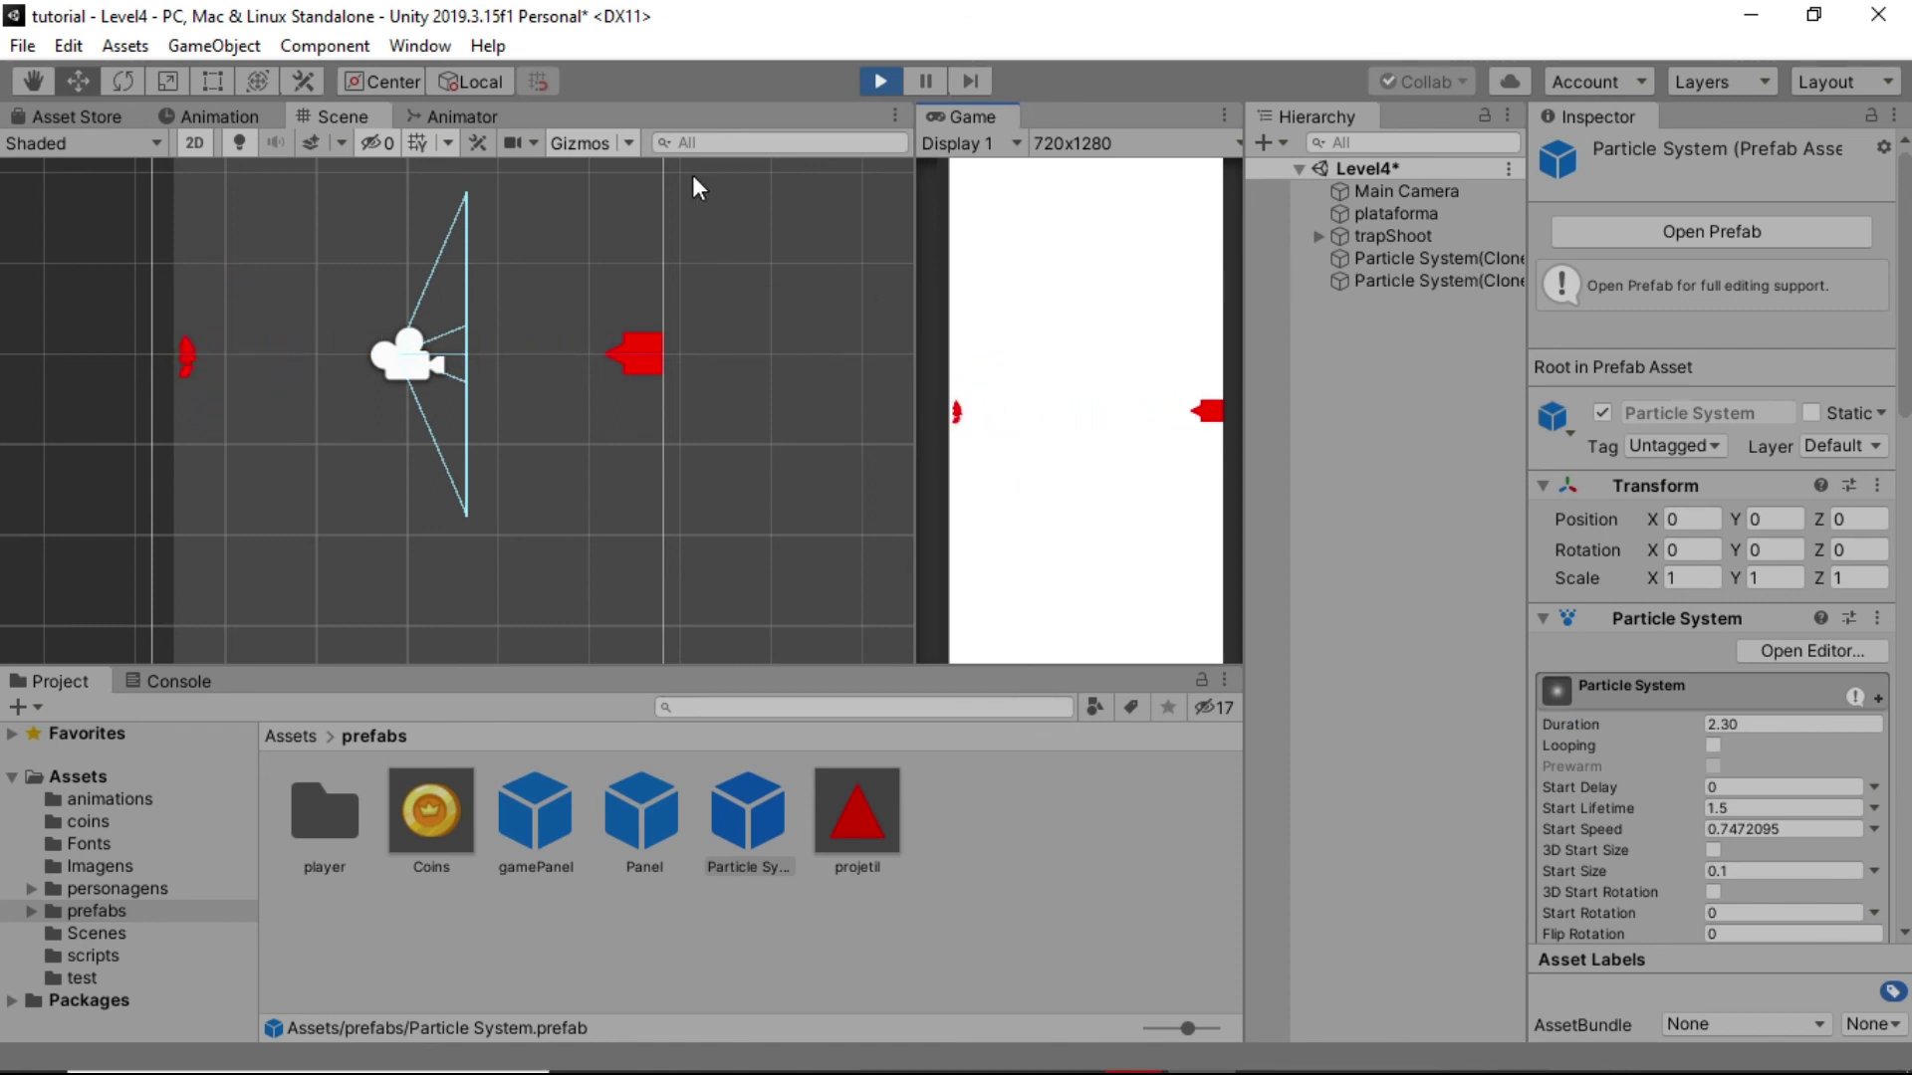
Change the Duration to 3, test again, then select the trapShoot object
left_click(874, 81)
left_click(1763, 725)
type("3")
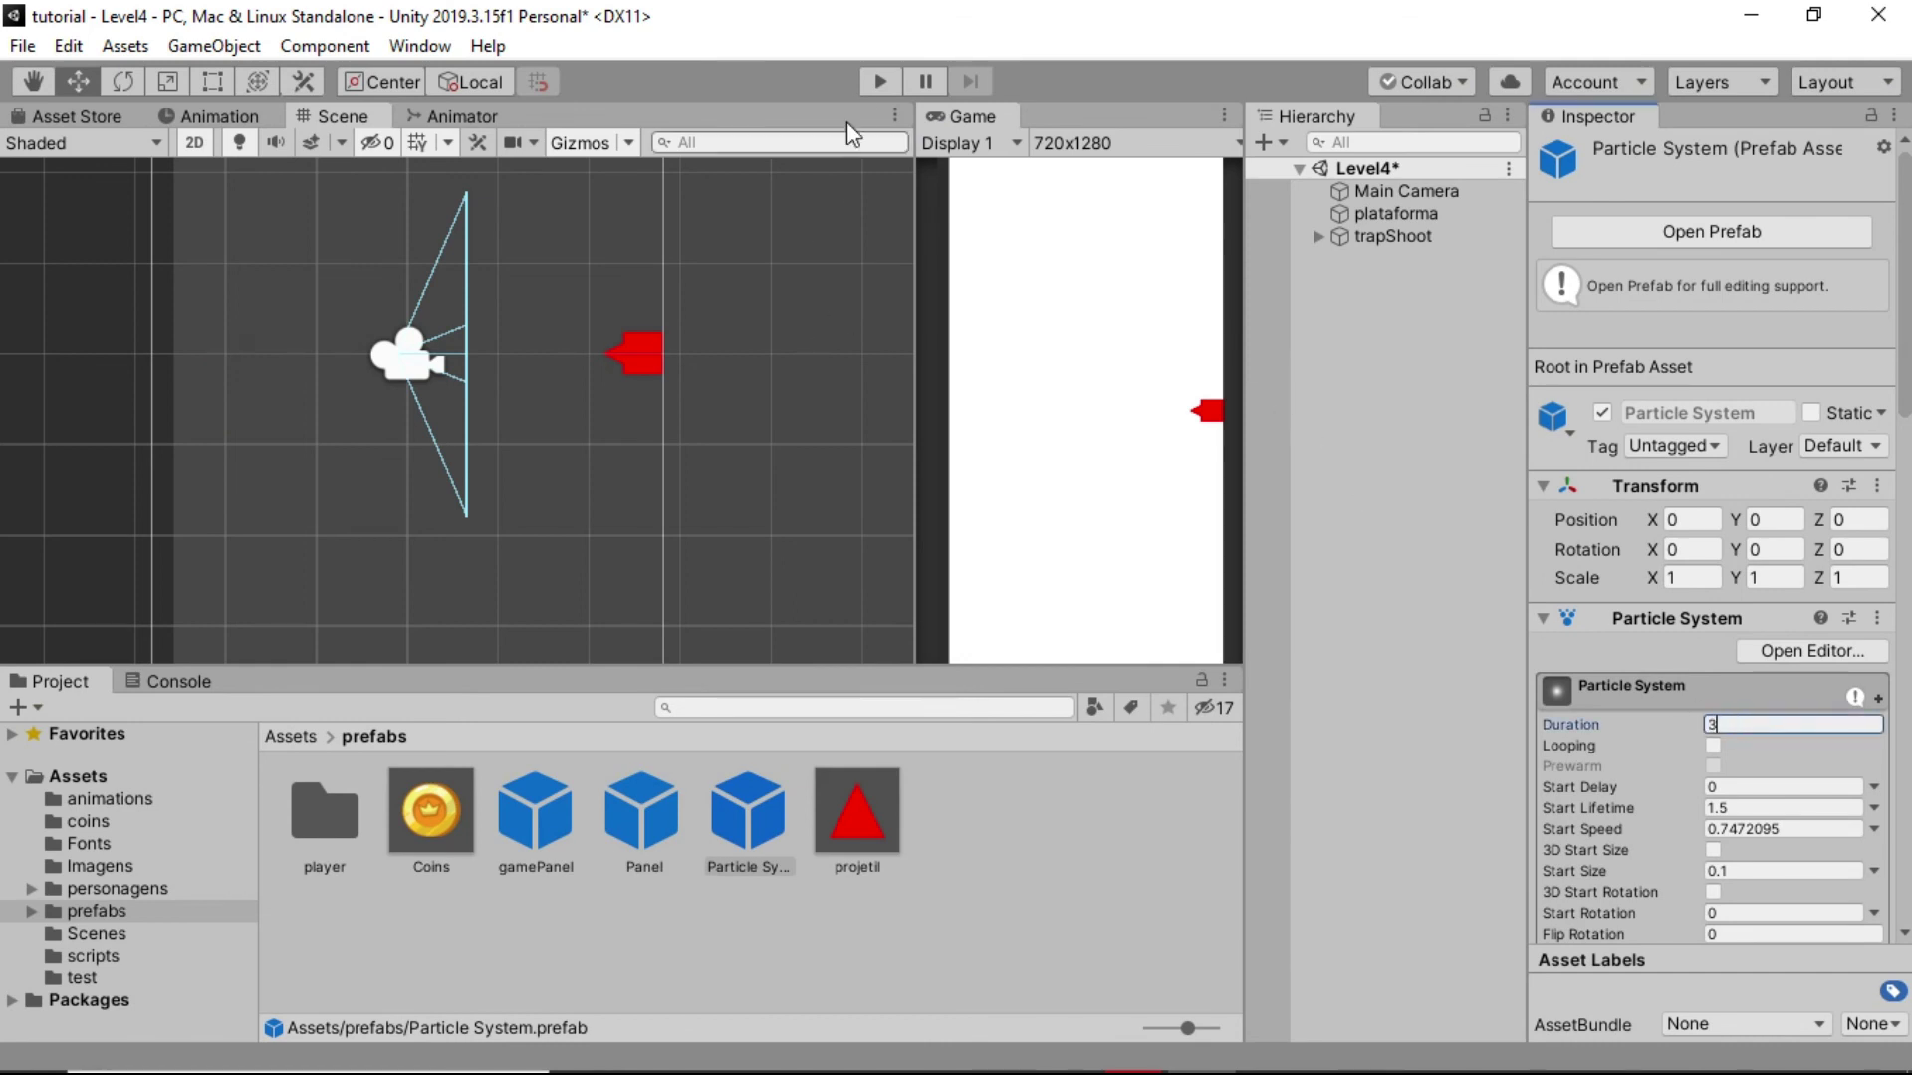
left_click(872, 79)
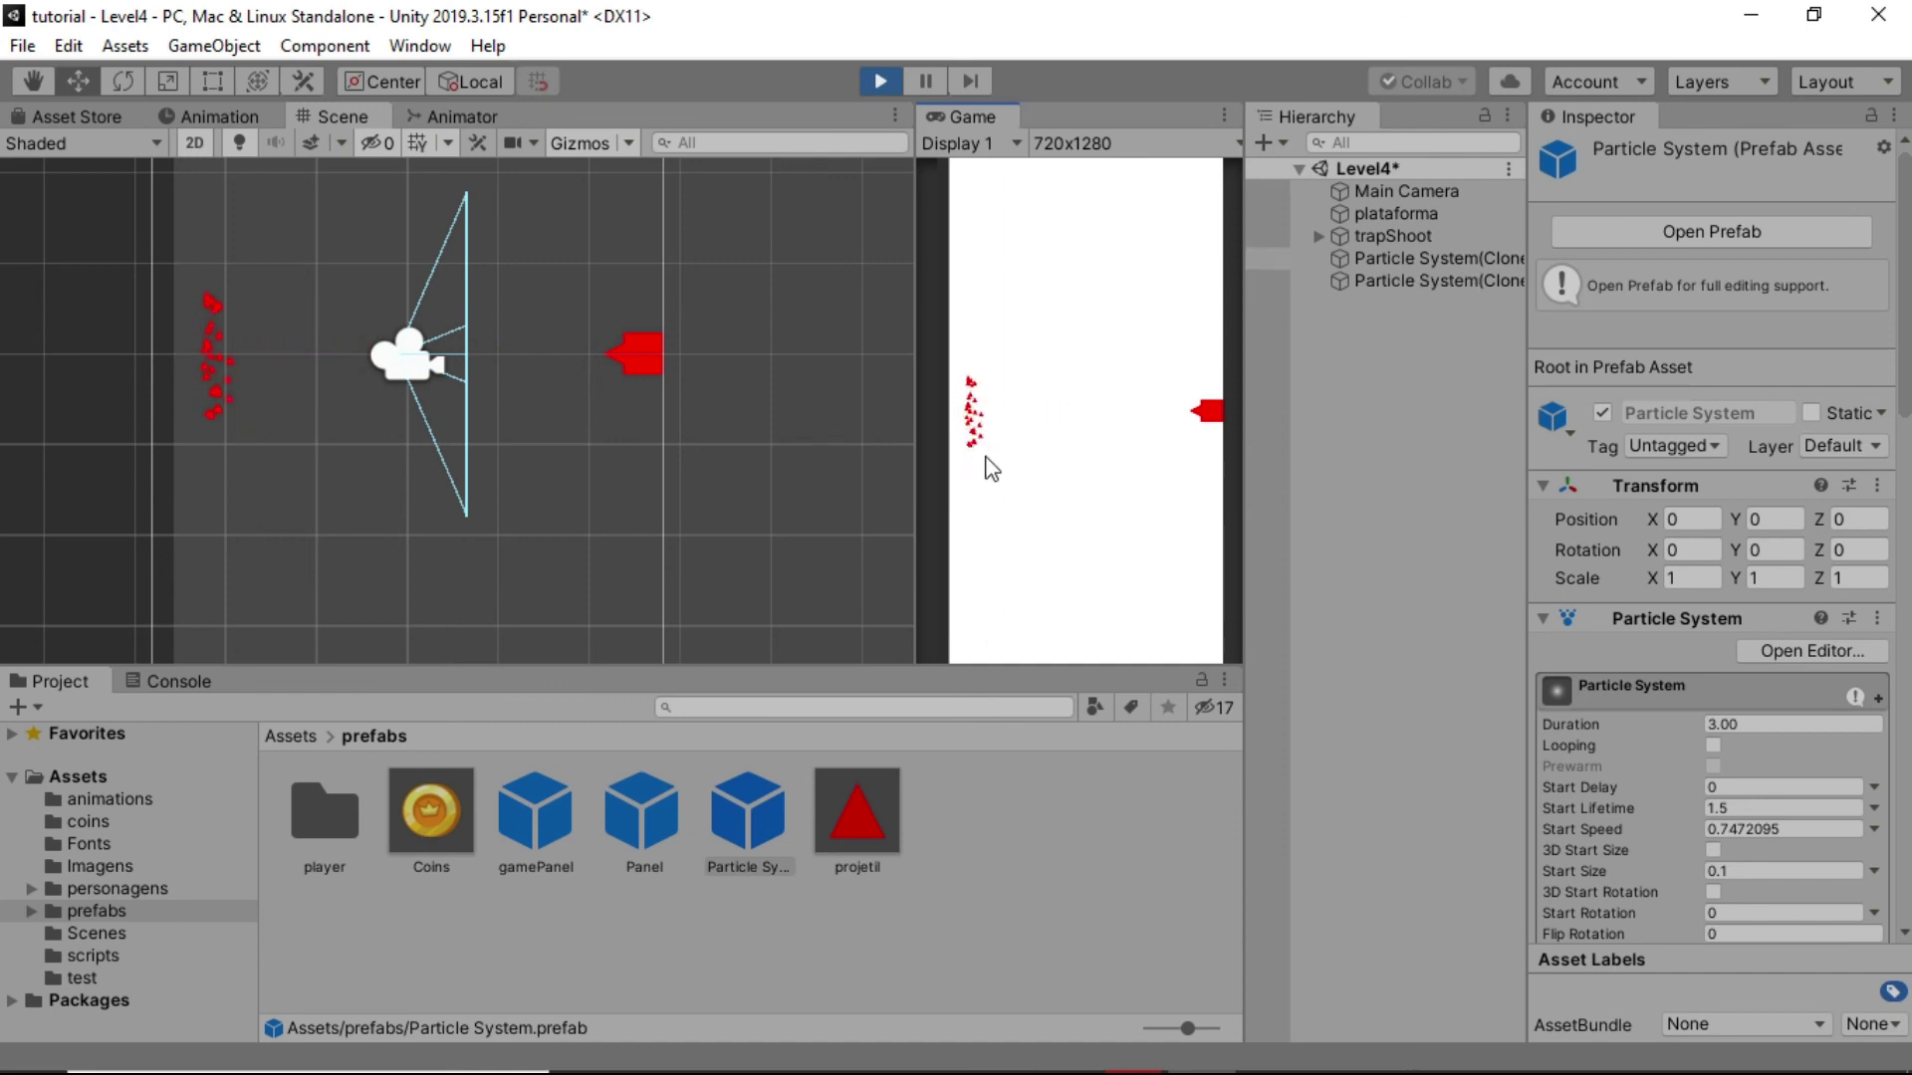
left_click(886, 81)
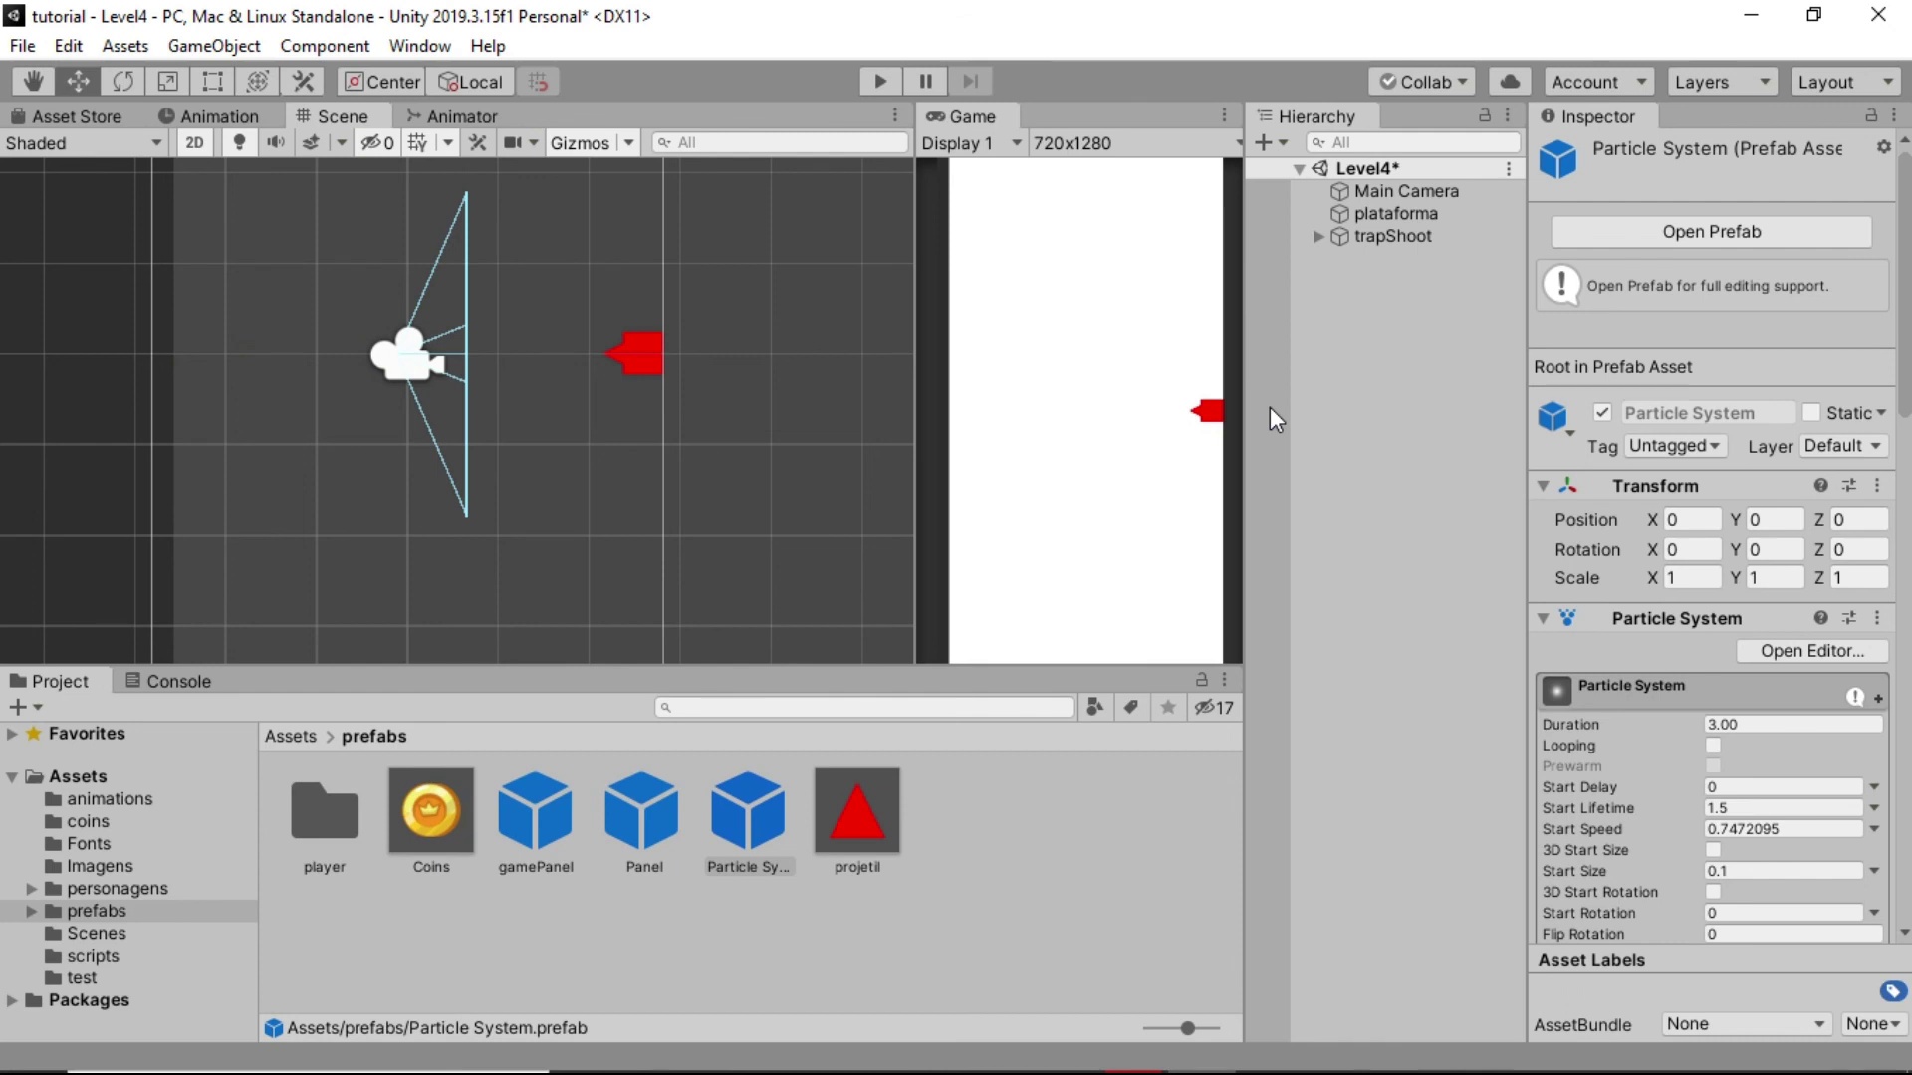
left_click(1384, 404)
left_click(1379, 244)
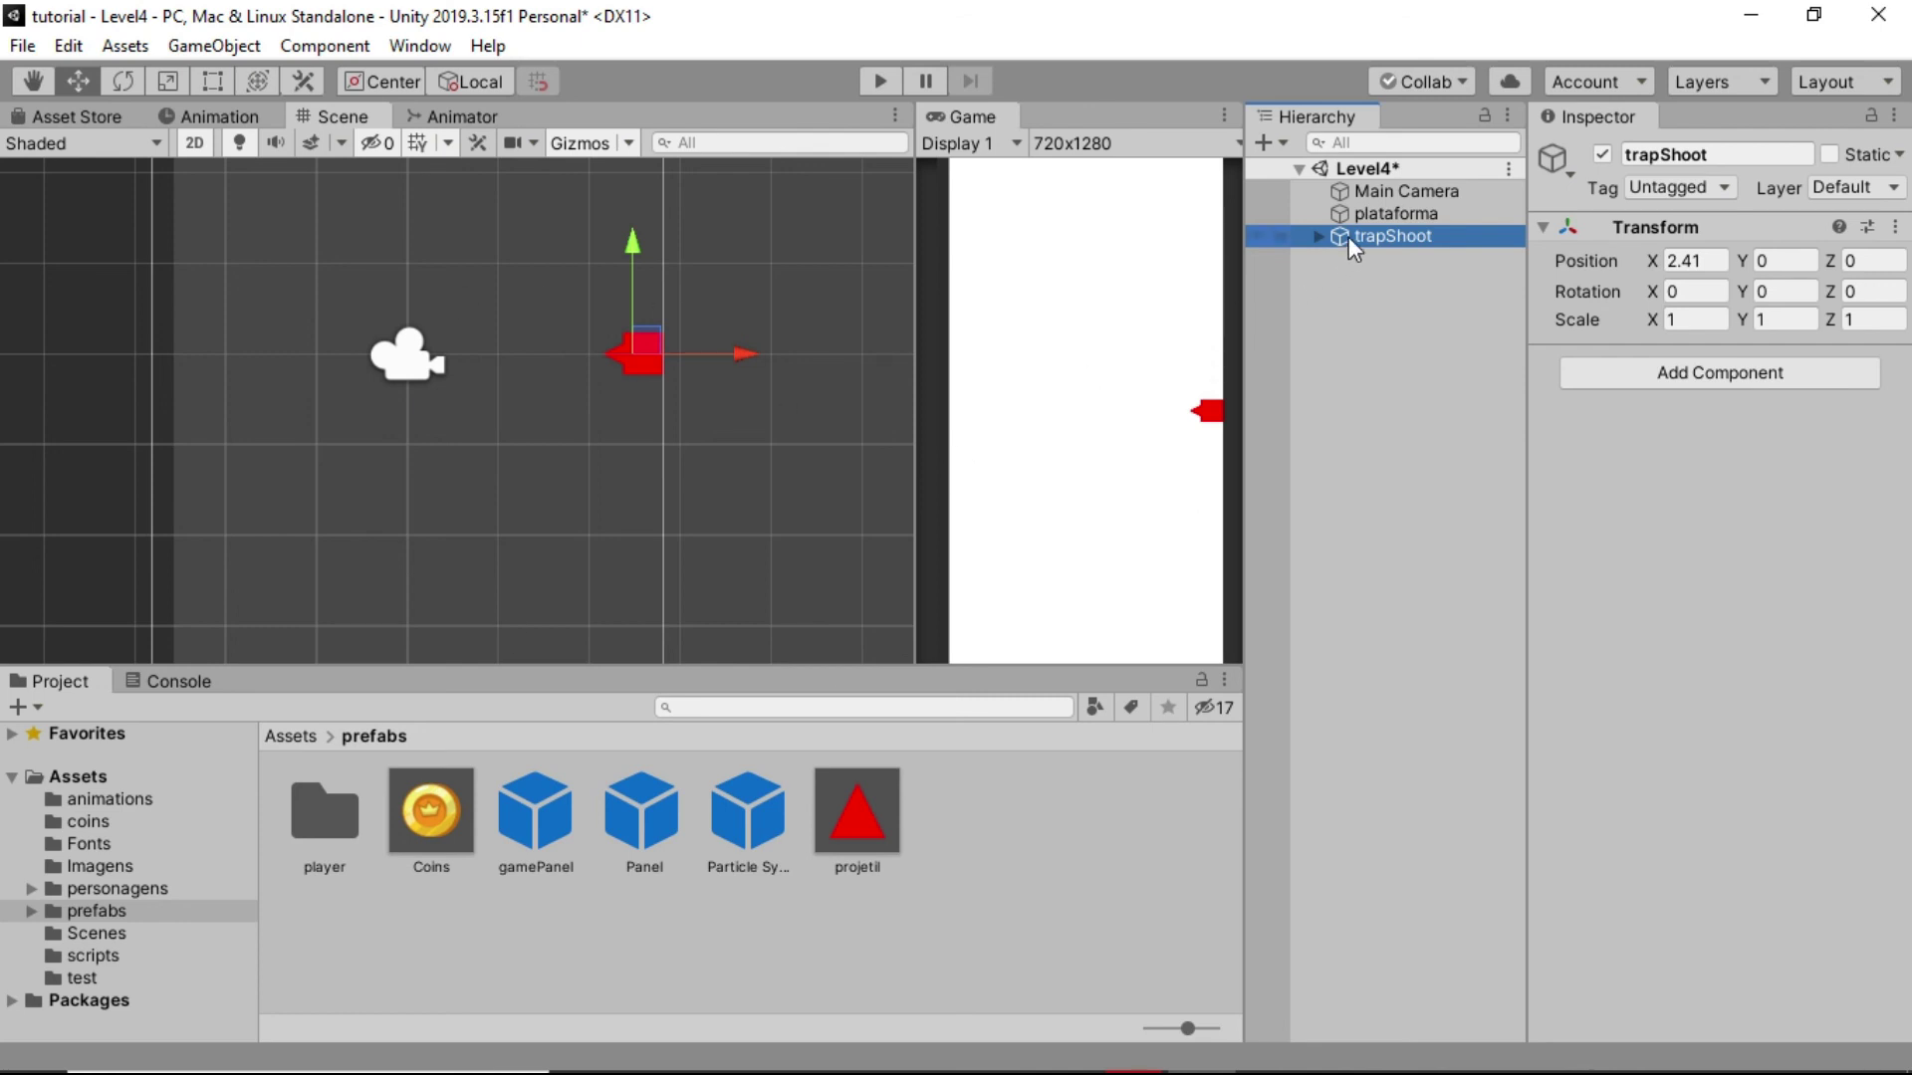
Save trapShoot as a prefab in the prefabs folder and drag a second copy into Level4
left_click_drag(1342, 233, 1005, 834)
left_click_drag(968, 826, 968, 827)
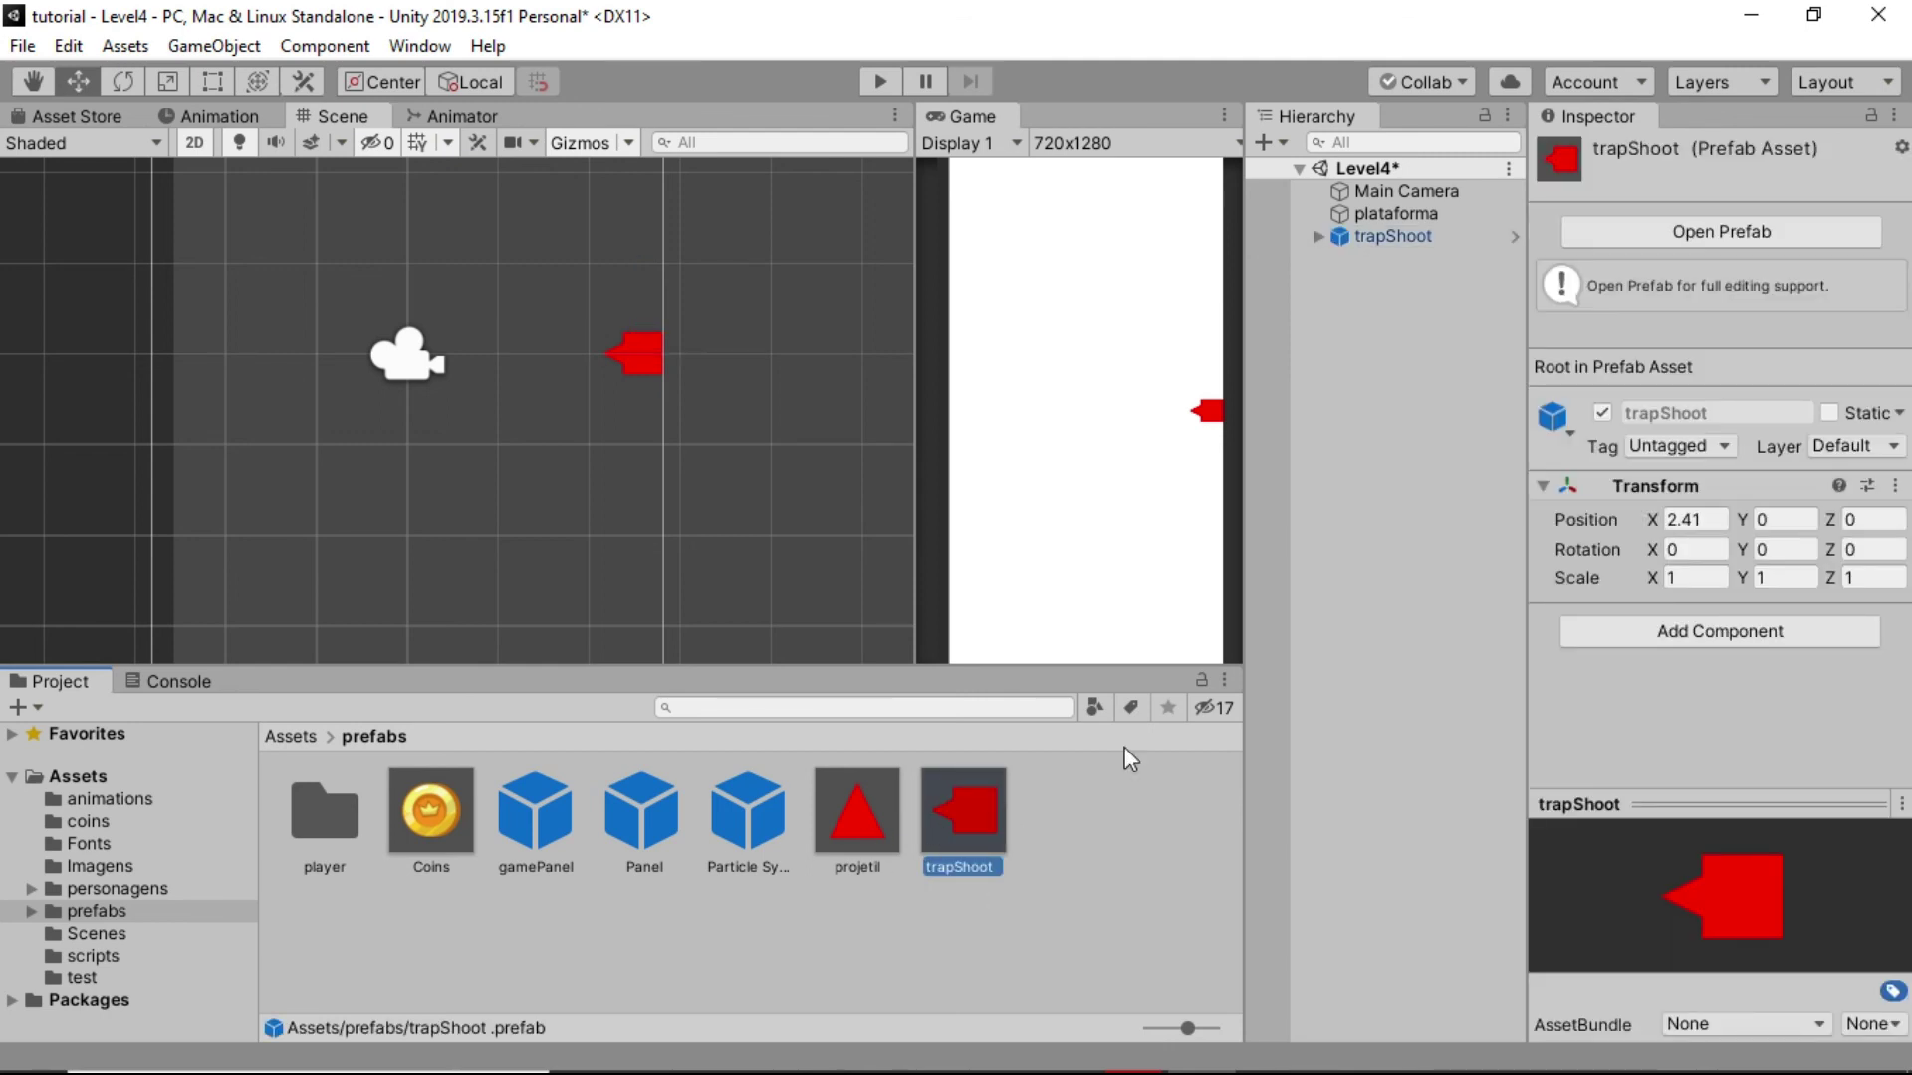
left_click(1423, 384)
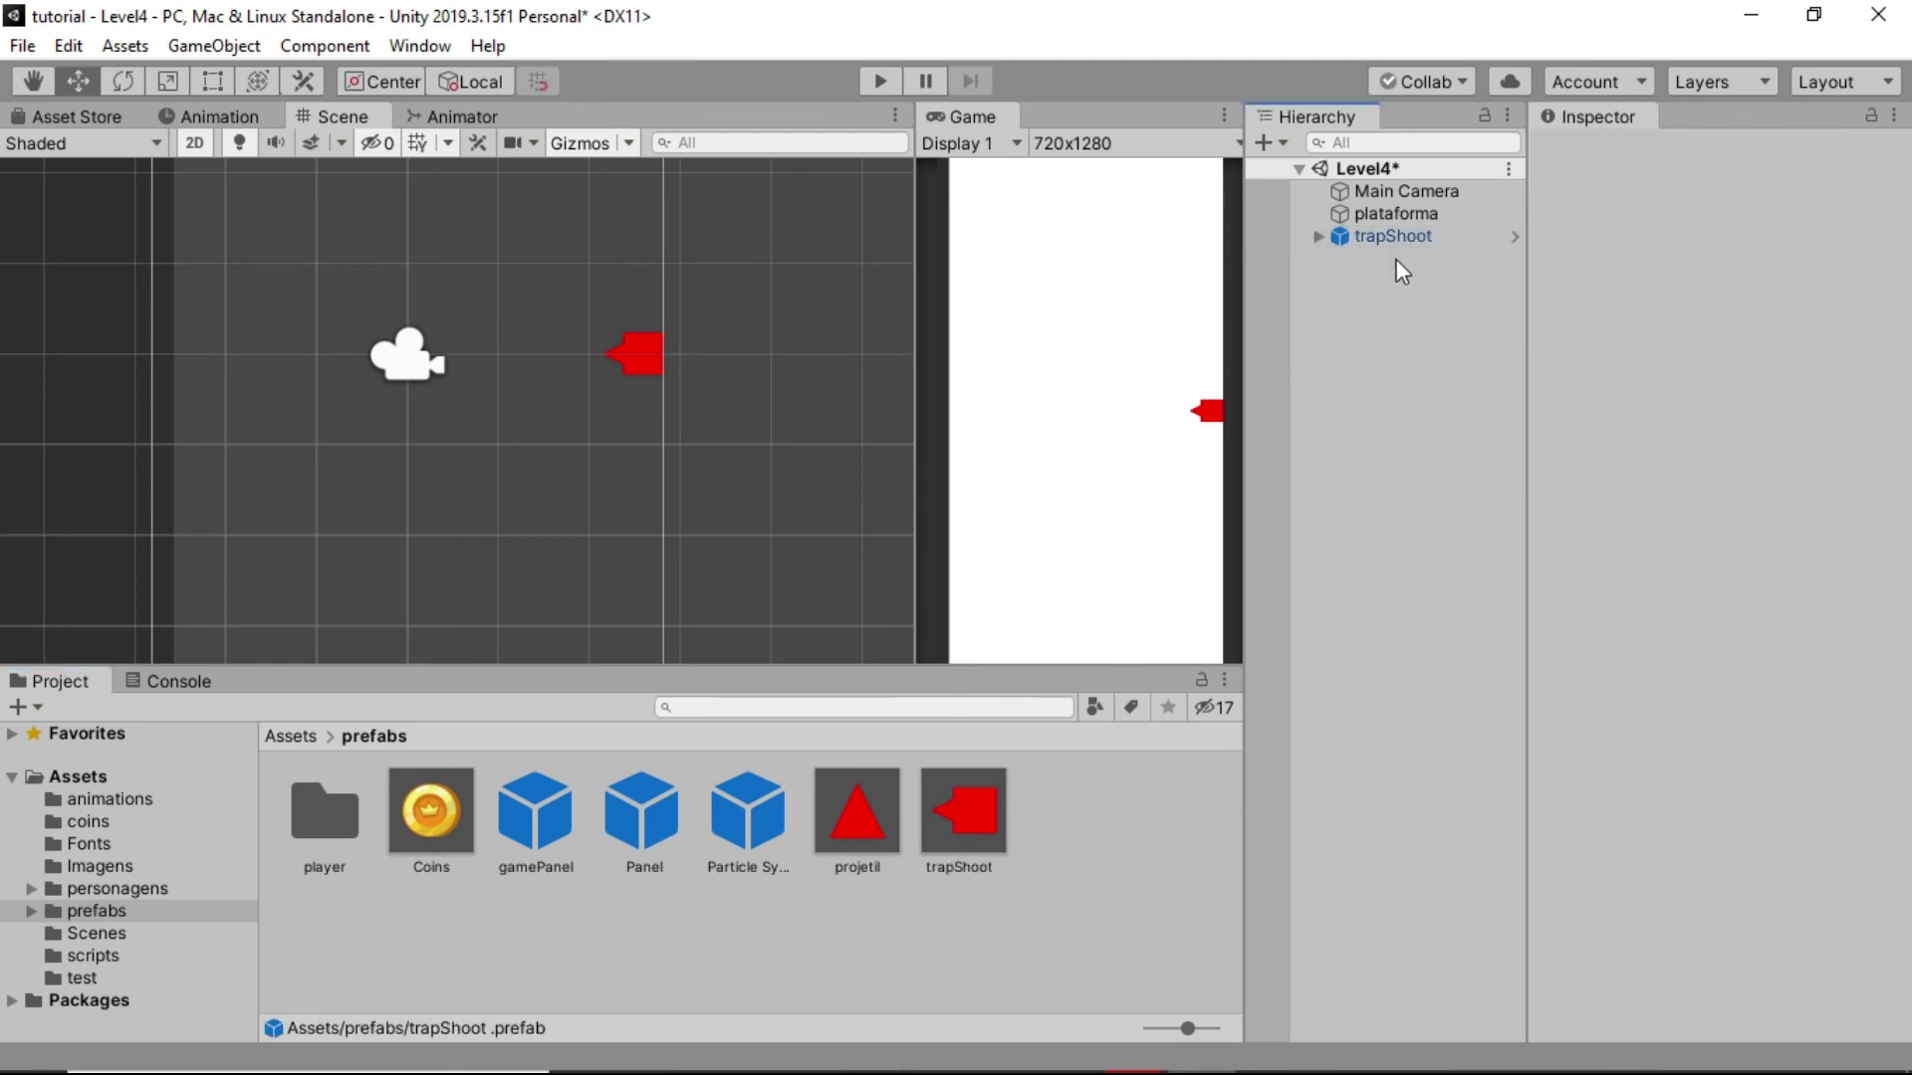
left_click_drag(967, 817, 1398, 328)
left_click_drag(1412, 289, 1370, 274)
left_click(1305, 465)
left_click(1393, 260)
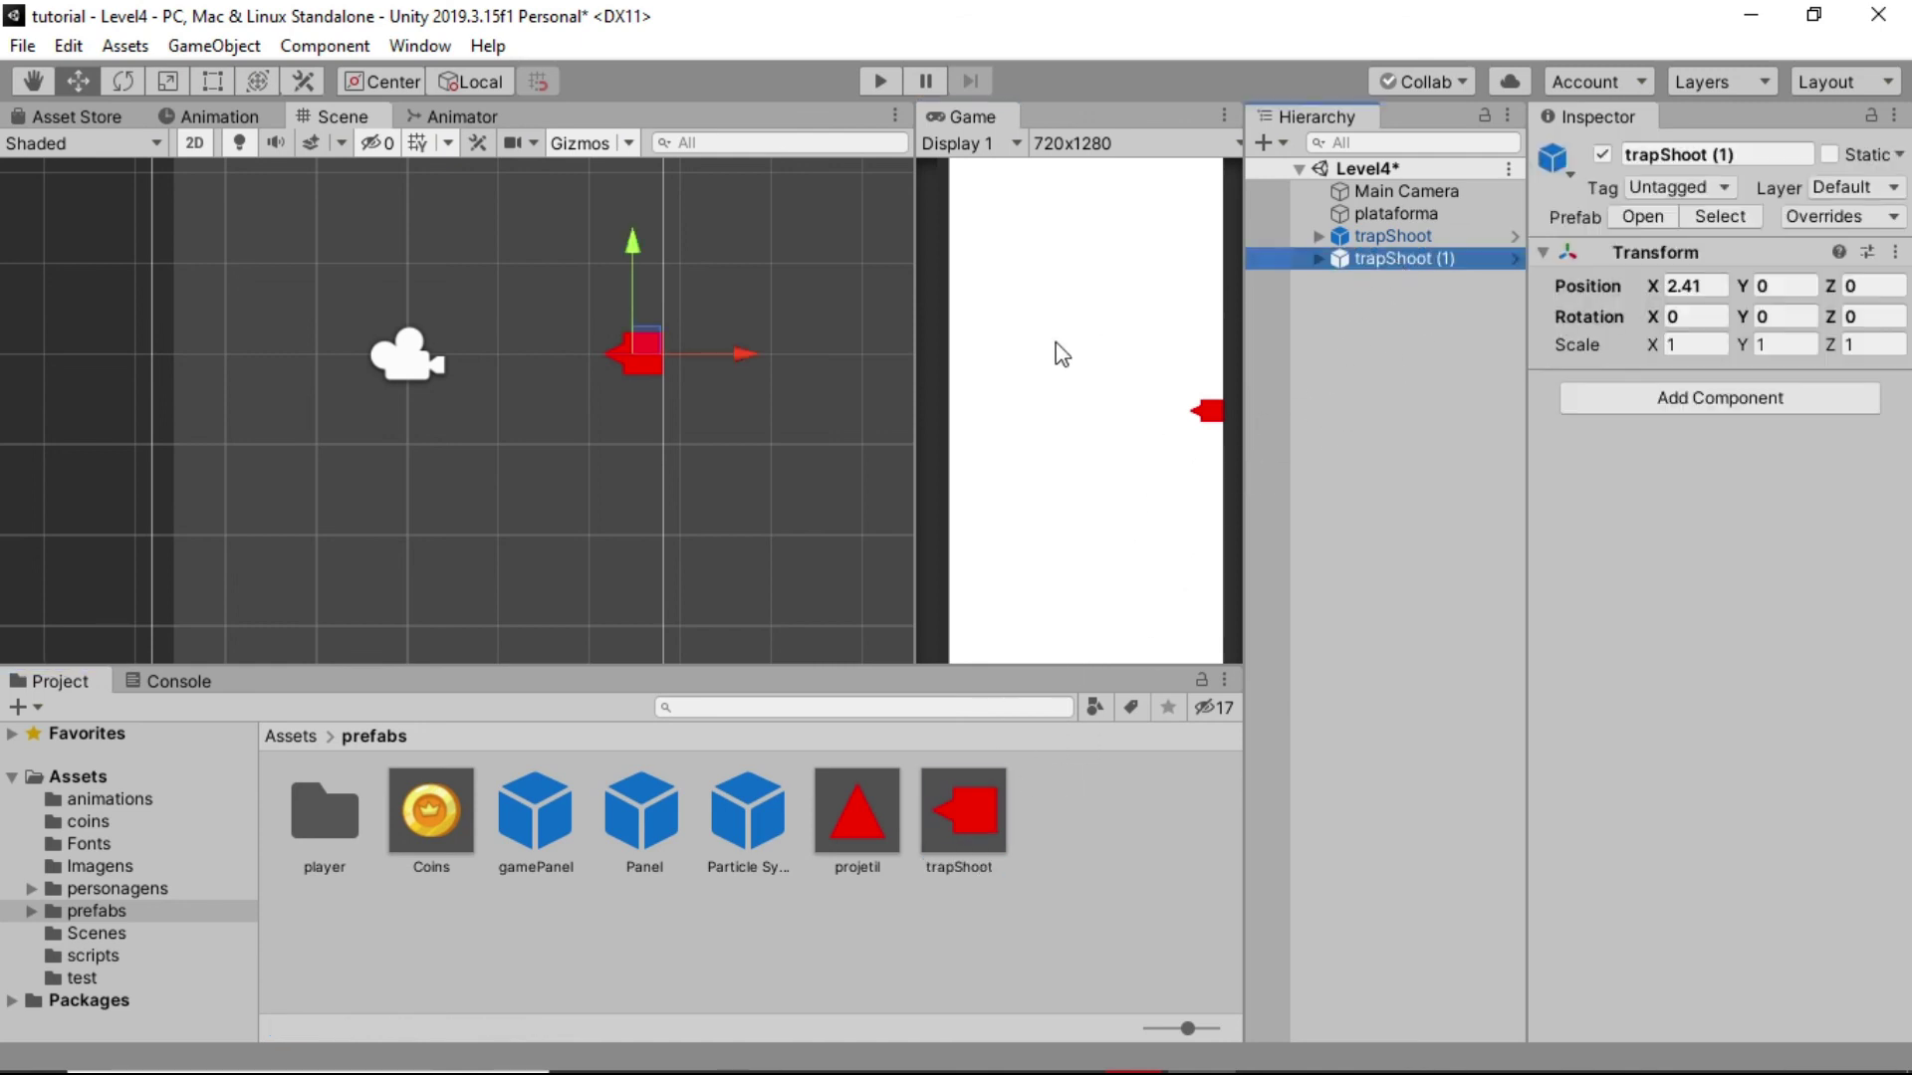
left_click(635, 237)
left_click_drag(635, 237, 681, 69)
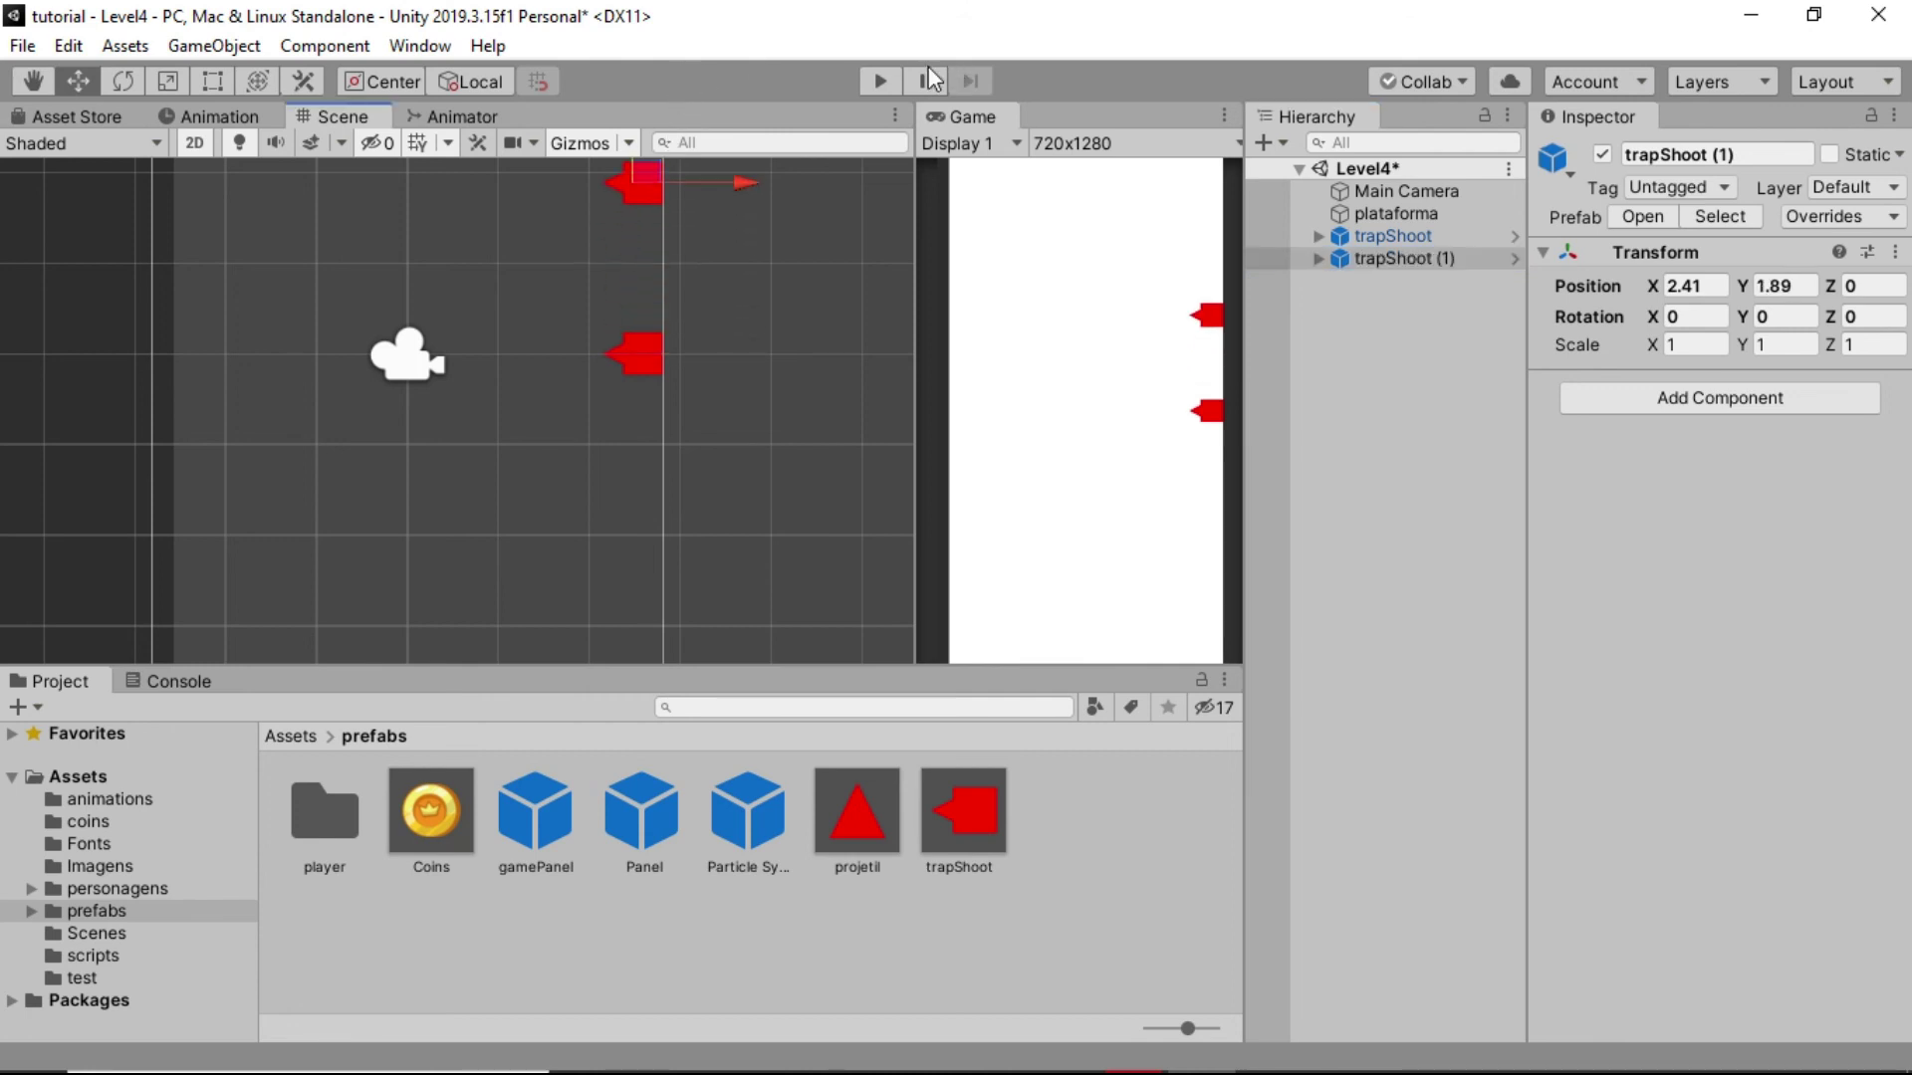
left_click(880, 81)
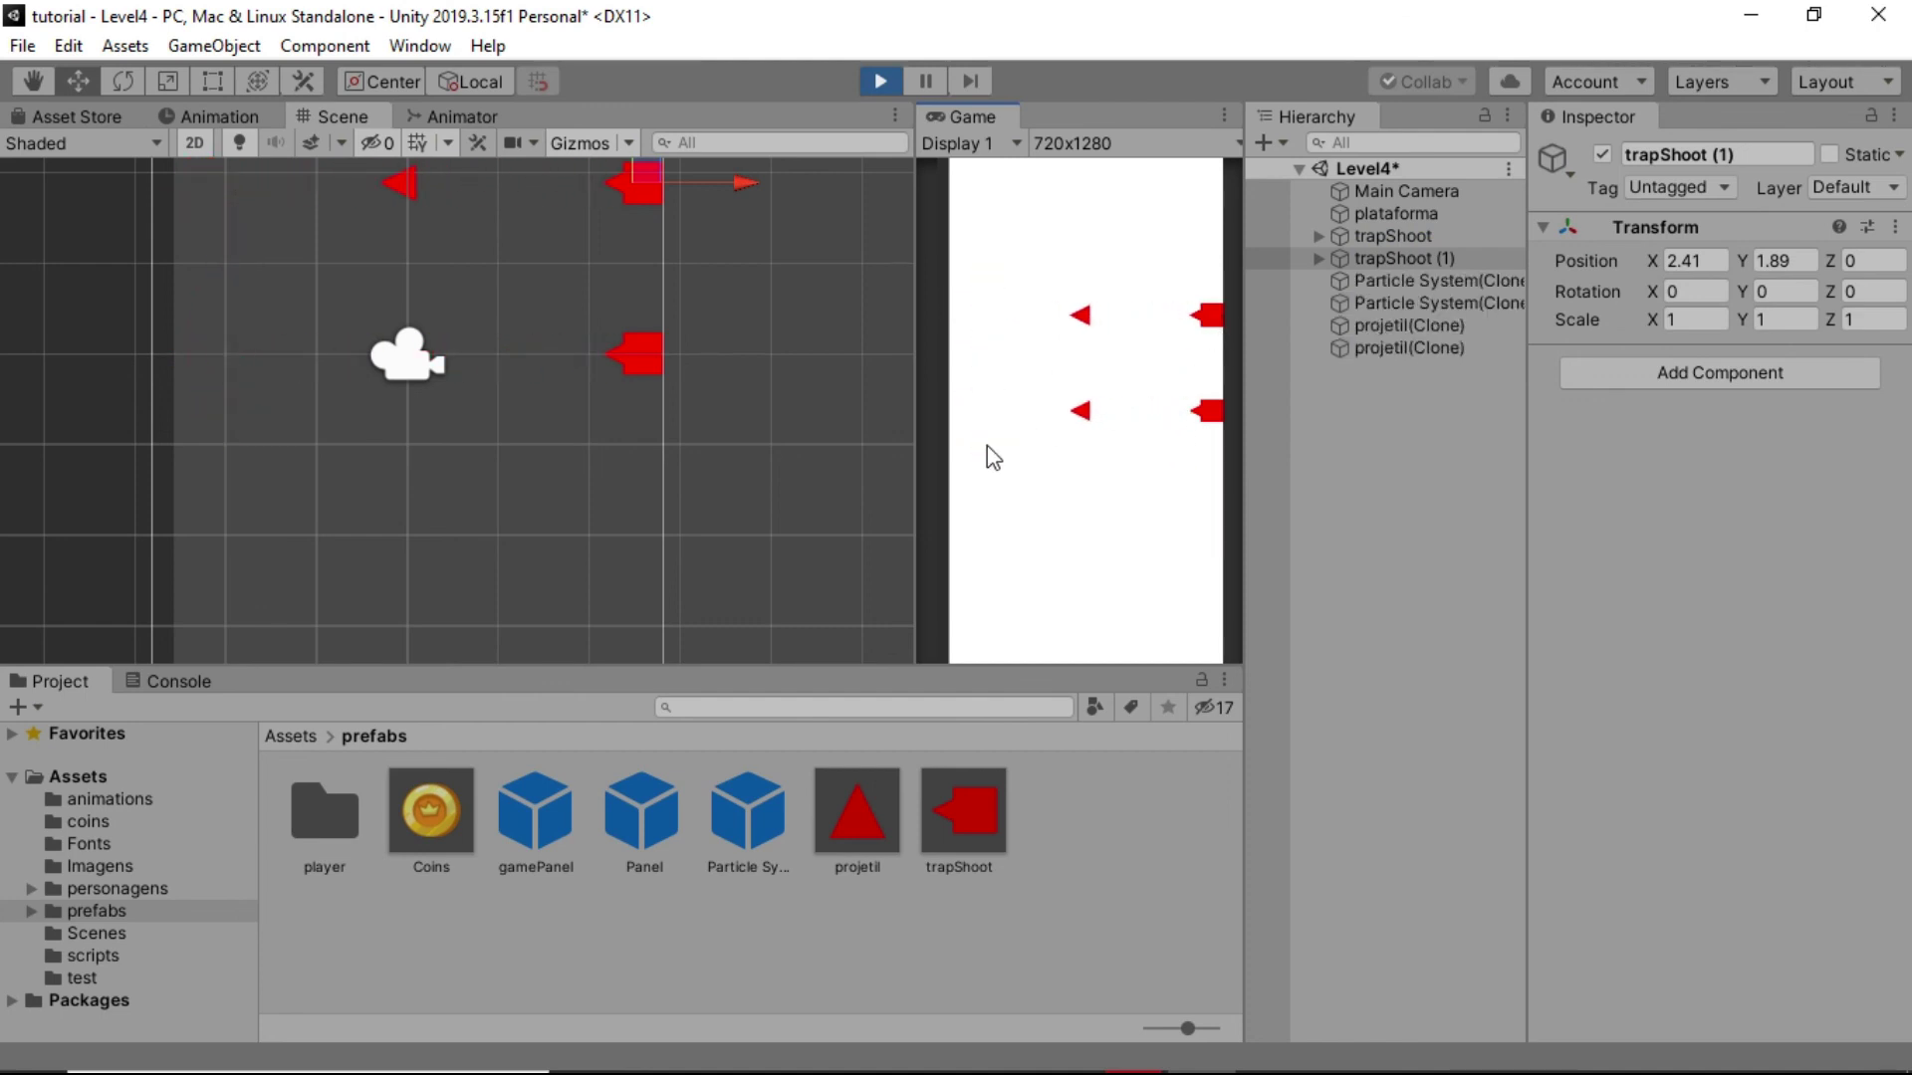
left_click(881, 84)
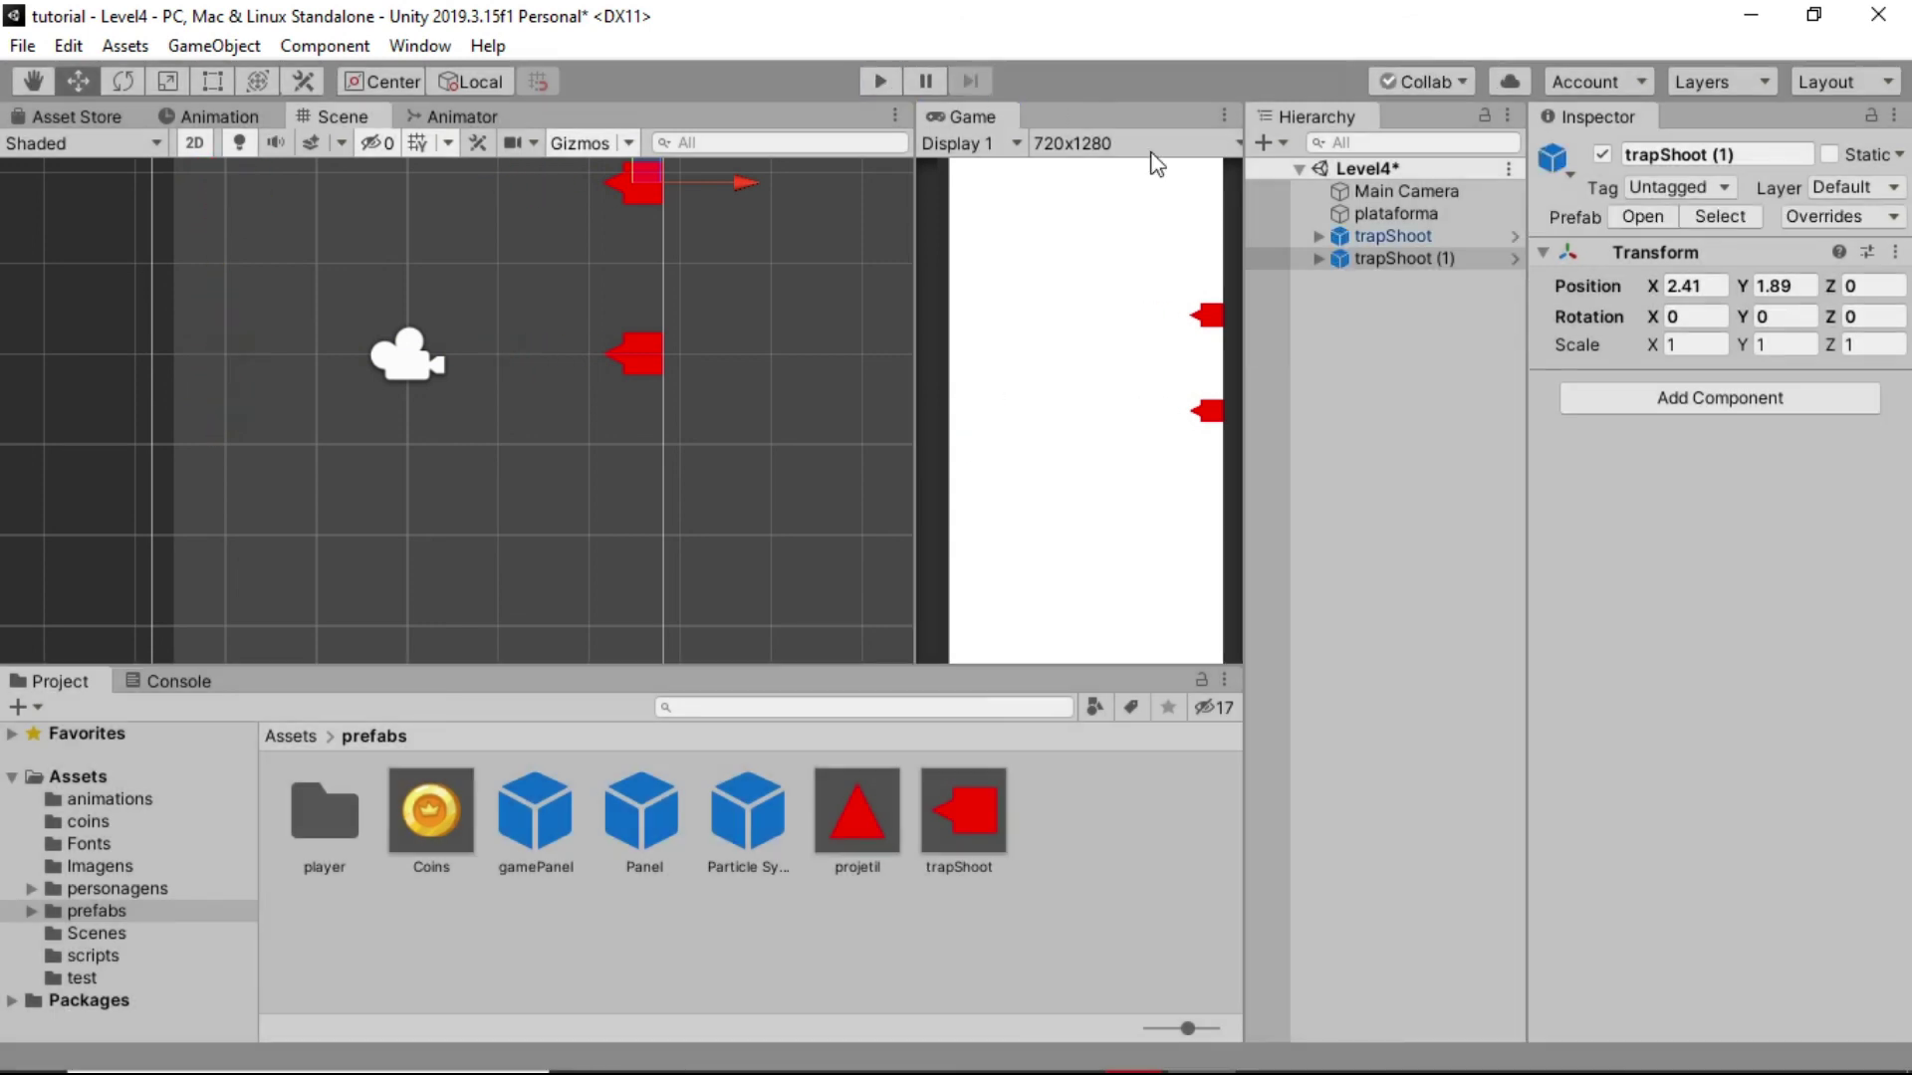
left_click(1378, 259)
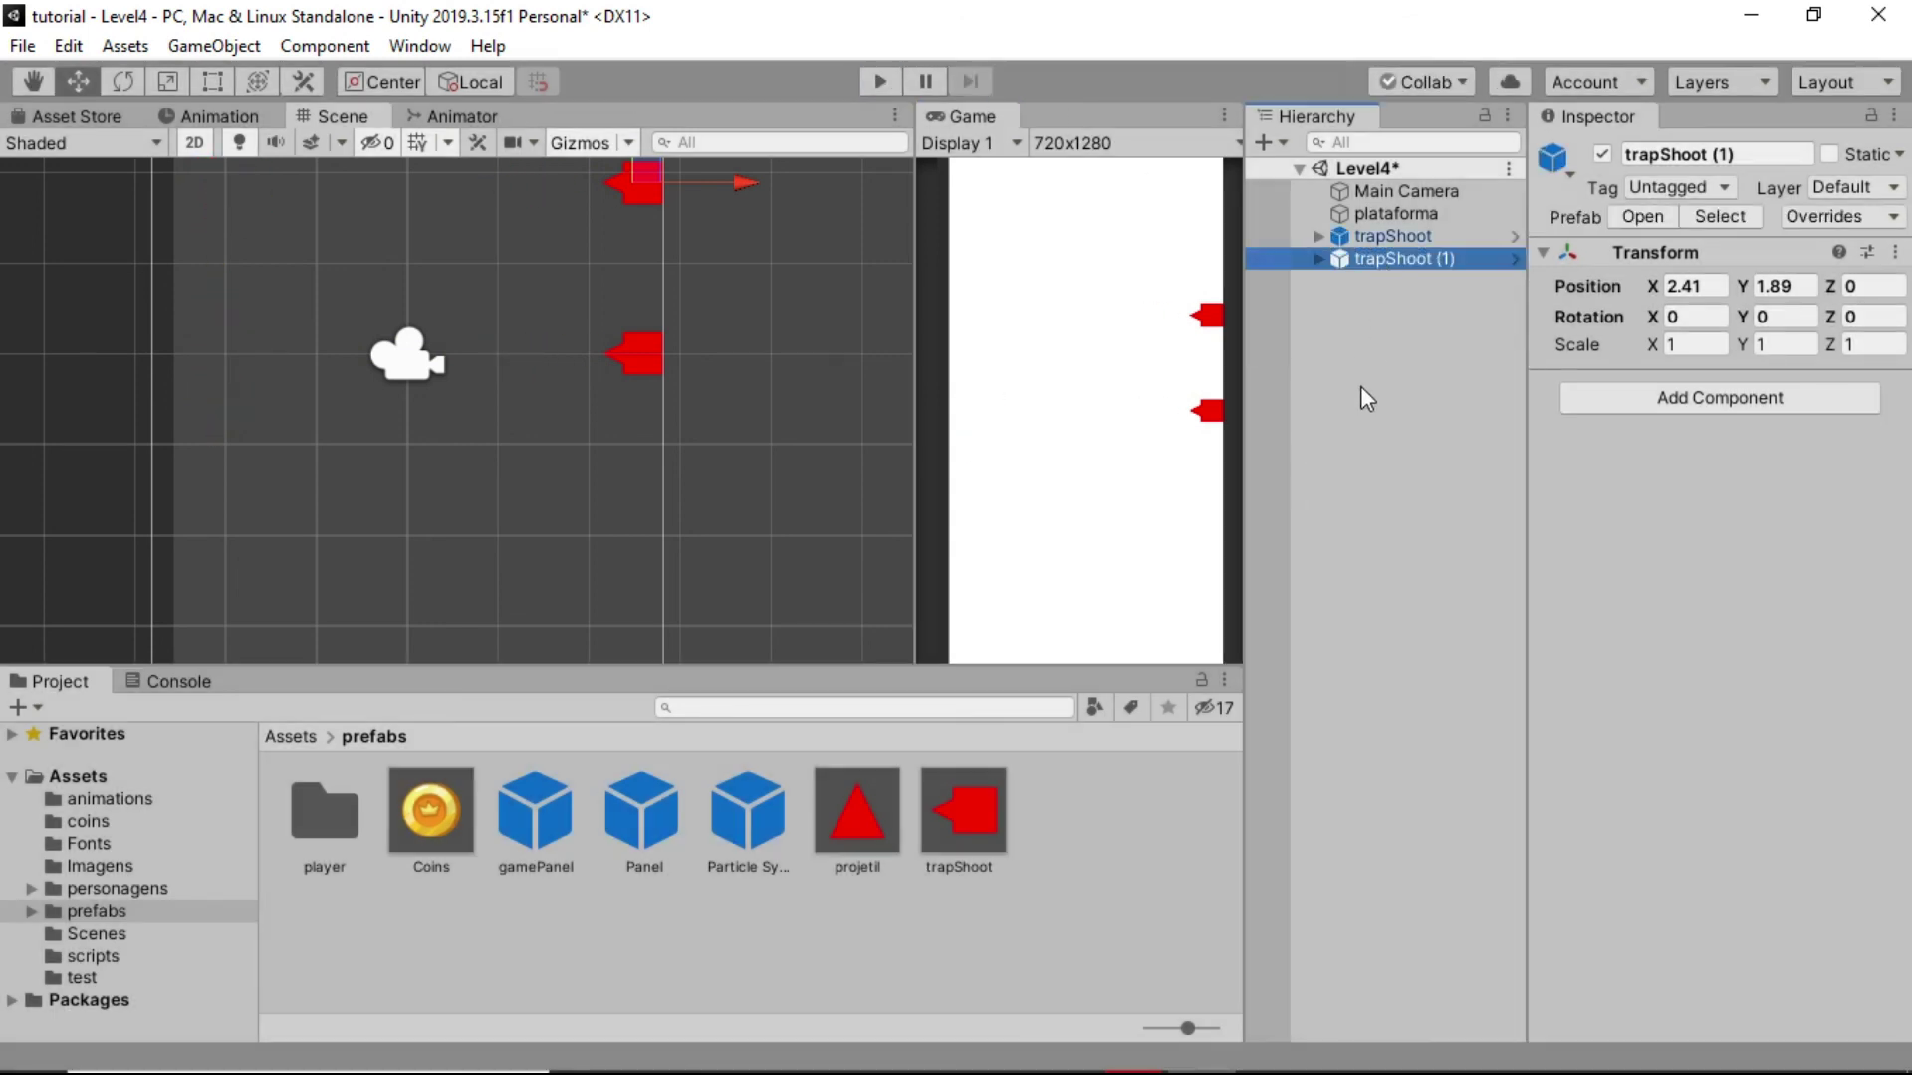
key("Delete")
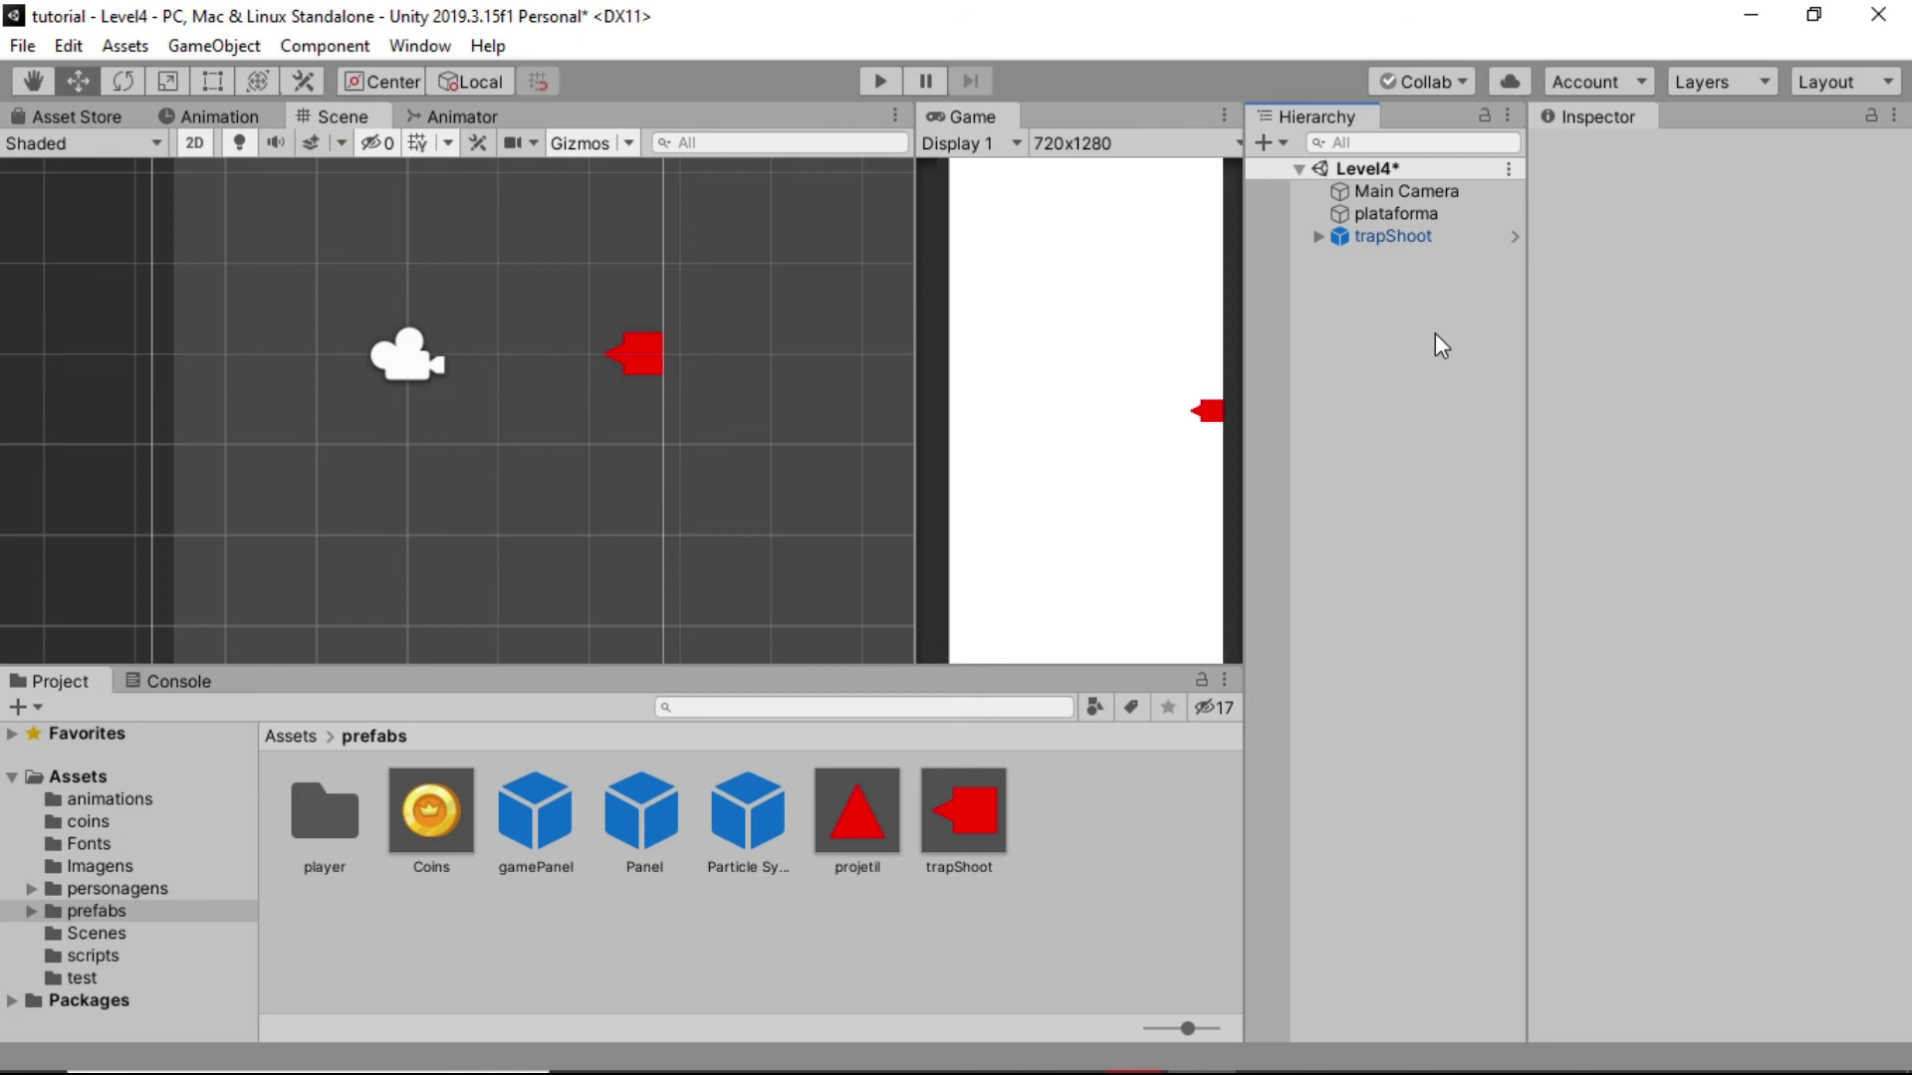
Put the projetil prefab on layer 10: tiro
left_click(838, 823)
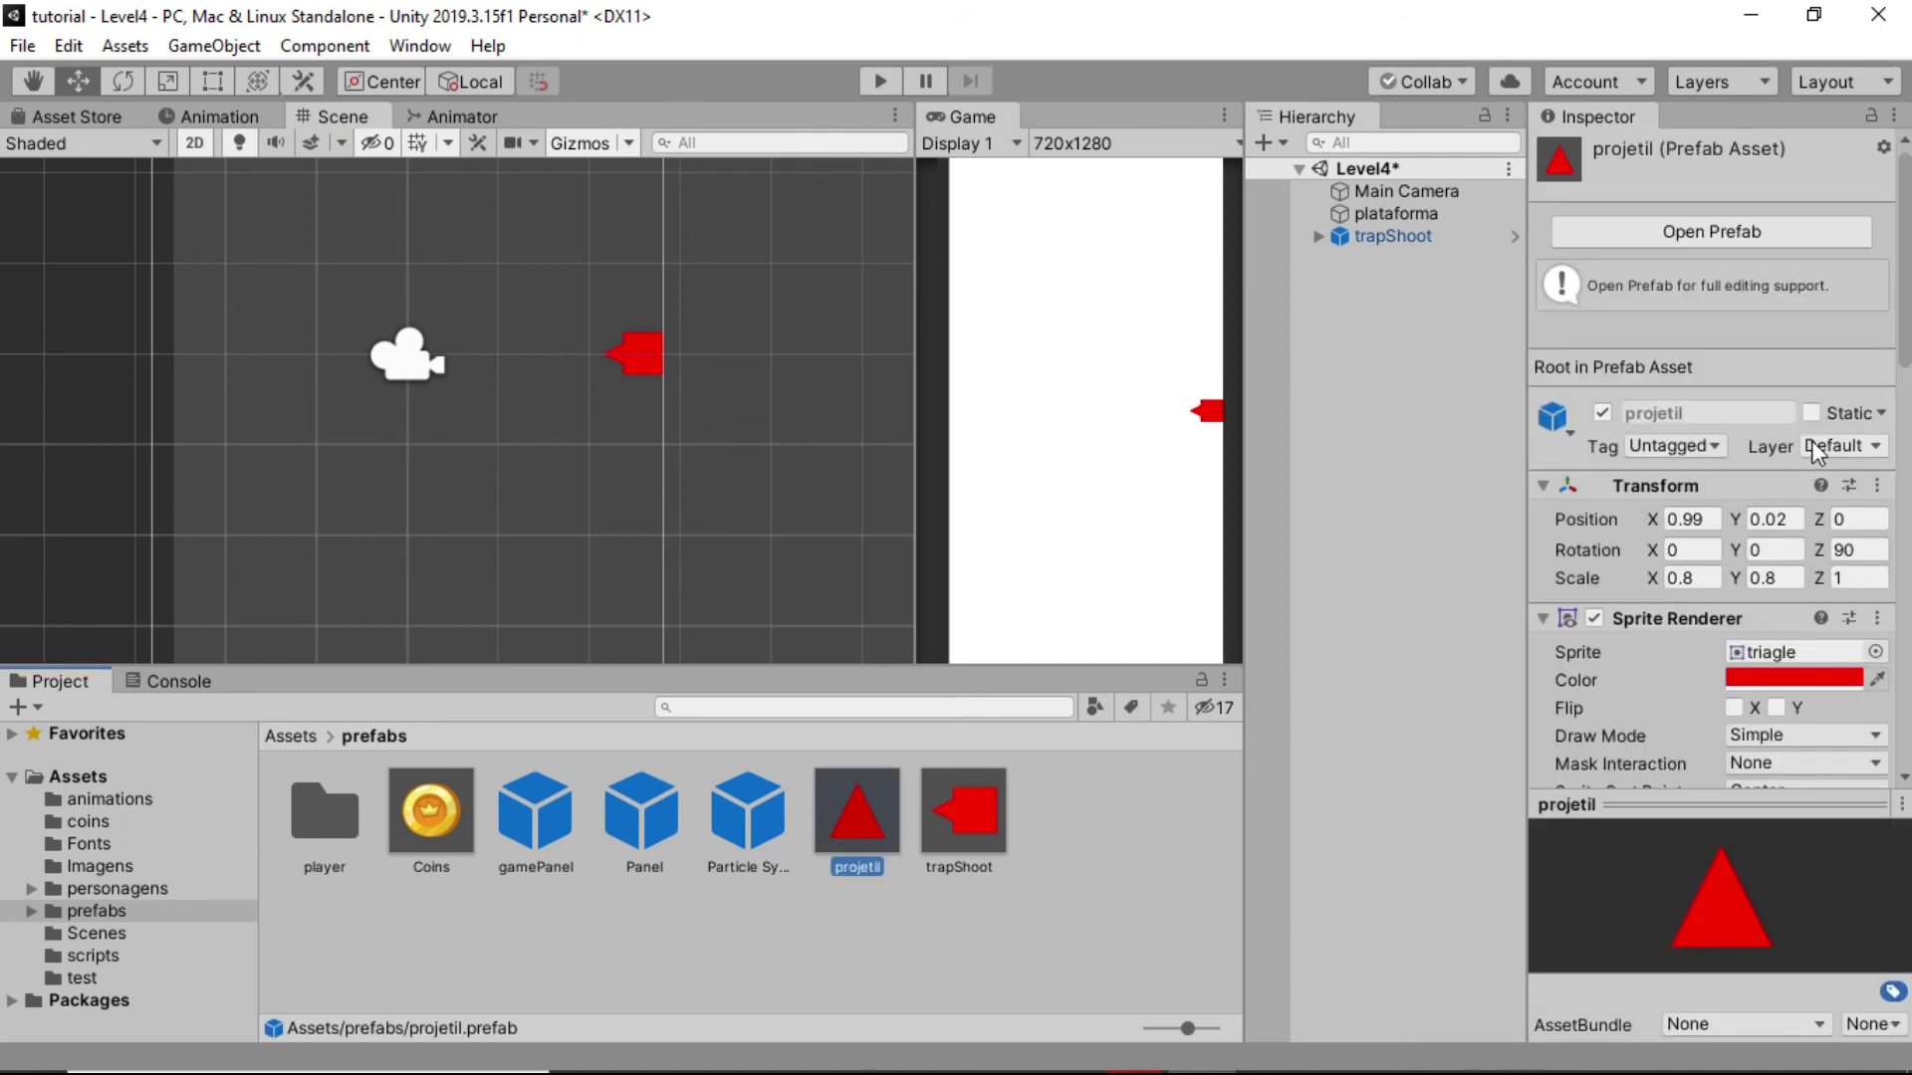
left_click(1838, 446)
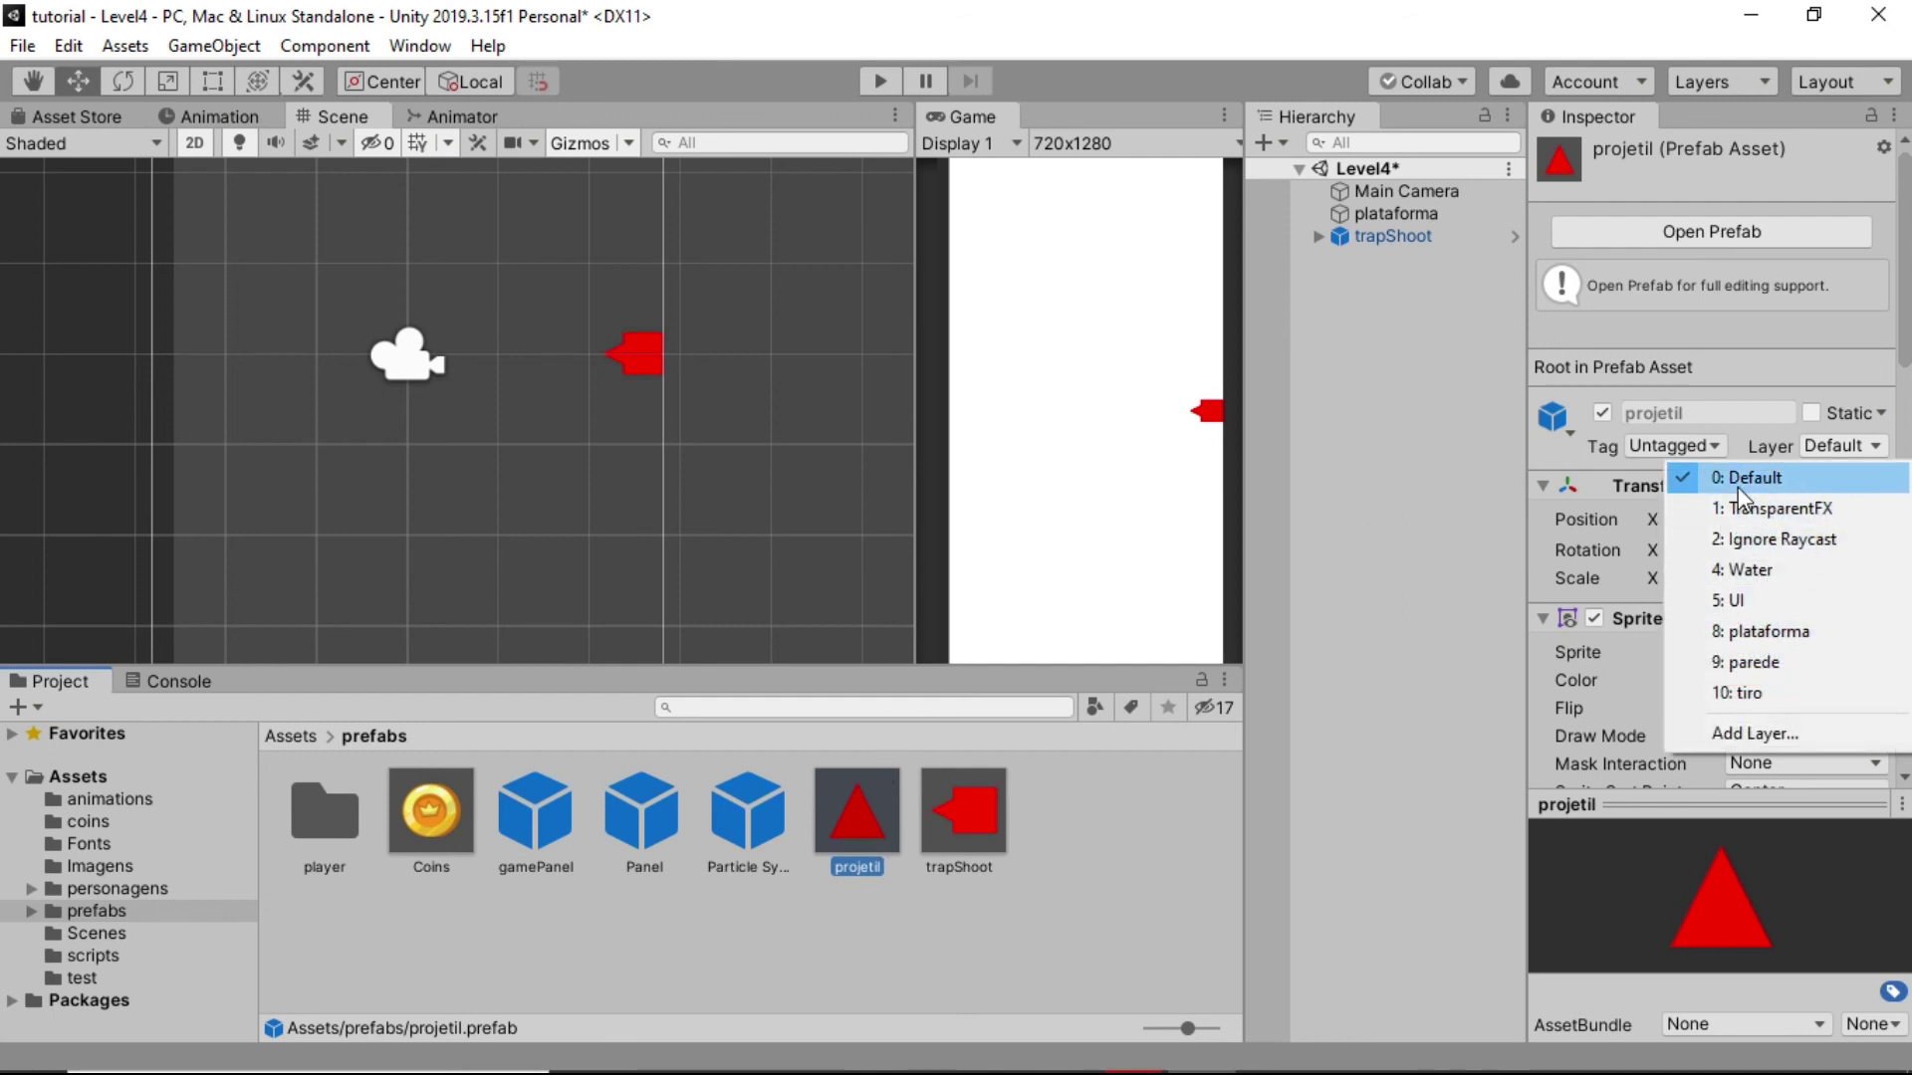
left_click(1754, 694)
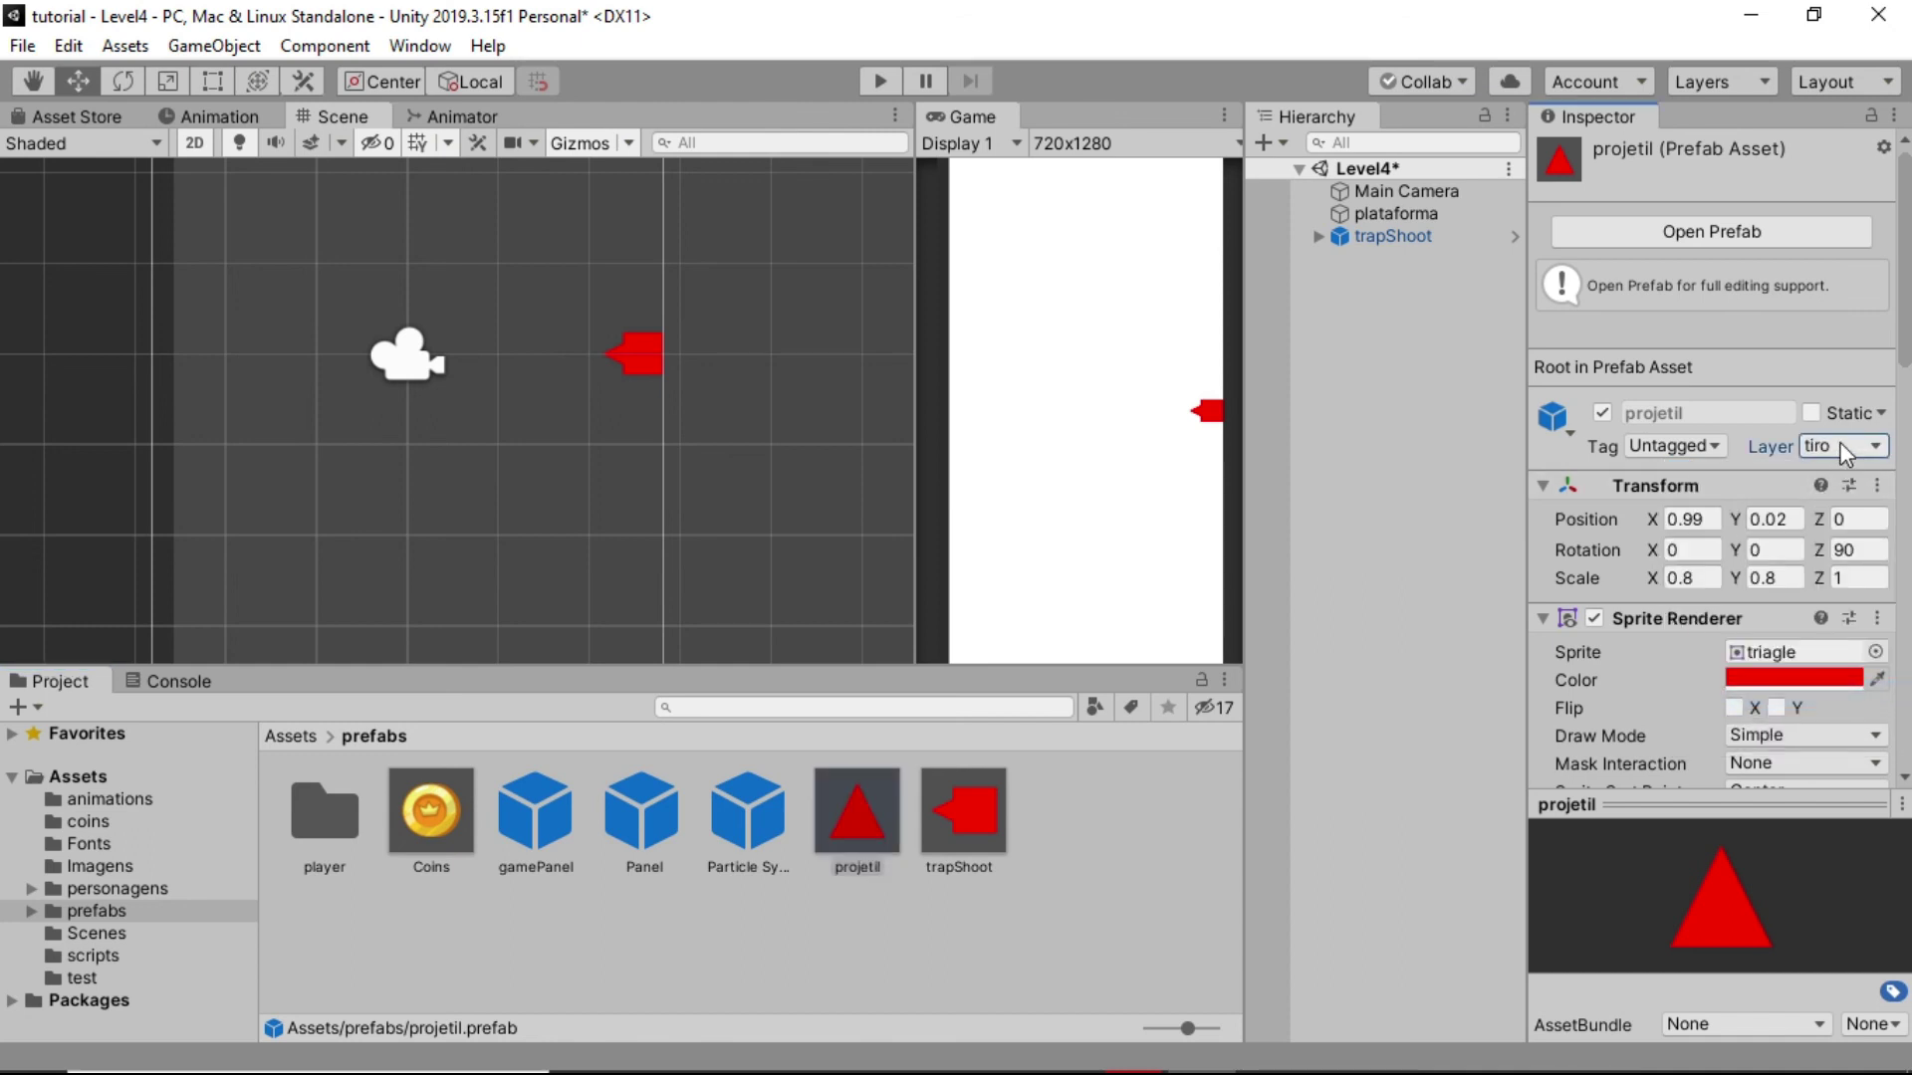
left_click(1419, 468)
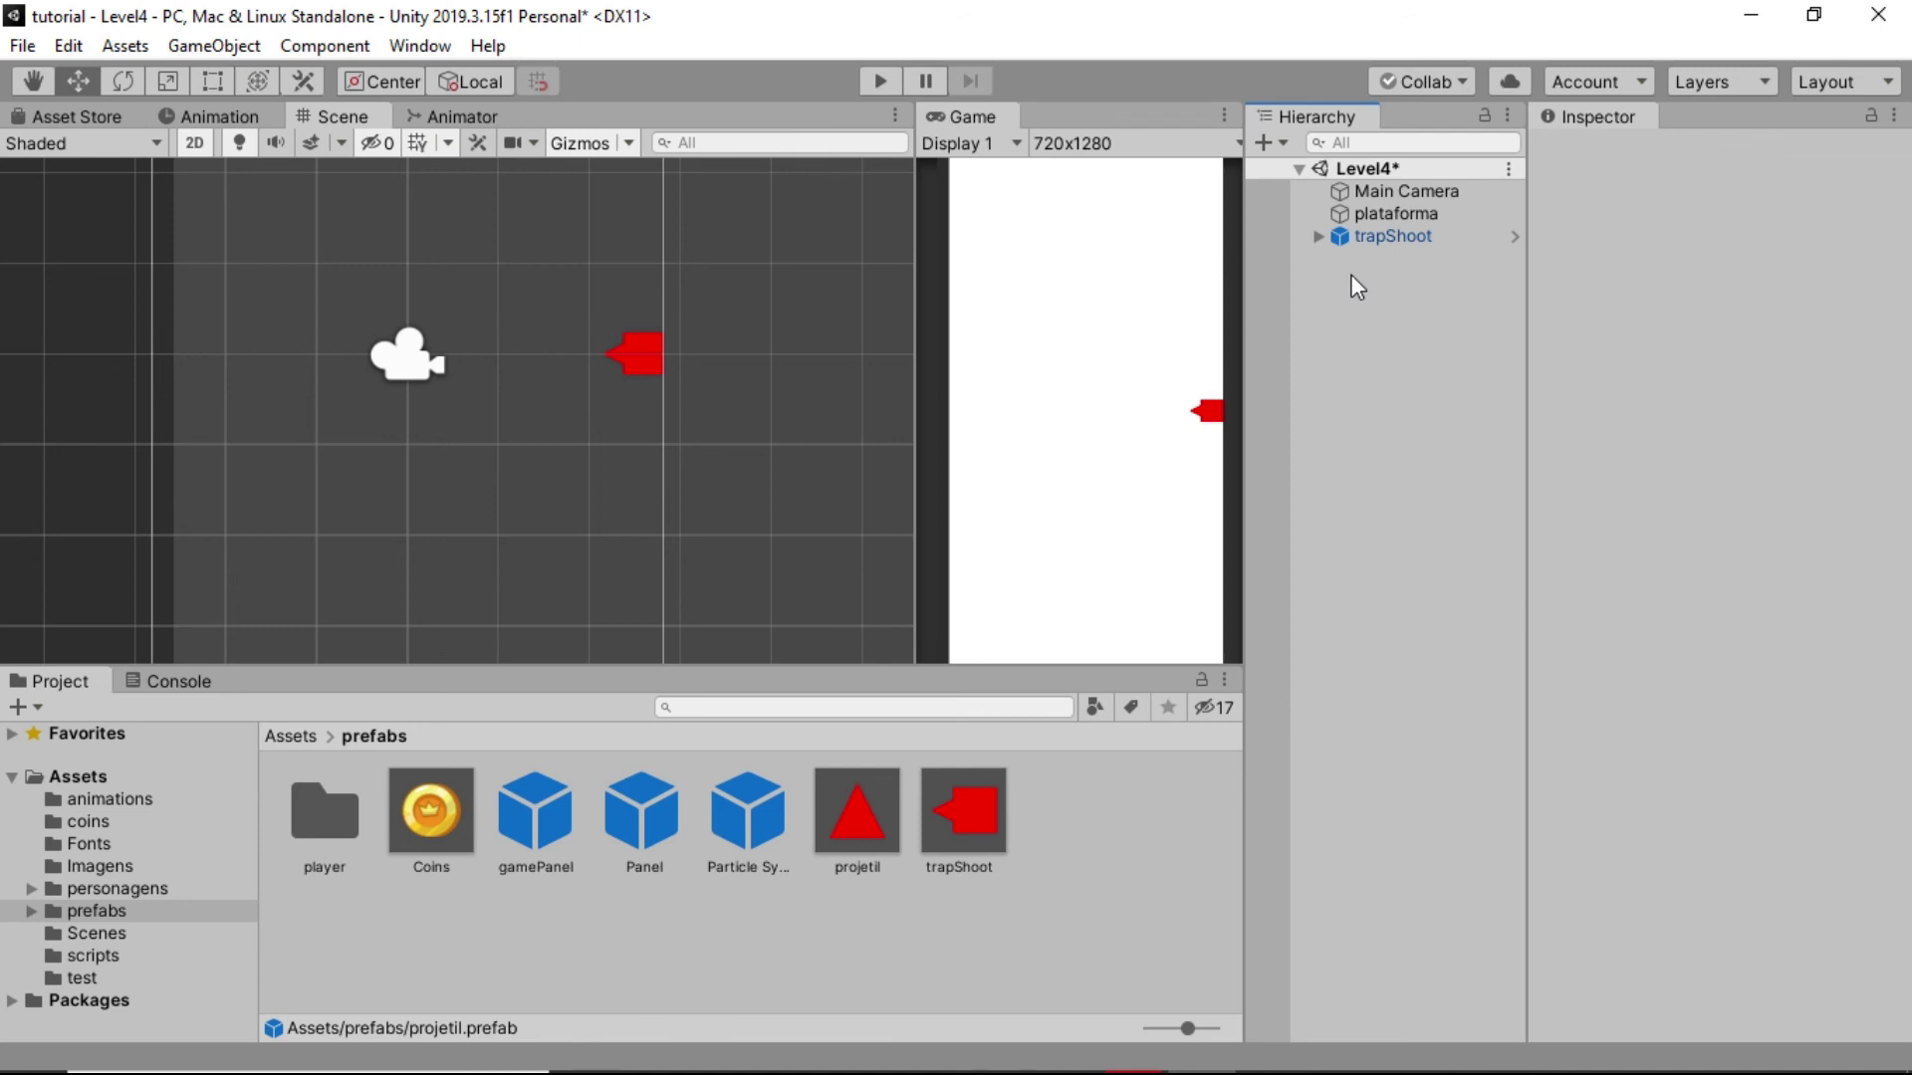
Open the playerManager script from the scripts folder in Visual Studio
left_click(1379, 236)
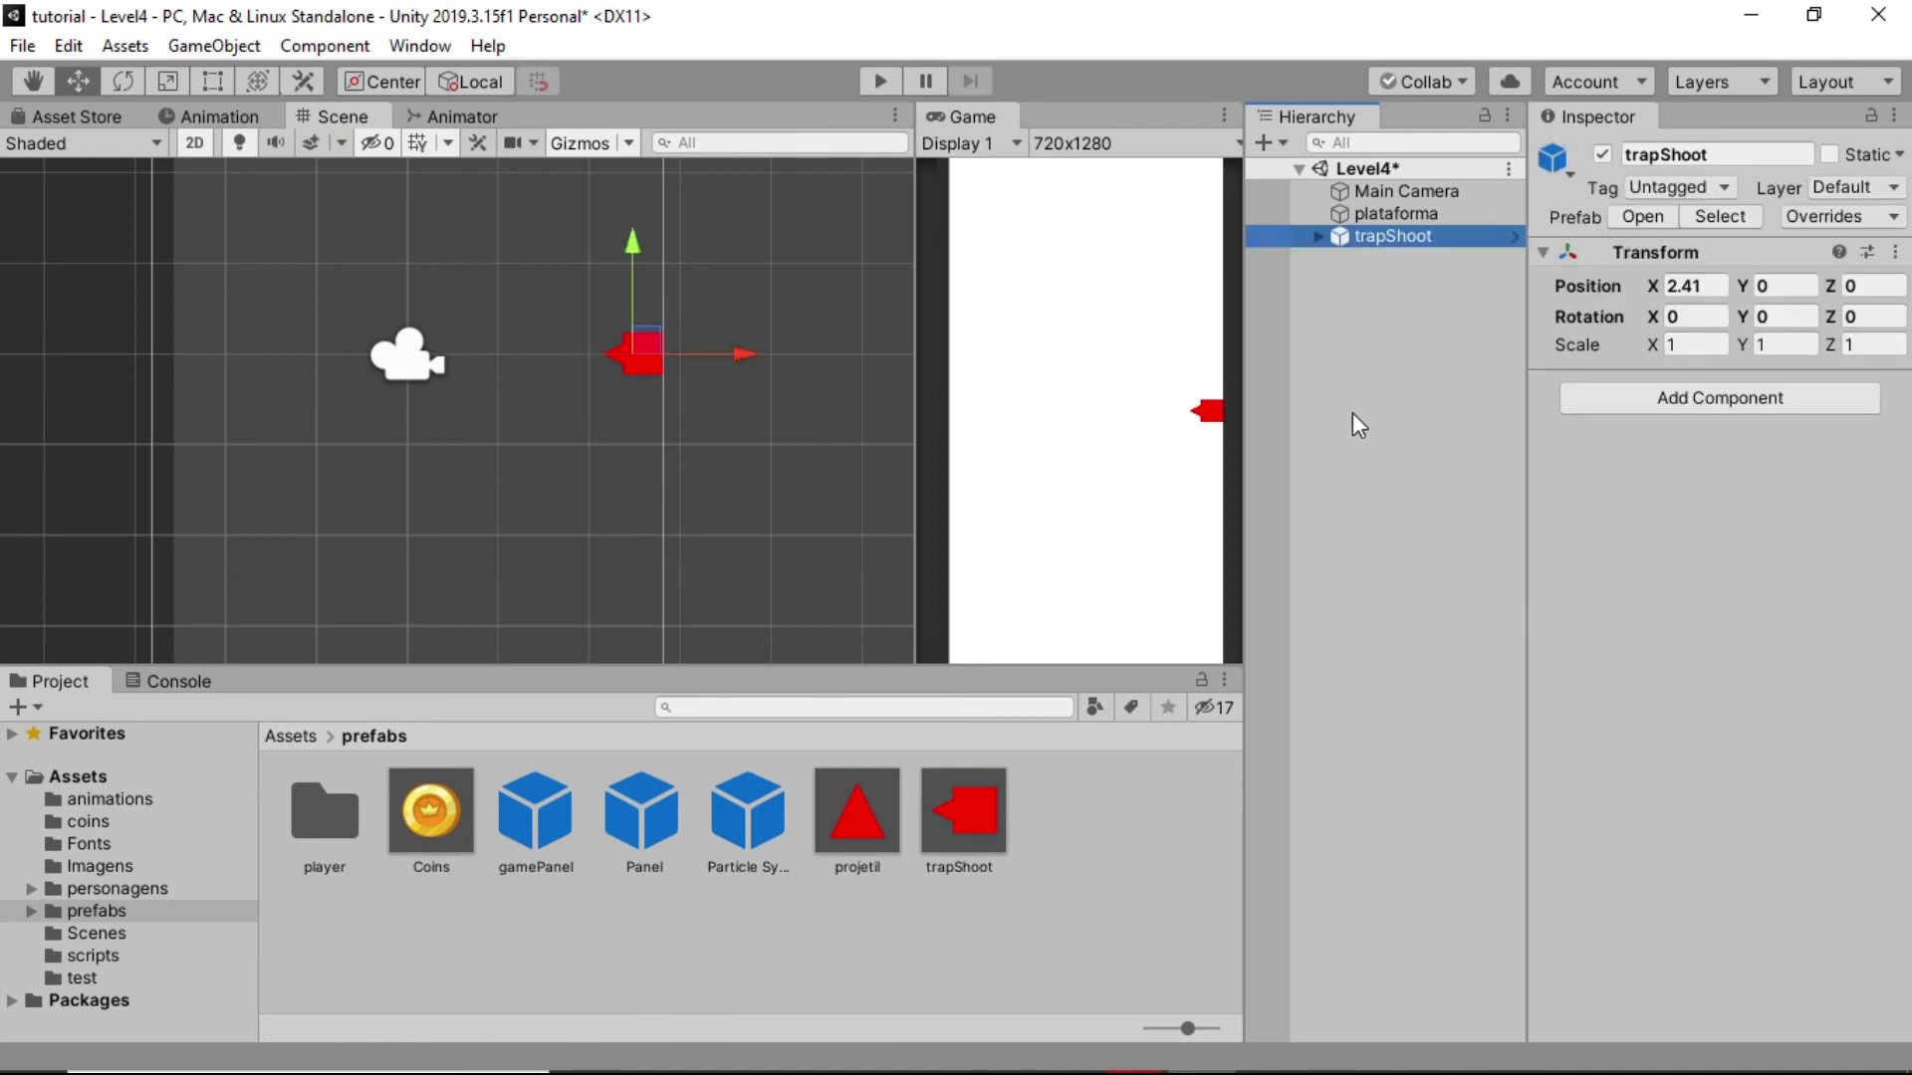
left_click(106, 954)
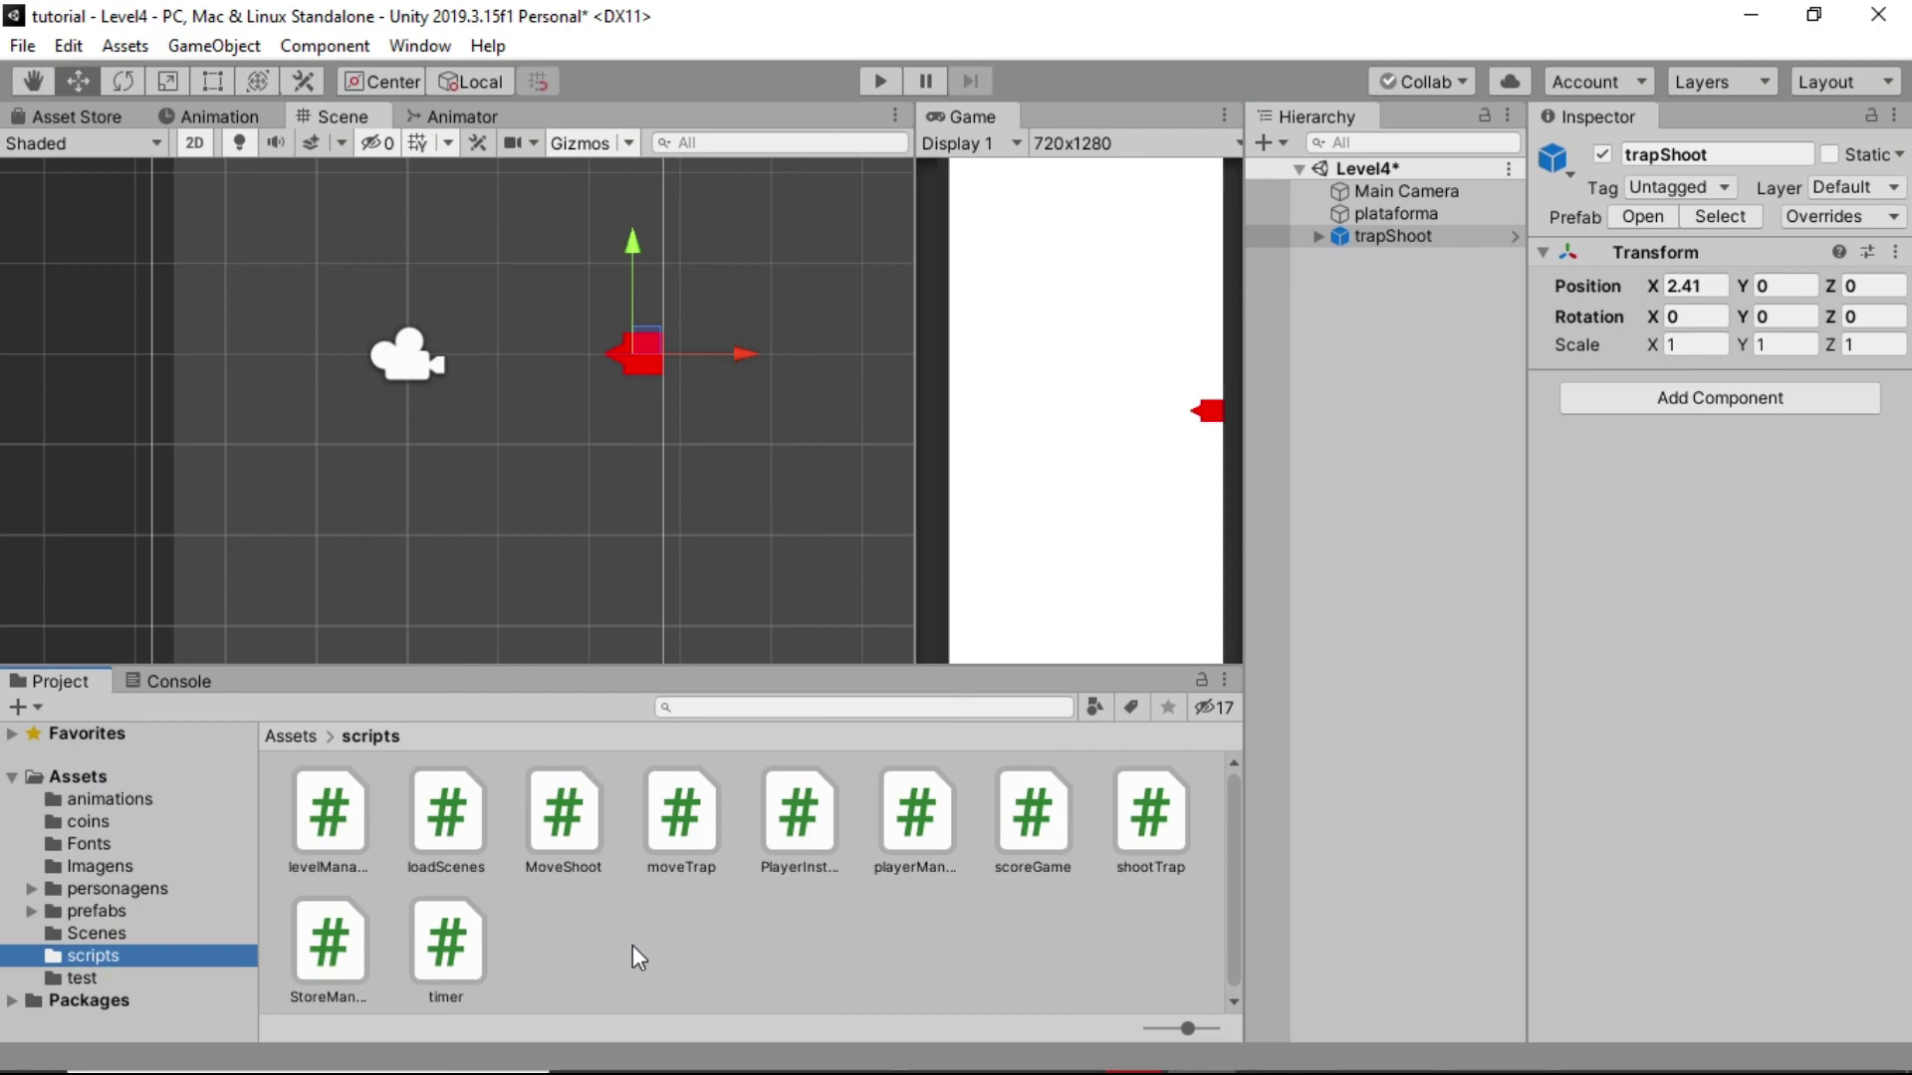
double_click(915, 811)
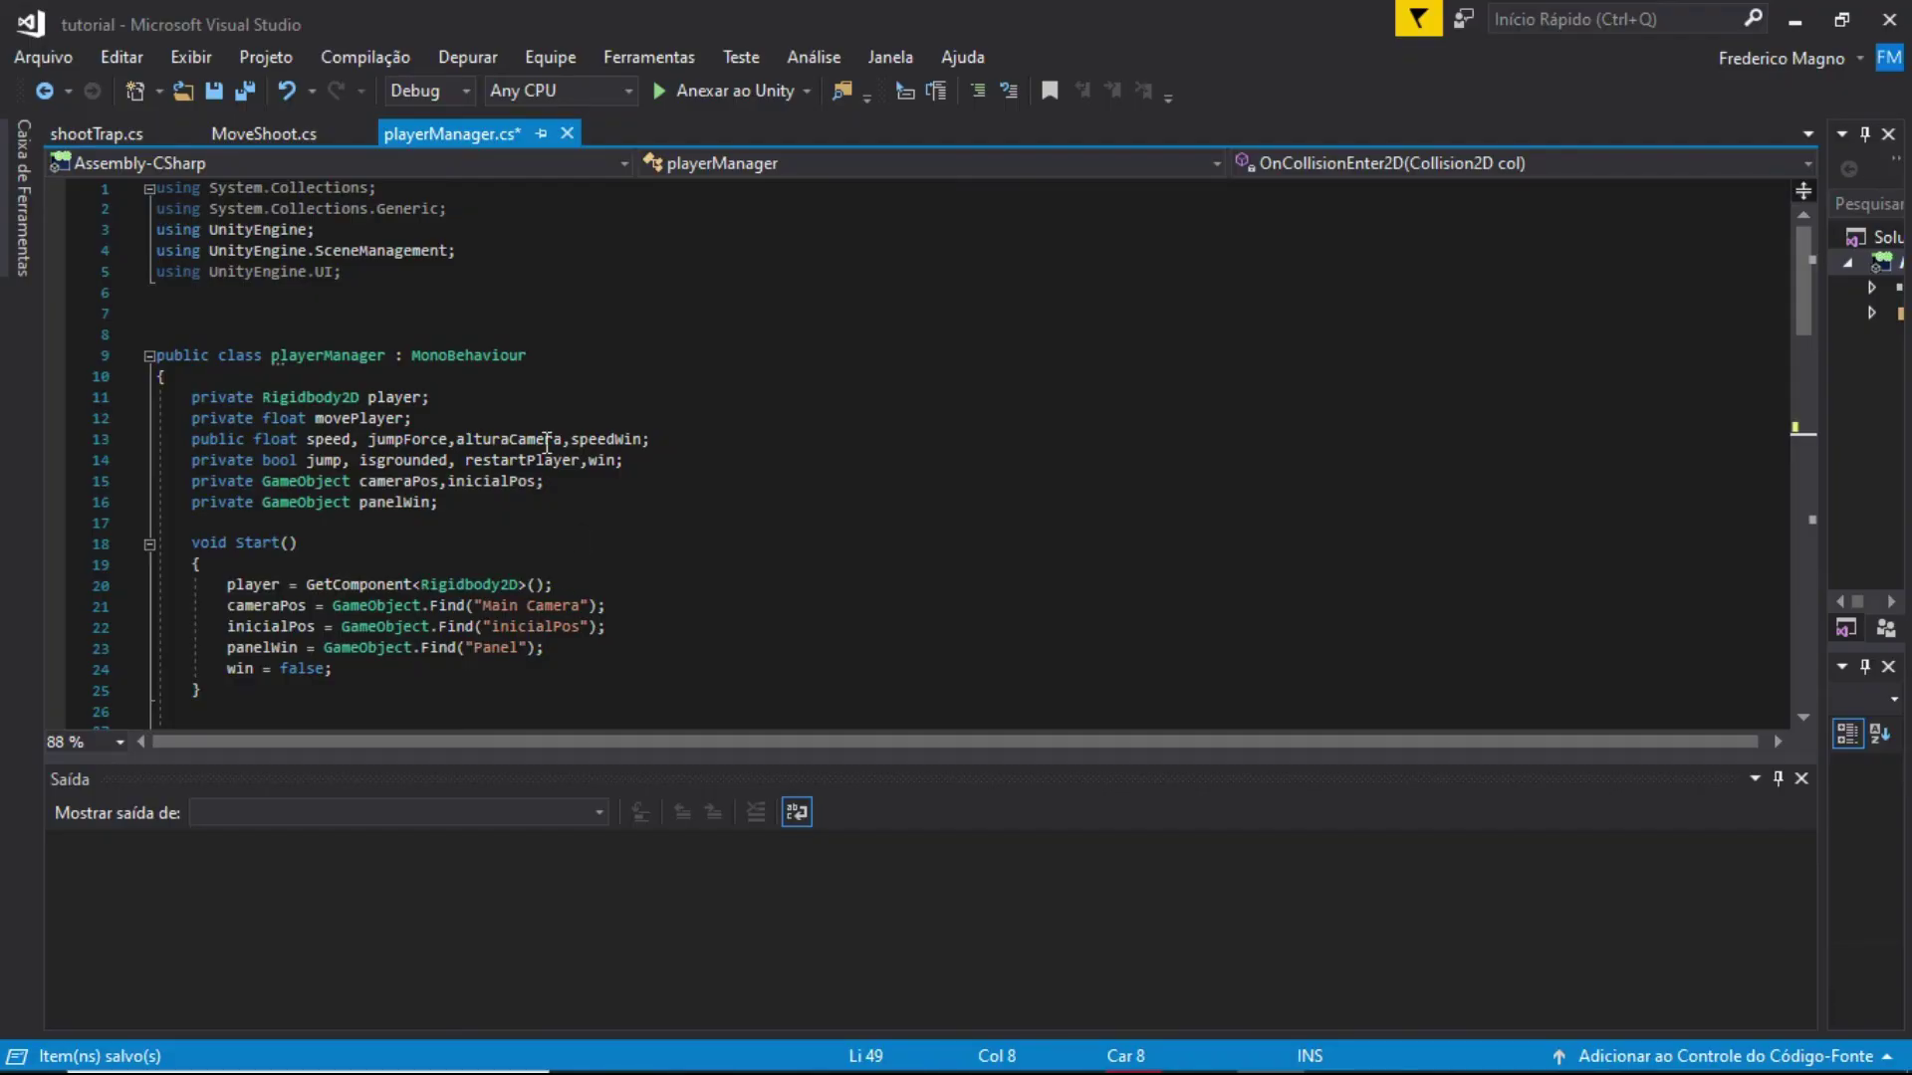
scroll(705, 534, "down", 1)
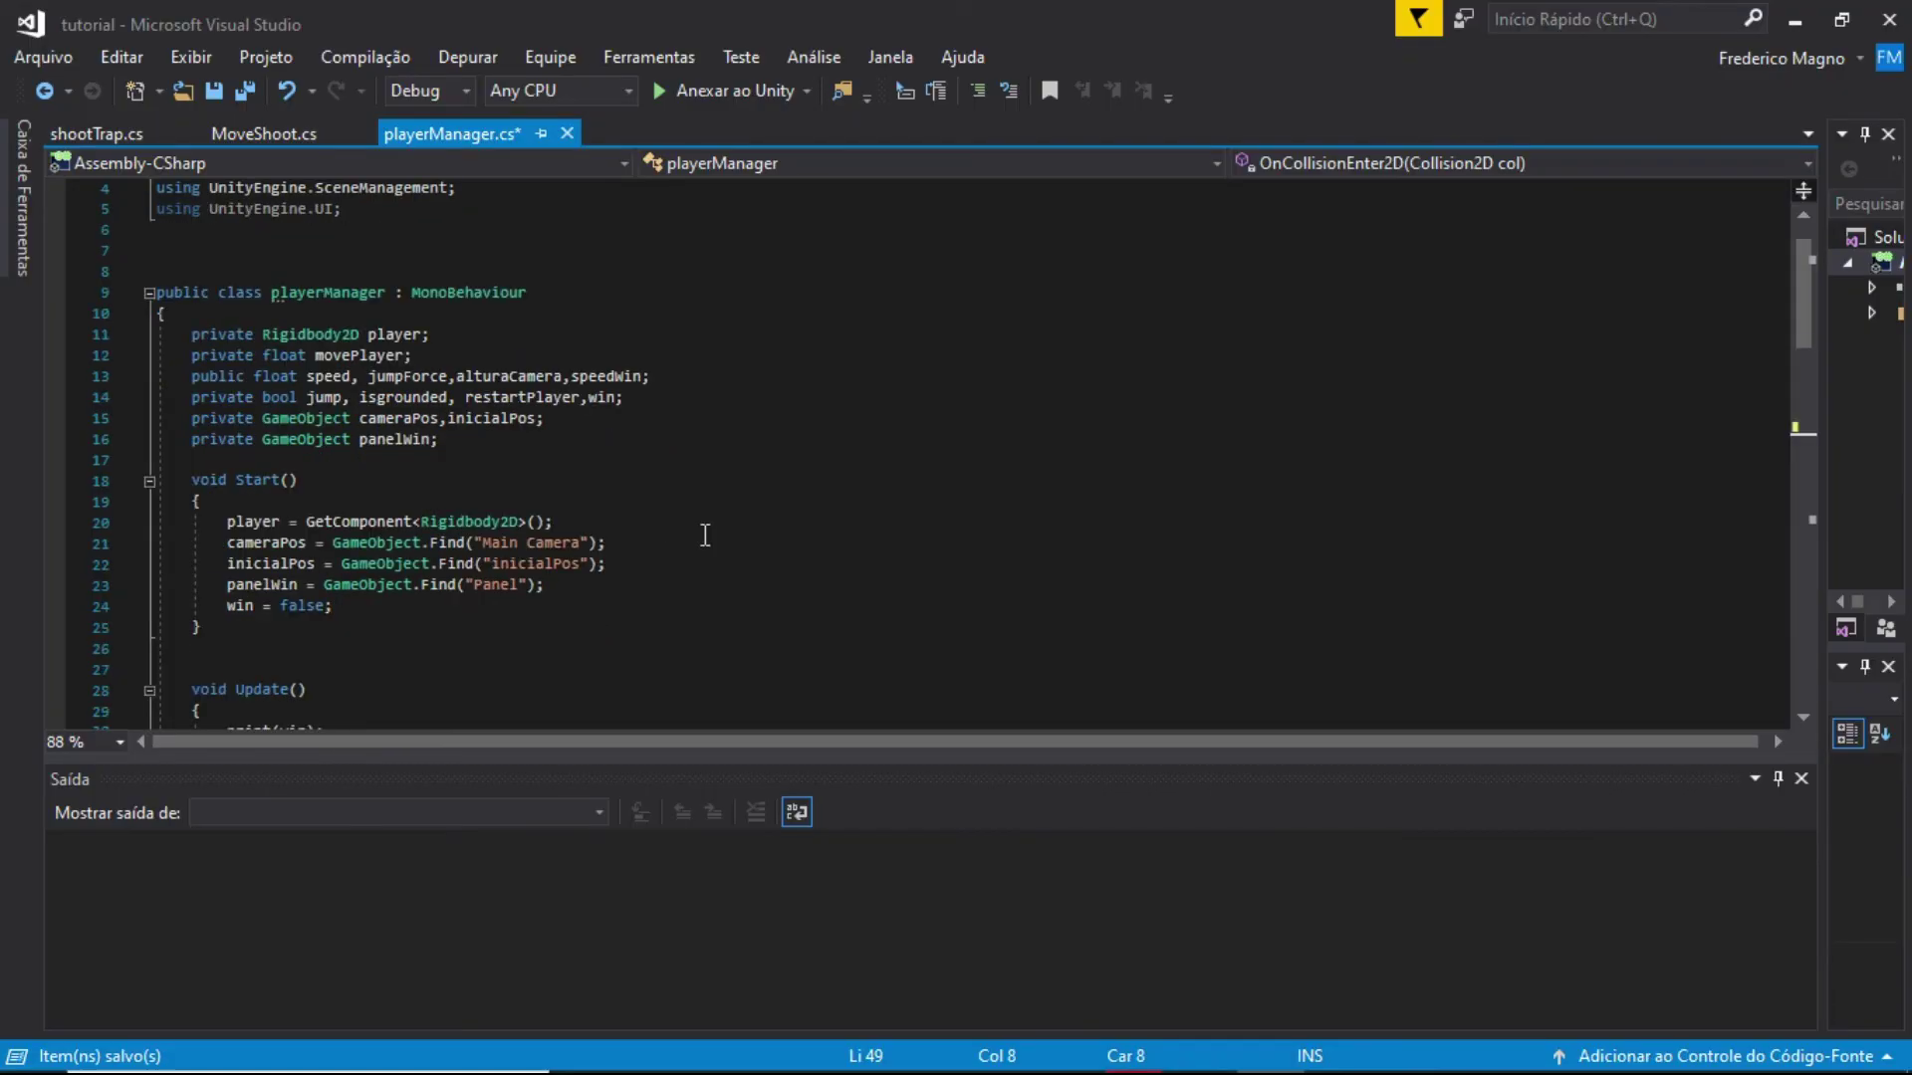
scroll(705, 535, "down", 2)
scroll(507, 553, "down", 7)
scroll(507, 554, "down", 3)
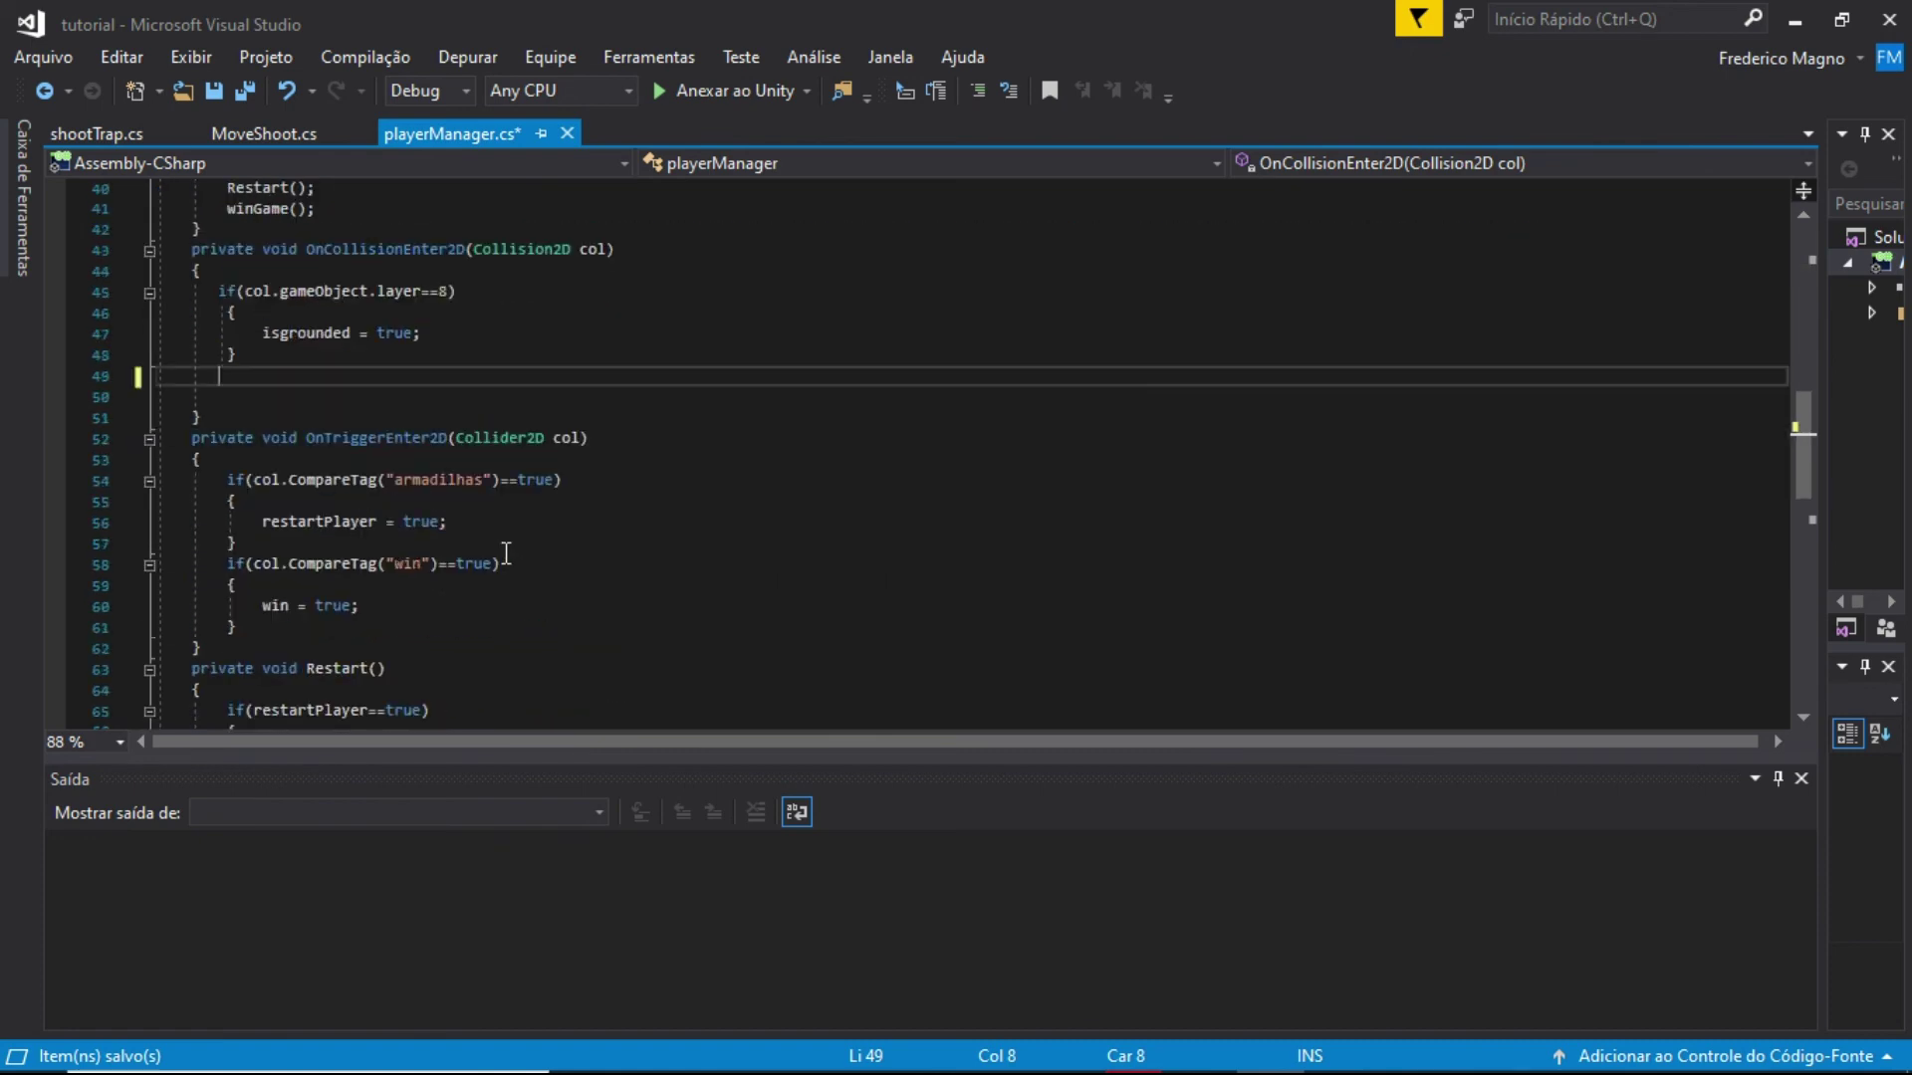
left_click_drag(262, 523, 498, 525)
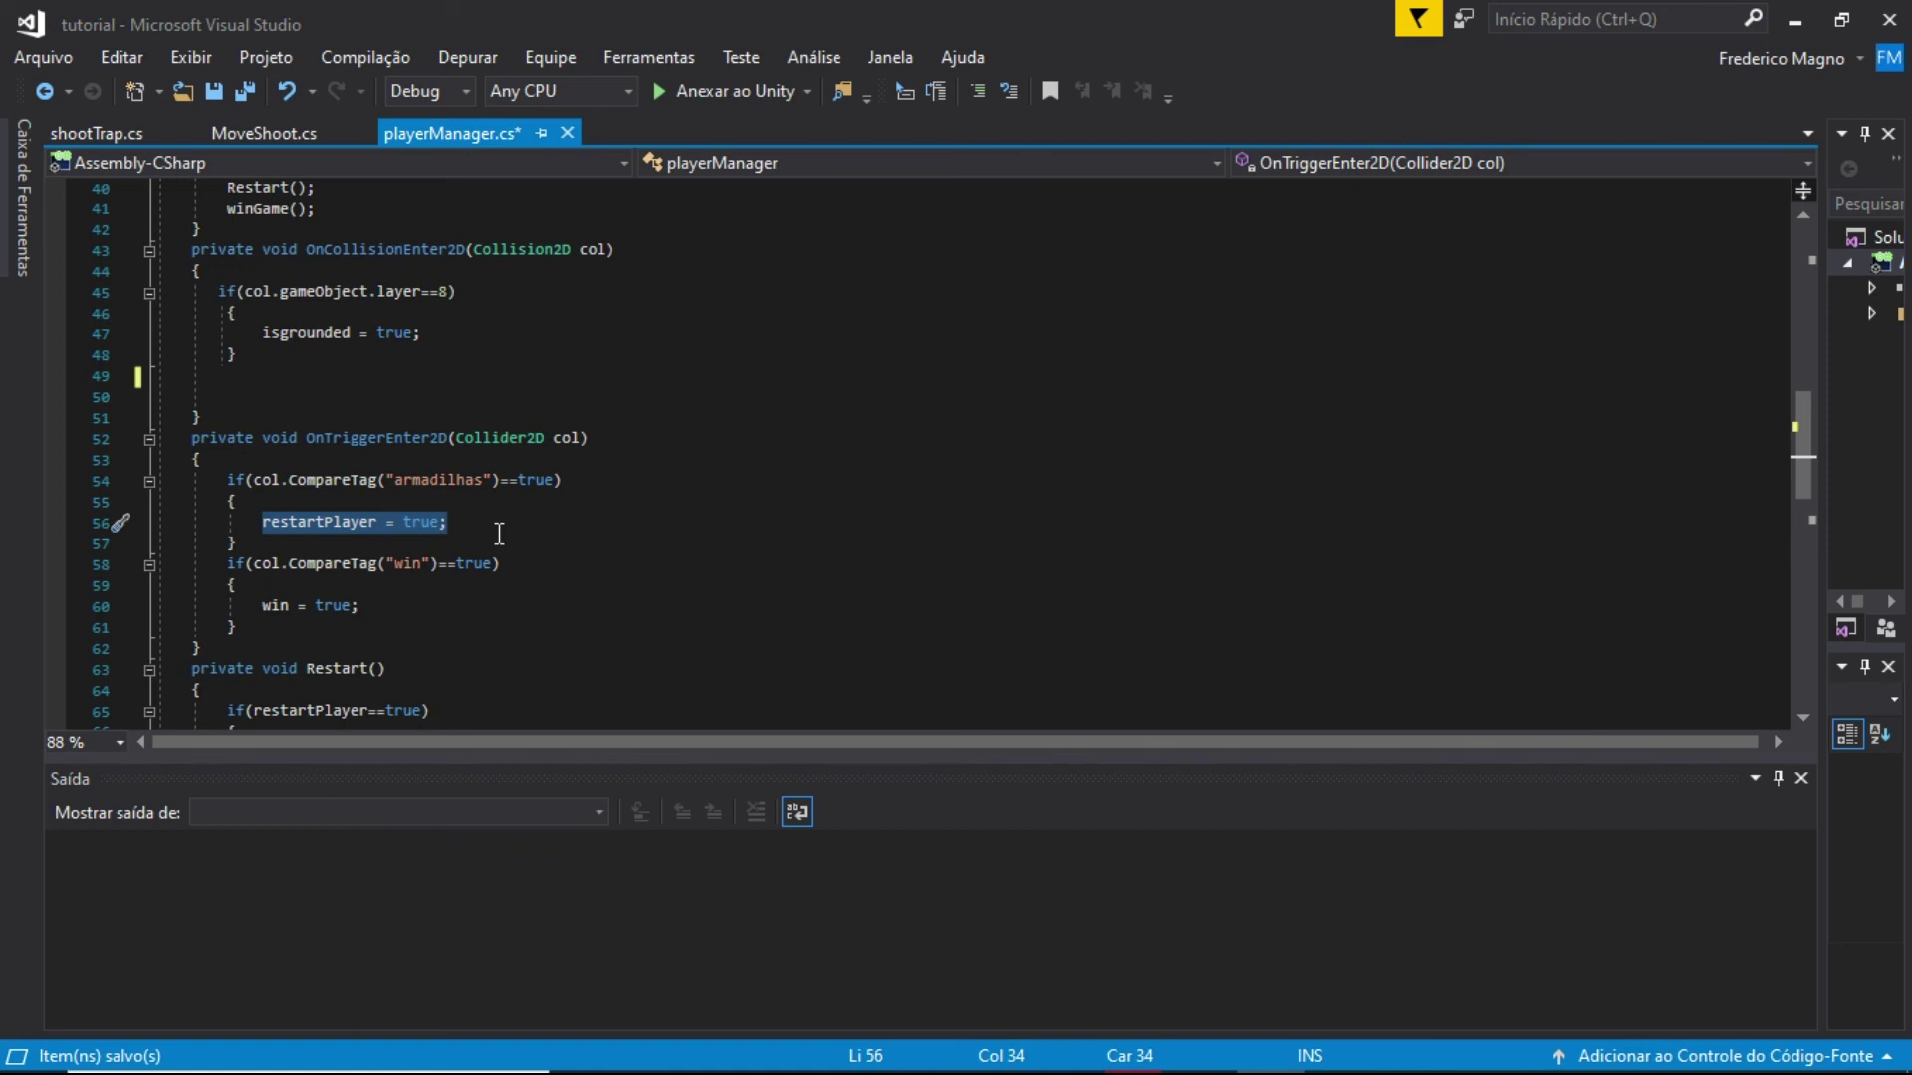
left_click(499, 524)
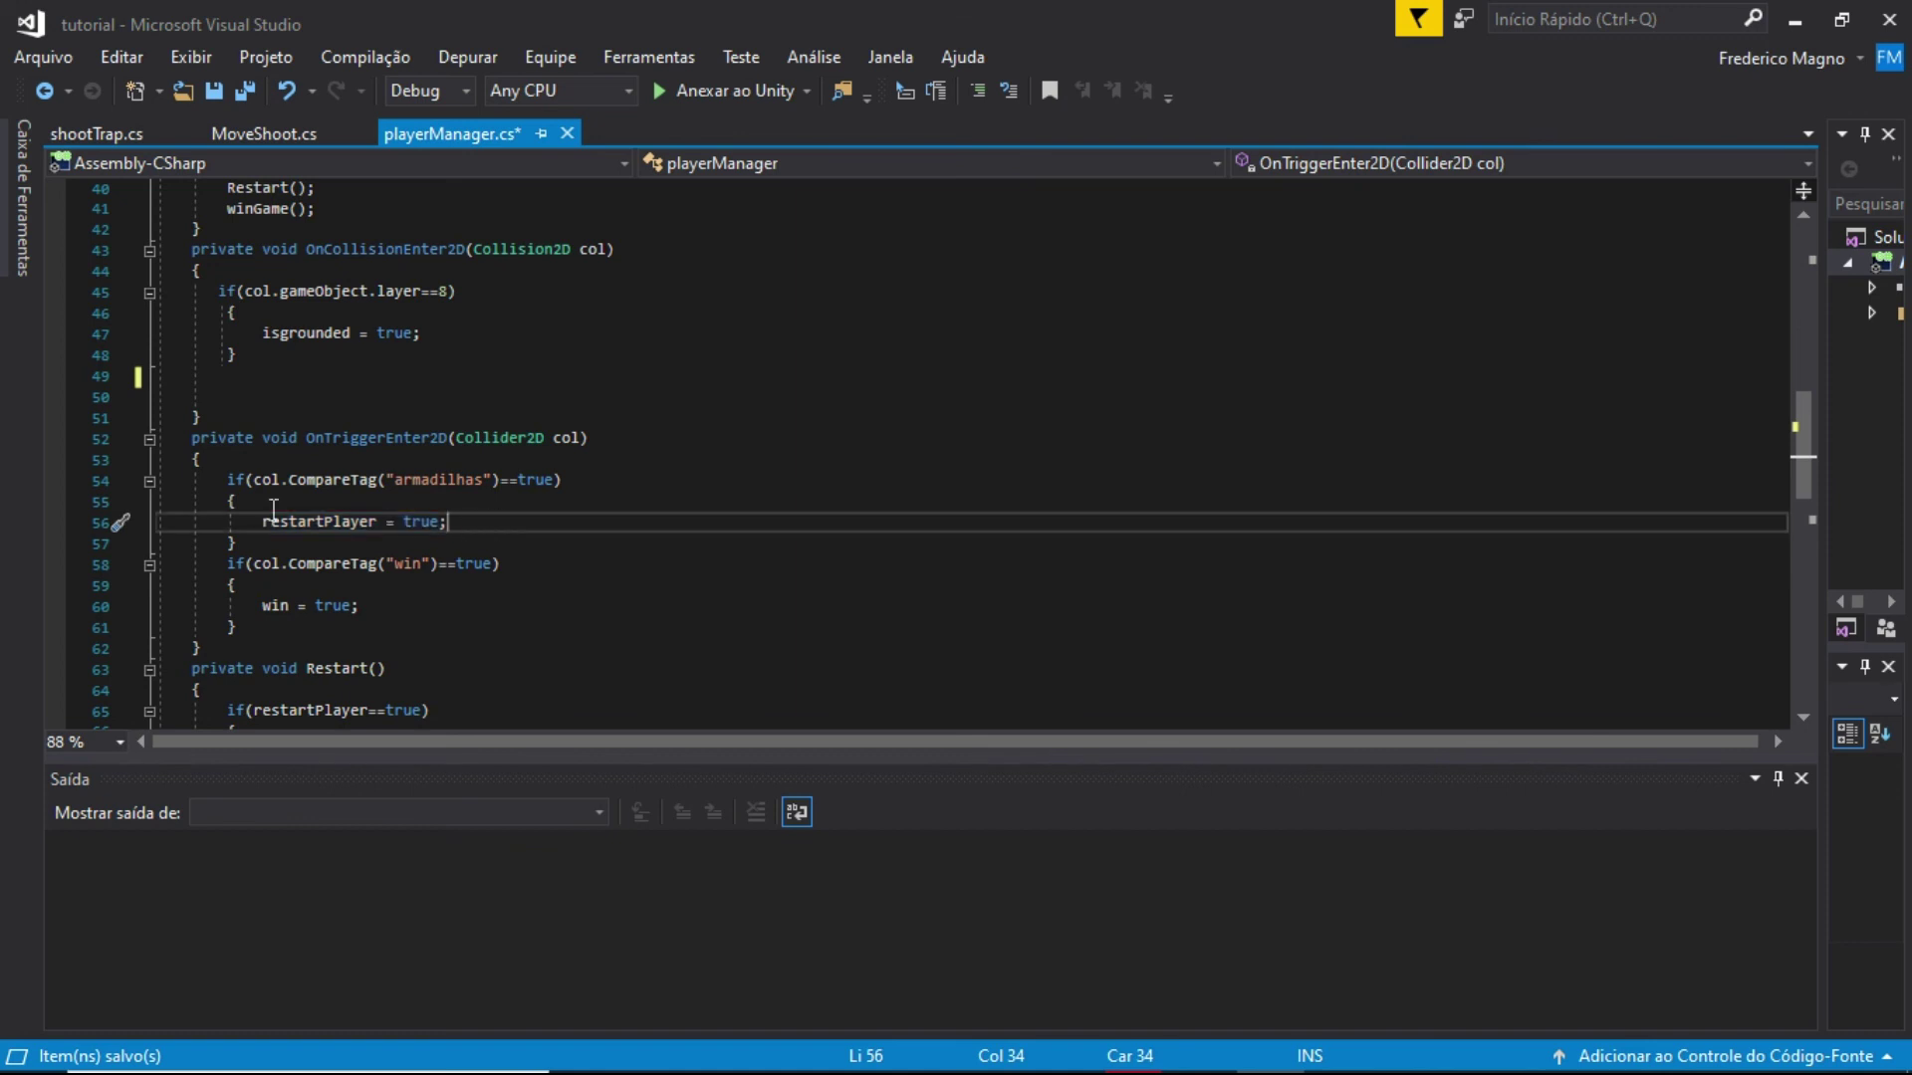
left_click_drag(246, 480, 553, 482)
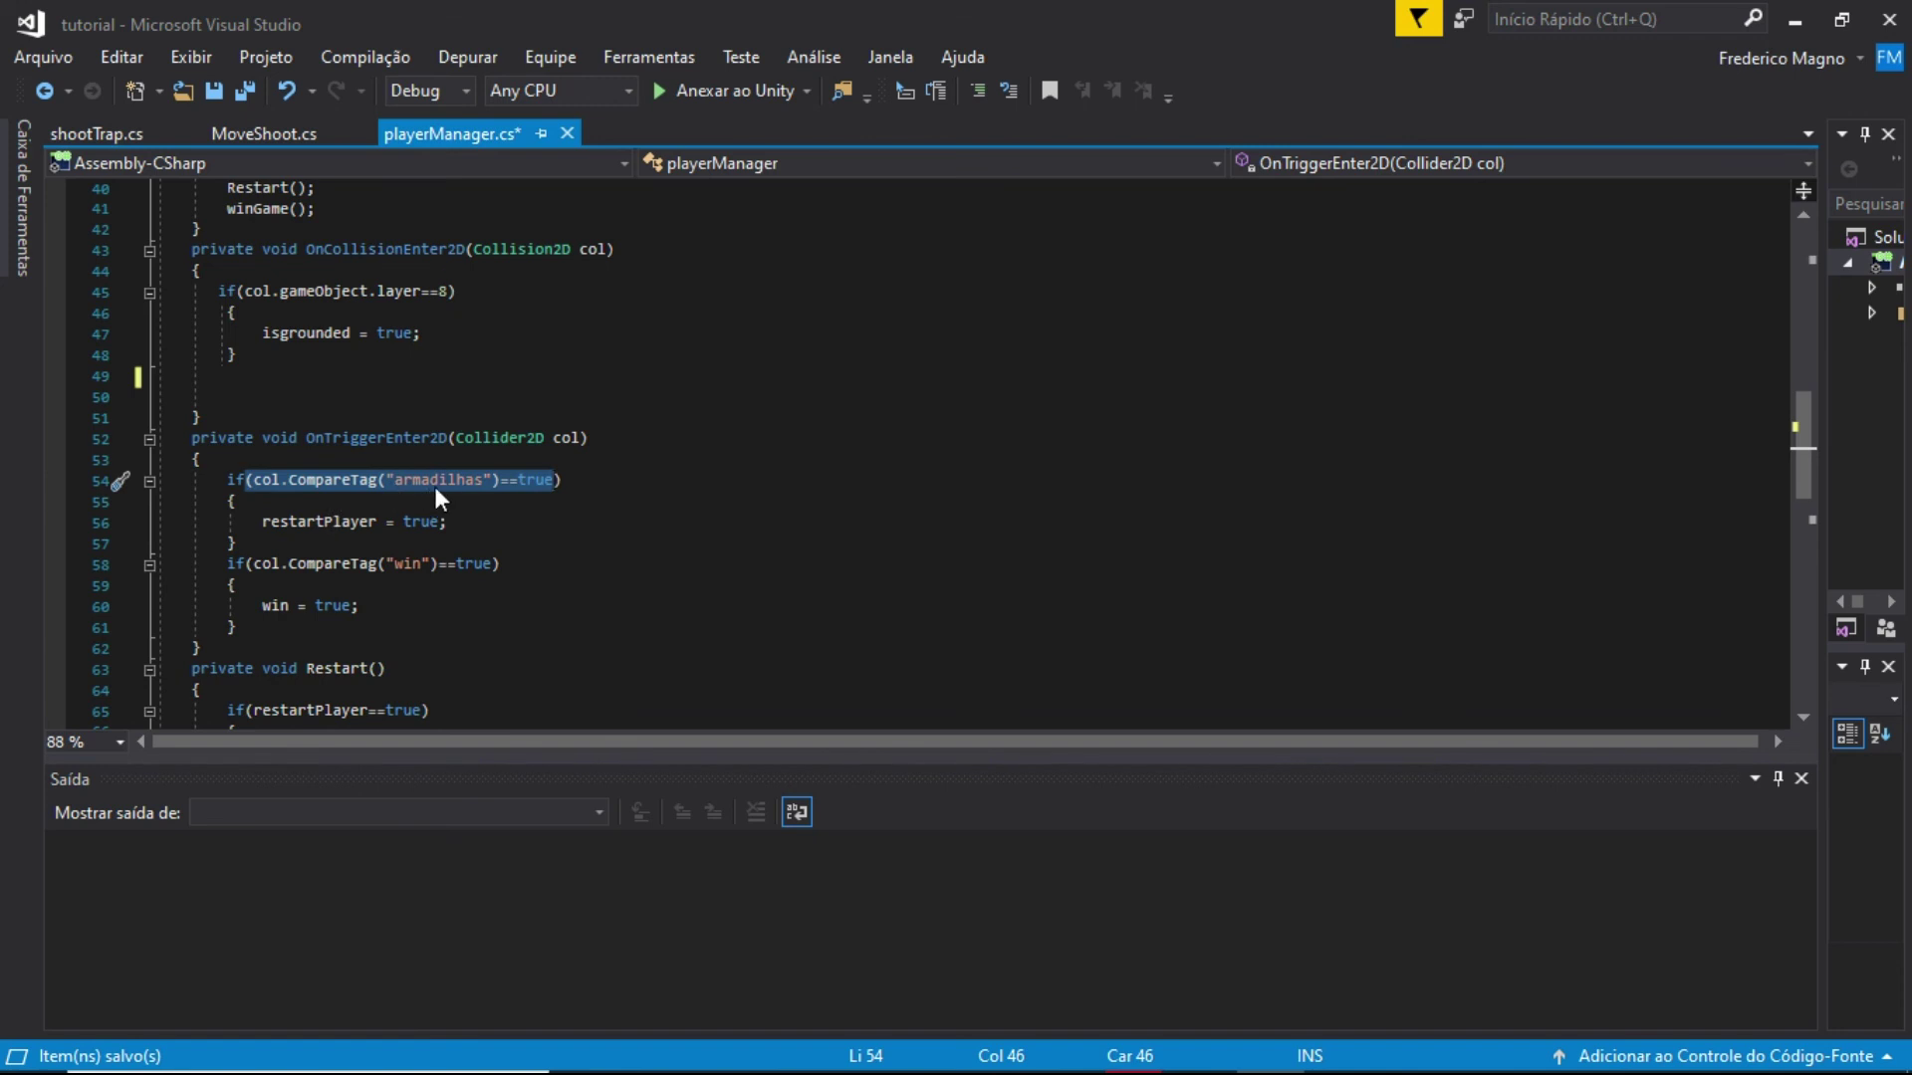
left_click(468, 522)
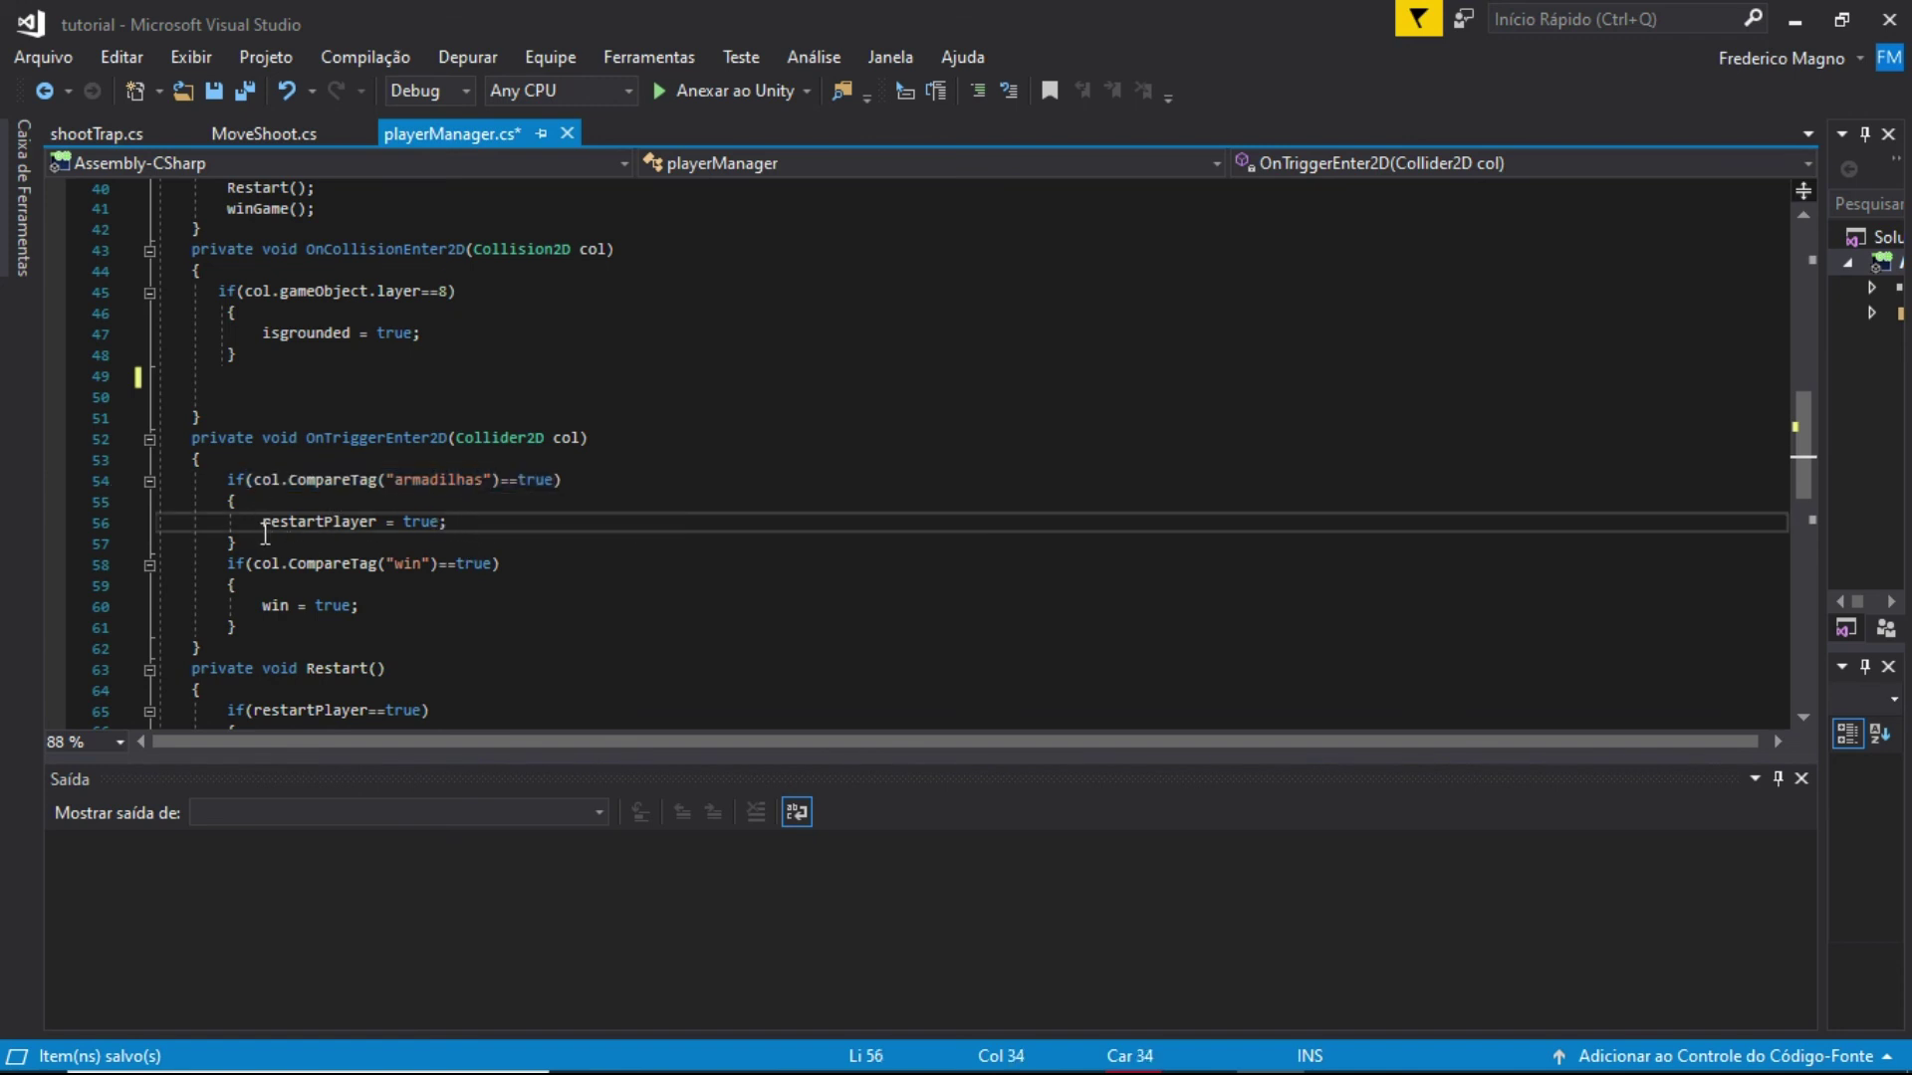
left_click_drag(256, 525, 468, 522)
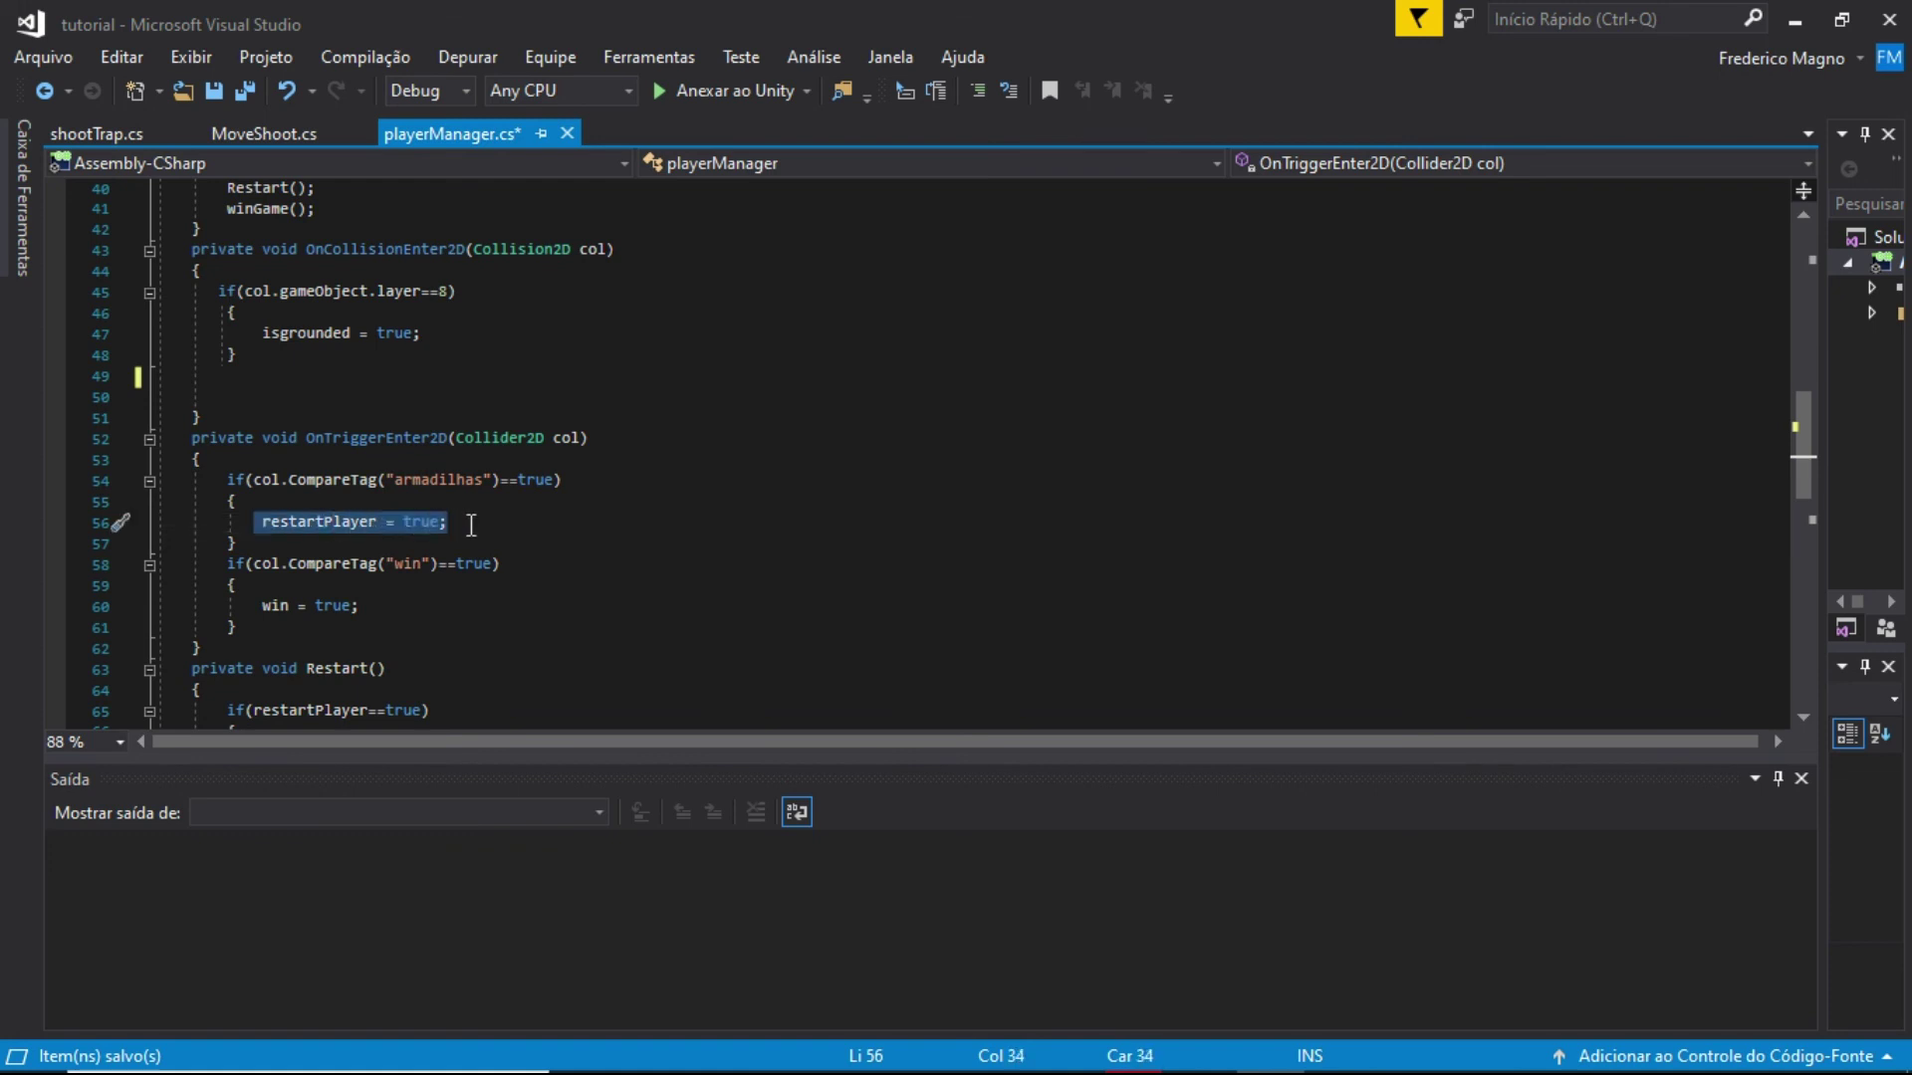
left_click(476, 522)
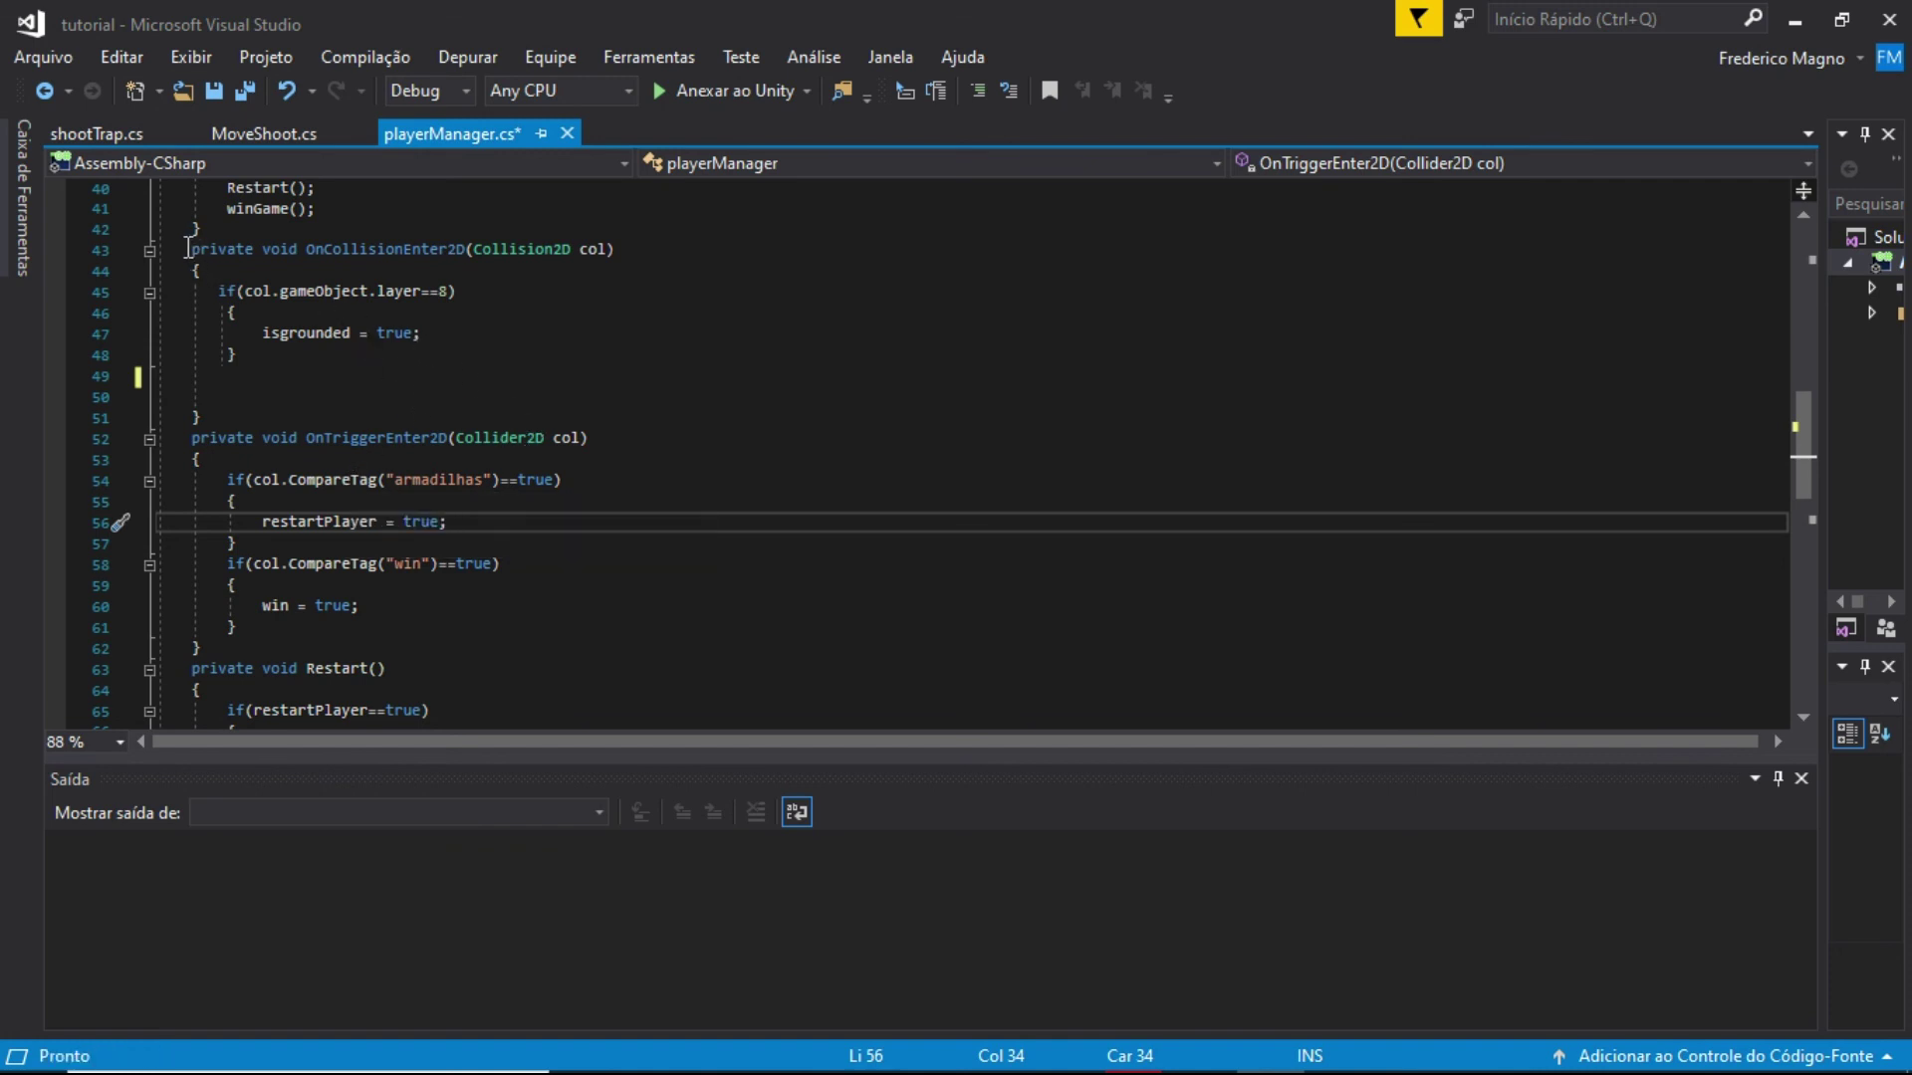
left_click_drag(187, 247, 422, 249)
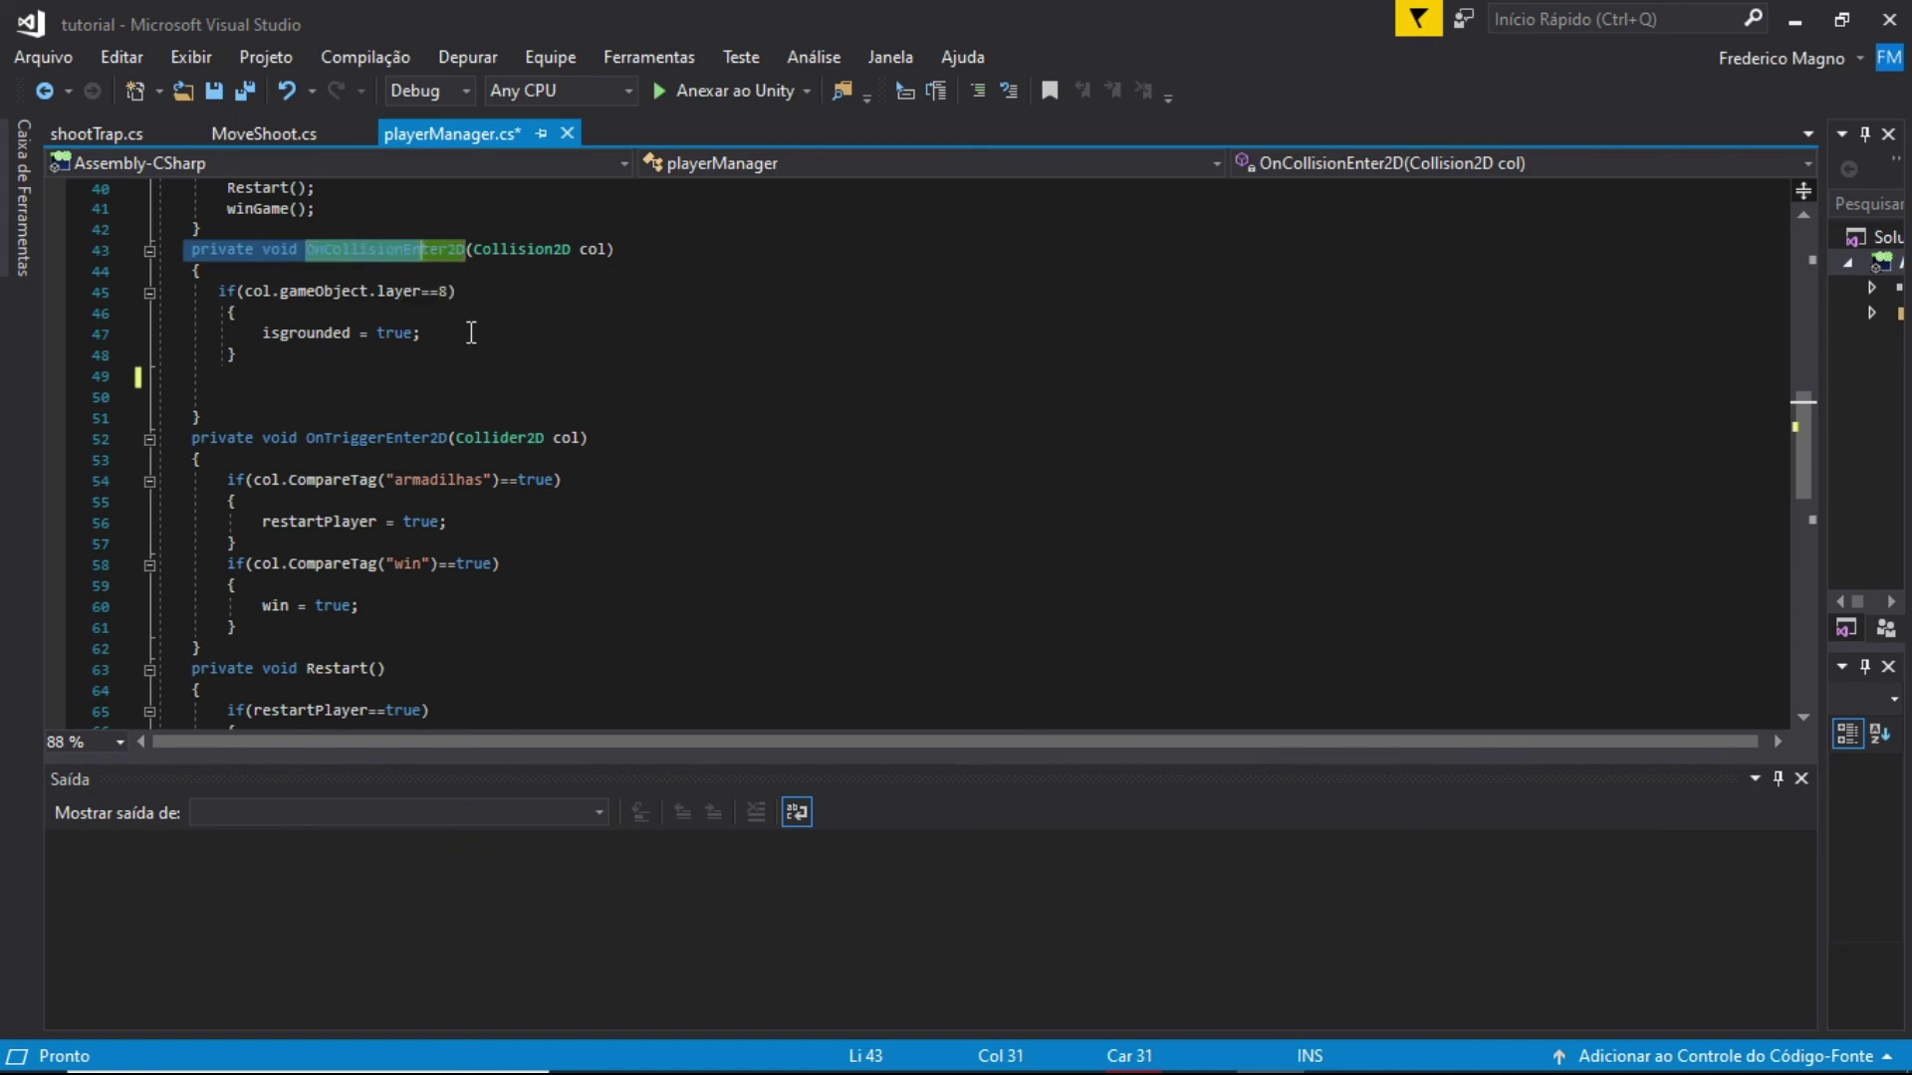
left_click(440, 315)
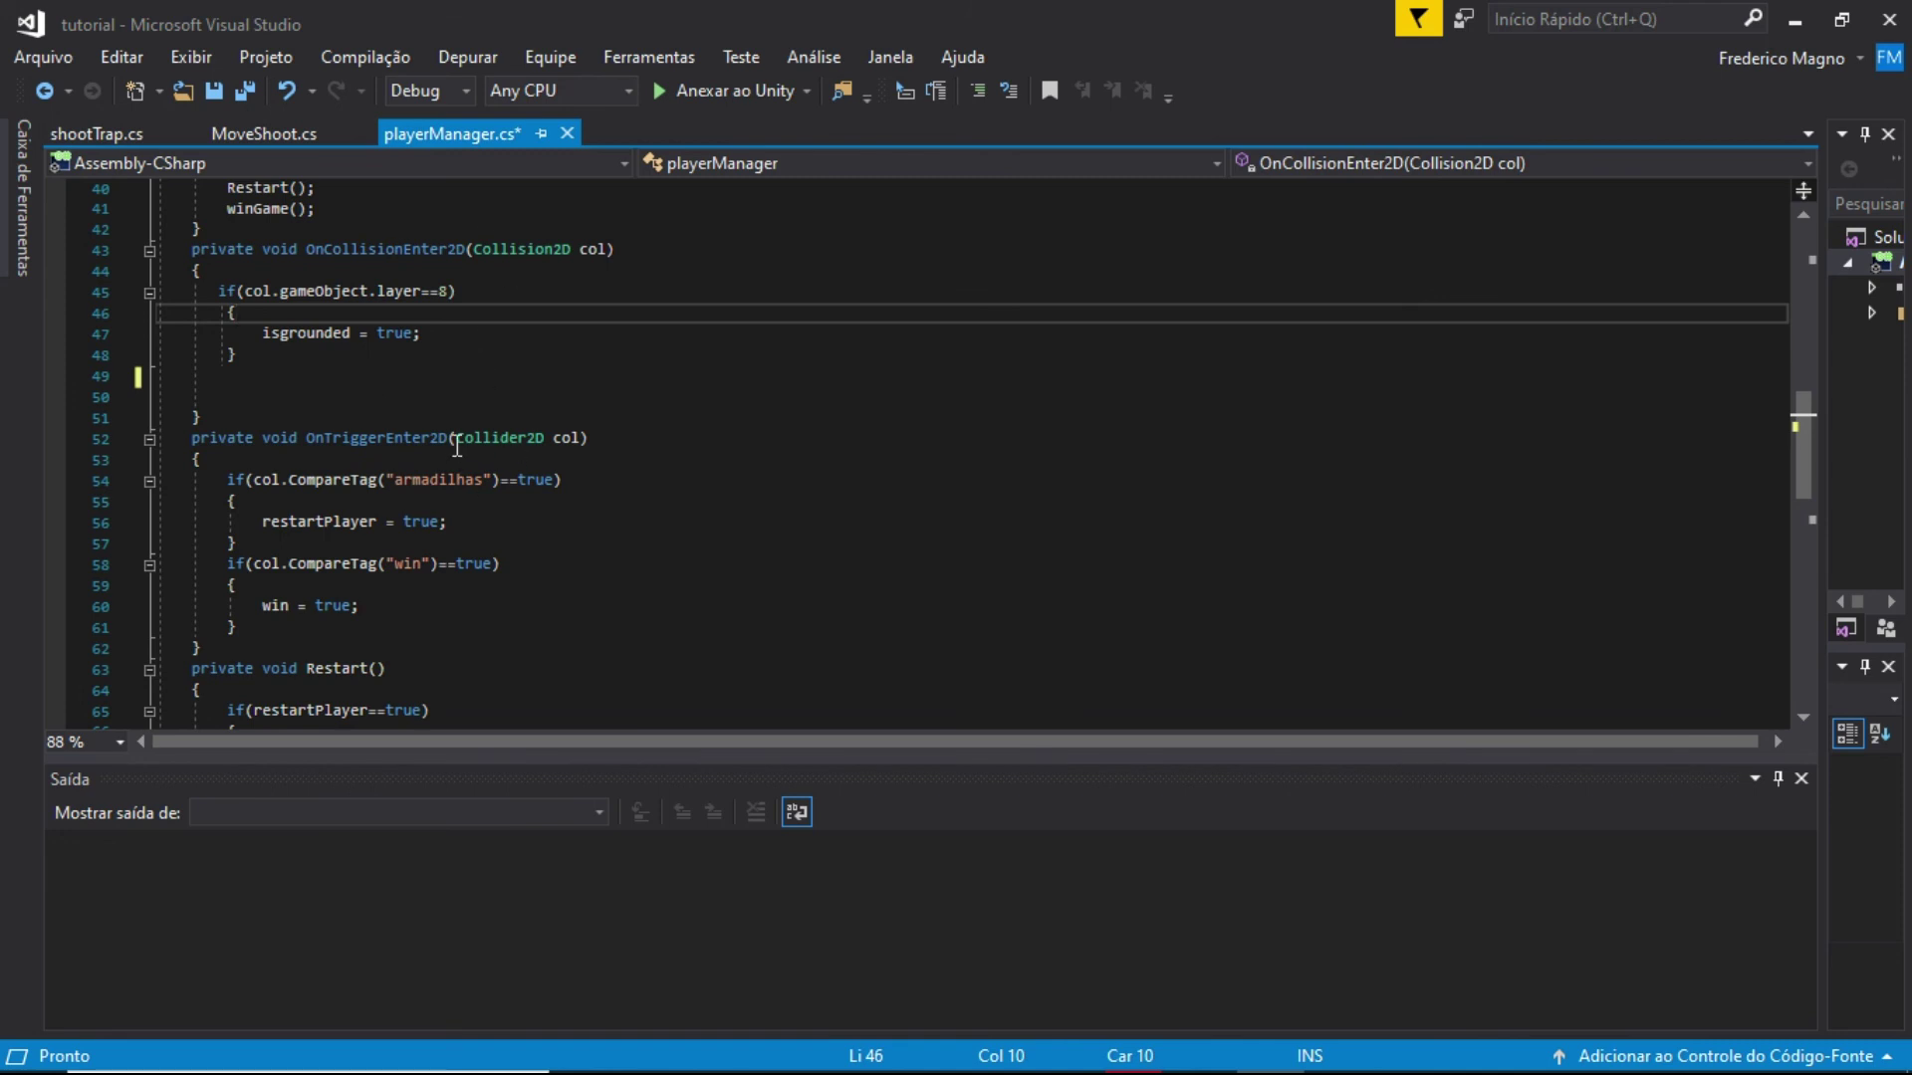
left_click(454, 339)
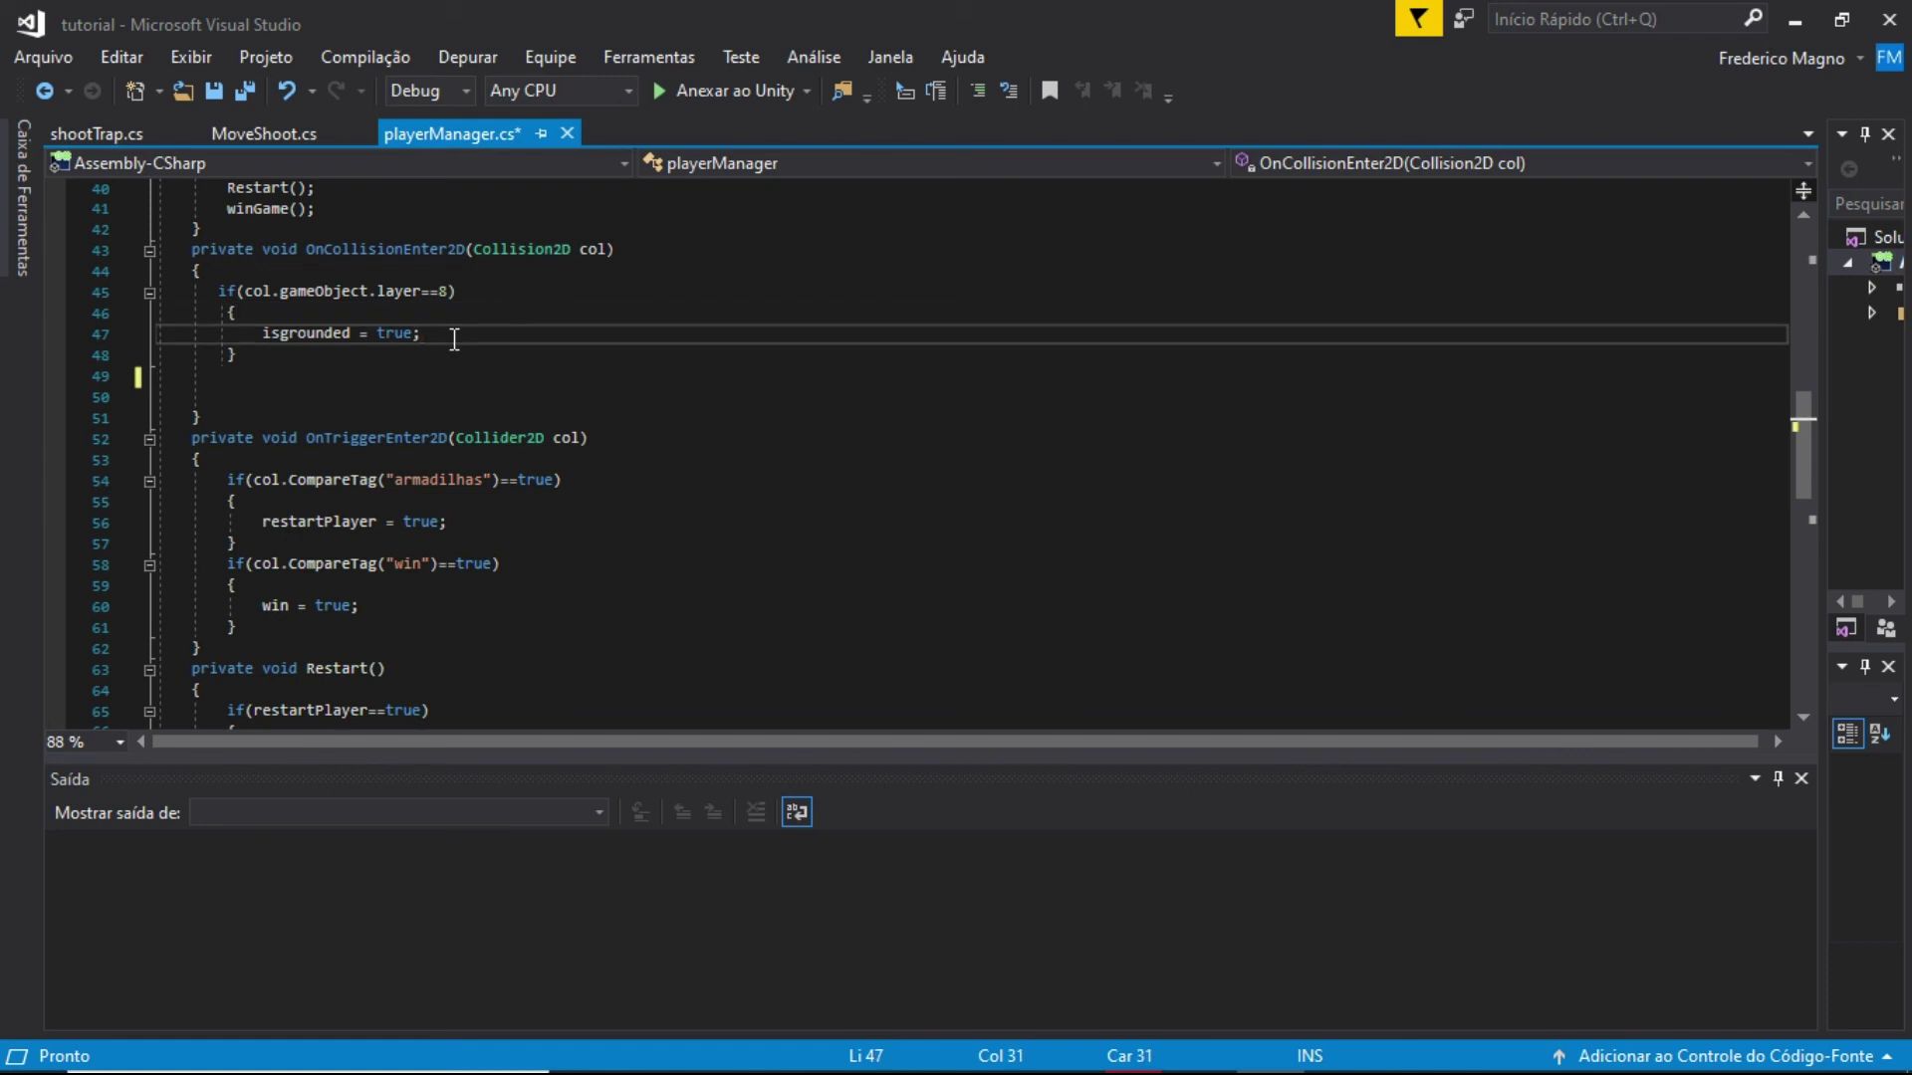
scroll(454, 340, "up", 1)
left_click_drag(175, 312, 637, 315)
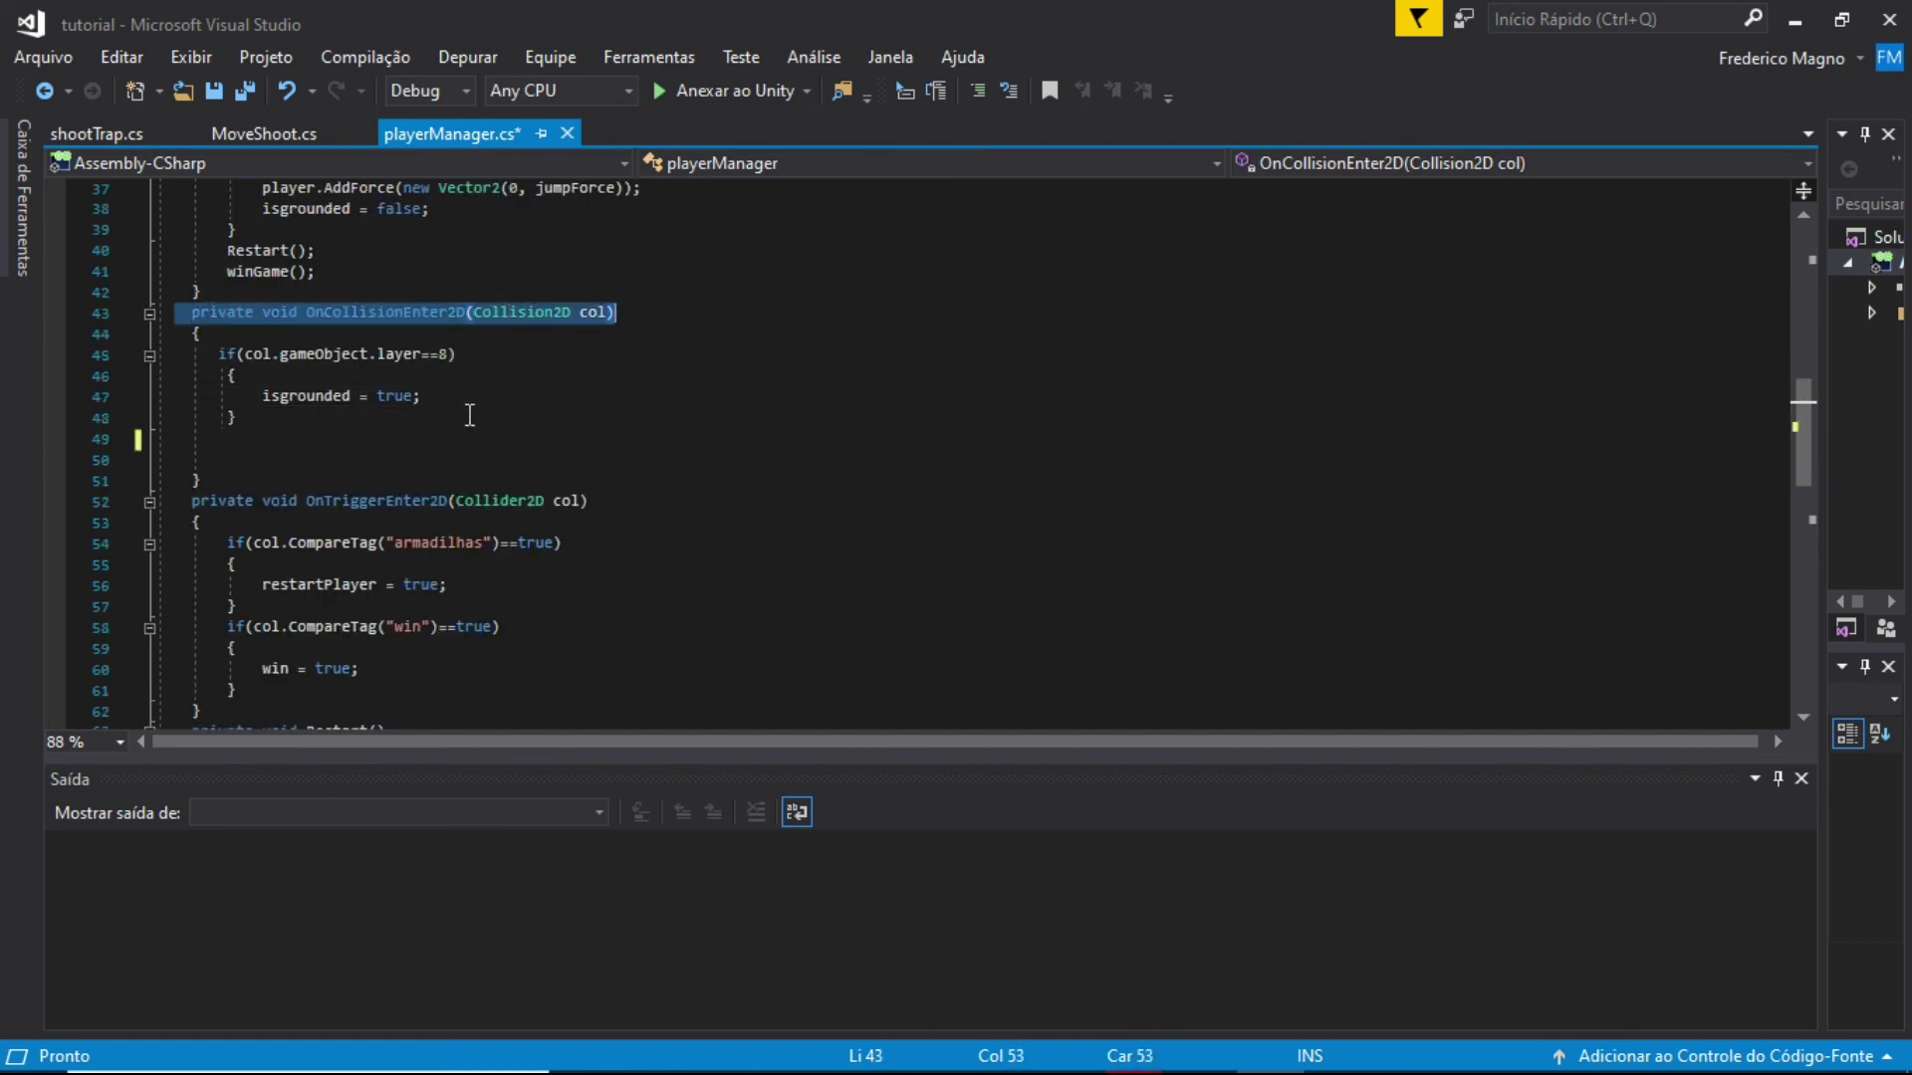
left_click(437, 402)
left_click_drag(245, 400, 463, 430)
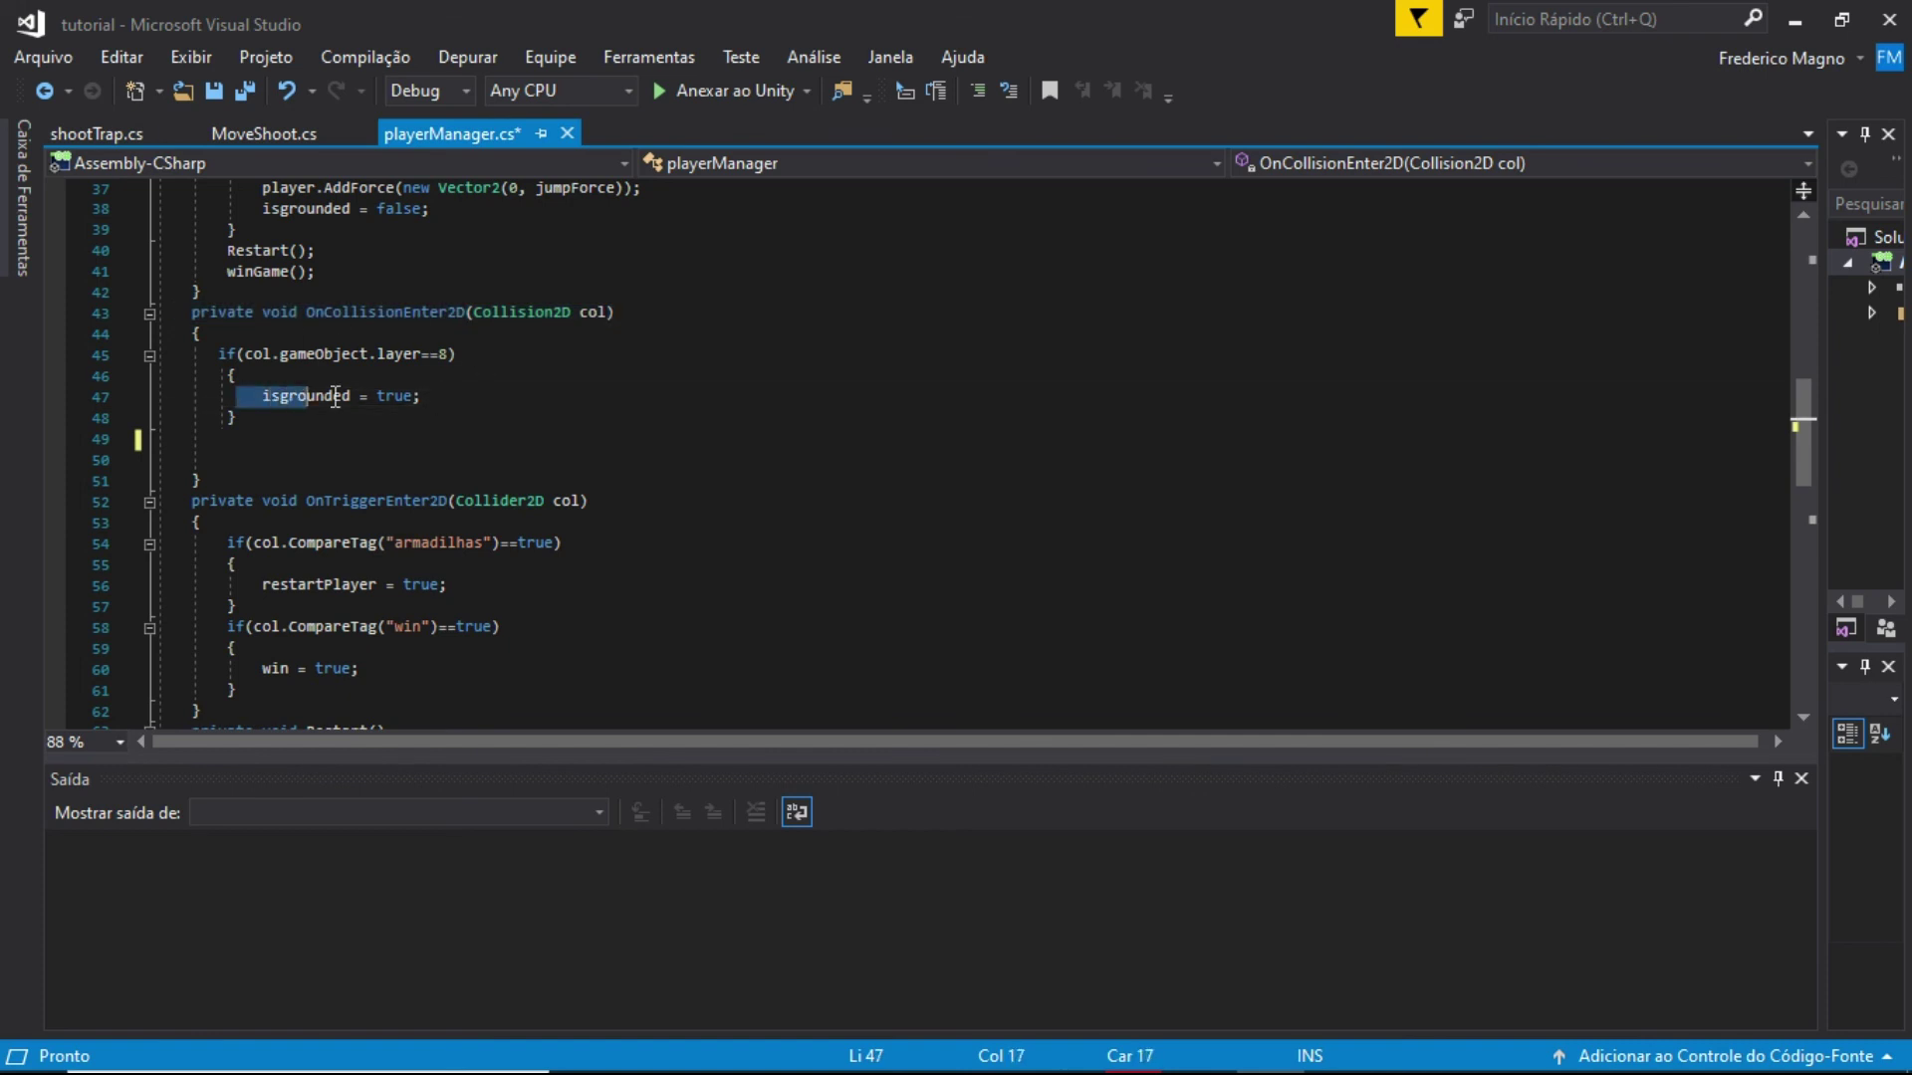
mouse_move(390, 355)
left_mouse_down()
mouse_move(456, 354)
mouse_move(243, 406)
left_mouse_up()
left_click(429, 395)
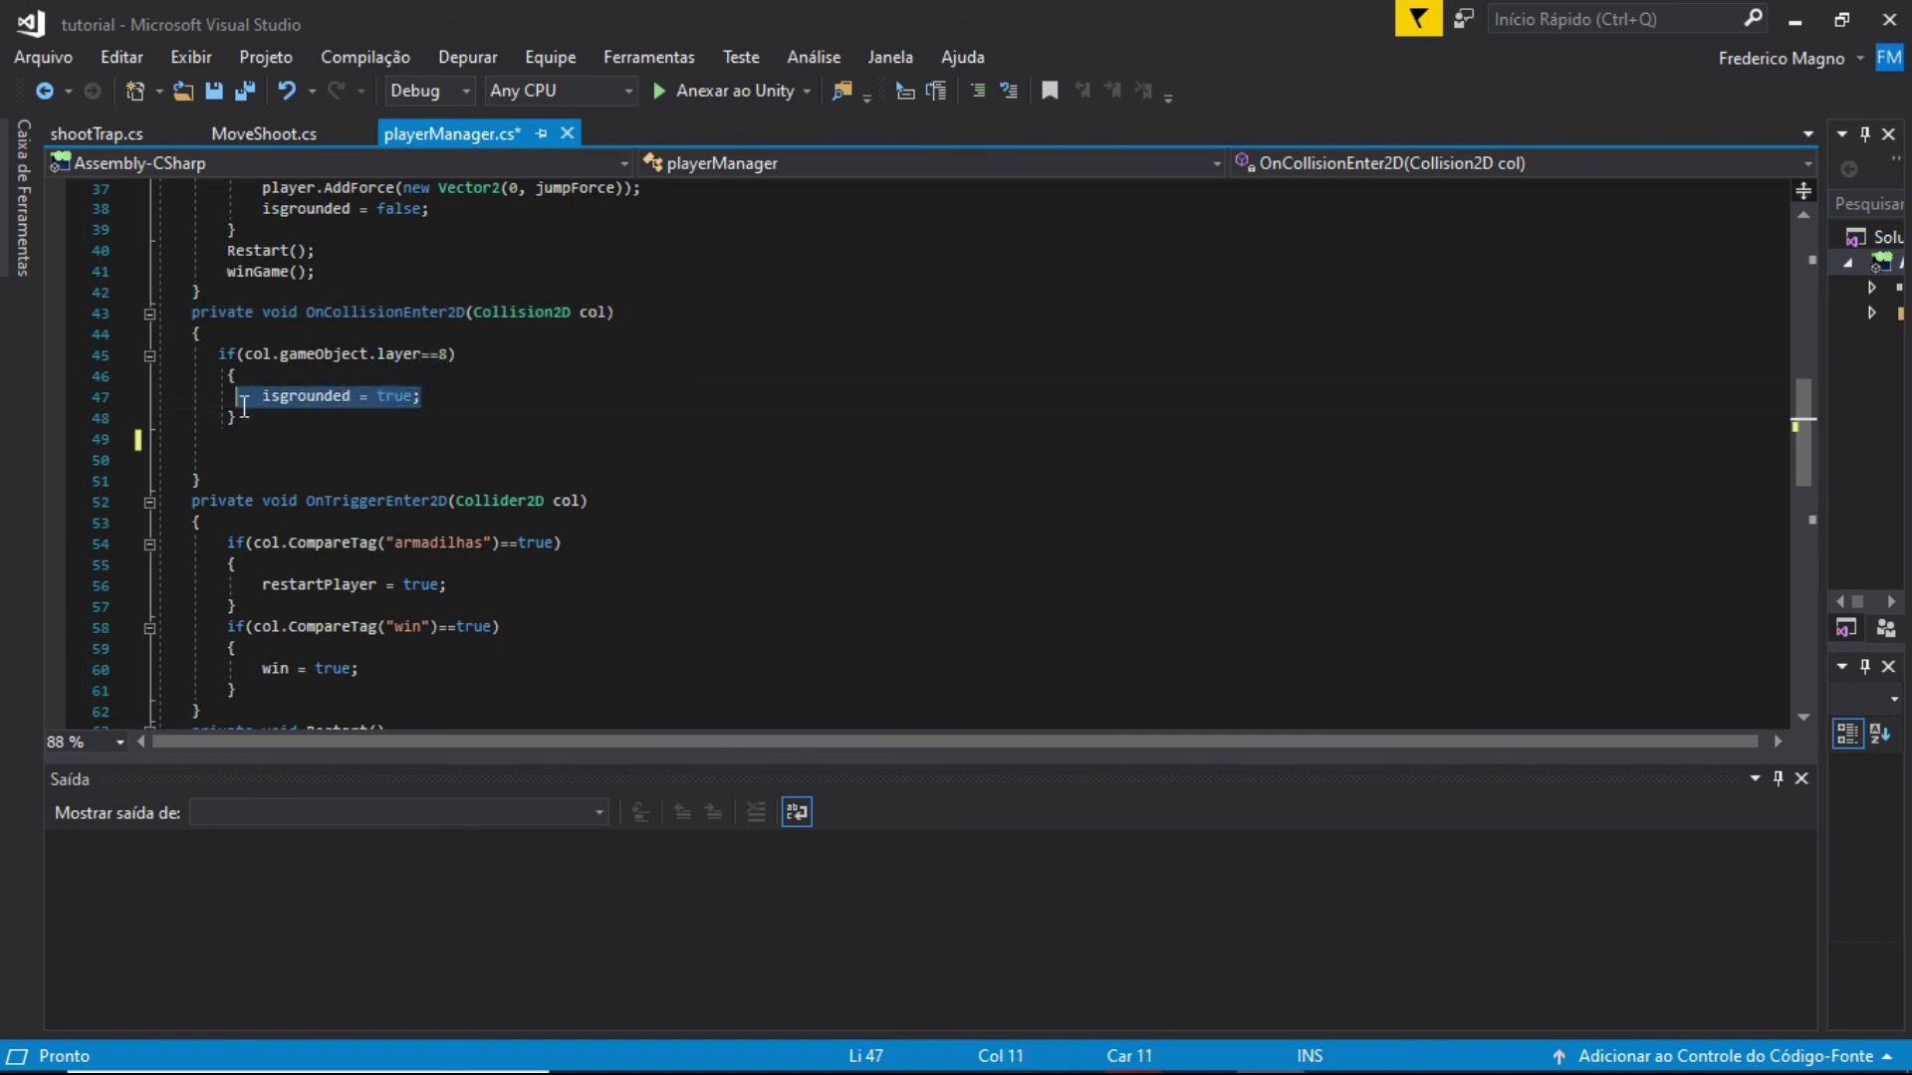
left_click(457, 402)
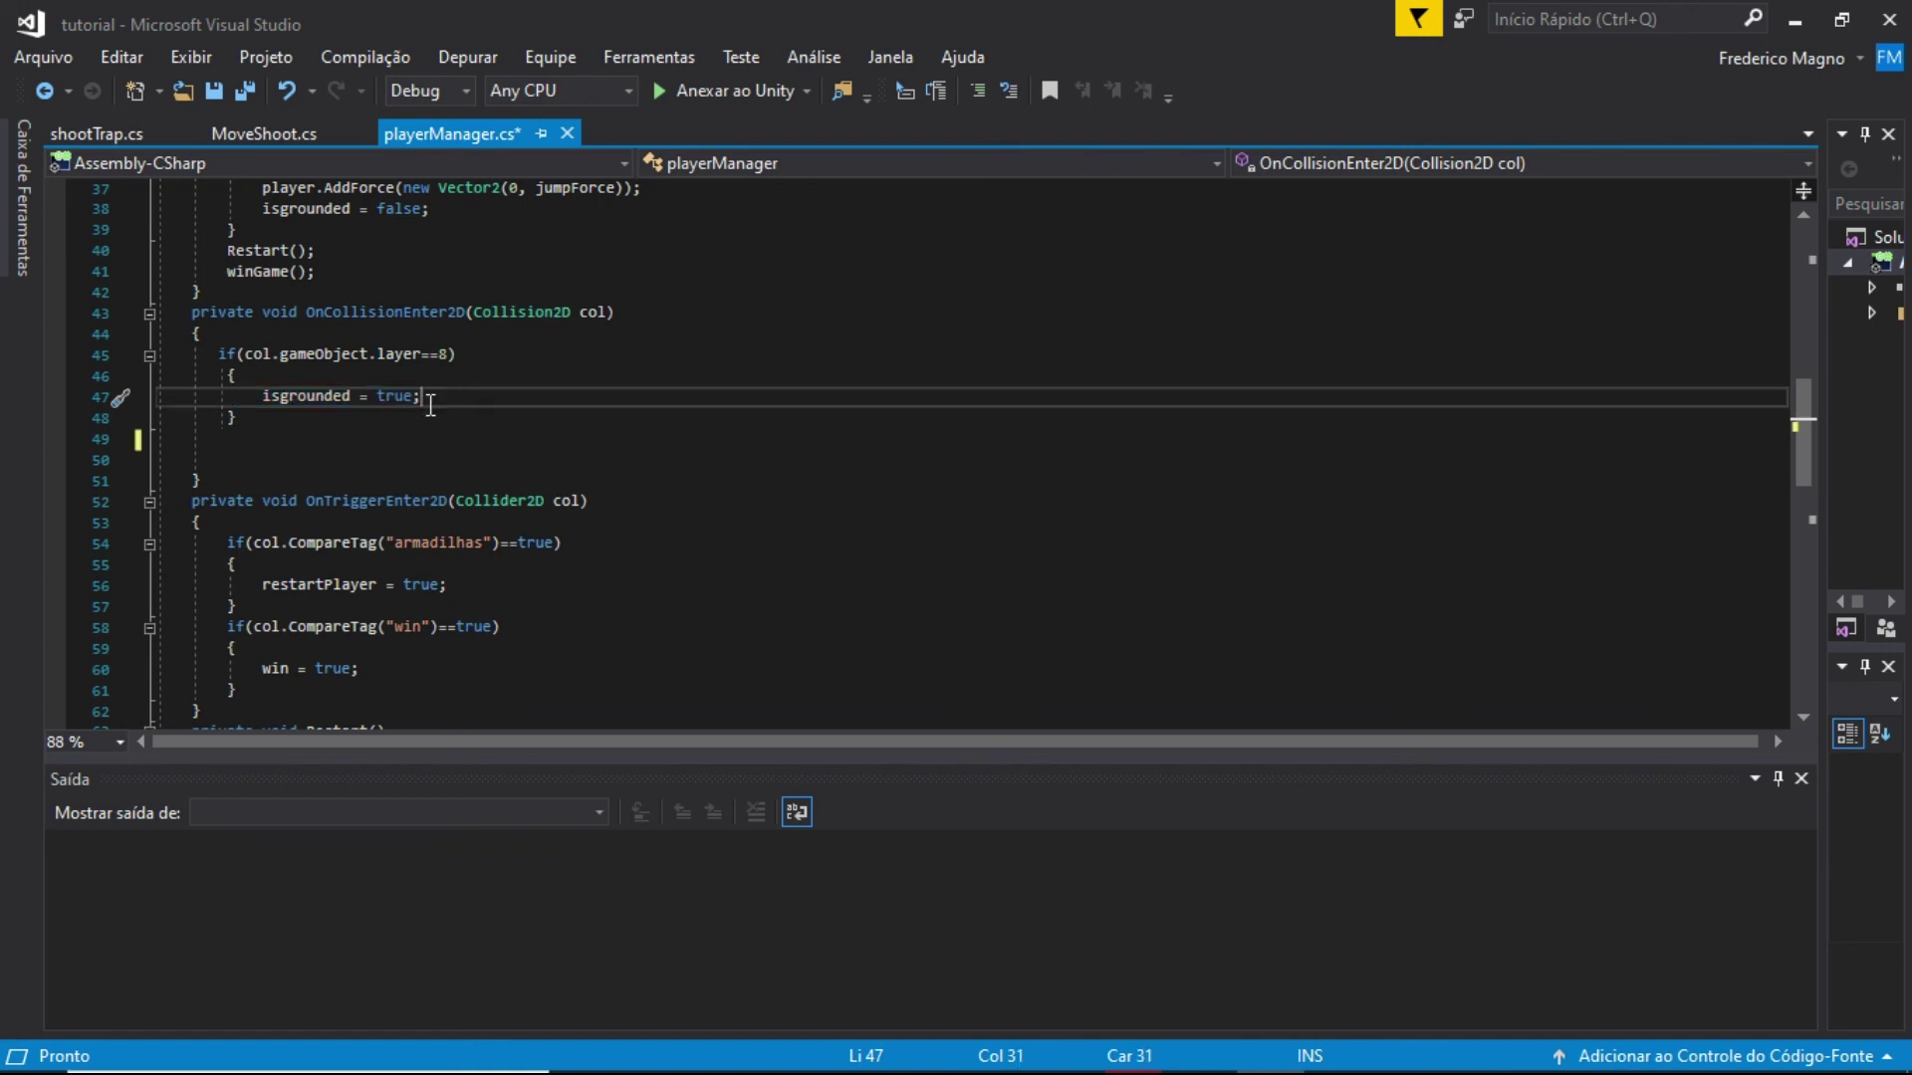
Add an if(col.gameObject.layer==10) condition on a new line 49 in OnCollisionEnter2D
left_click(266, 422)
key("Return")
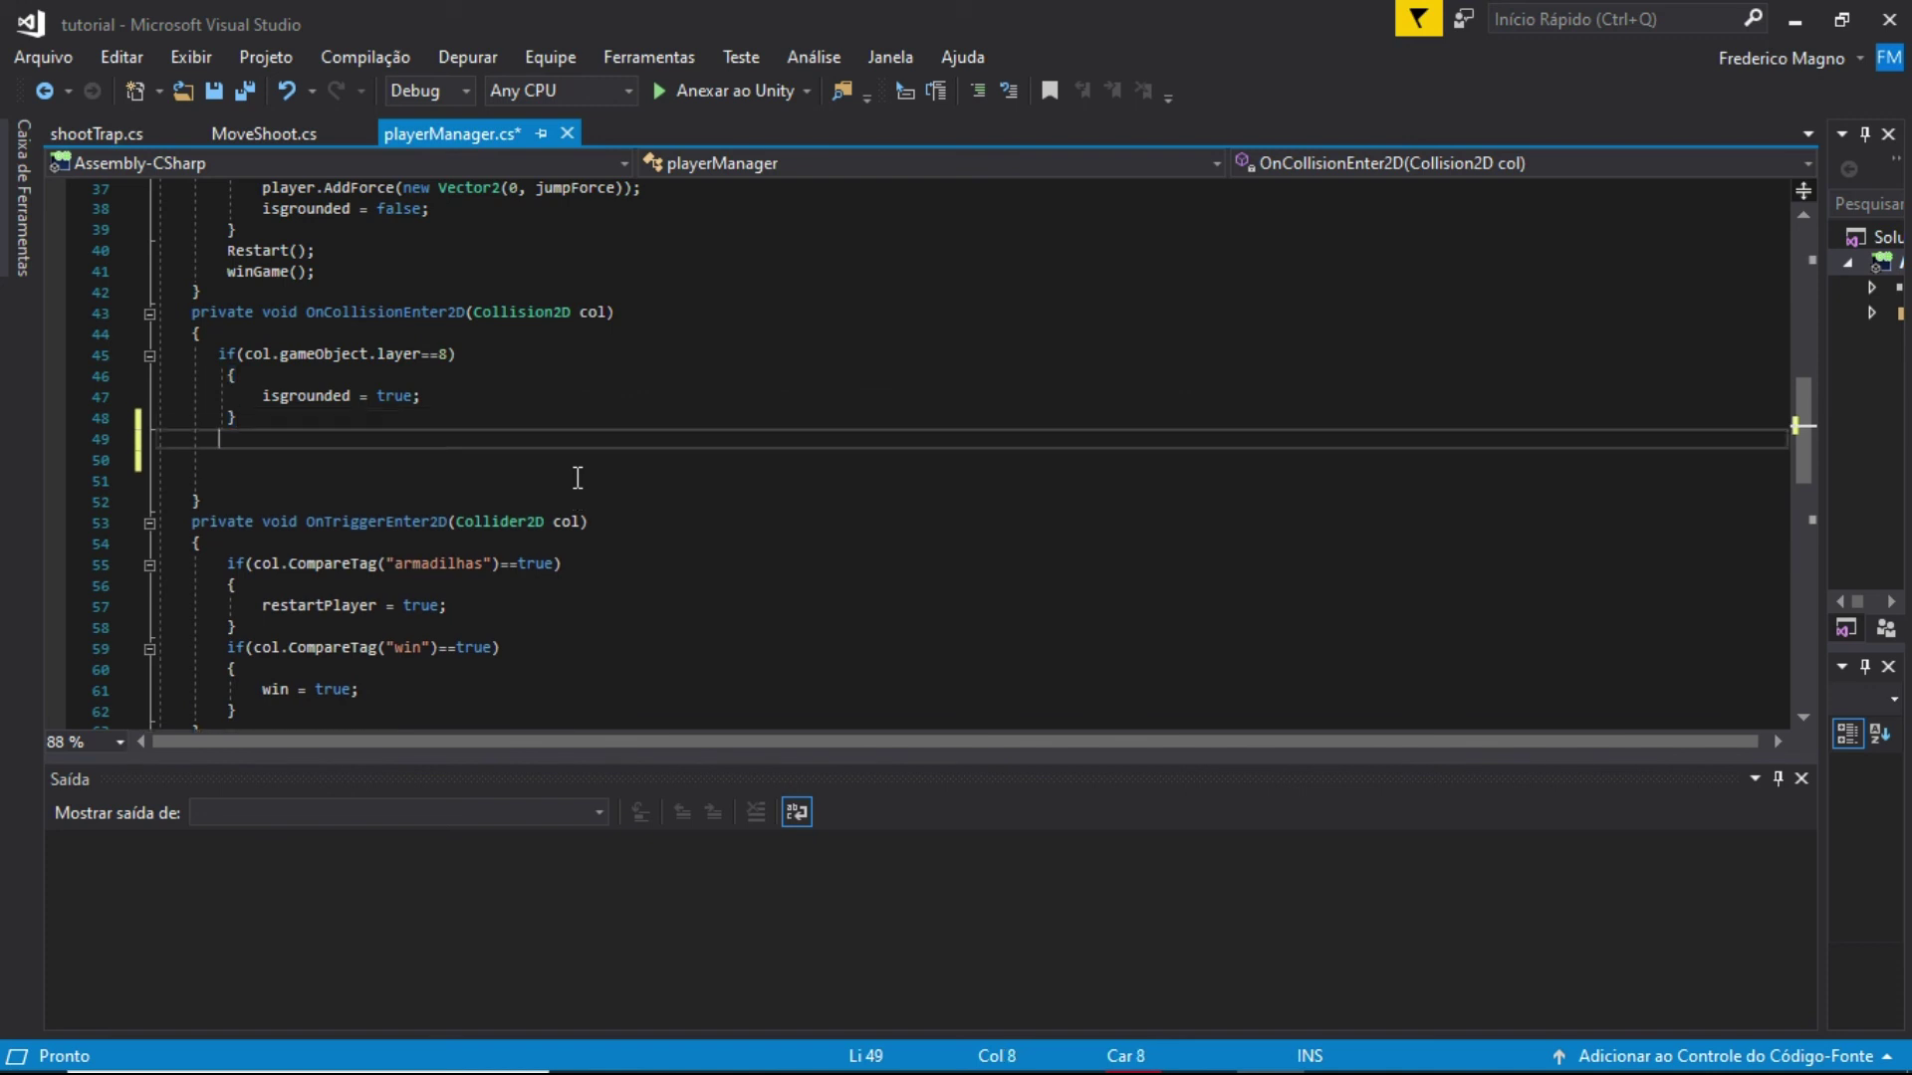
type("if(c")
type("ol.ga")
key("Tab")
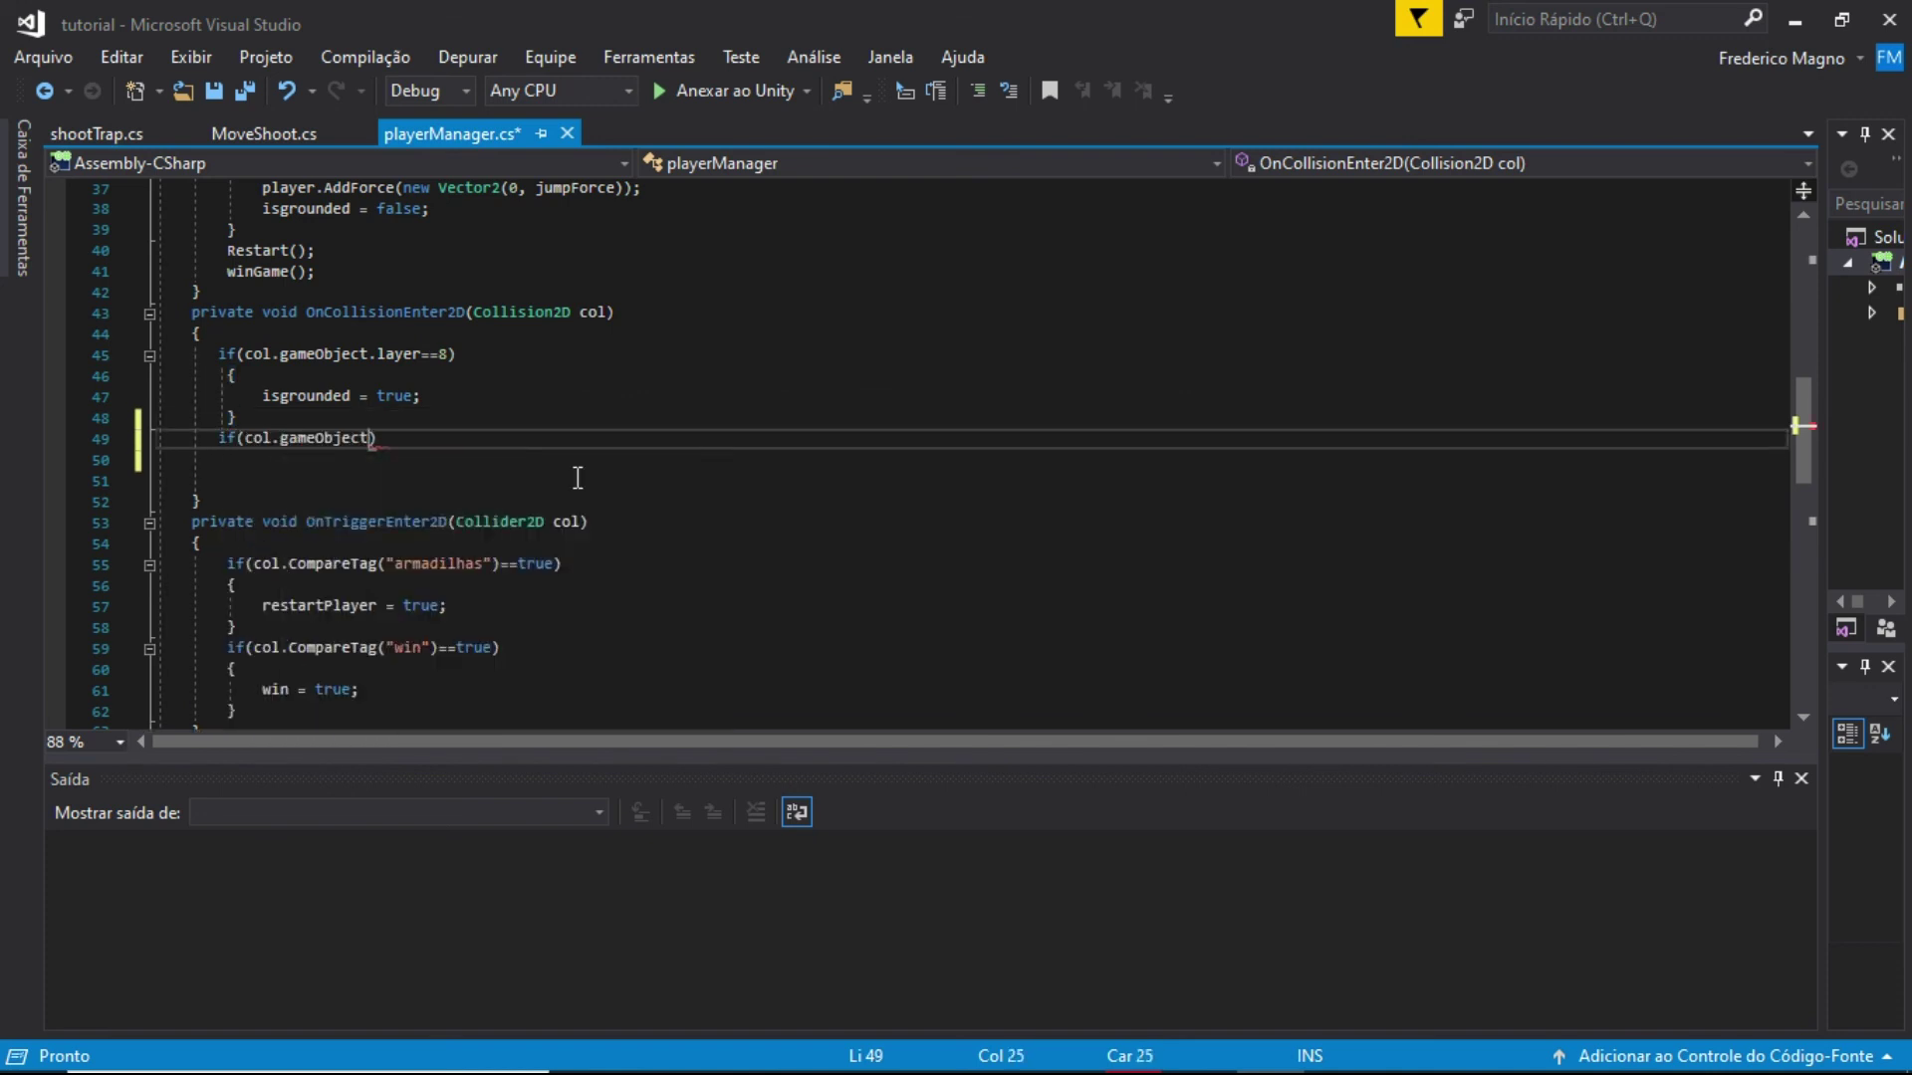
type(",layer")
key("BackSpace")
key("BackSpace")
key("BackSpace")
key("BackSpace")
key("BackSpace")
key("BackSpace")
type(".")
type("layer==10")
Give the condition a block setting restartPlayer = true, save playerManager.cs and return to Unity
key("Return")
type("{")
key("Return")
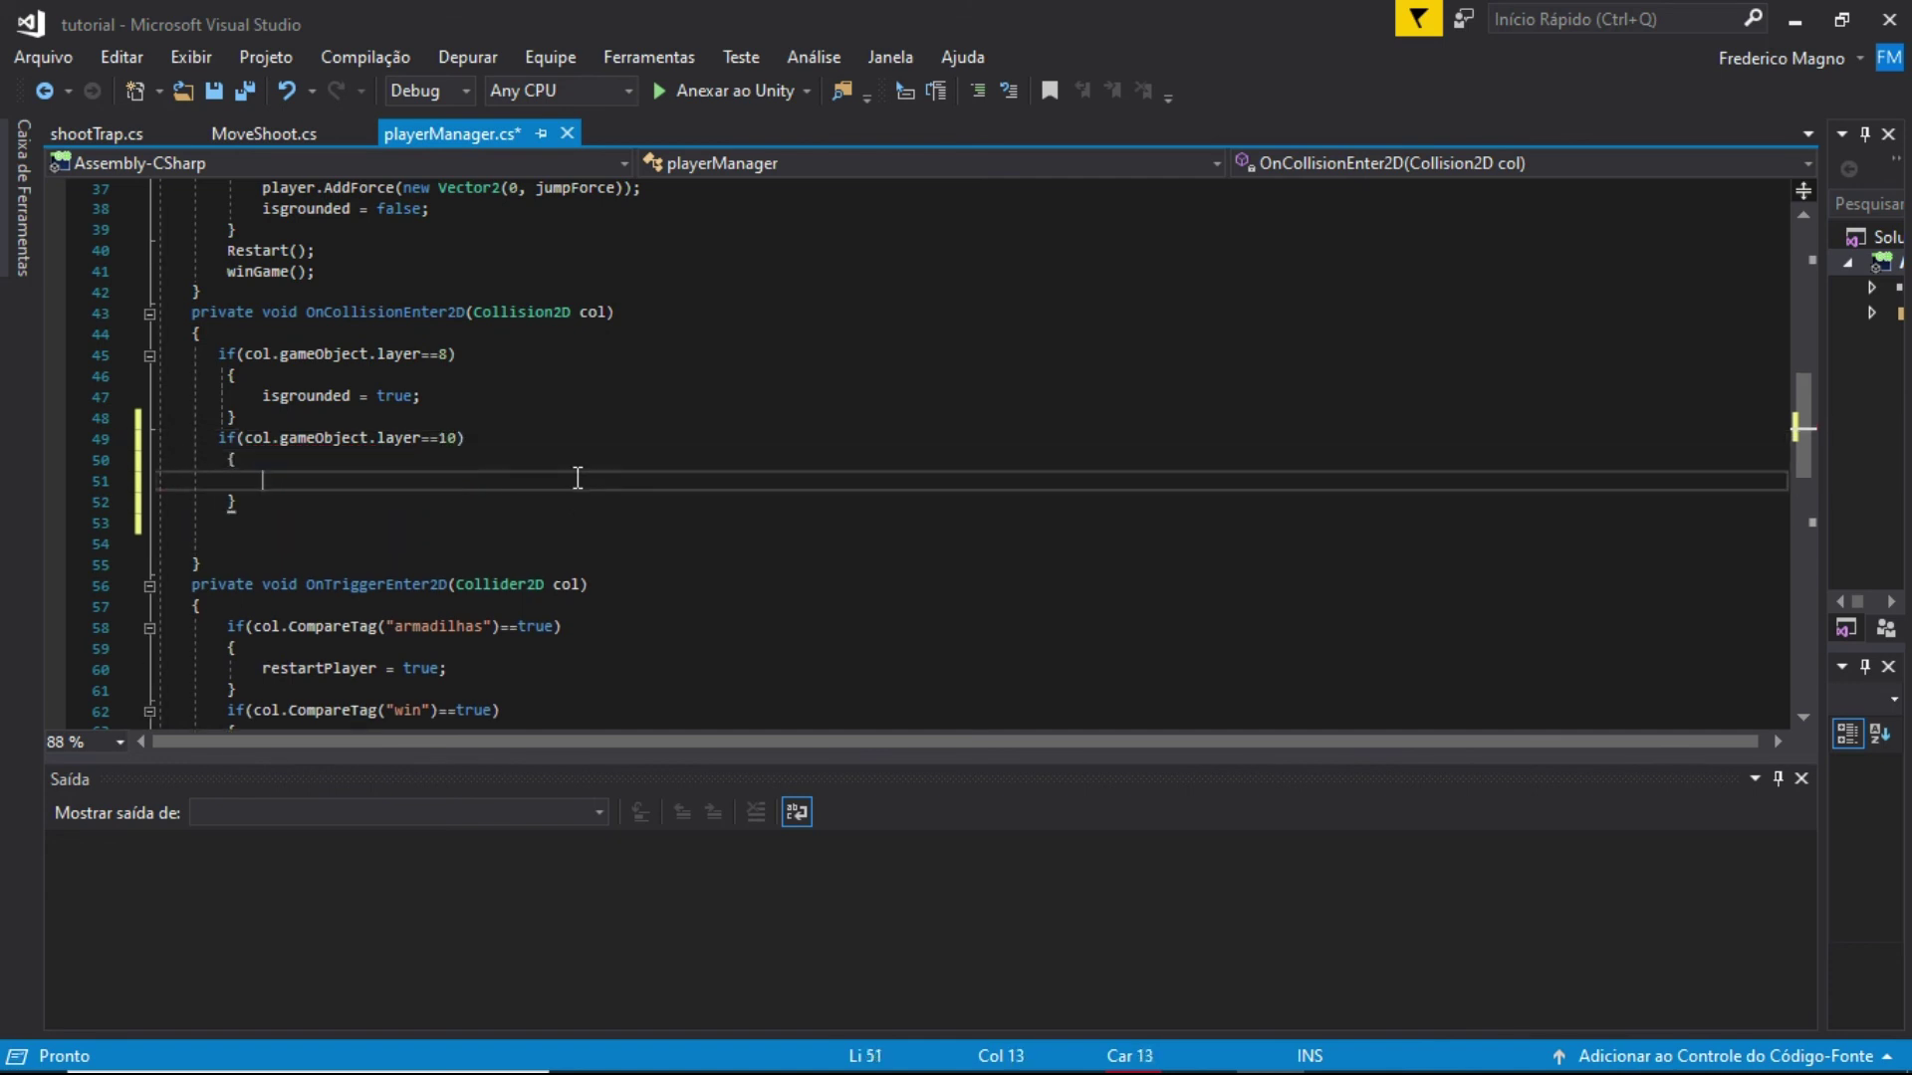
type("rest")
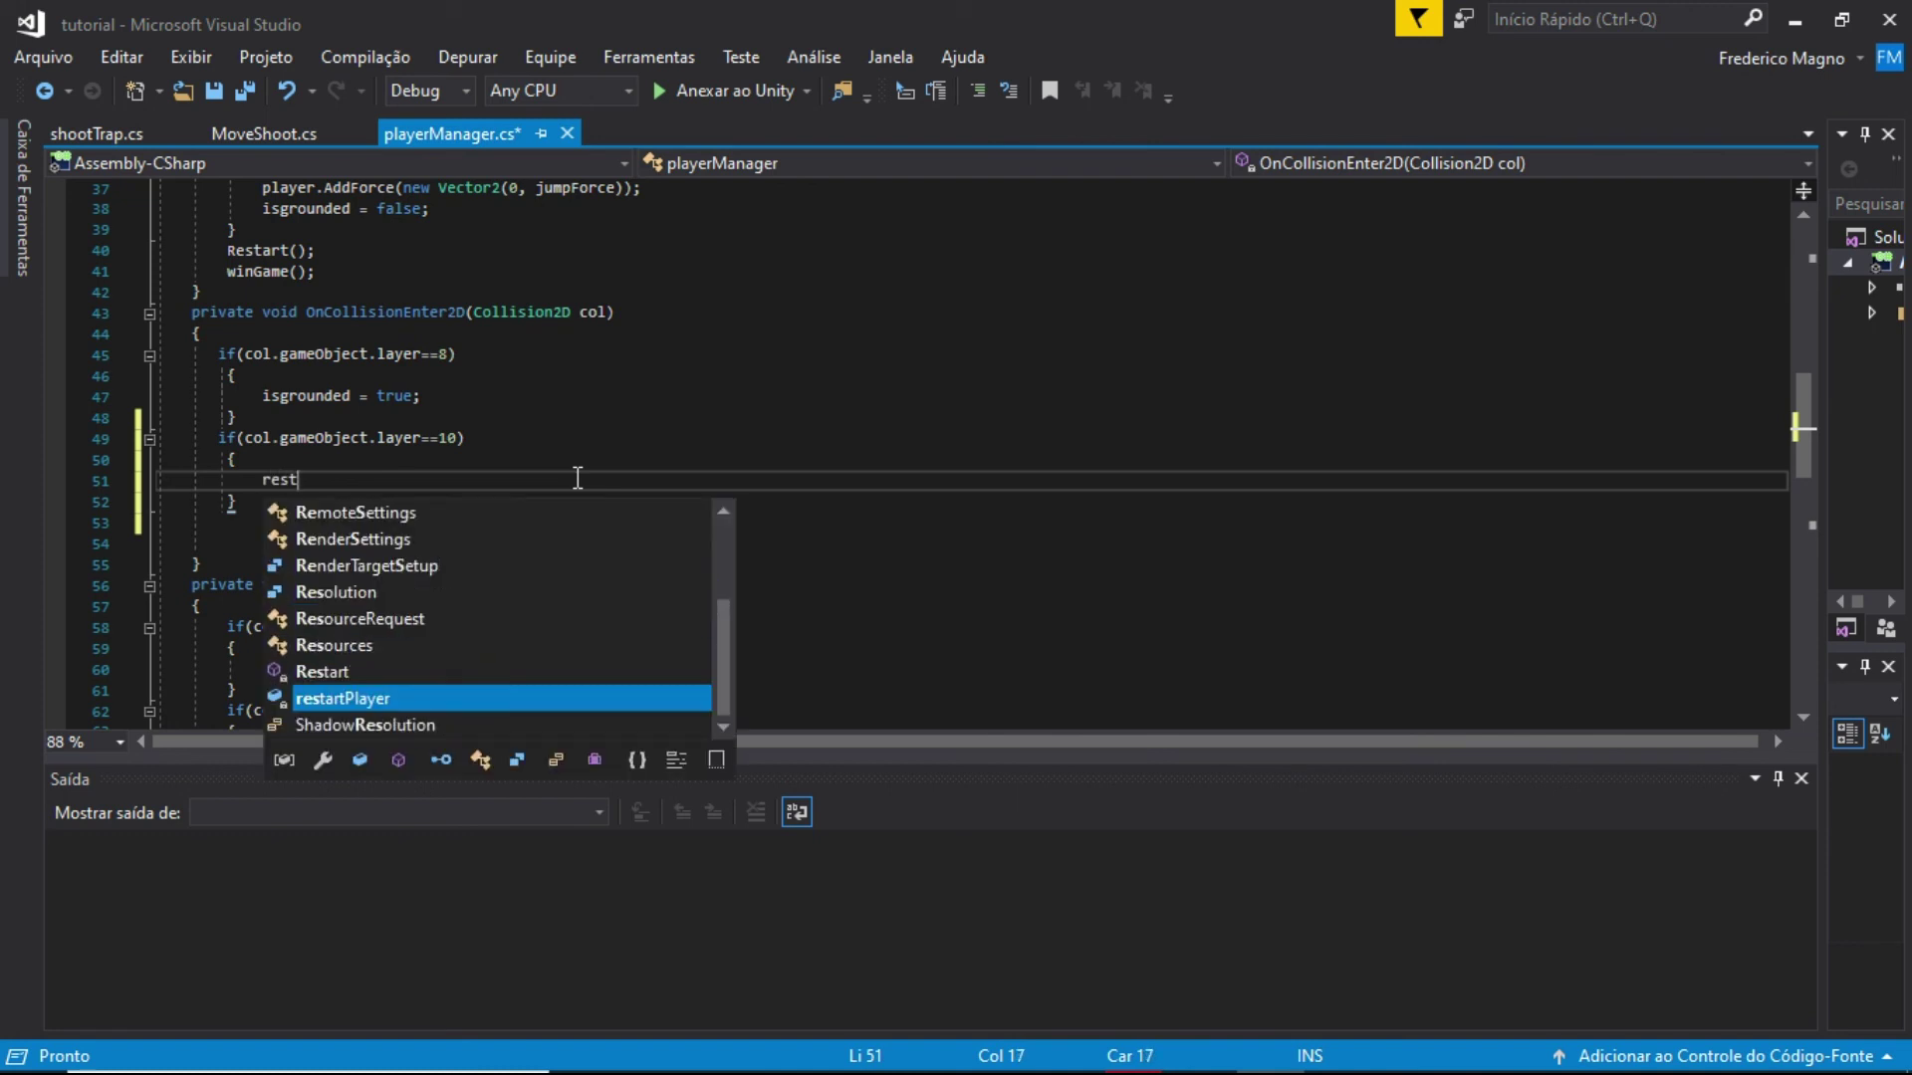
key("Tab")
type("true;")
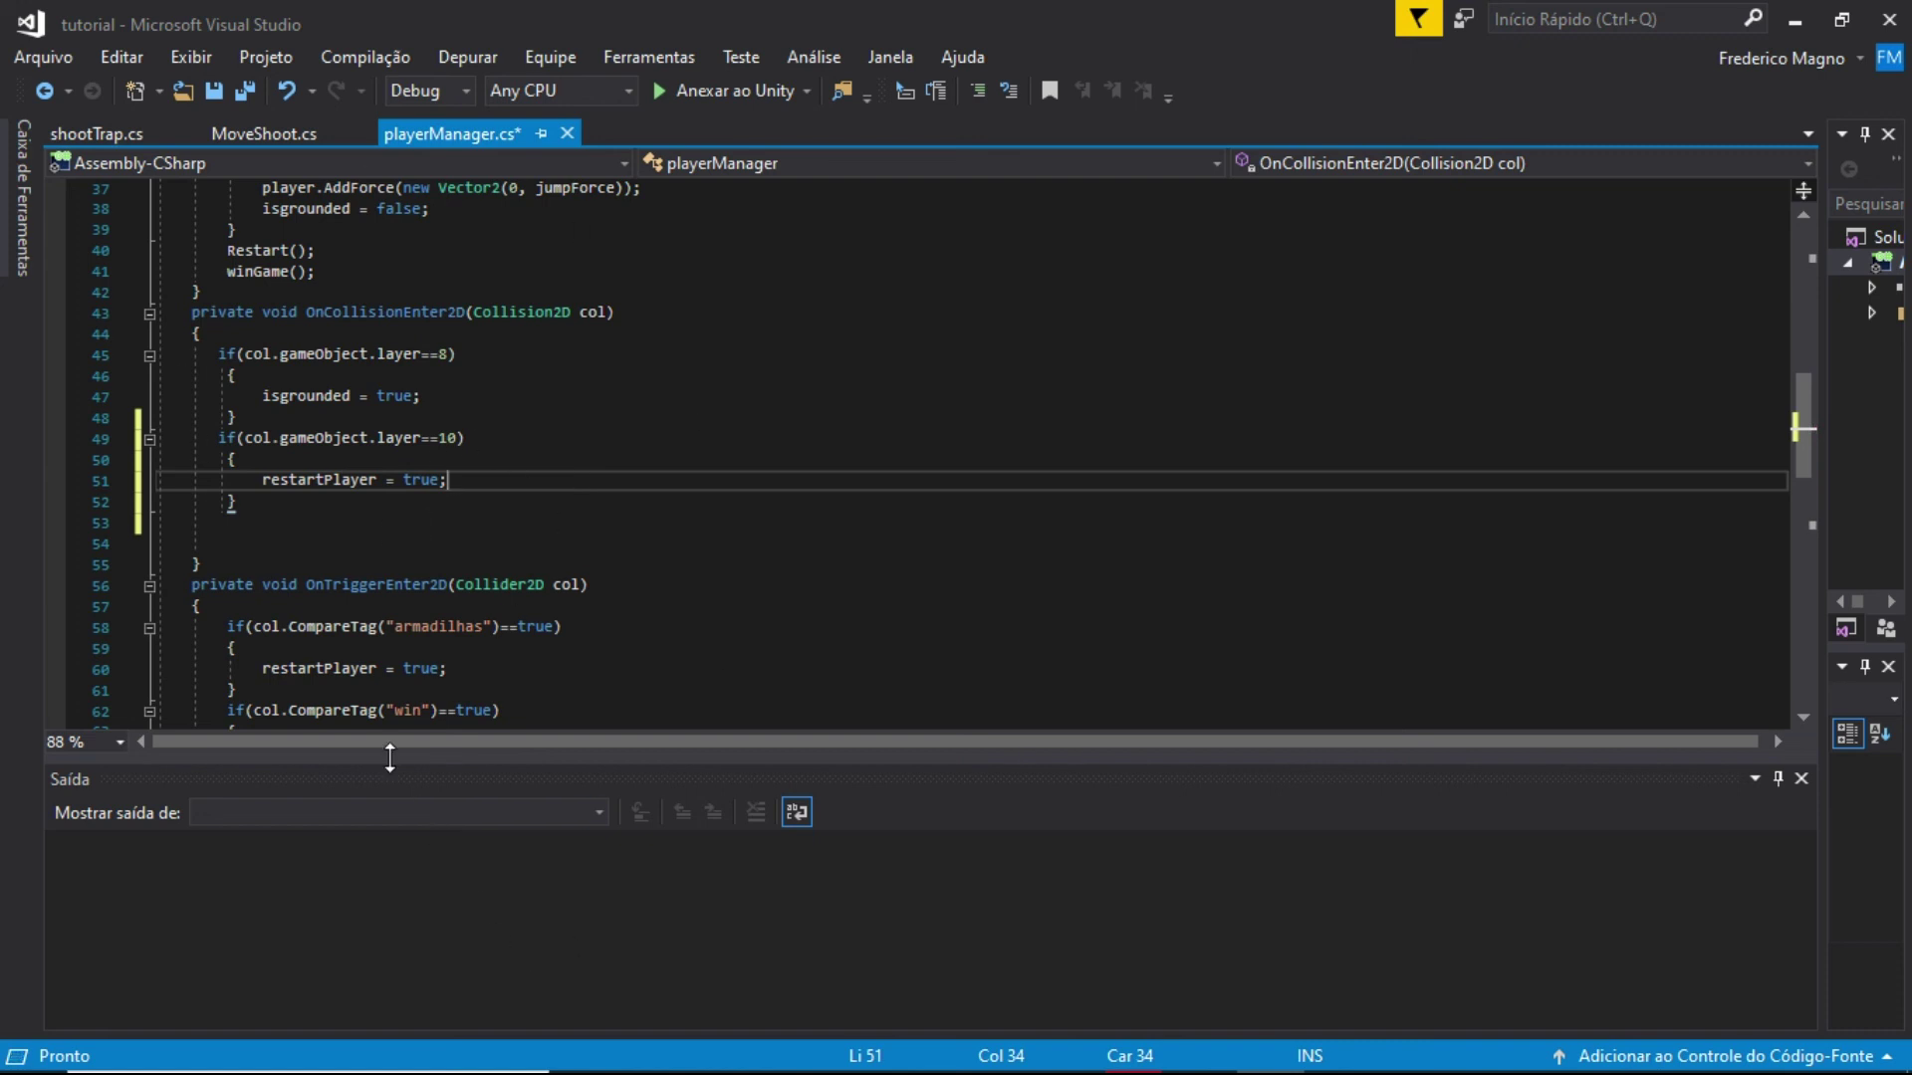
scroll(464, 561, "down", 2)
scroll(438, 543, "up", 2)
scroll(487, 490, "down", 1)
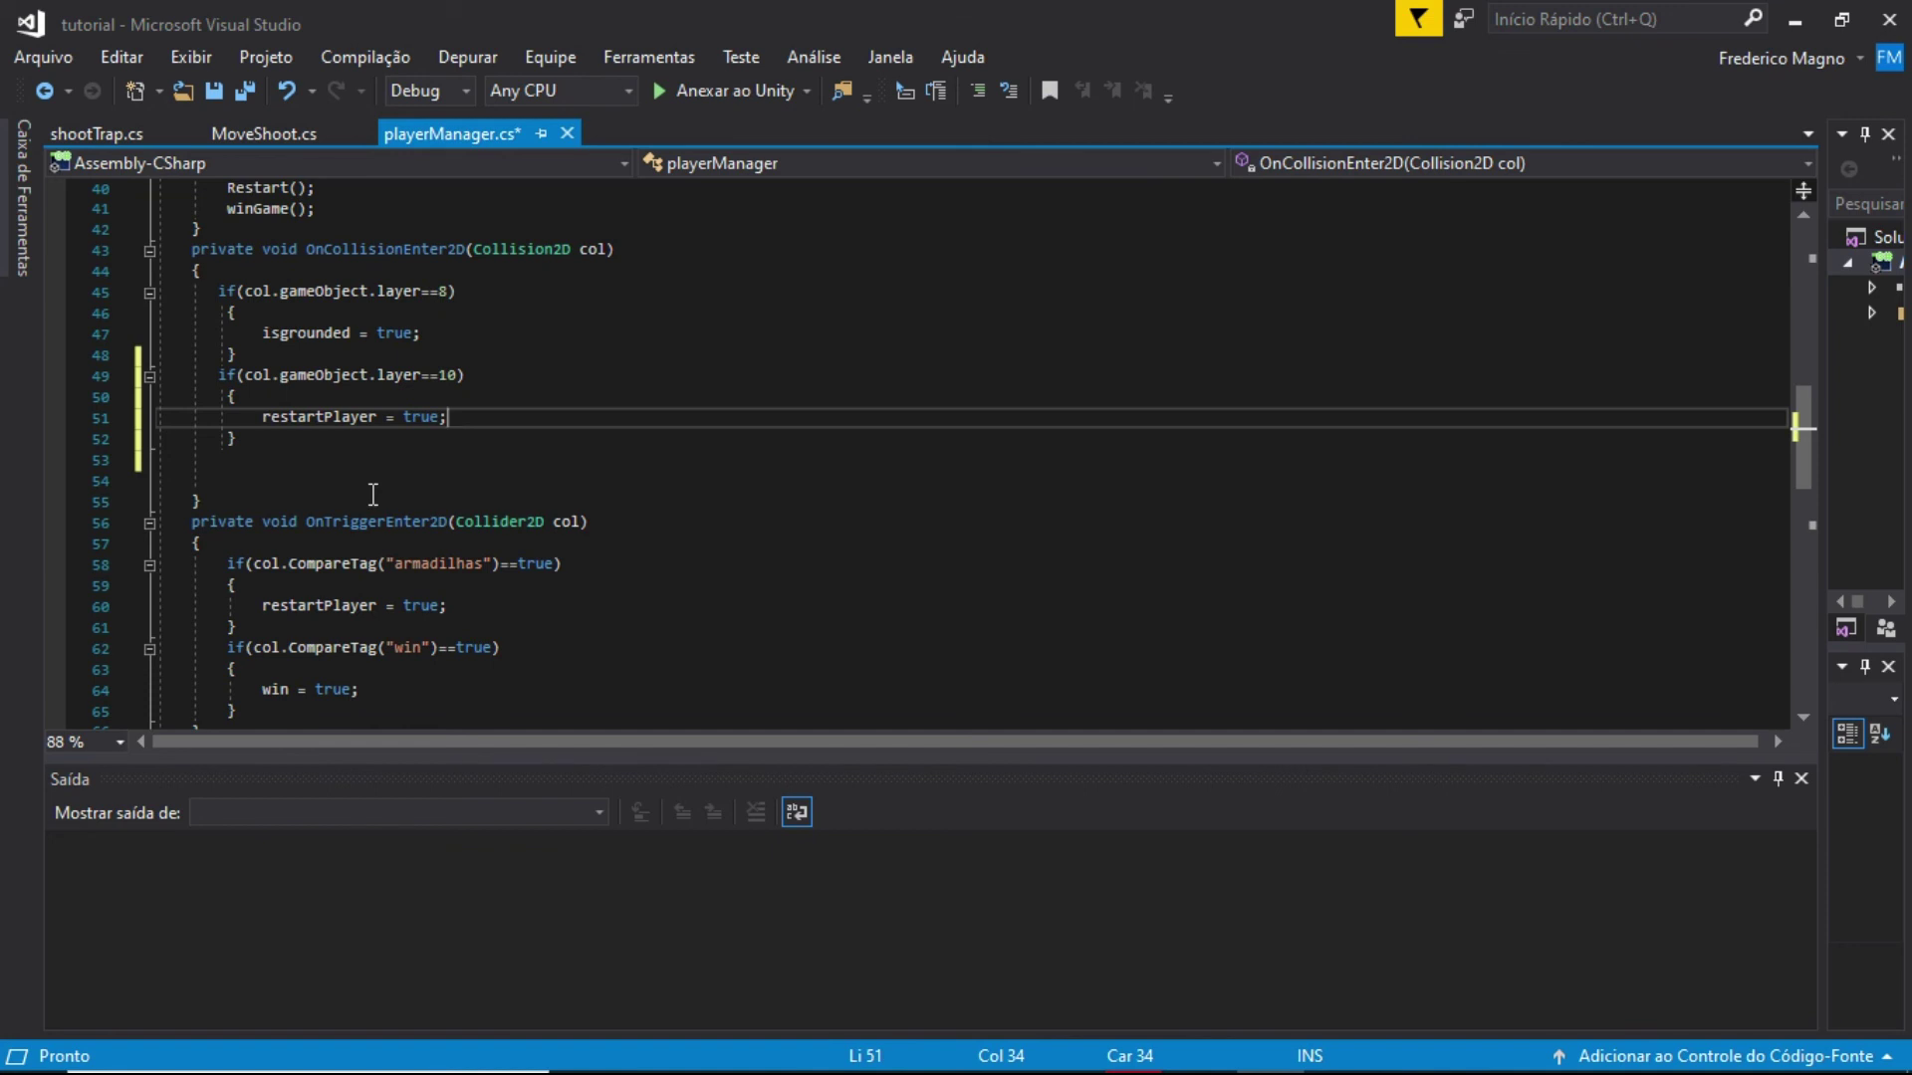
key("ctrl+s")
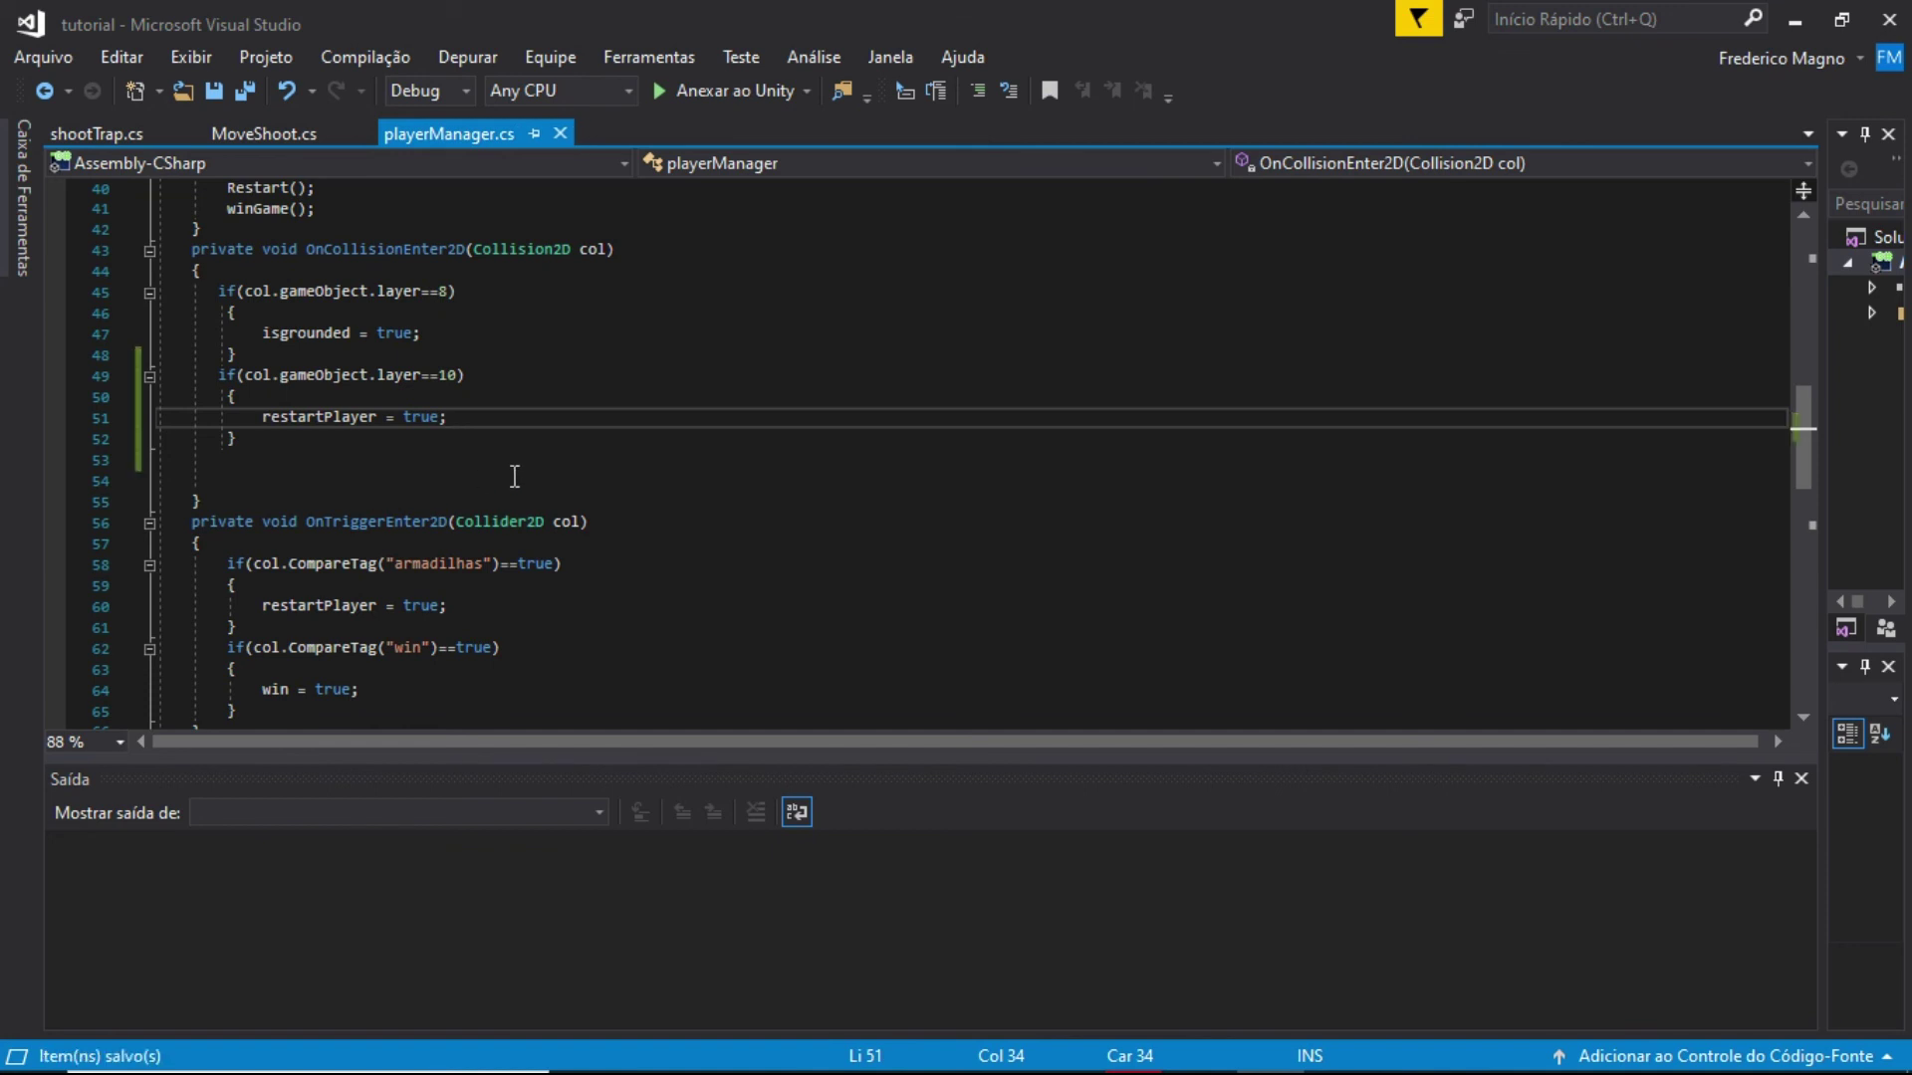
key("alt+Tab")
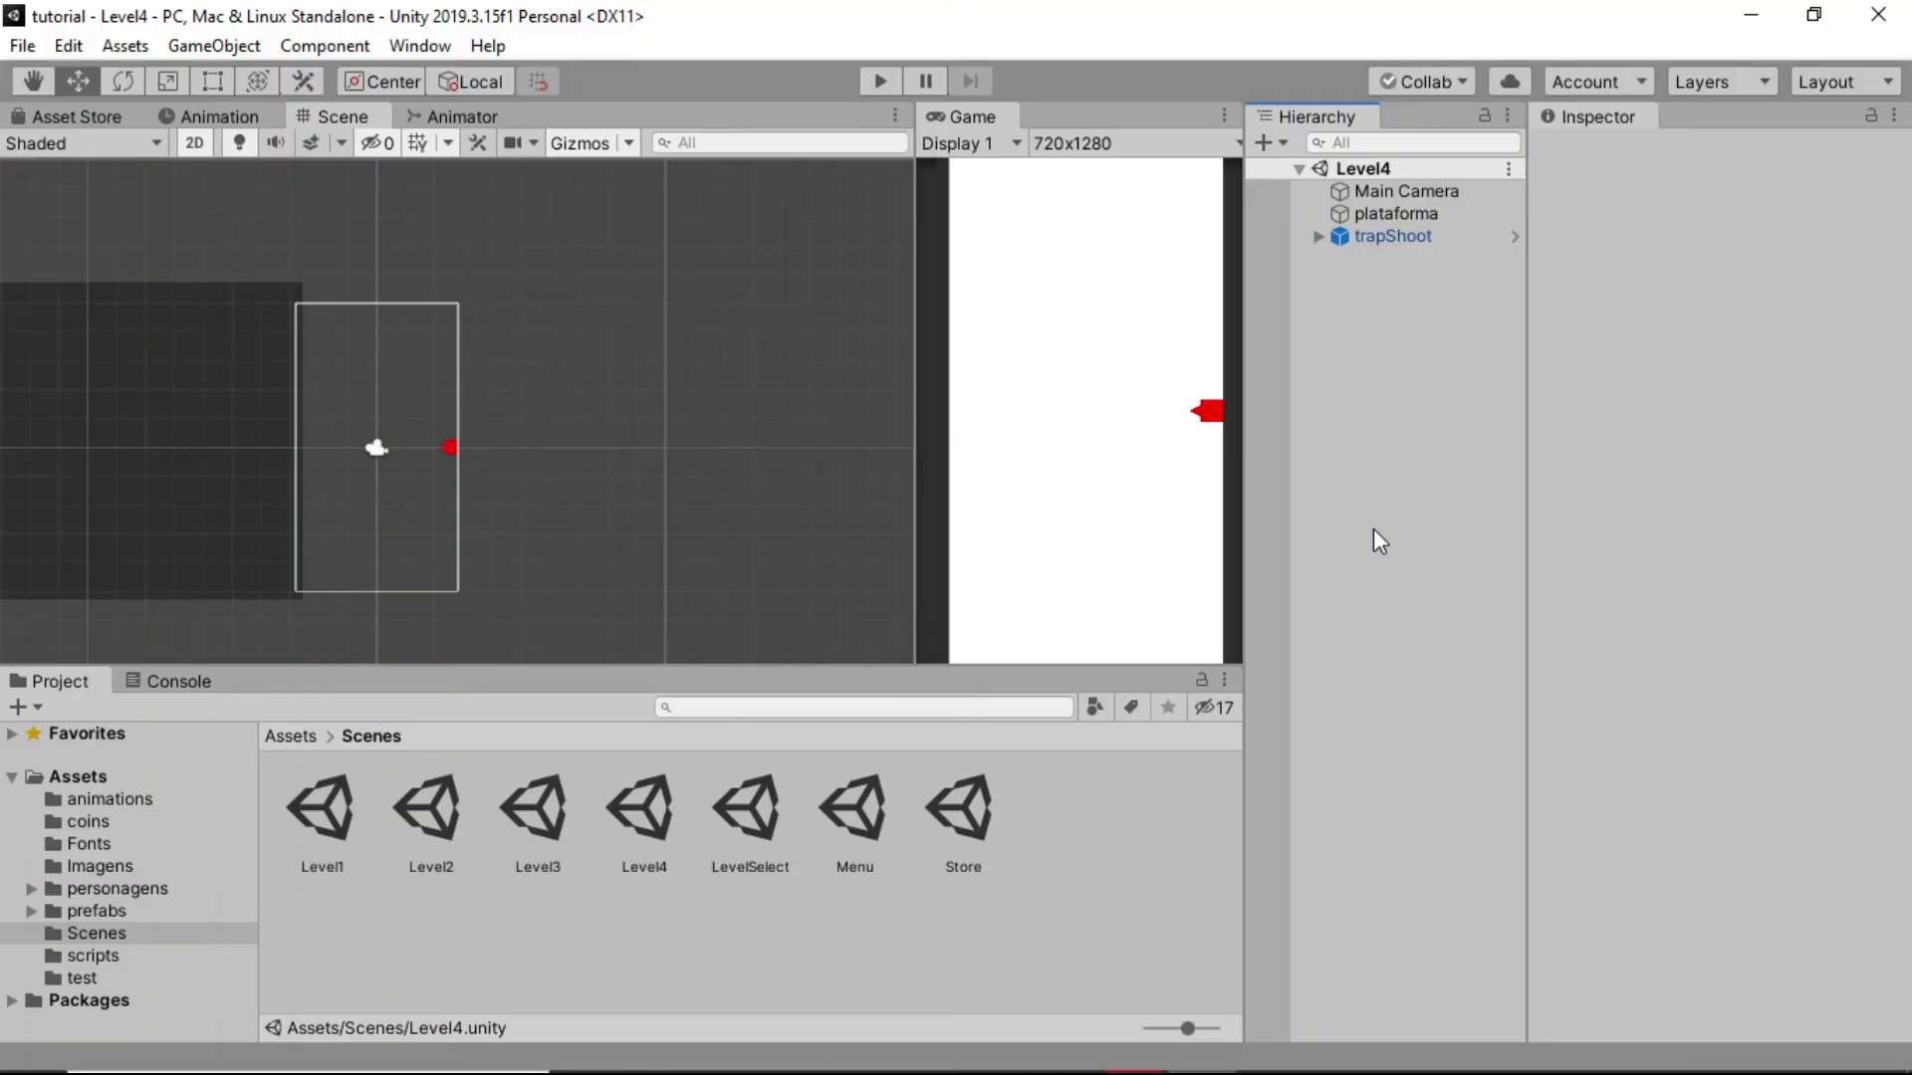
Open the Level3 scene from the Scenes folder
double_click(529, 817)
scroll(468, 539, "down", 1)
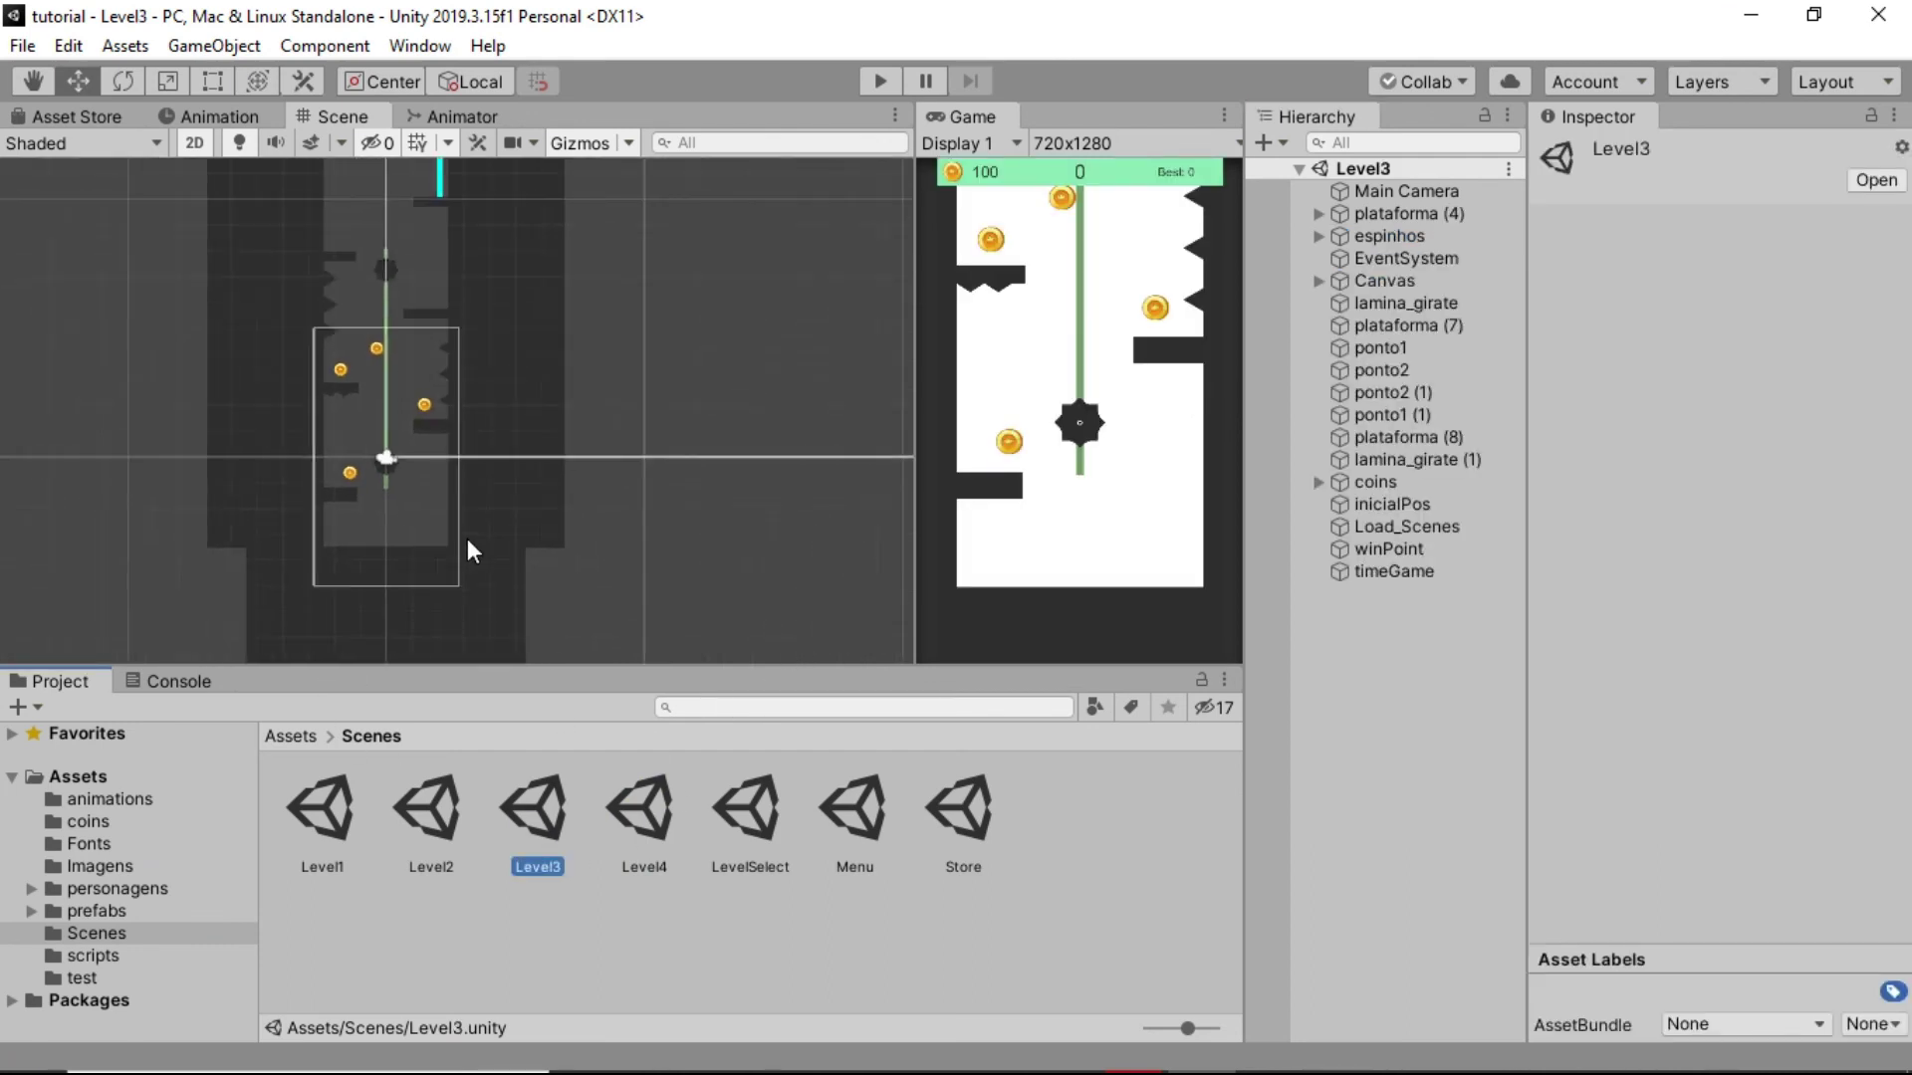
scroll(302, 394, "down", 2)
scroll(410, 338, "up", 2)
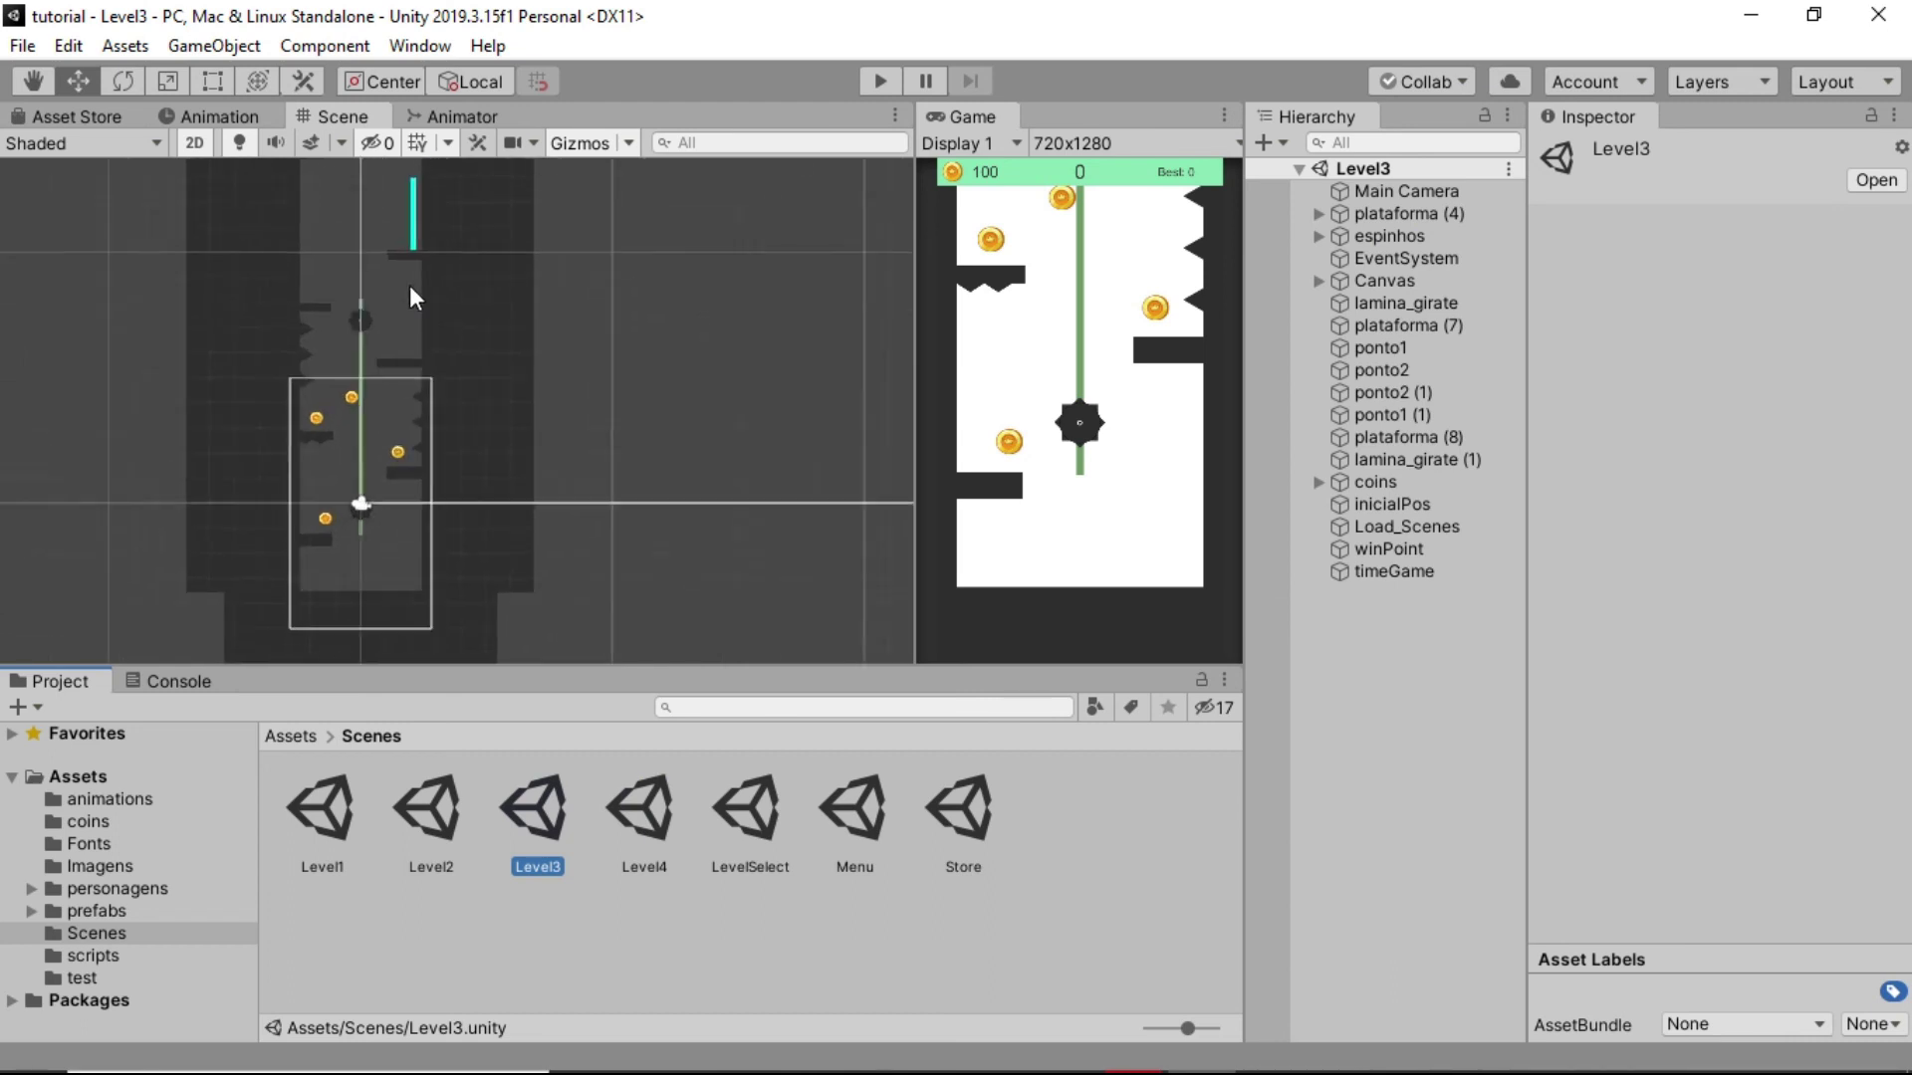
scroll(429, 264, "up", 3)
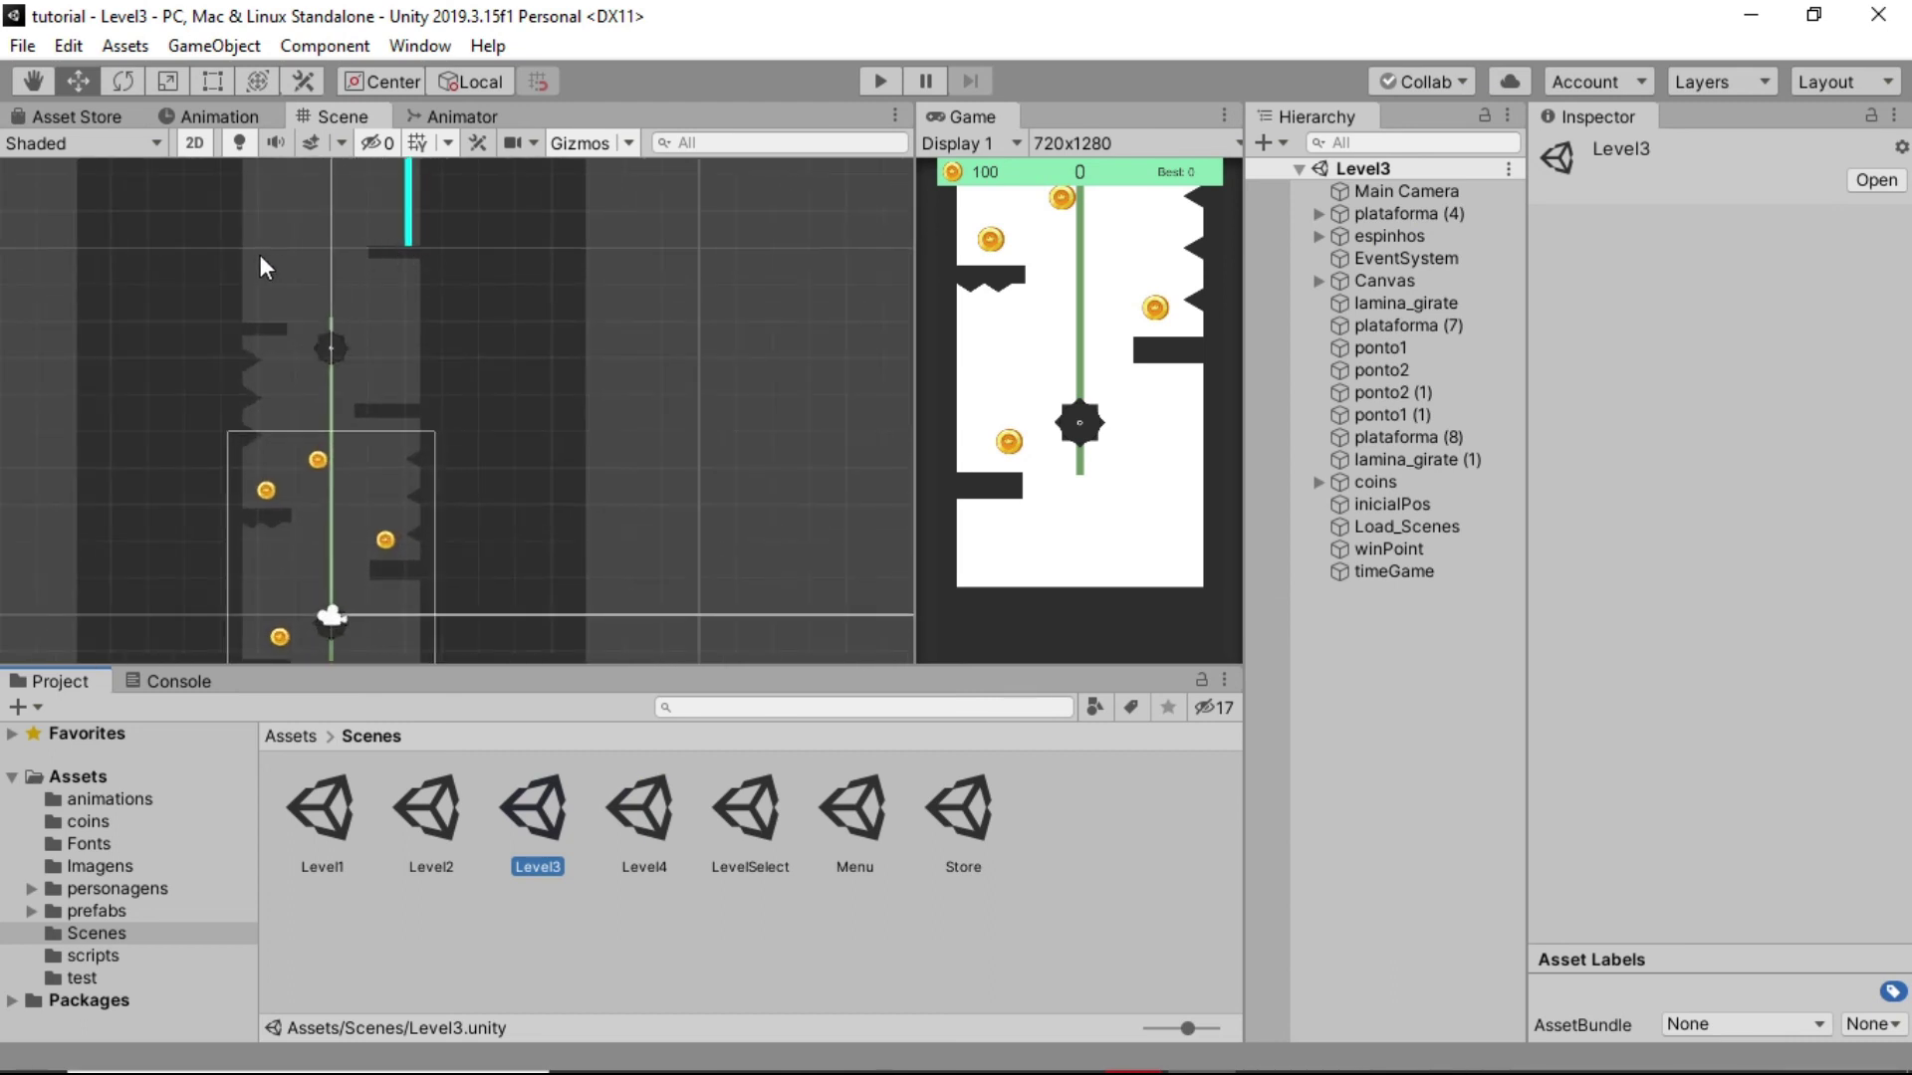
scroll(260, 255, "up", 1)
scroll(260, 255, "up", 1)
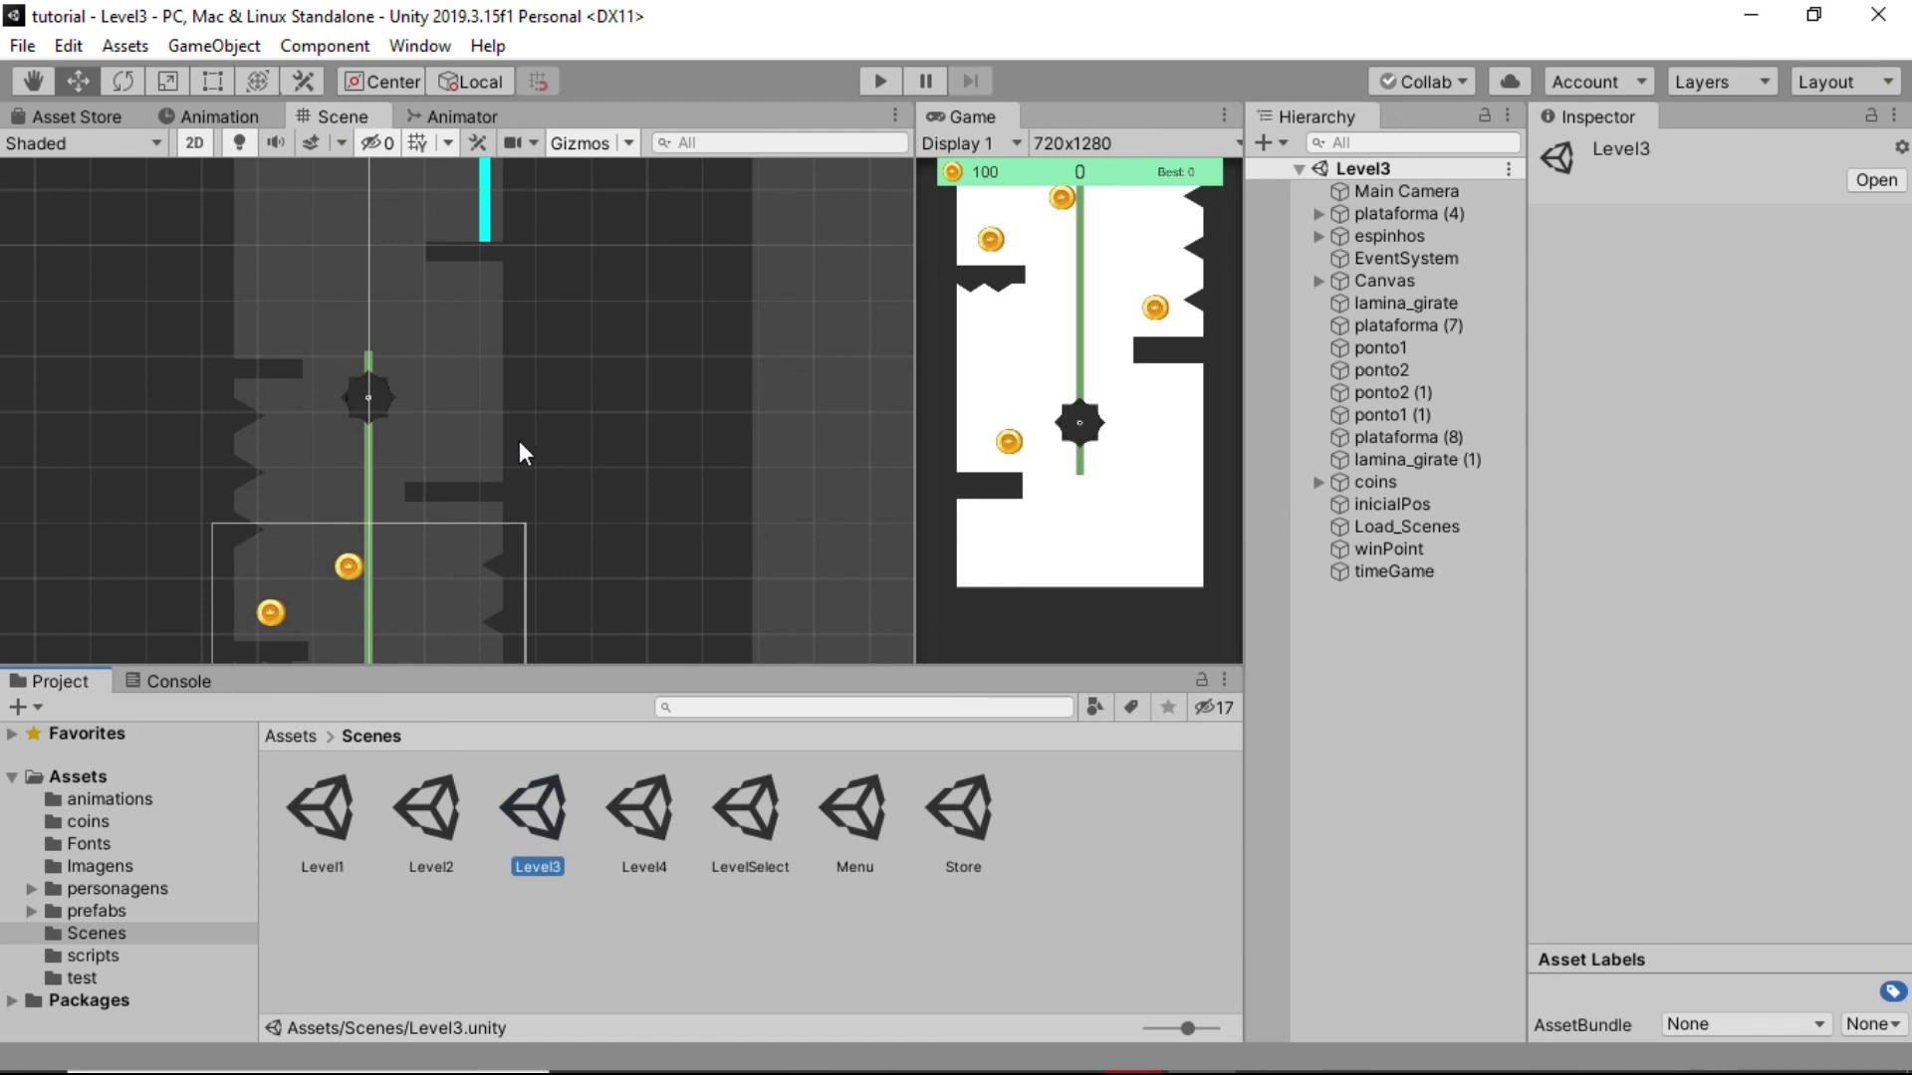
Drop a trapShoot prefab into Level3 and move it to X 2.03, Y 9.28 by the top wall
left_click(98, 912)
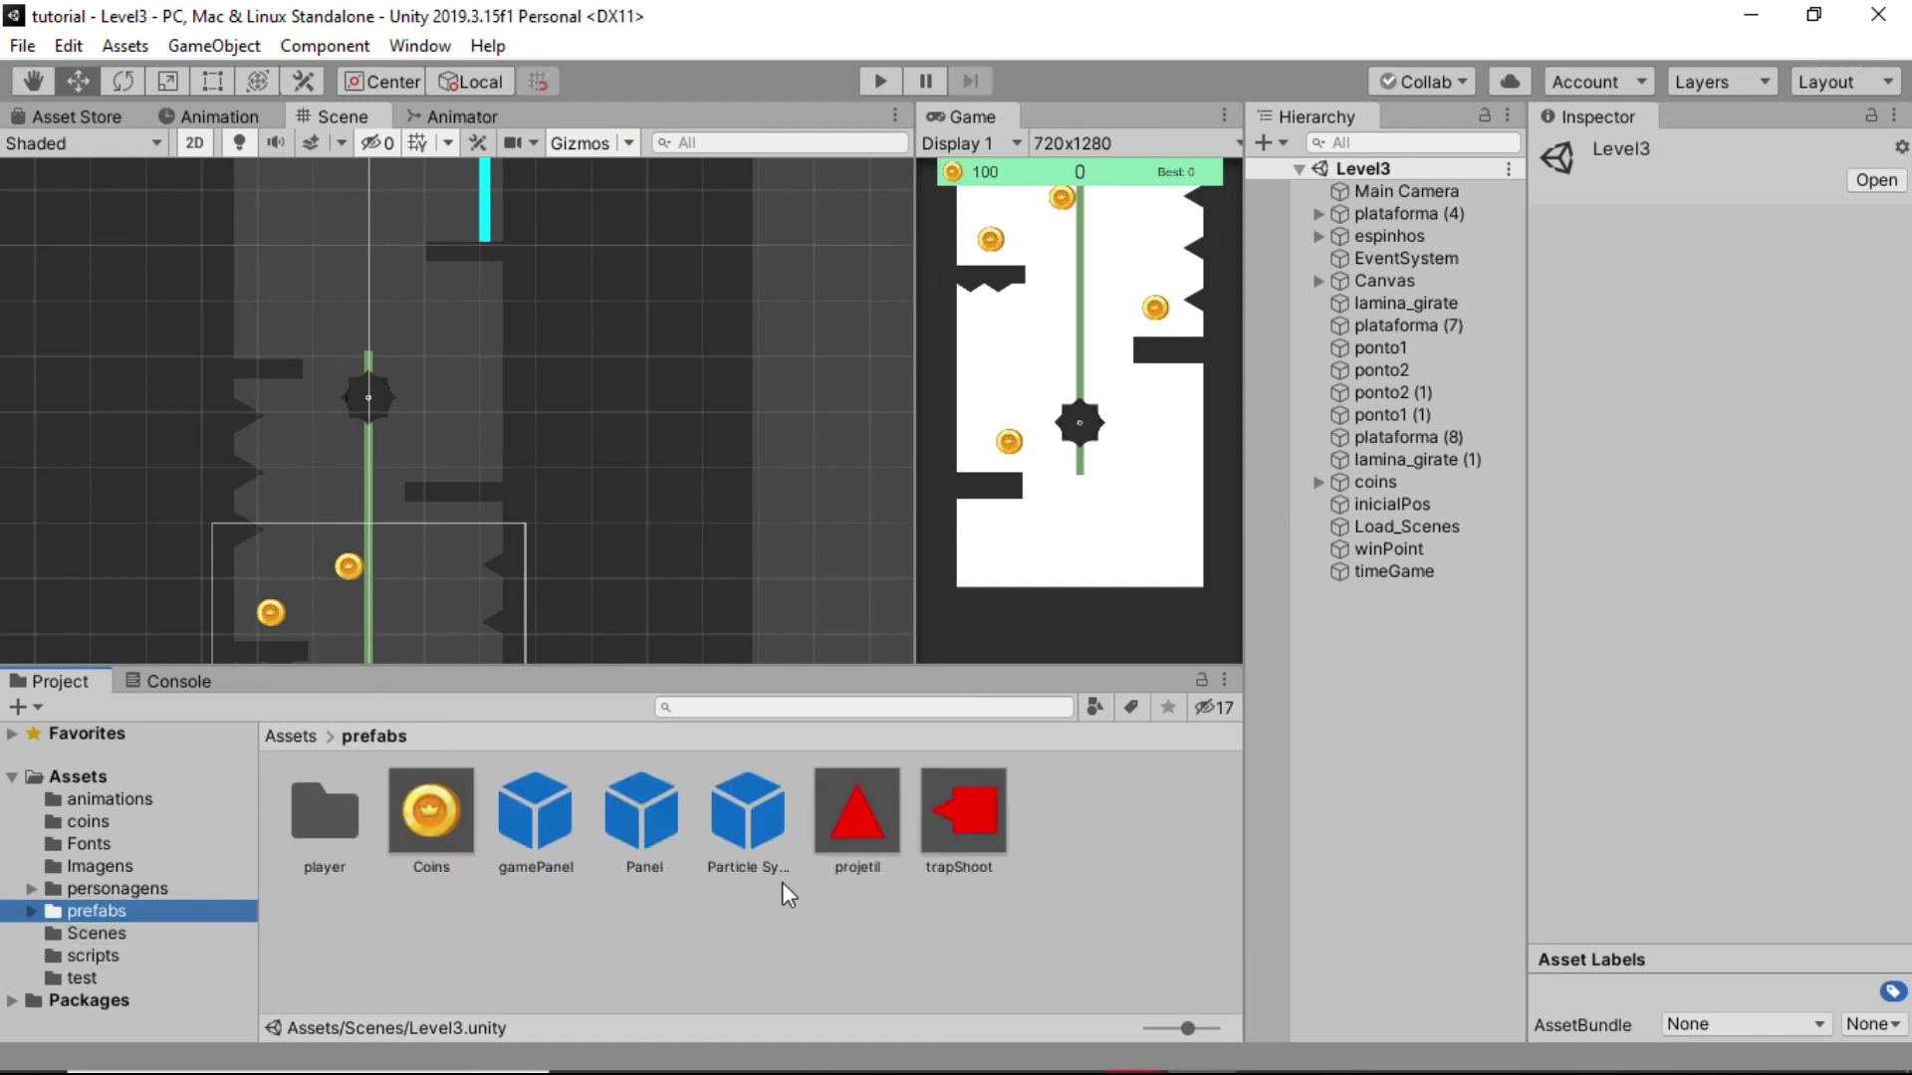
left_click_drag(963, 826, 618, 406)
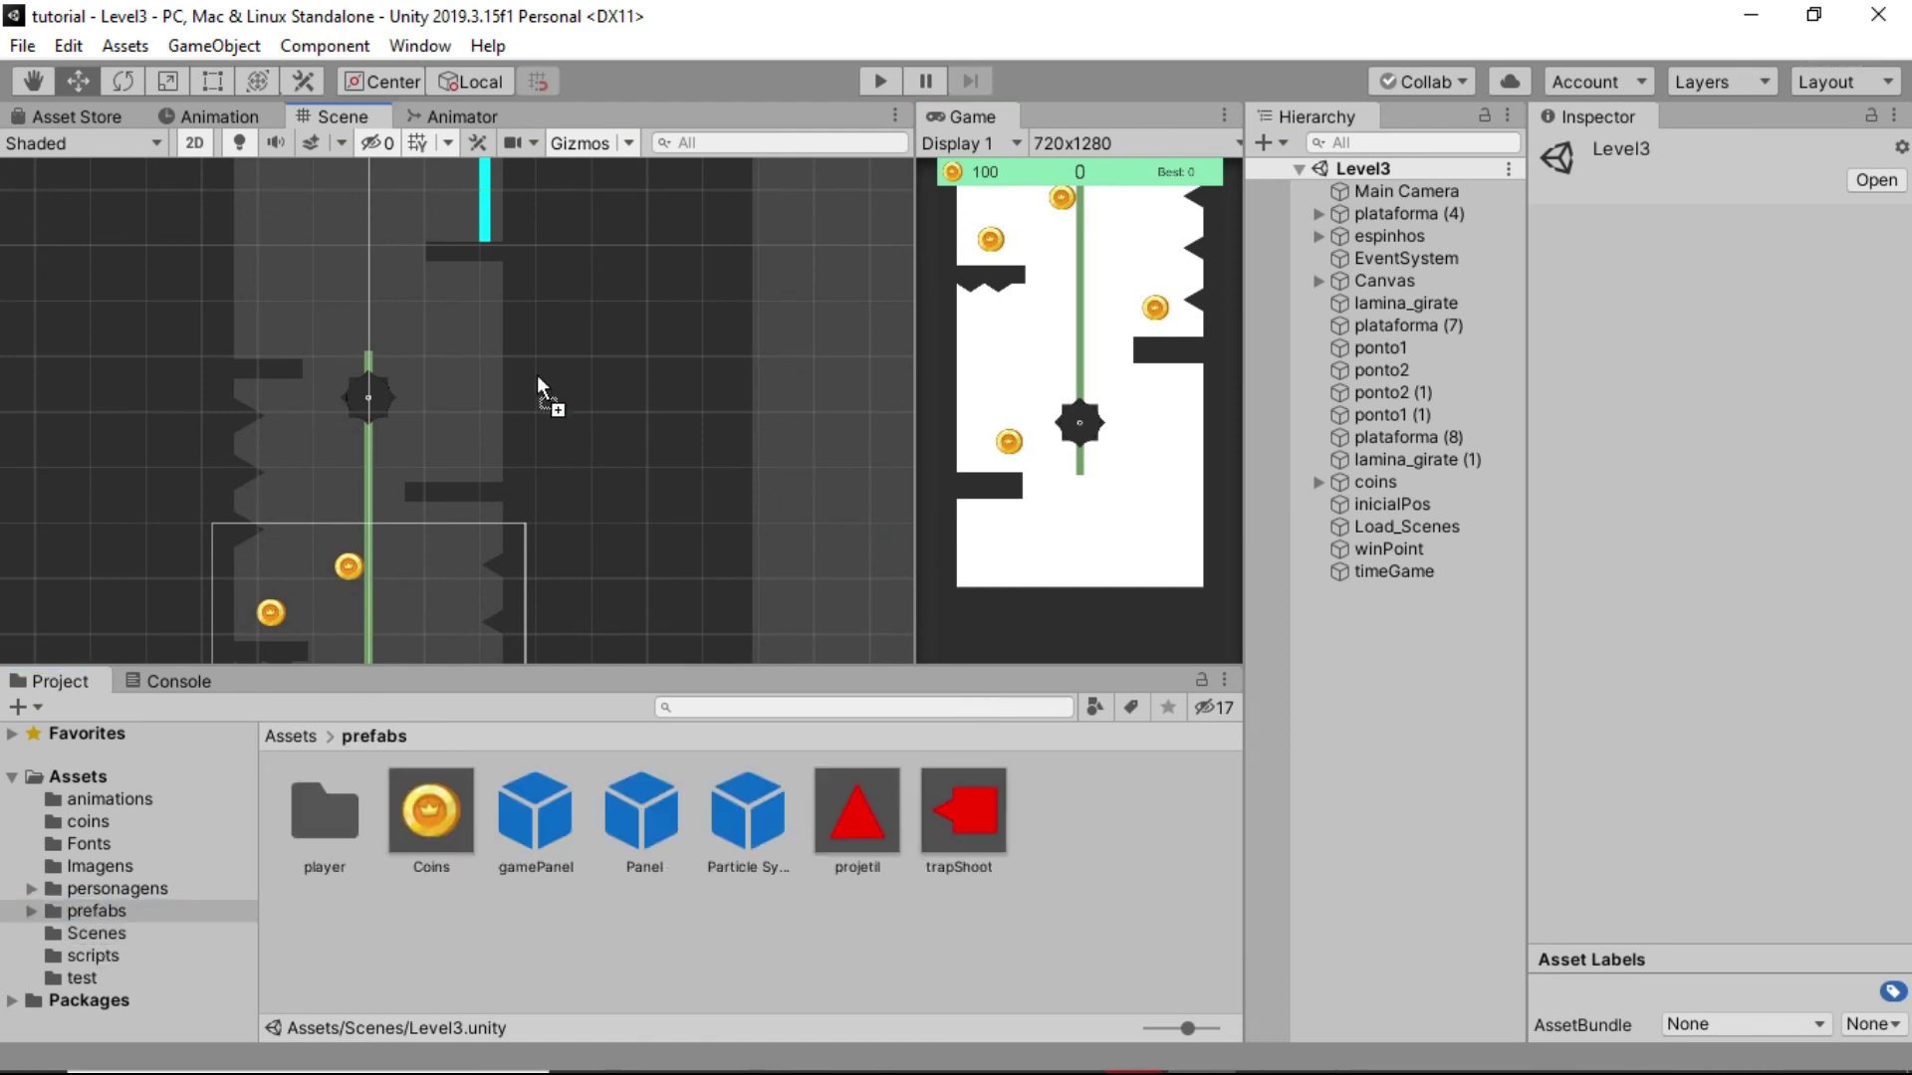
left_click_drag(466, 317, 478, 324)
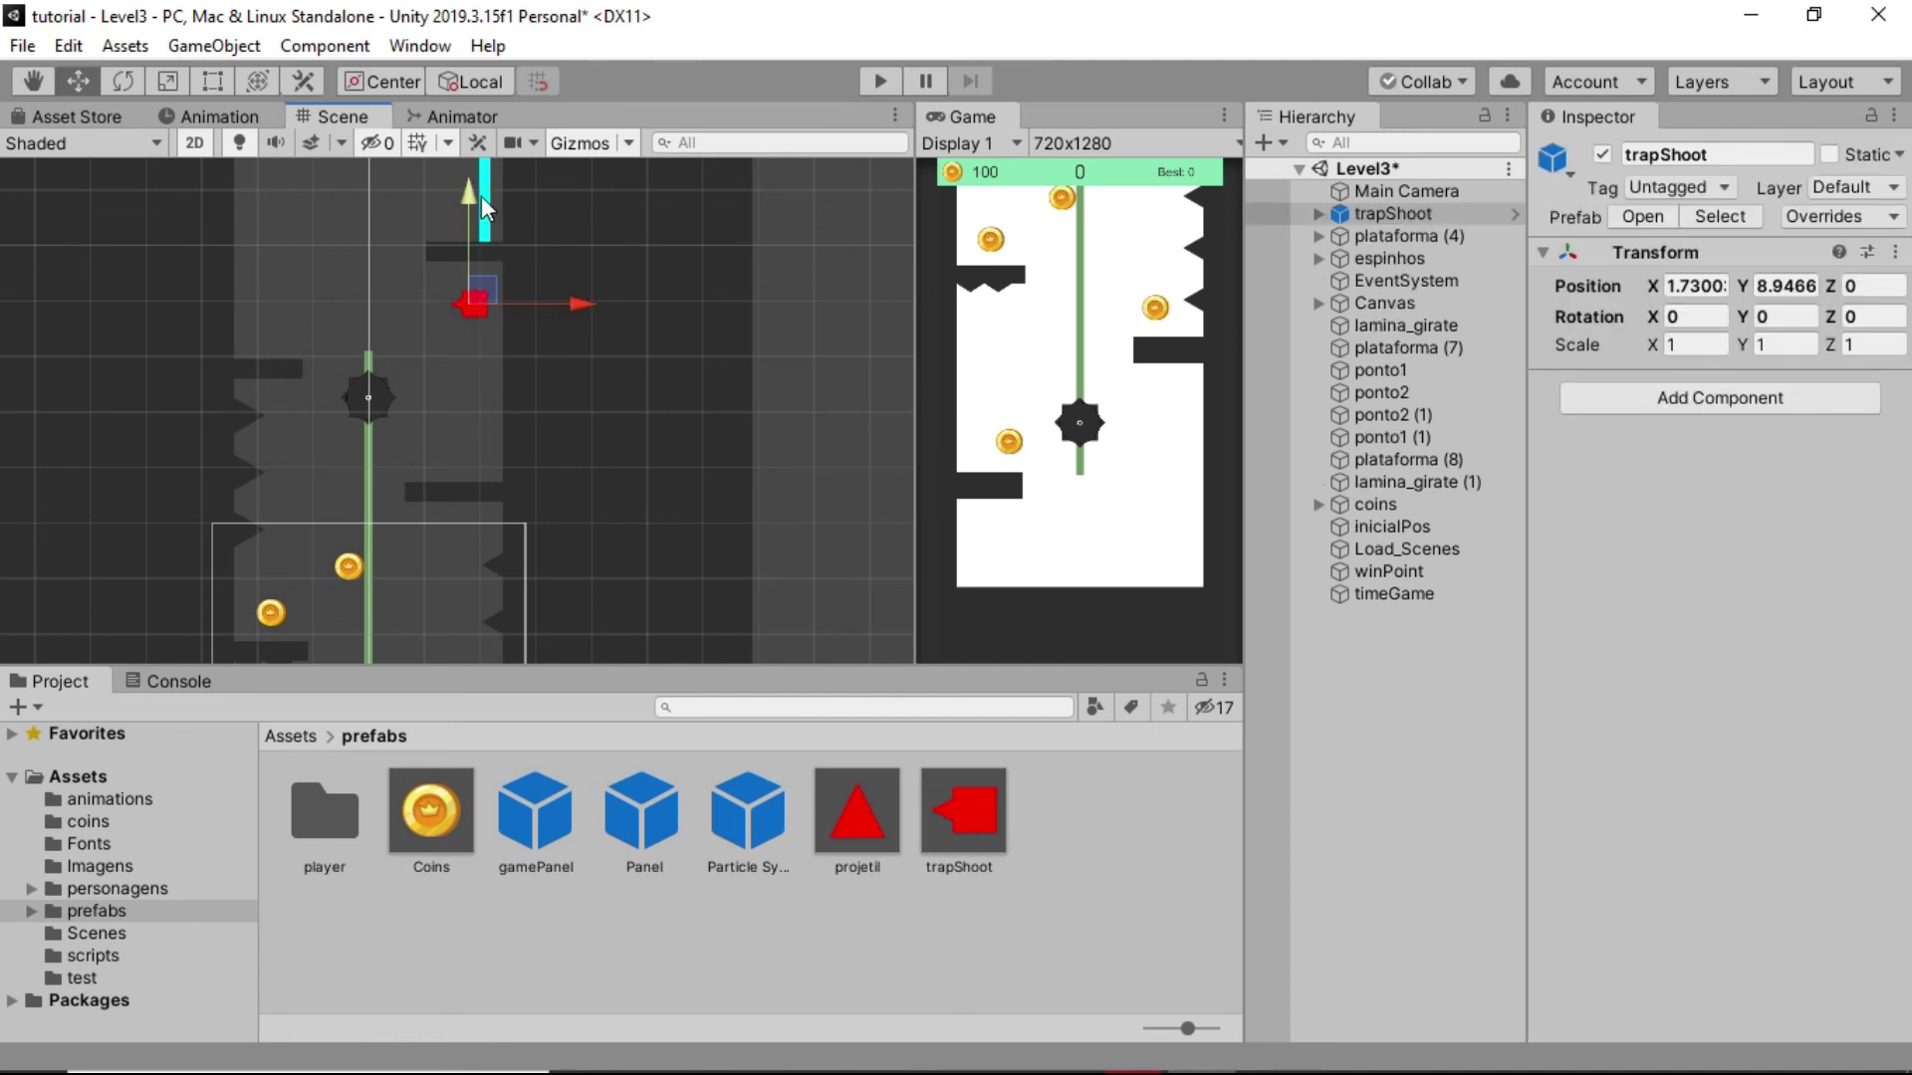
left_click_drag(482, 199, 484, 181)
scroll(518, 257, "up", 1)
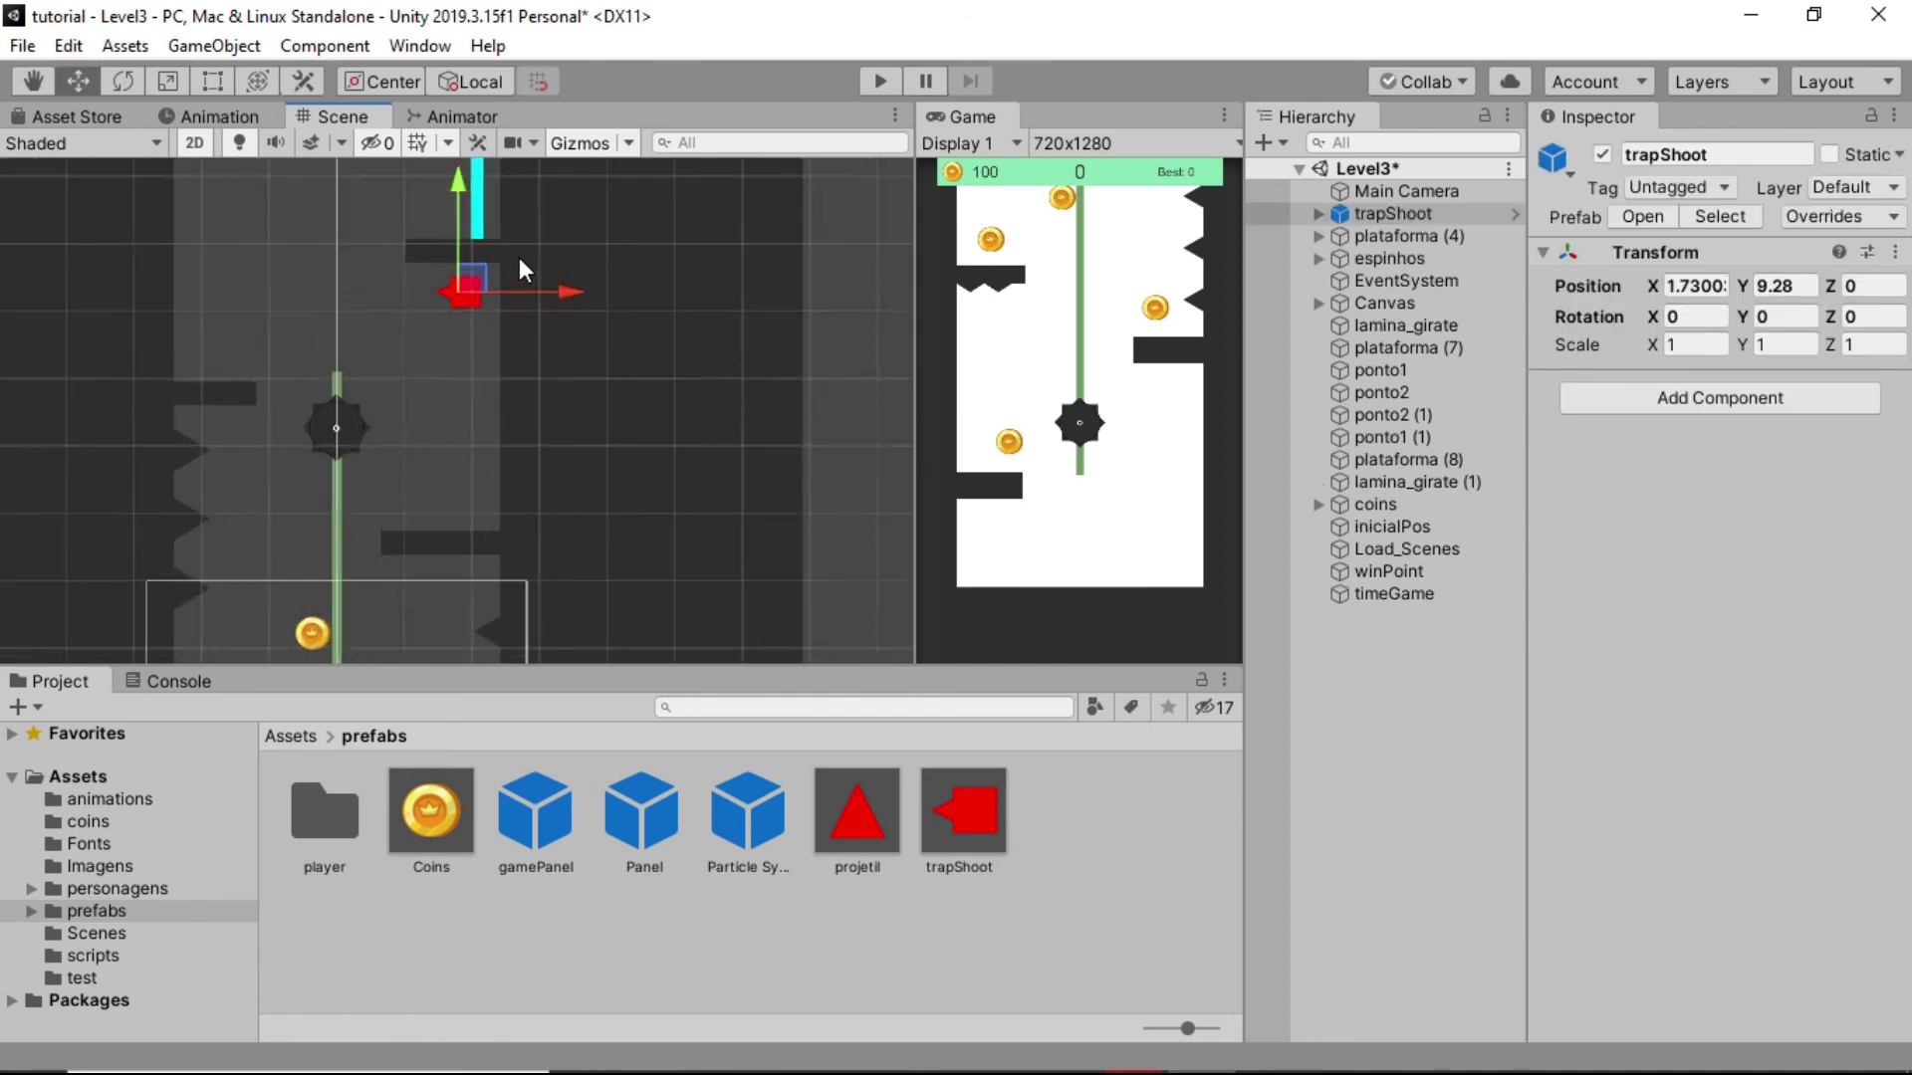
scroll(518, 257, "up", 2)
scroll(506, 267, "up", 2)
left_click_drag(529, 315, 563, 313)
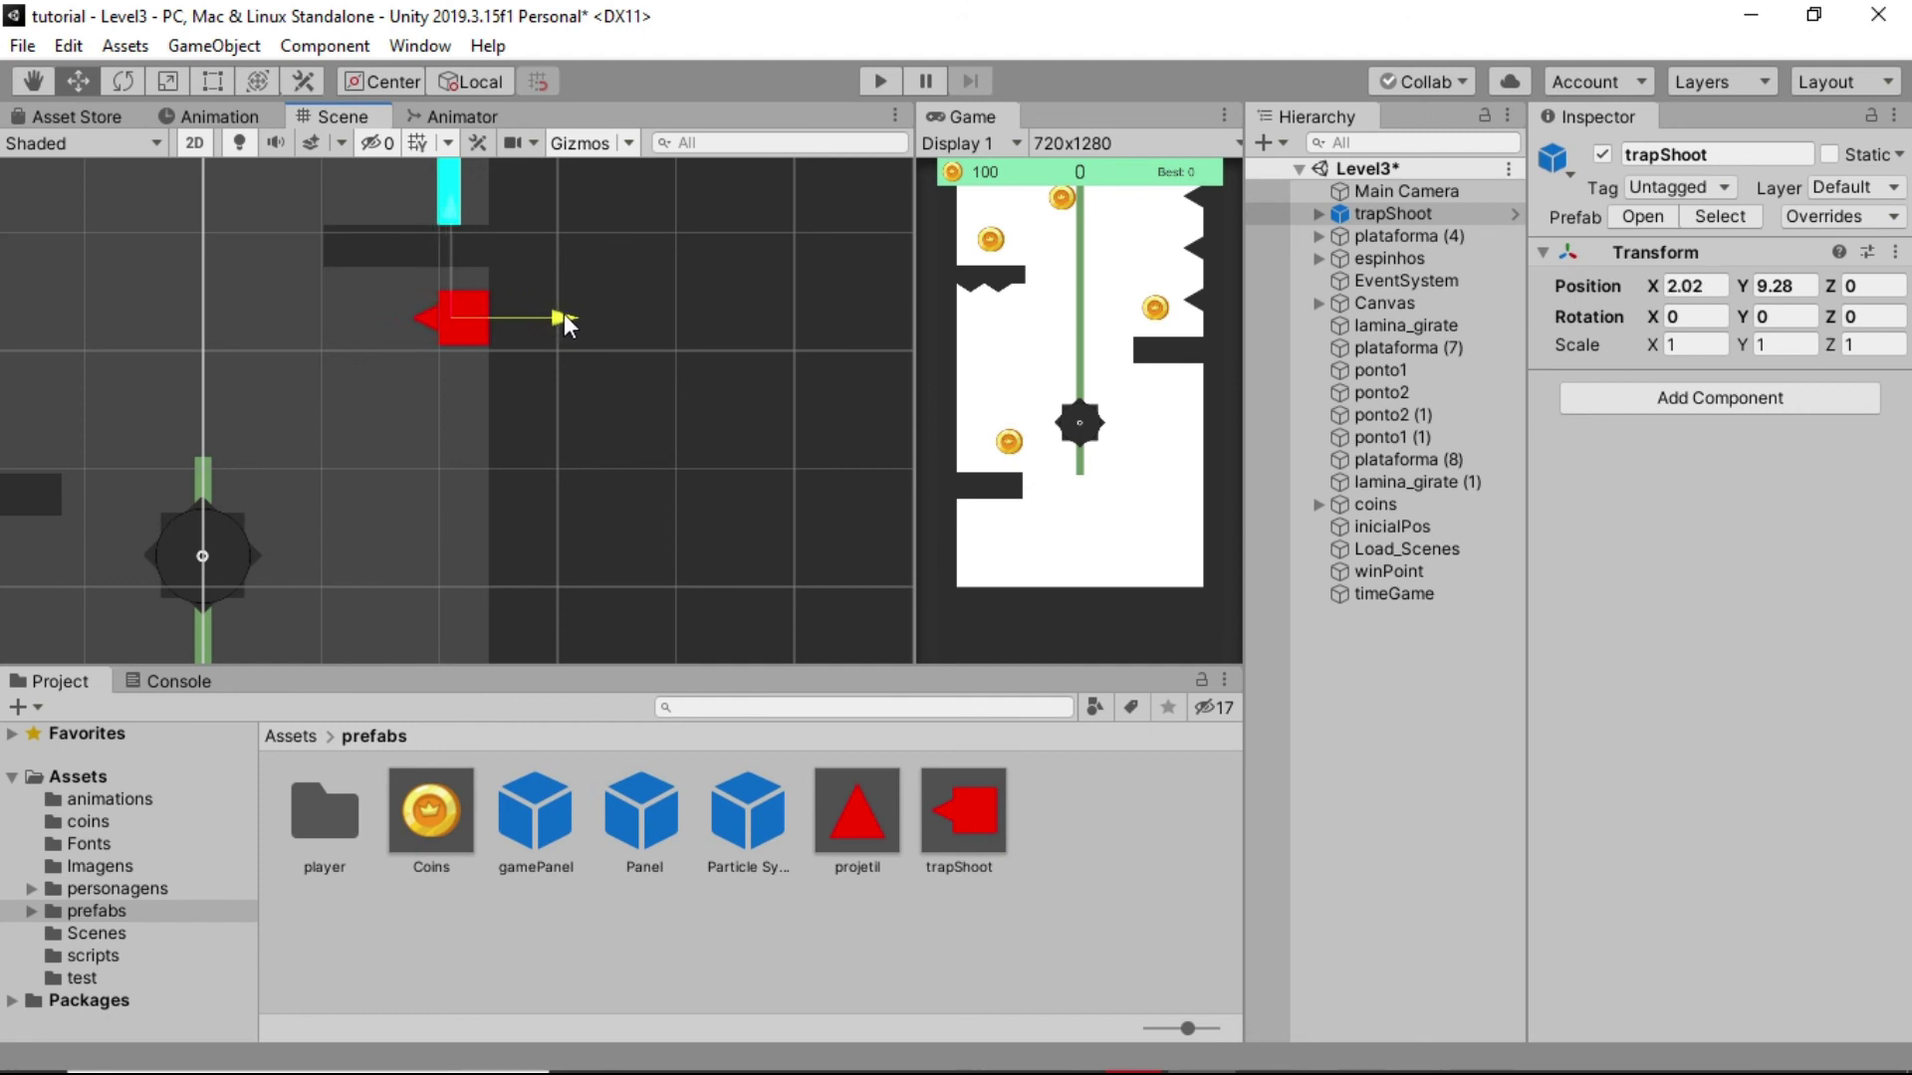
left_click_drag(564, 314, 566, 313)
scroll(499, 416, "down", 3)
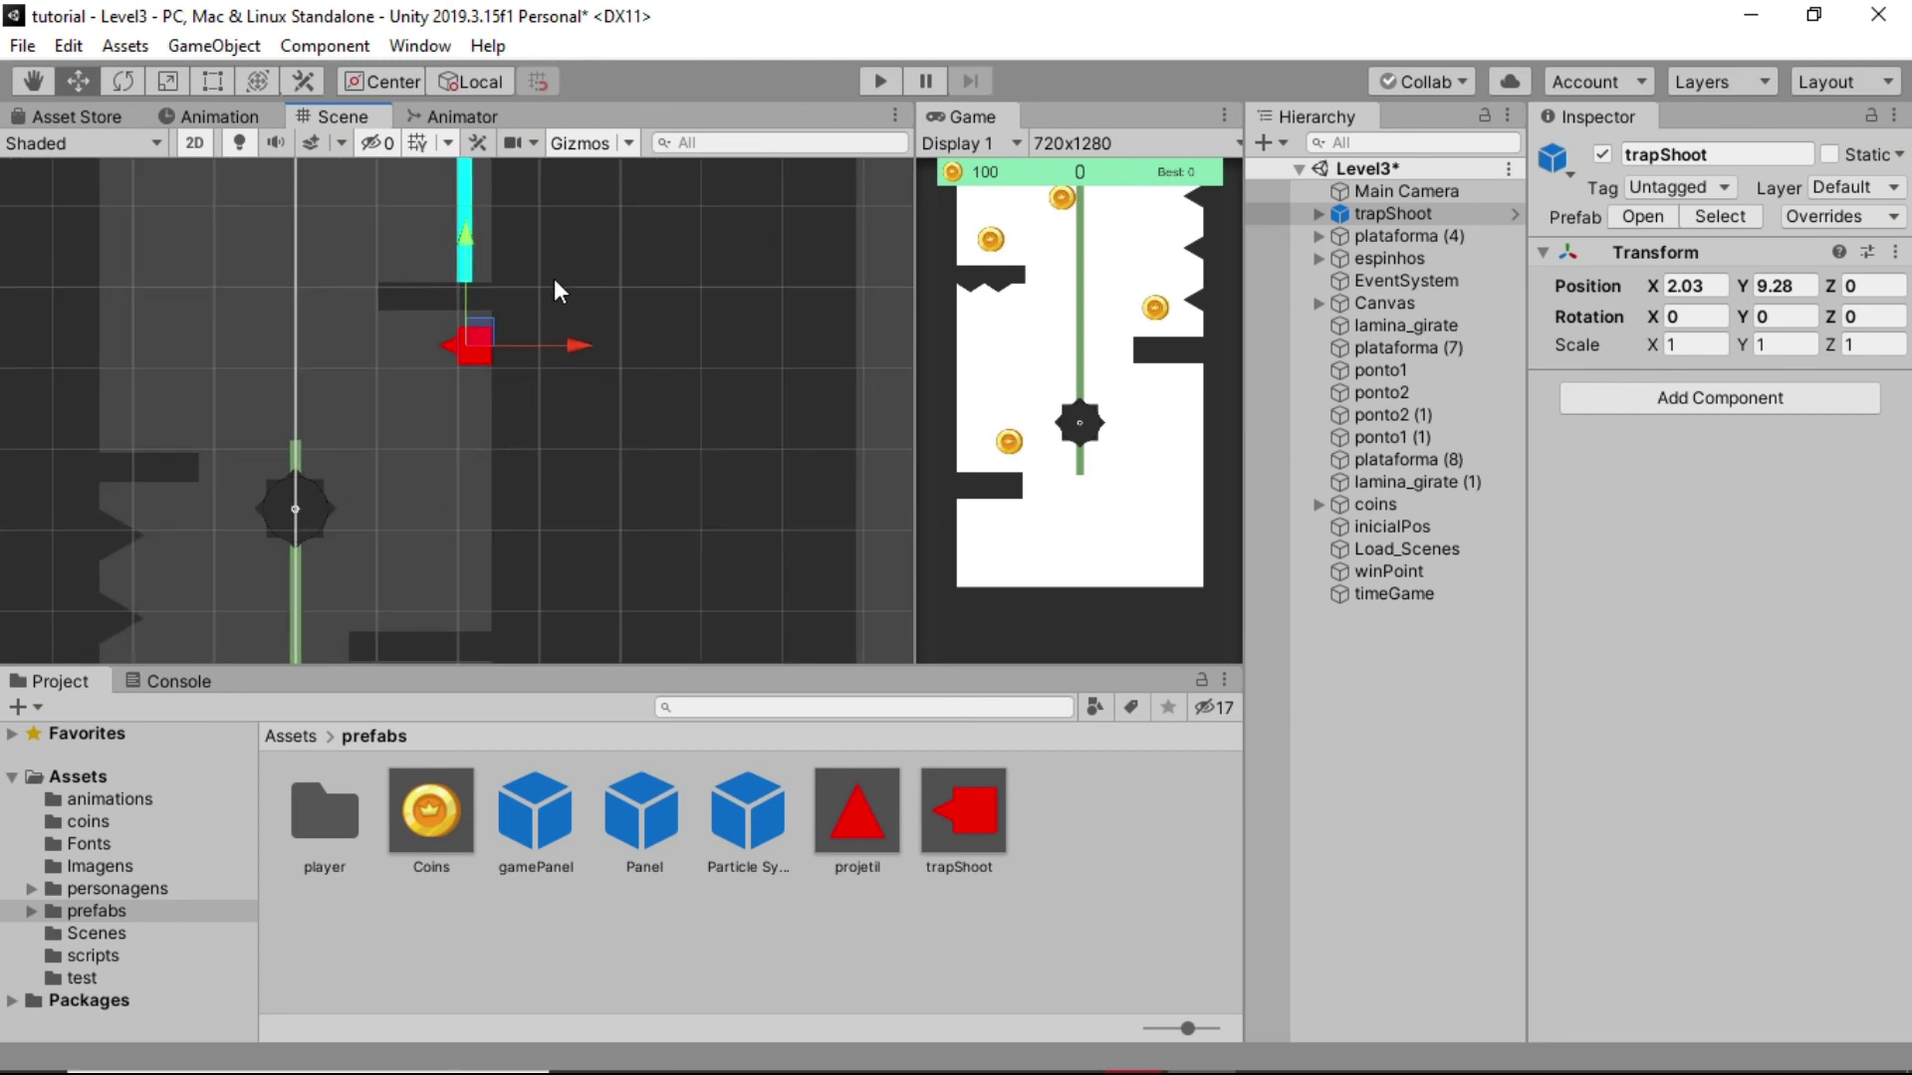
scroll(430, 404, "up", 5)
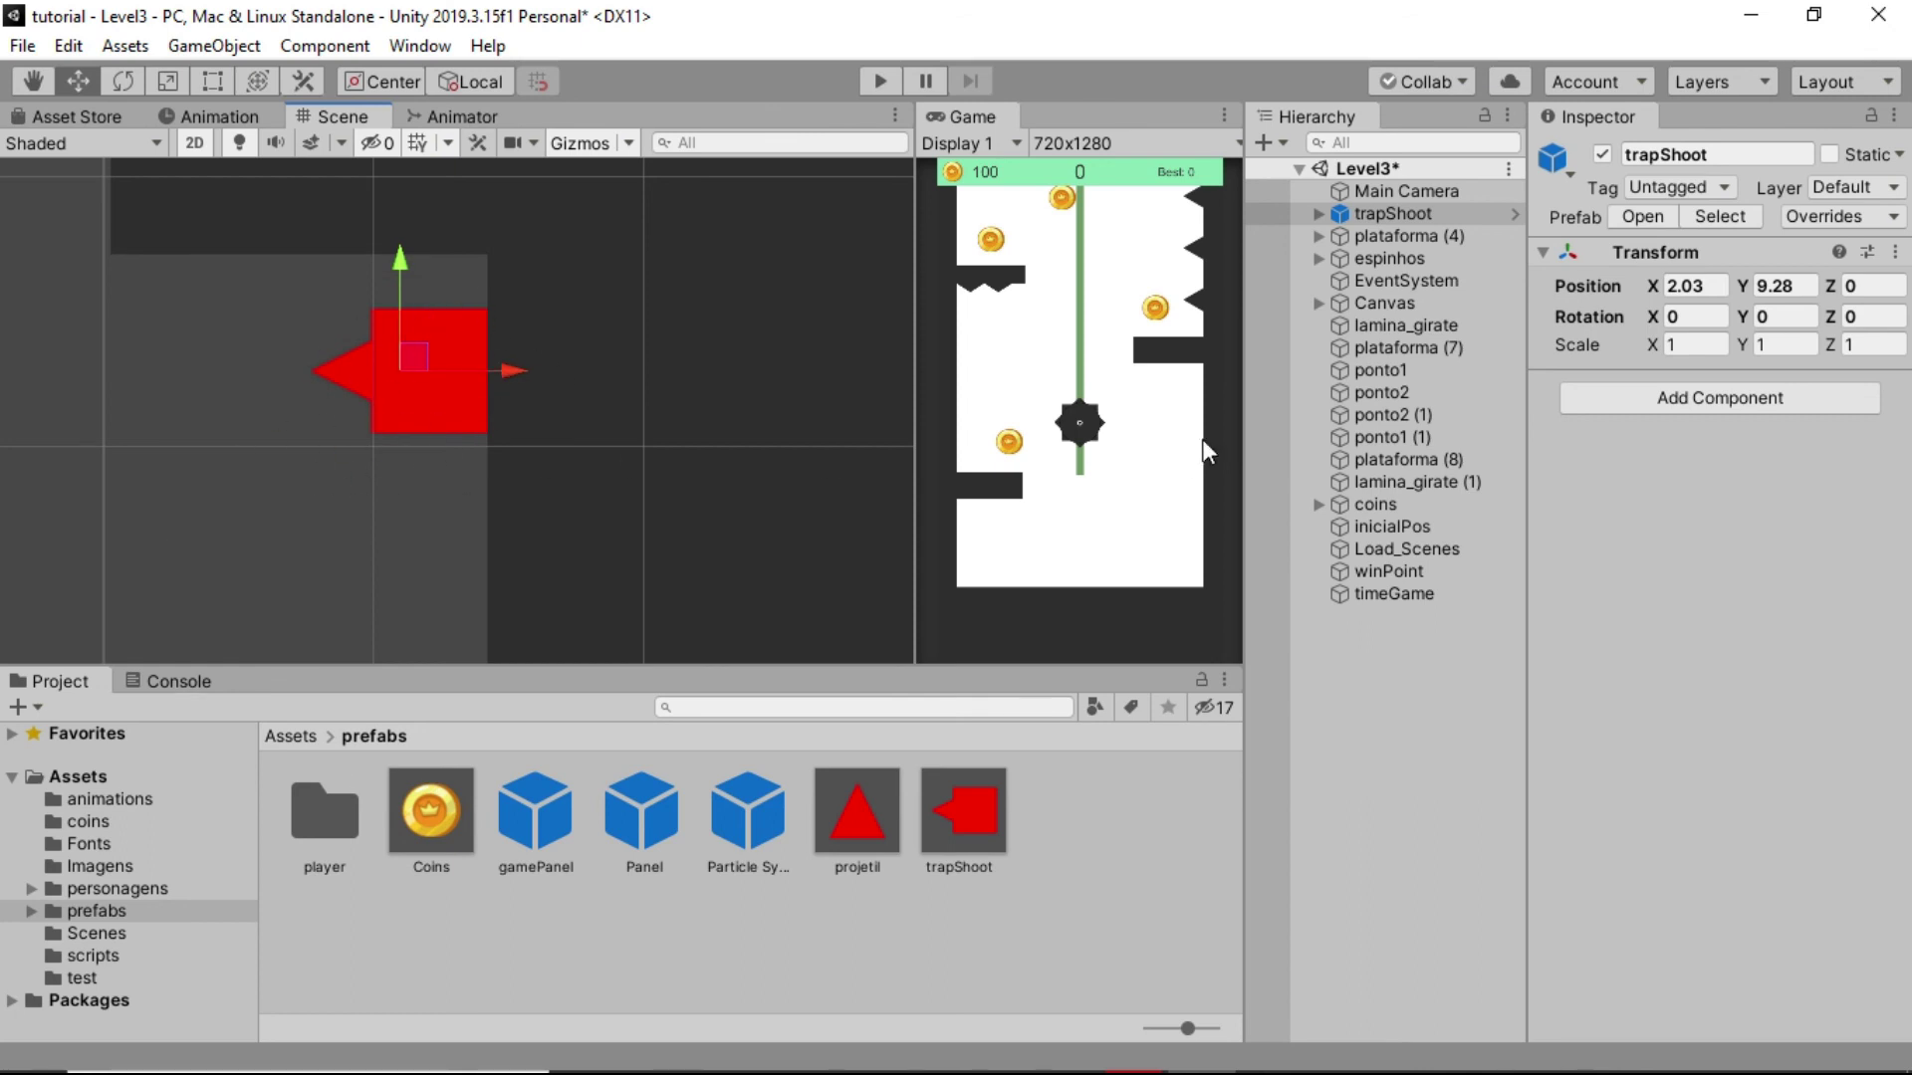
Expand trapShoot in the Hierarchy and inspect its quadrado and triagle parts
left_click(1318, 213)
left_click(1374, 243)
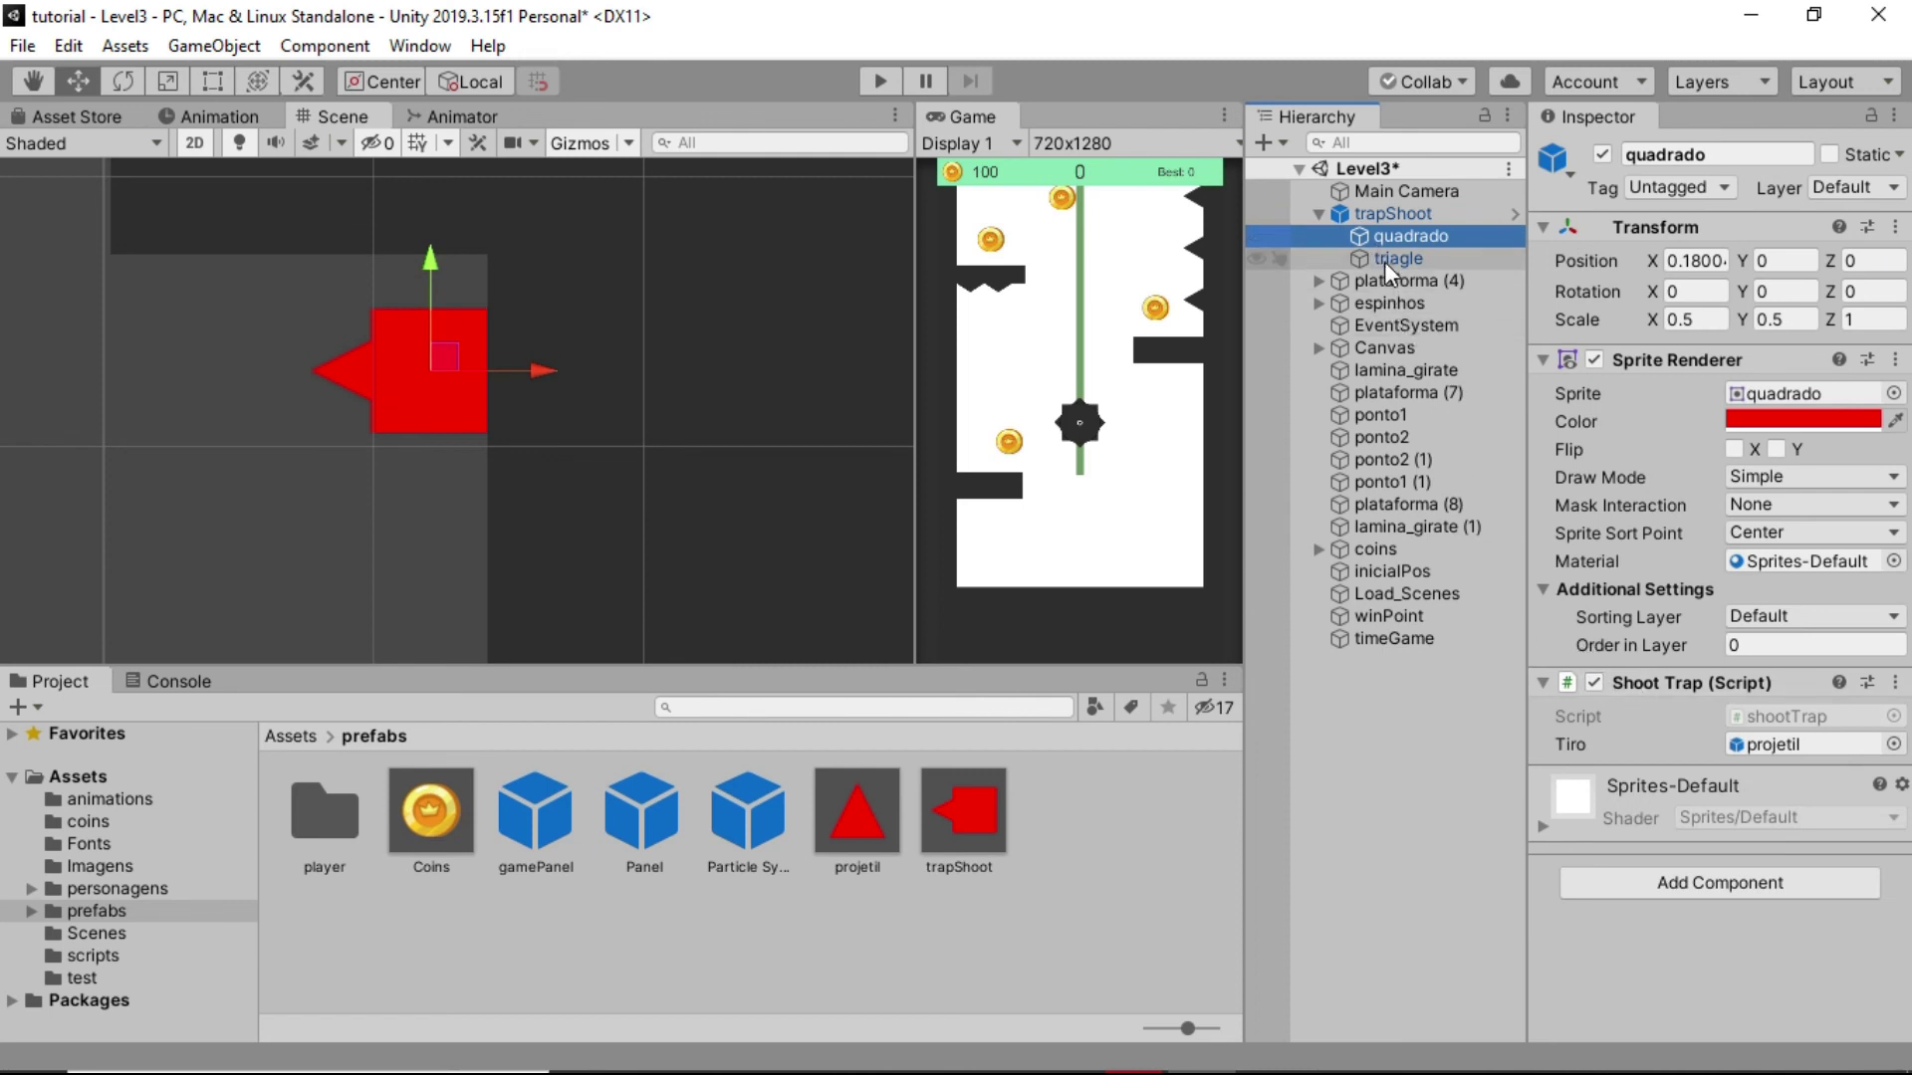
left_click(1393, 260)
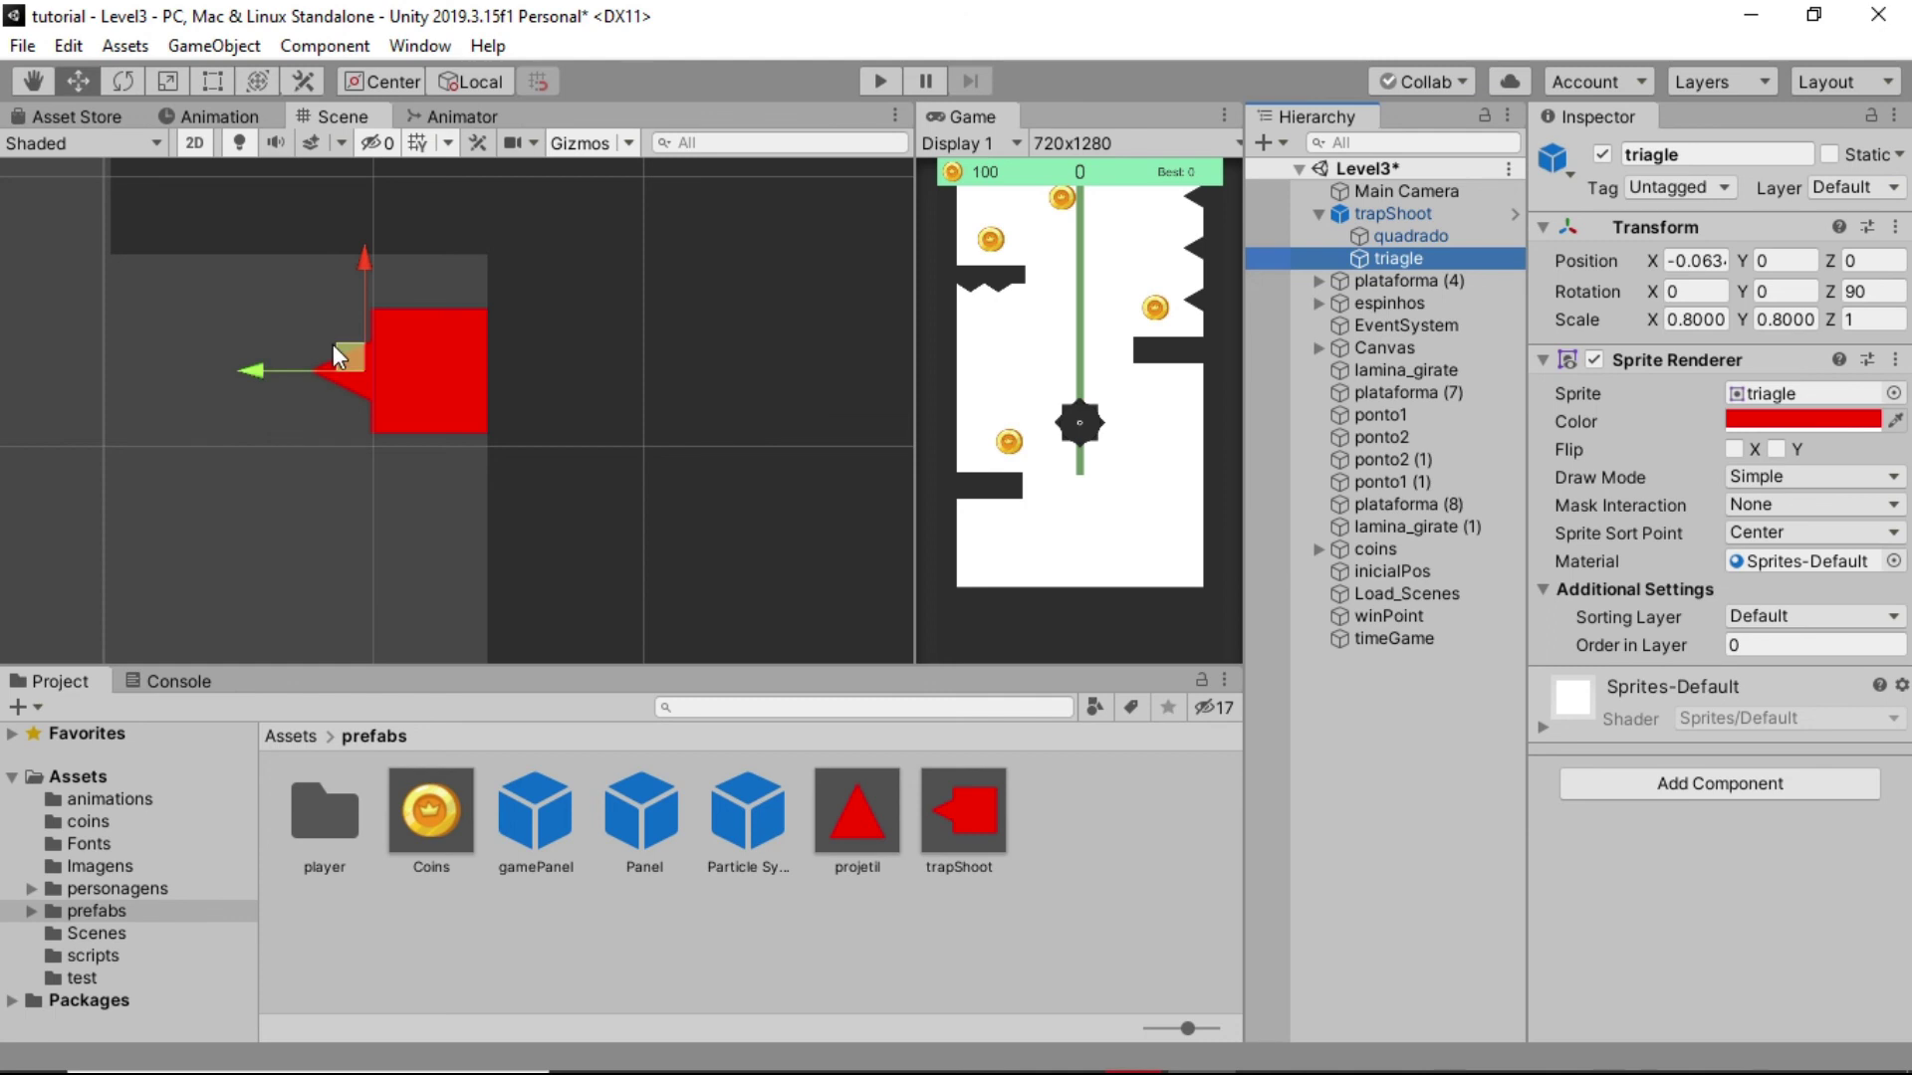
scroll(506, 398, "down", 3)
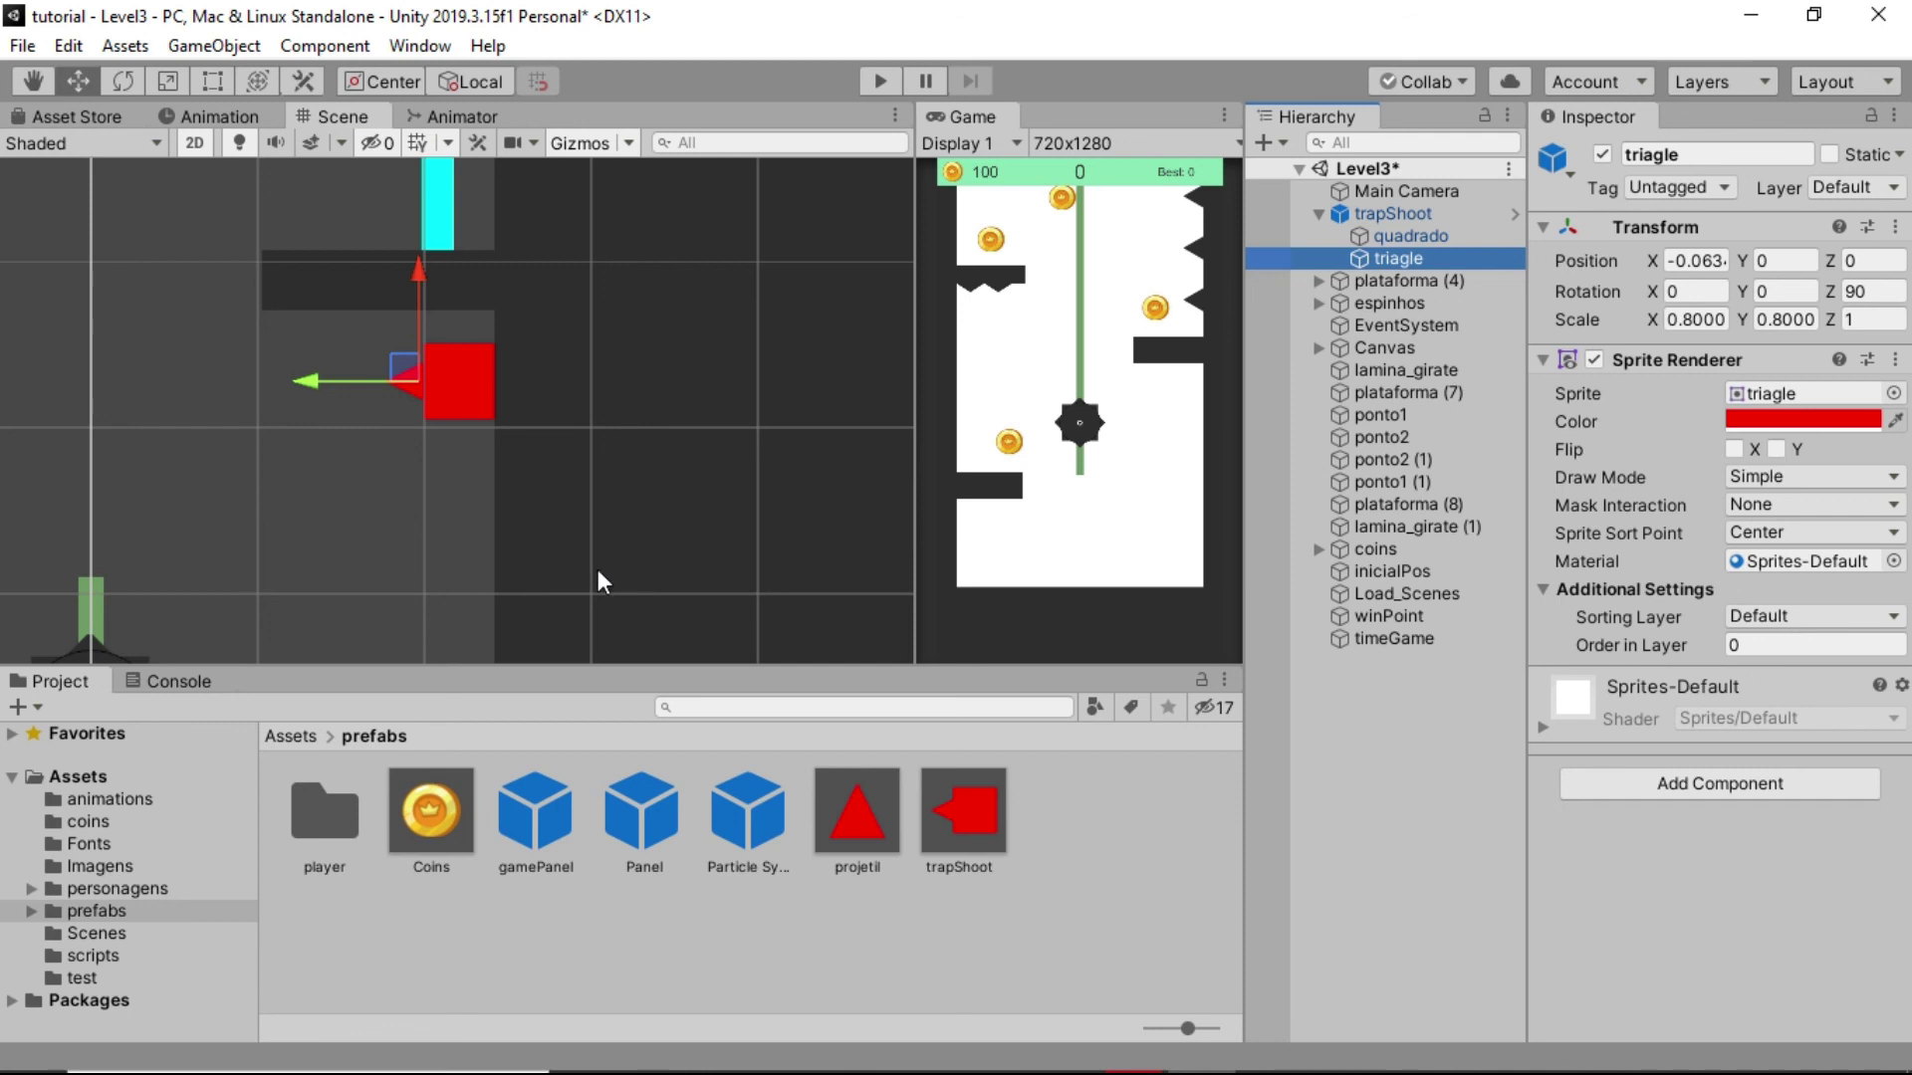
scroll(587, 468, "down", 3)
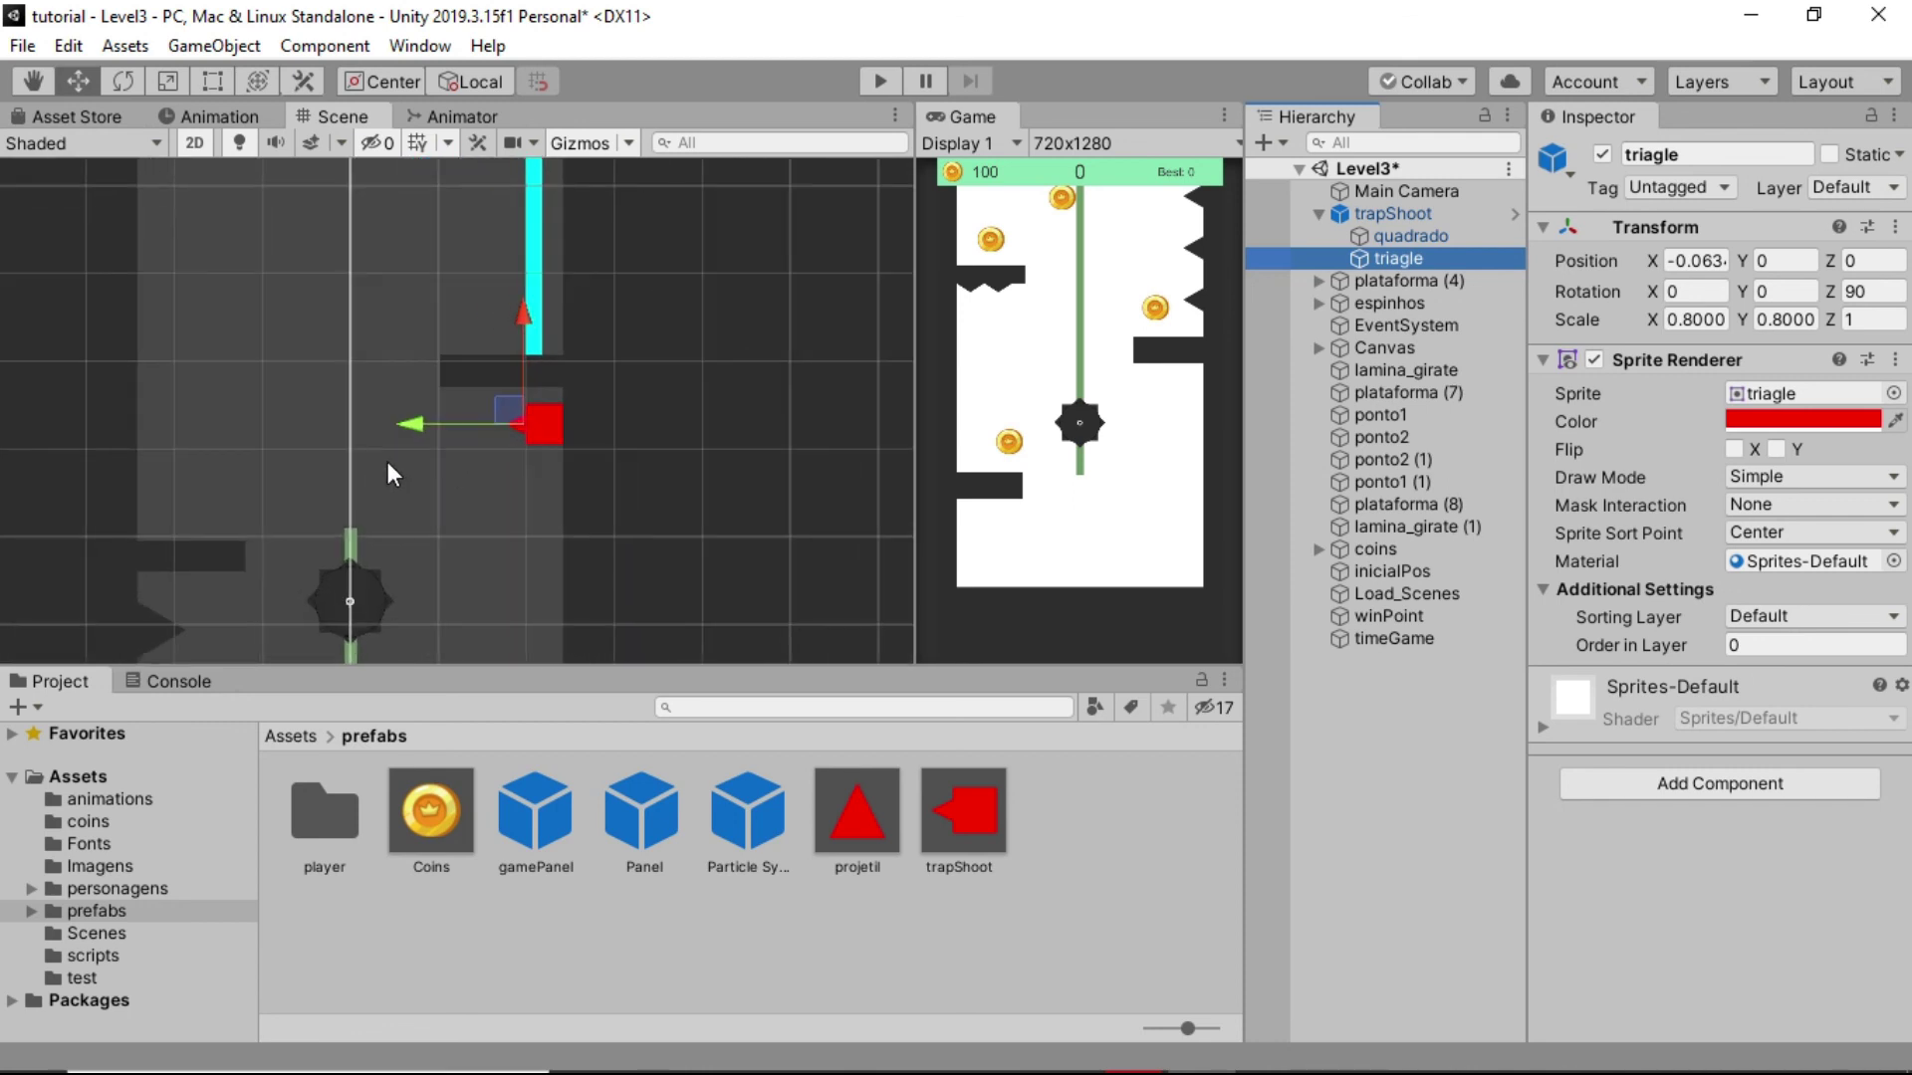
Play-test Level3, watching the wall trap fire red projectiles, then stop play mode
left_click(868, 84)
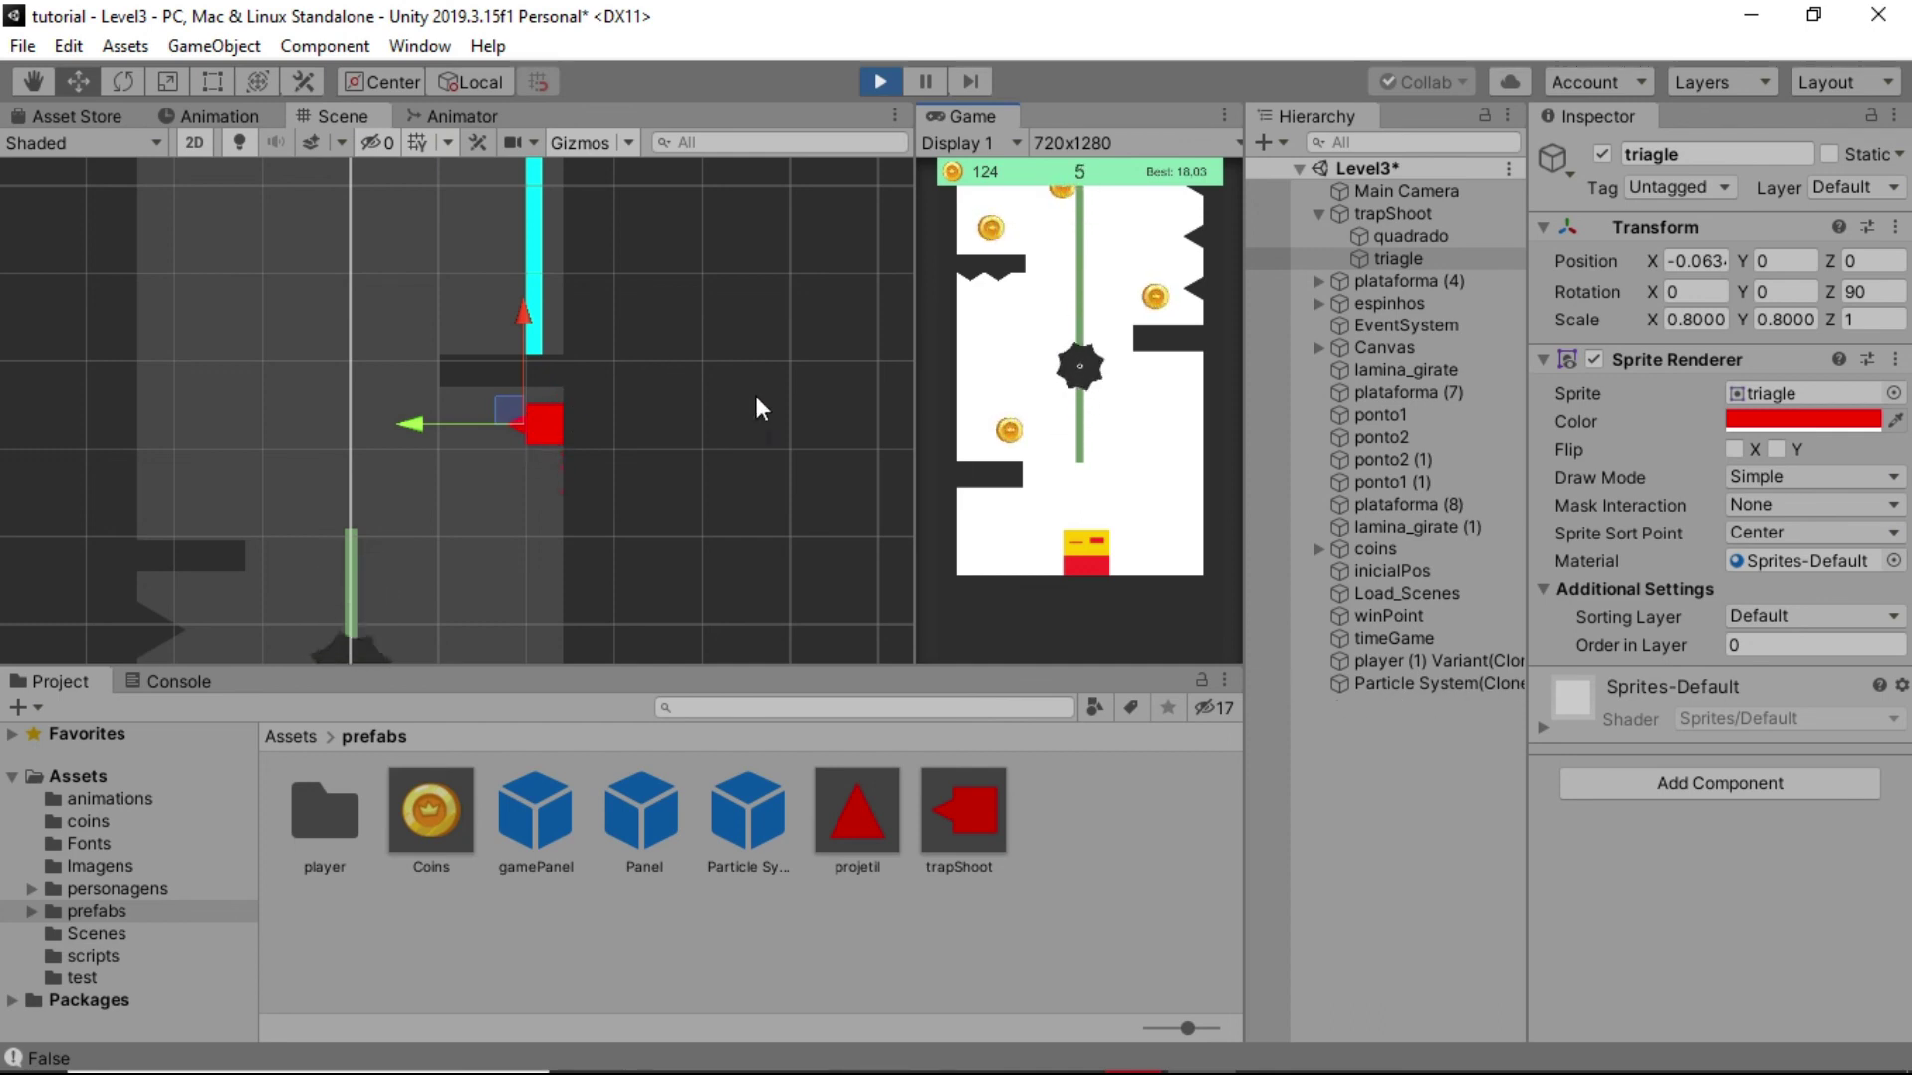
scroll(605, 426, "up", 2)
scroll(569, 418, "up", 3)
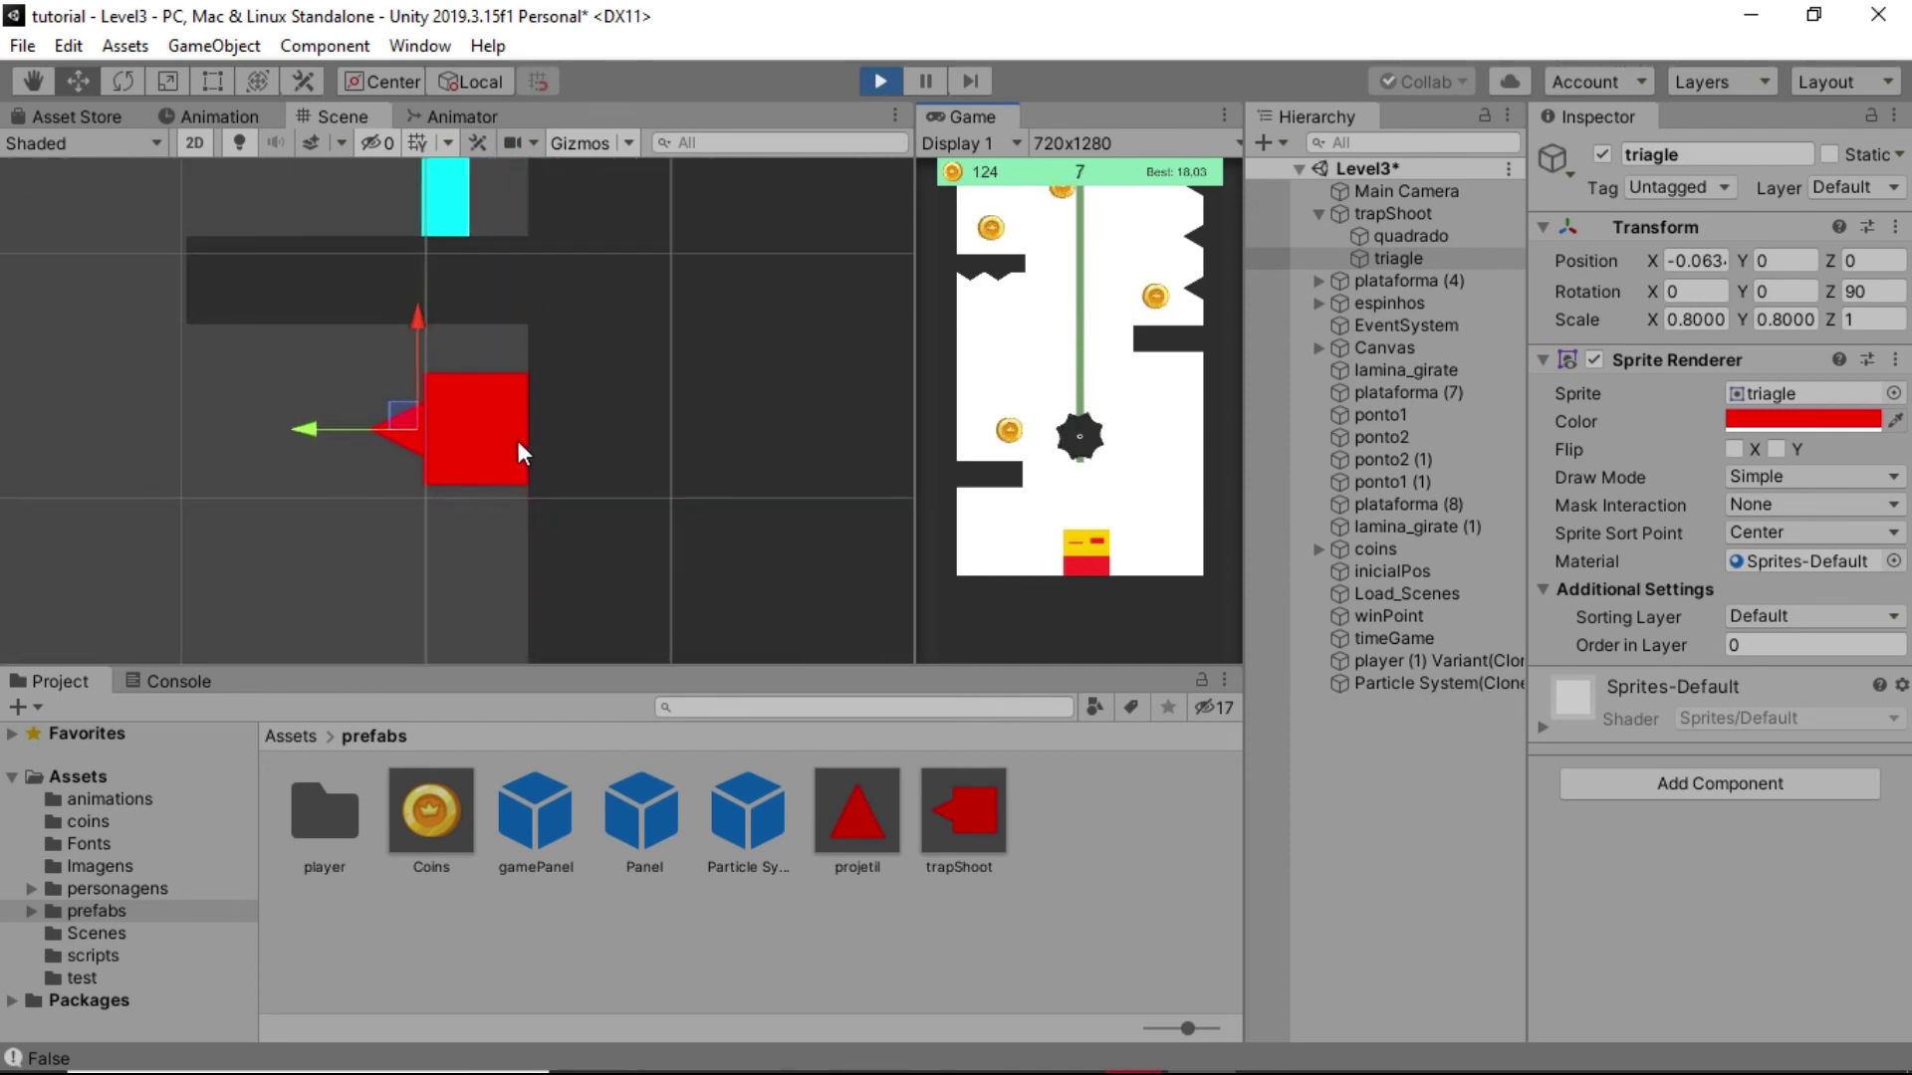
scroll(502, 450, "up", 1)
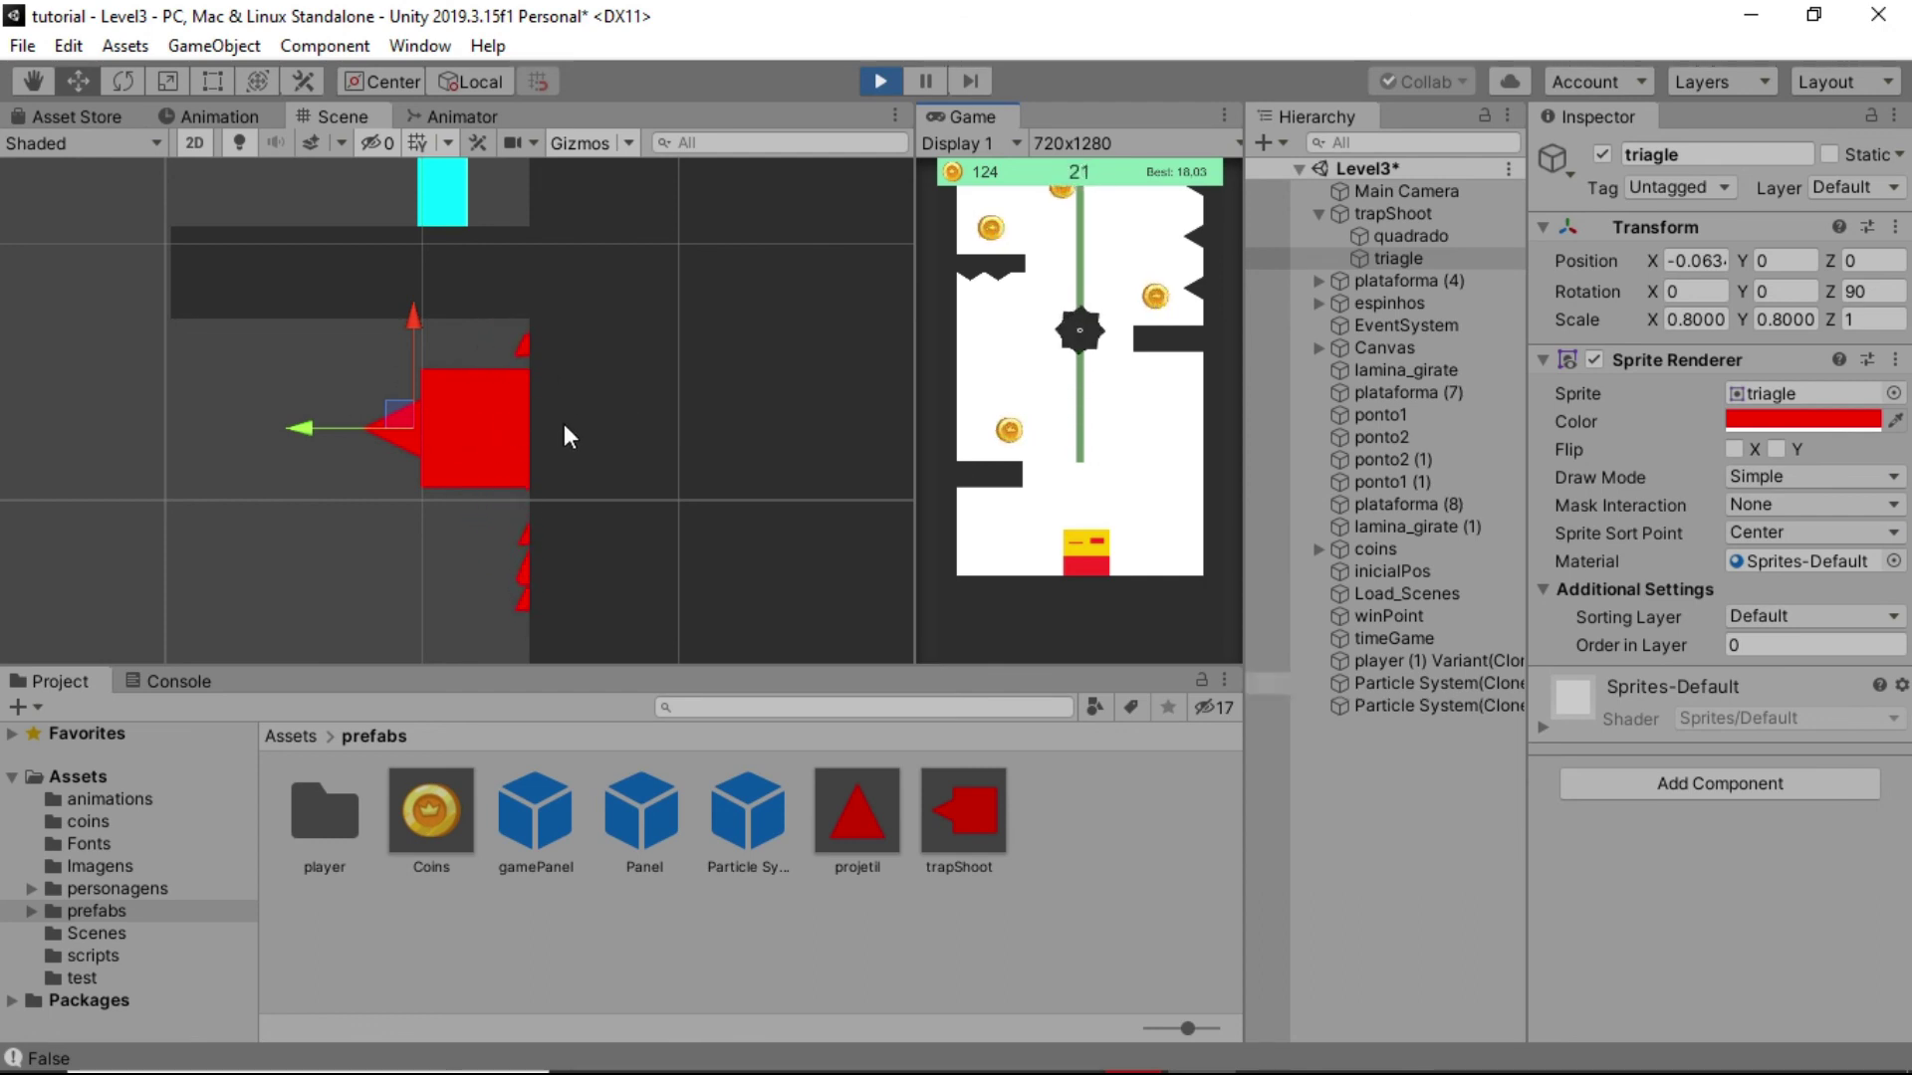
left_click(878, 78)
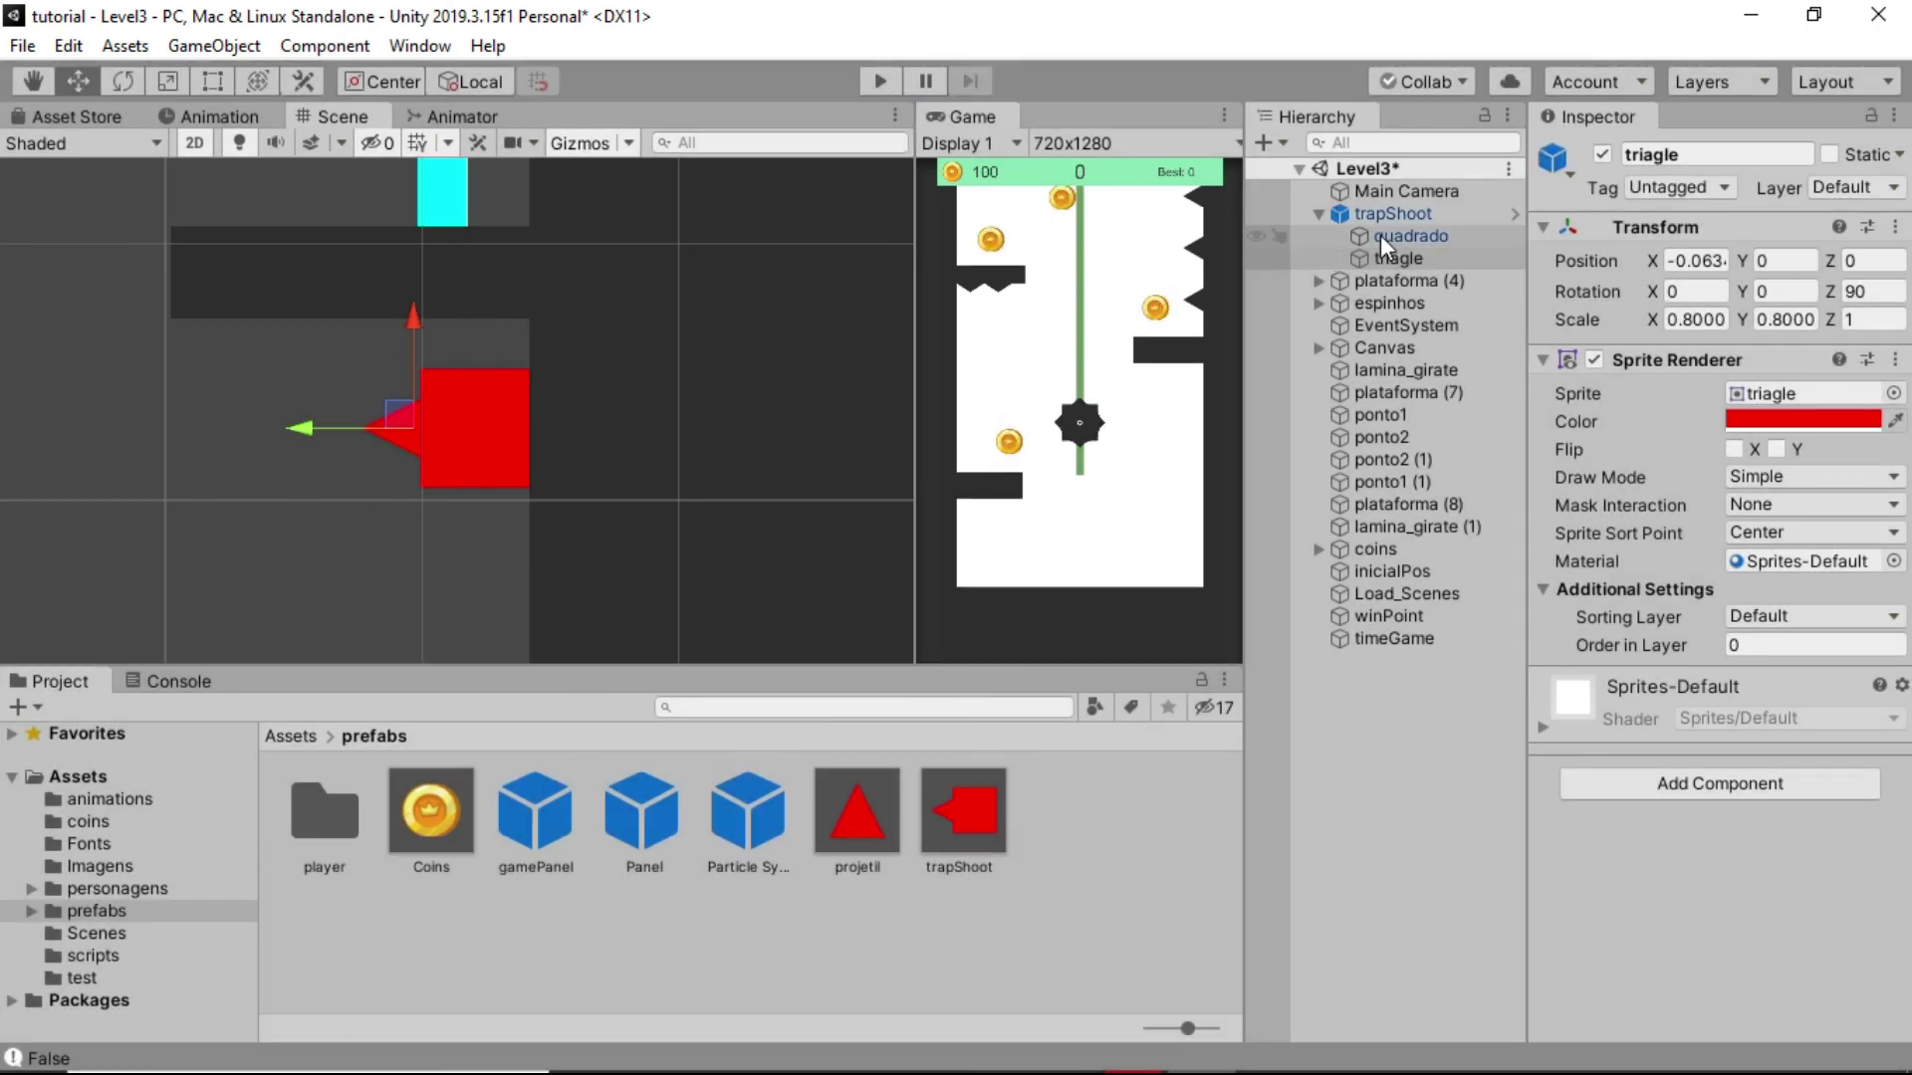
Compare quadrado, triagle and the trapShoot parent, confirming Shoot Trap sits on quadrado, then collapse trapShoot
left_click(1393, 236)
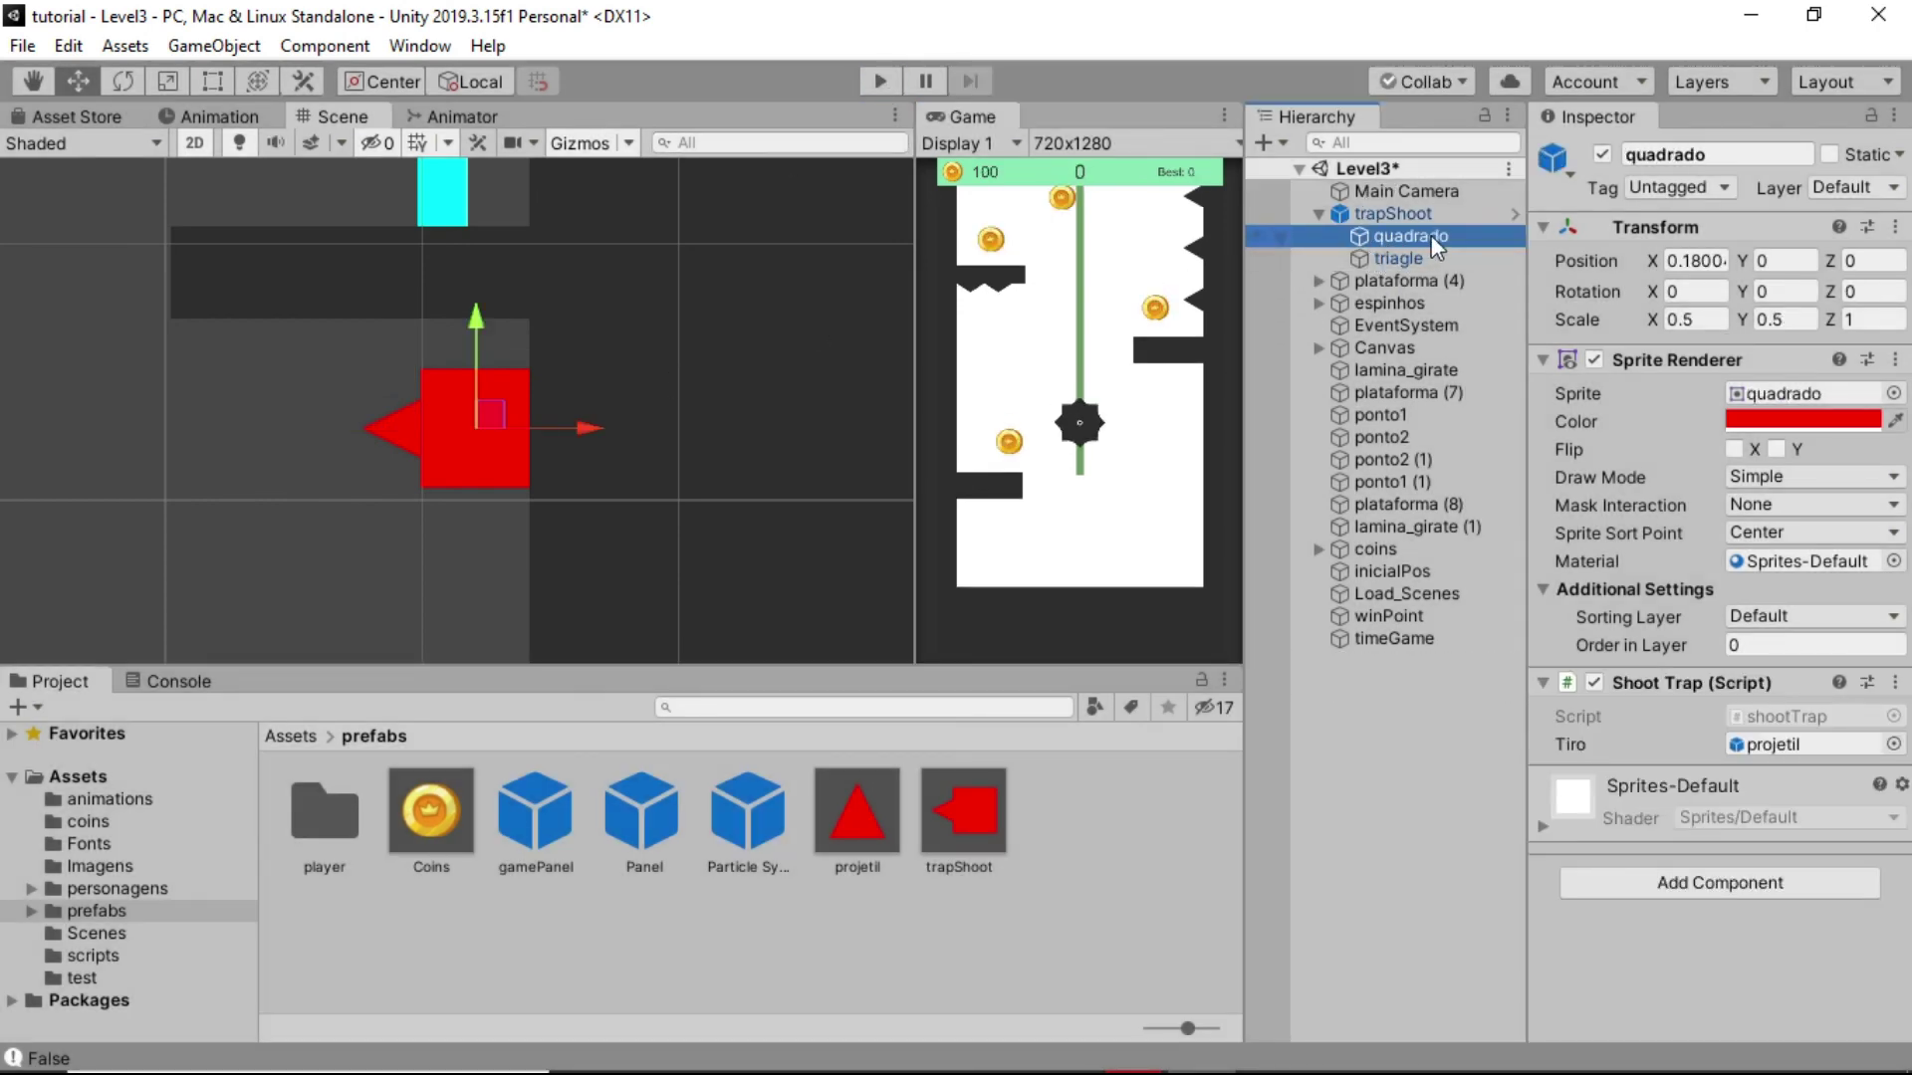
left_click(1389, 257)
left_click(1396, 233)
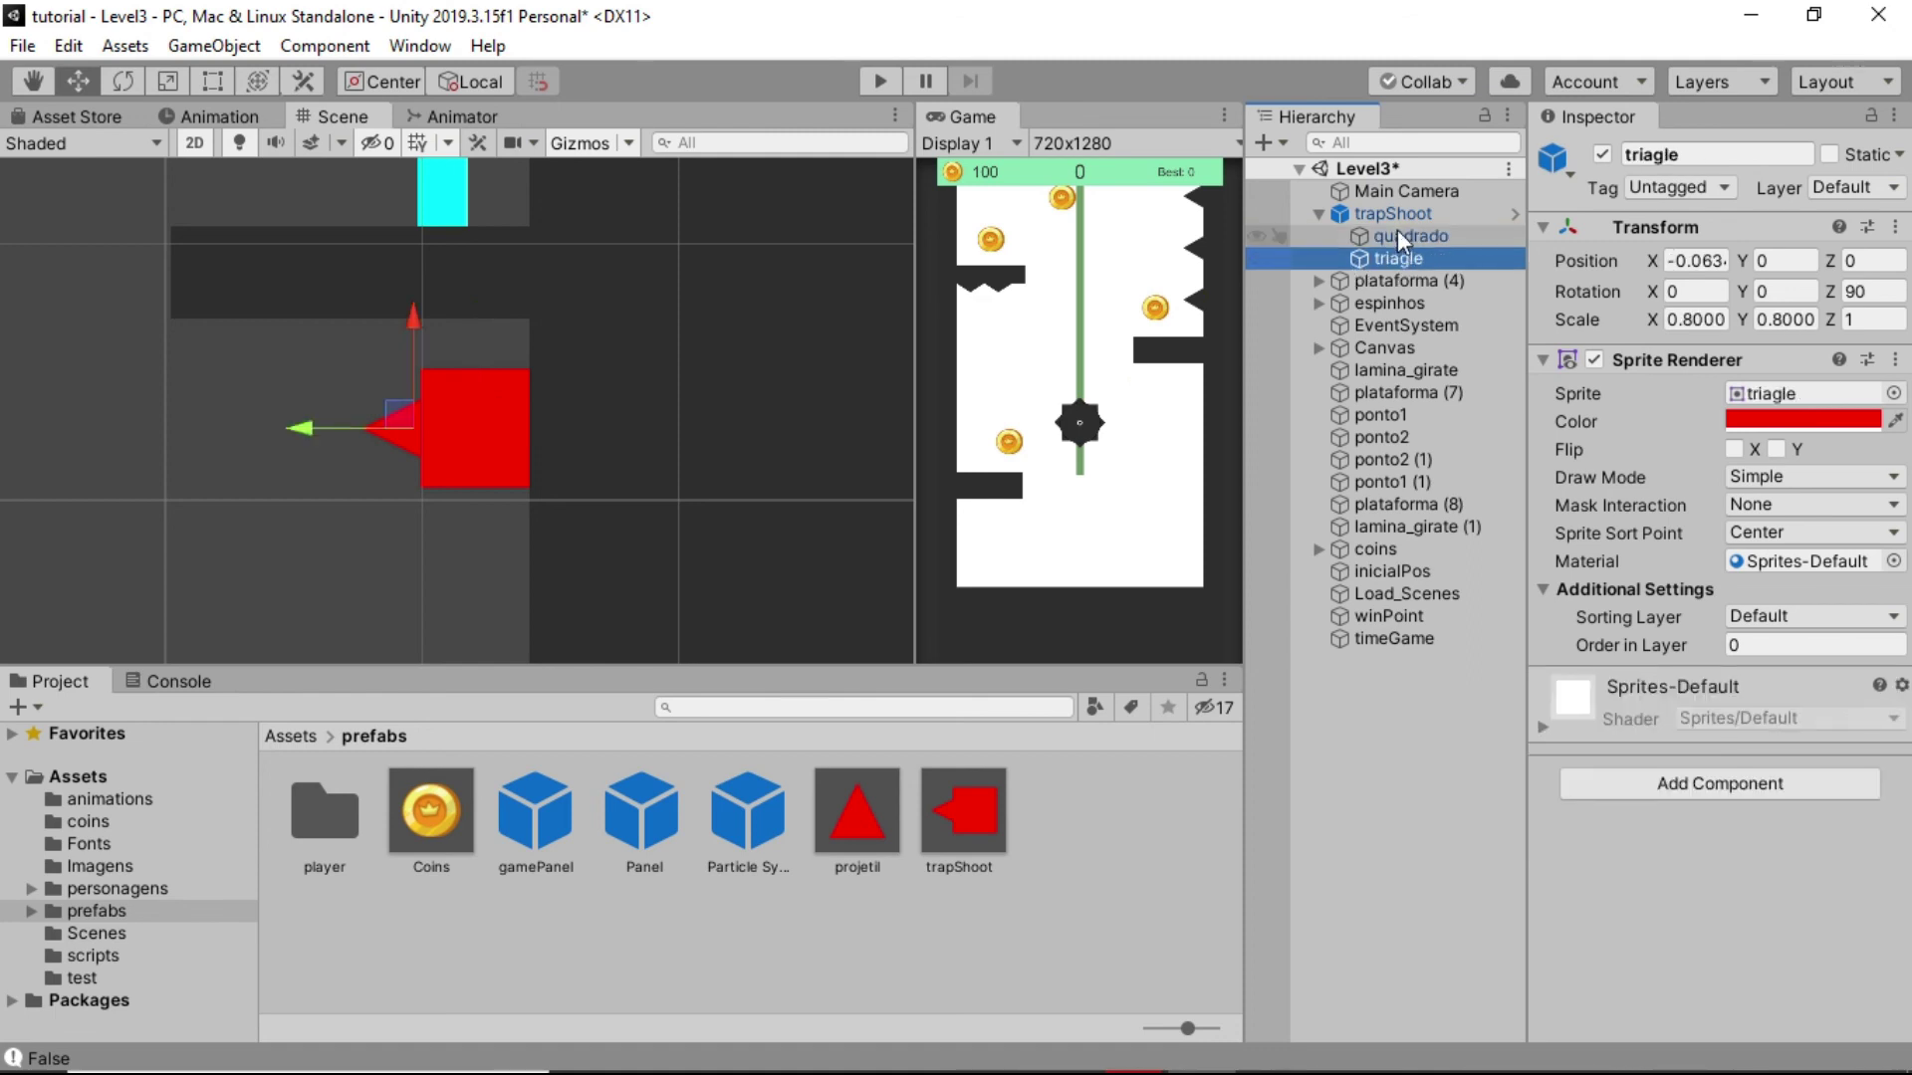
left_click(1394, 215)
left_click(1394, 231)
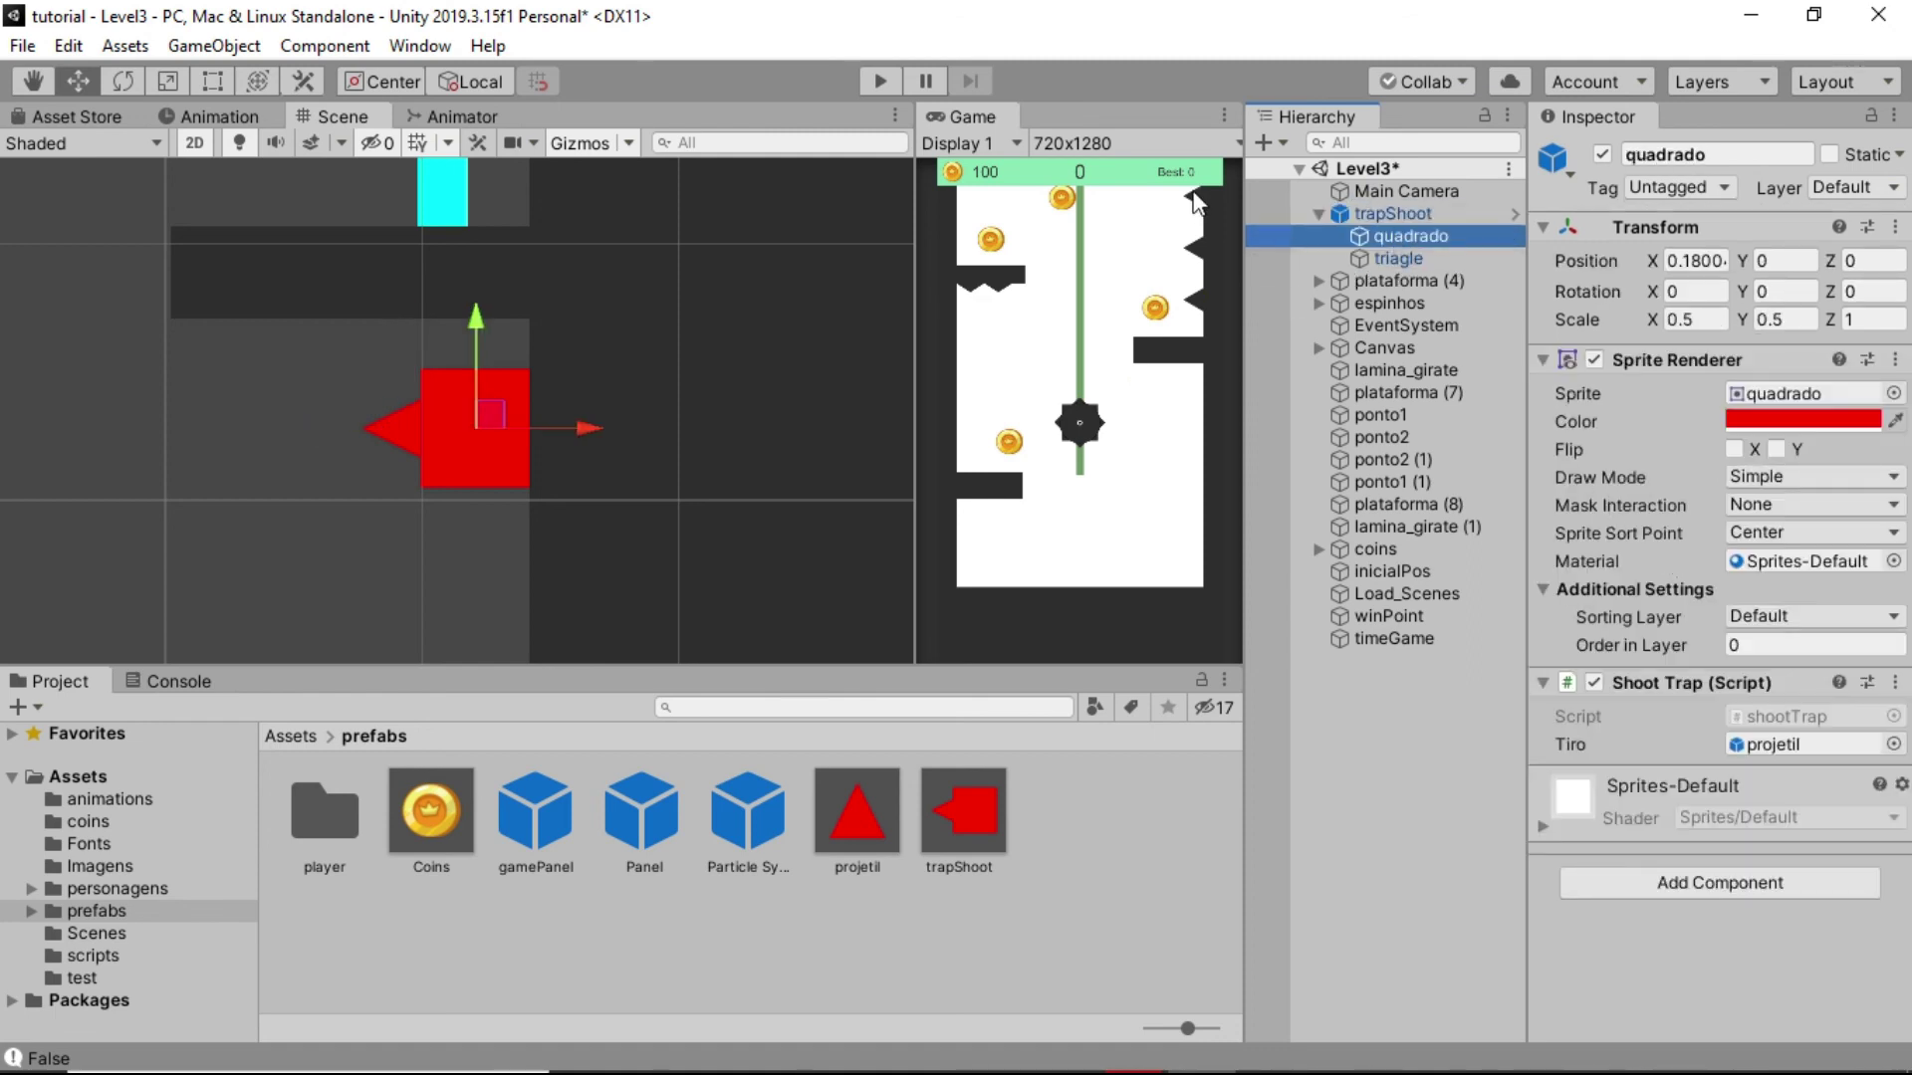
left_click(1325, 211)
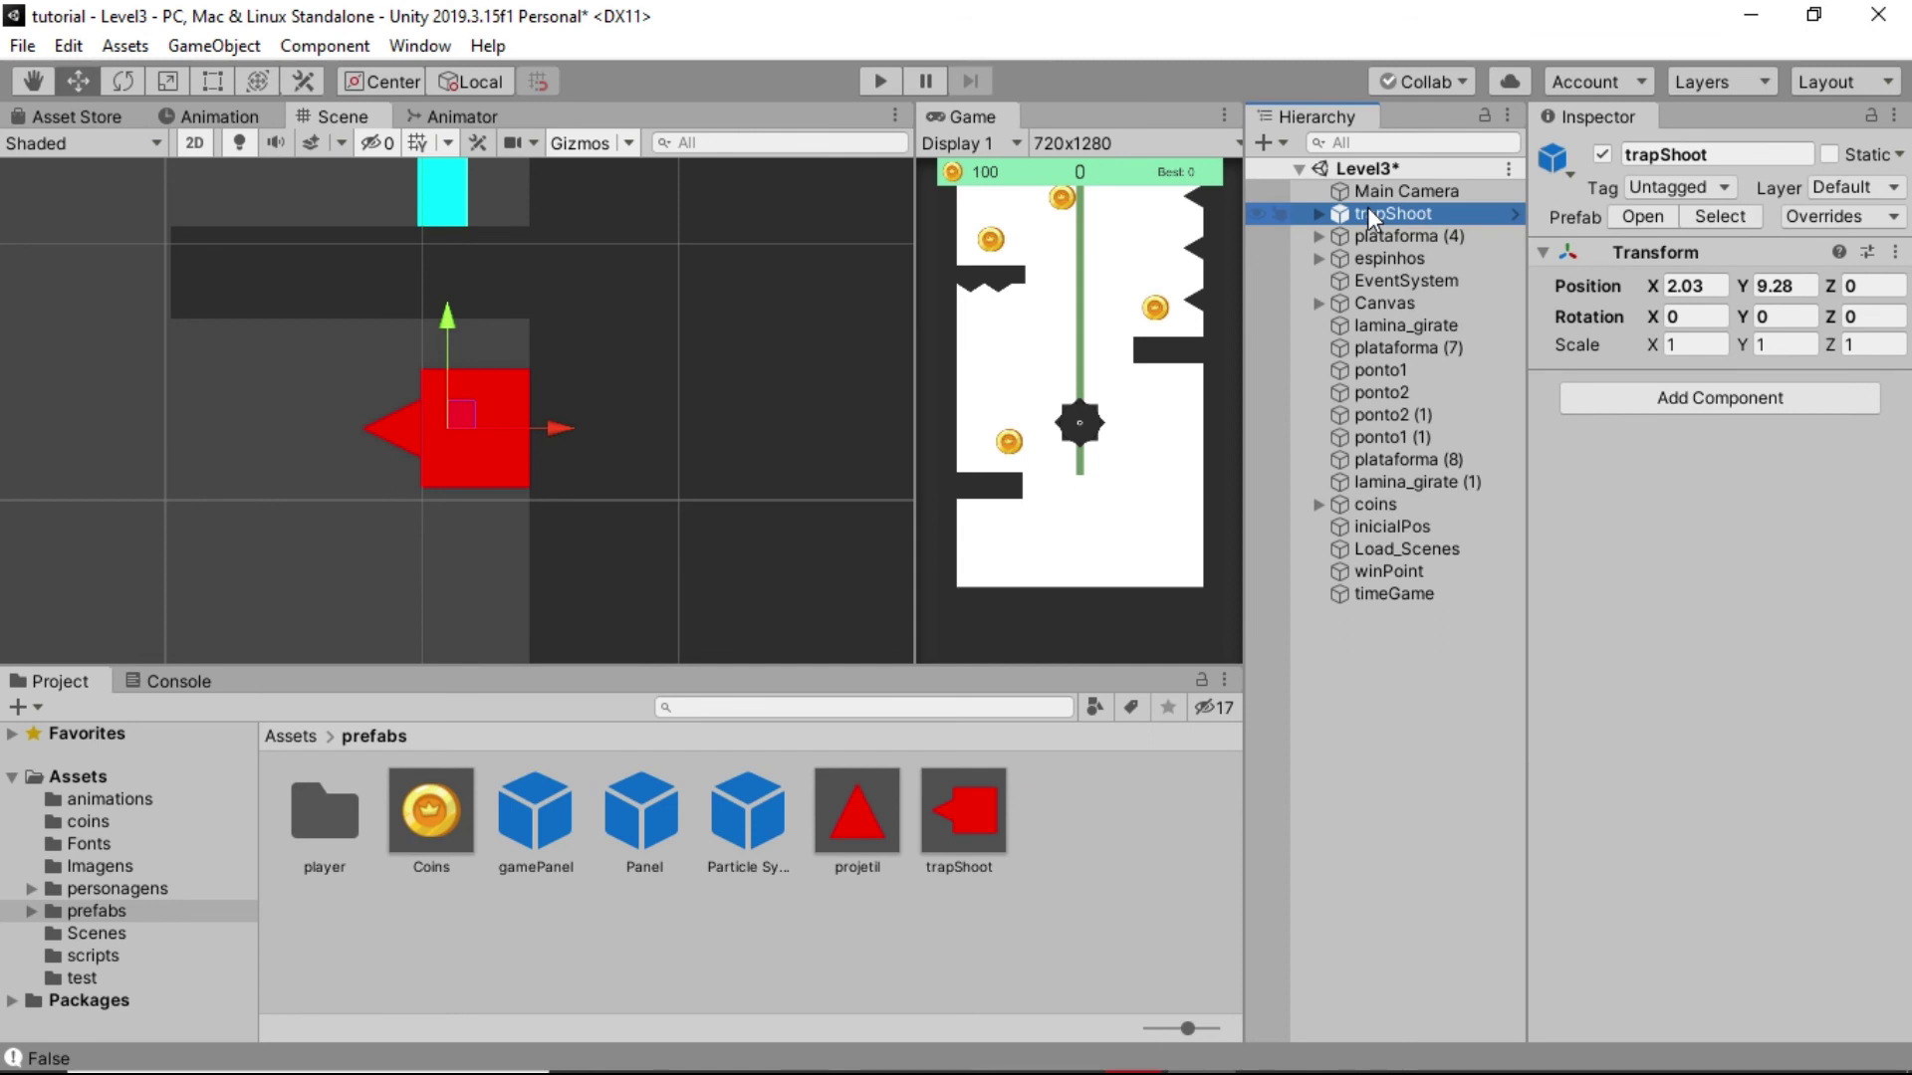
Delete the scene's trapShoot instance, open the trapShoot prefab, and remove Shoot Trap from quadrado
key("Delete")
left_click(928, 797)
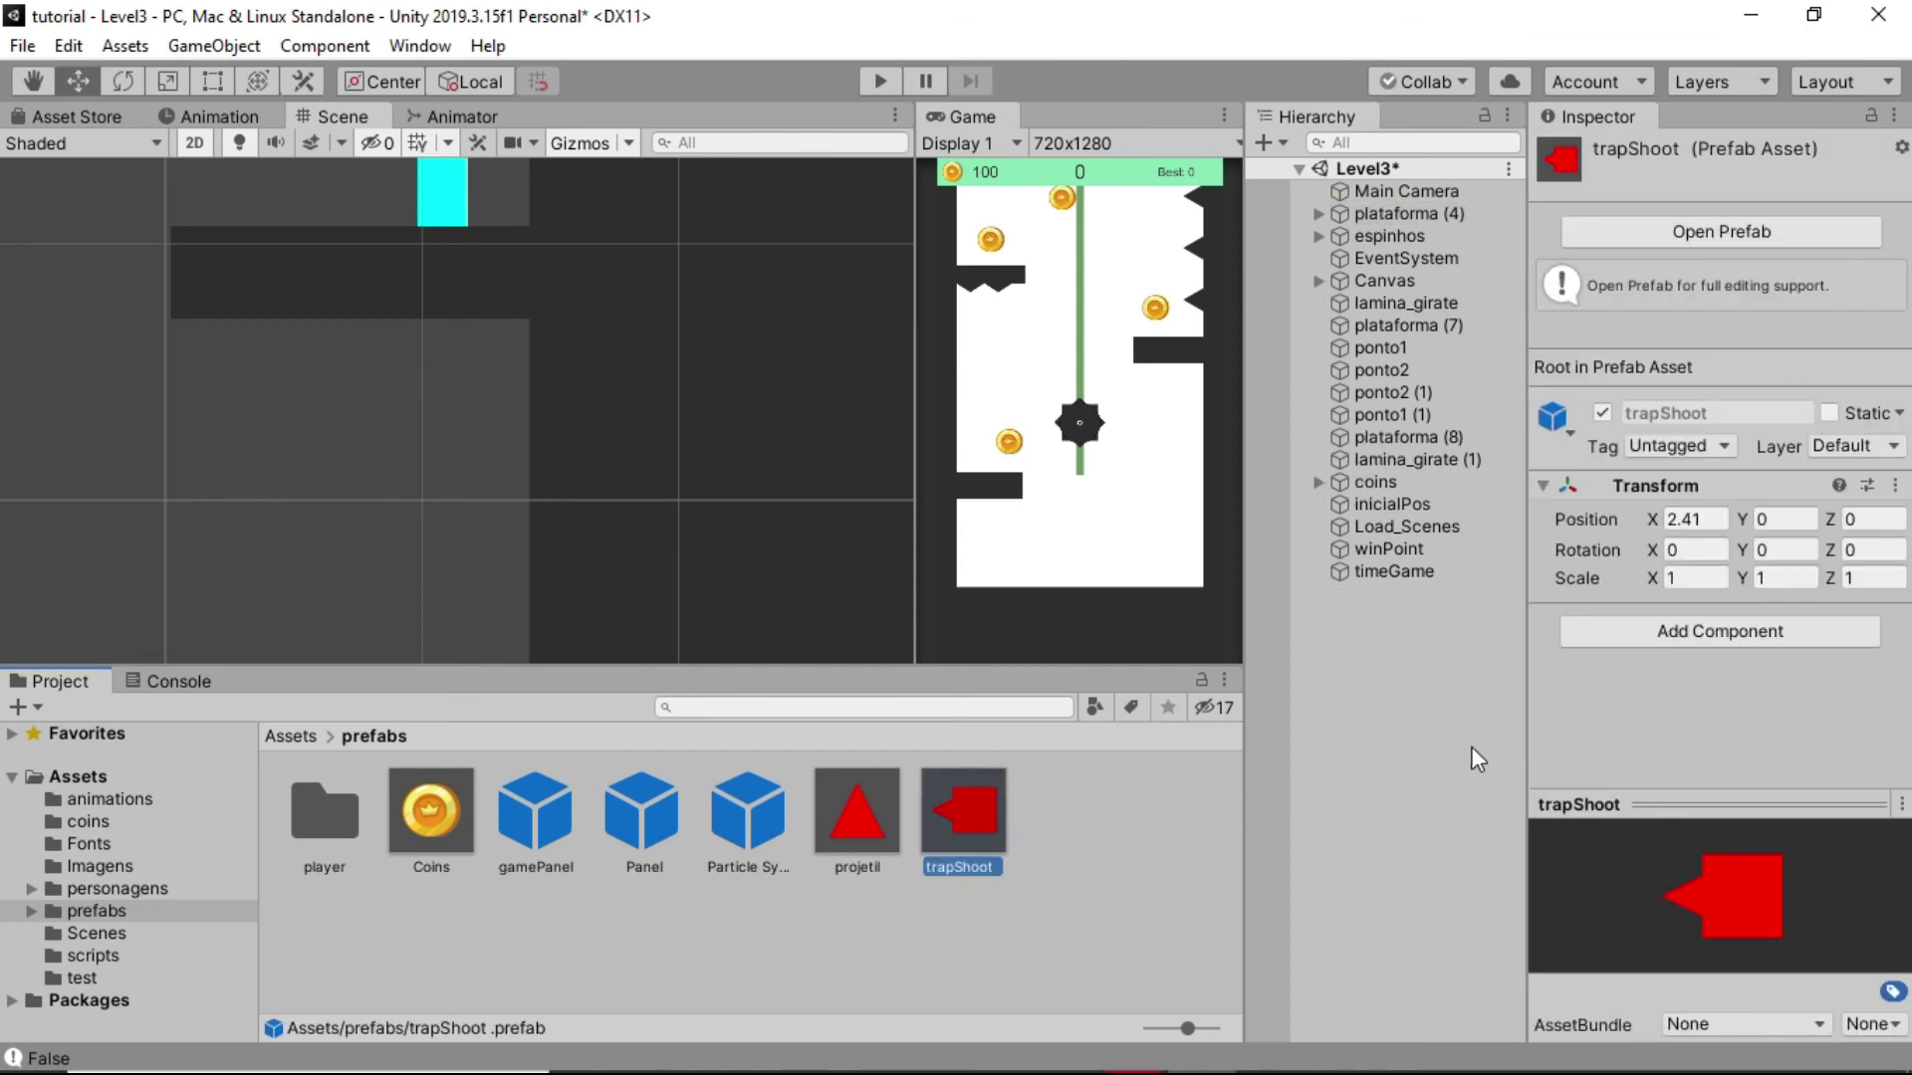
double_click(966, 806)
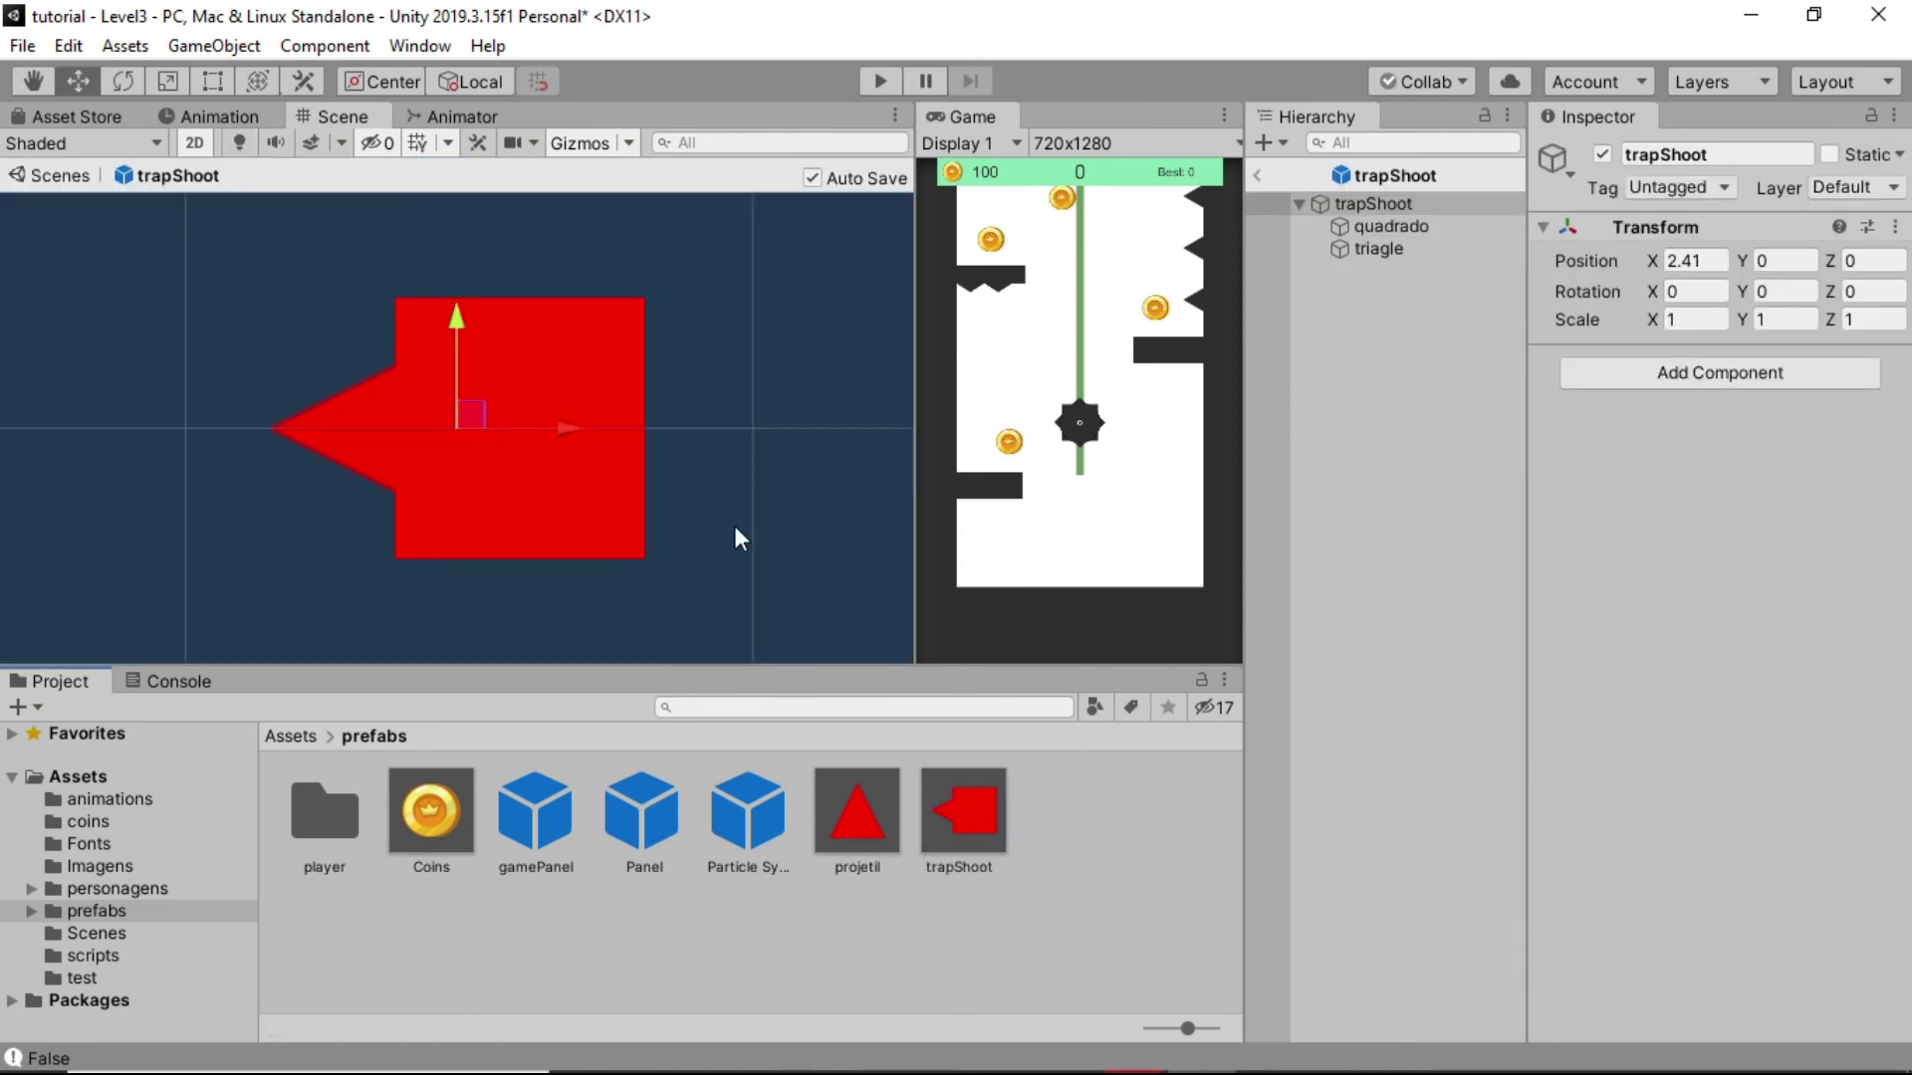
left_click(1343, 225)
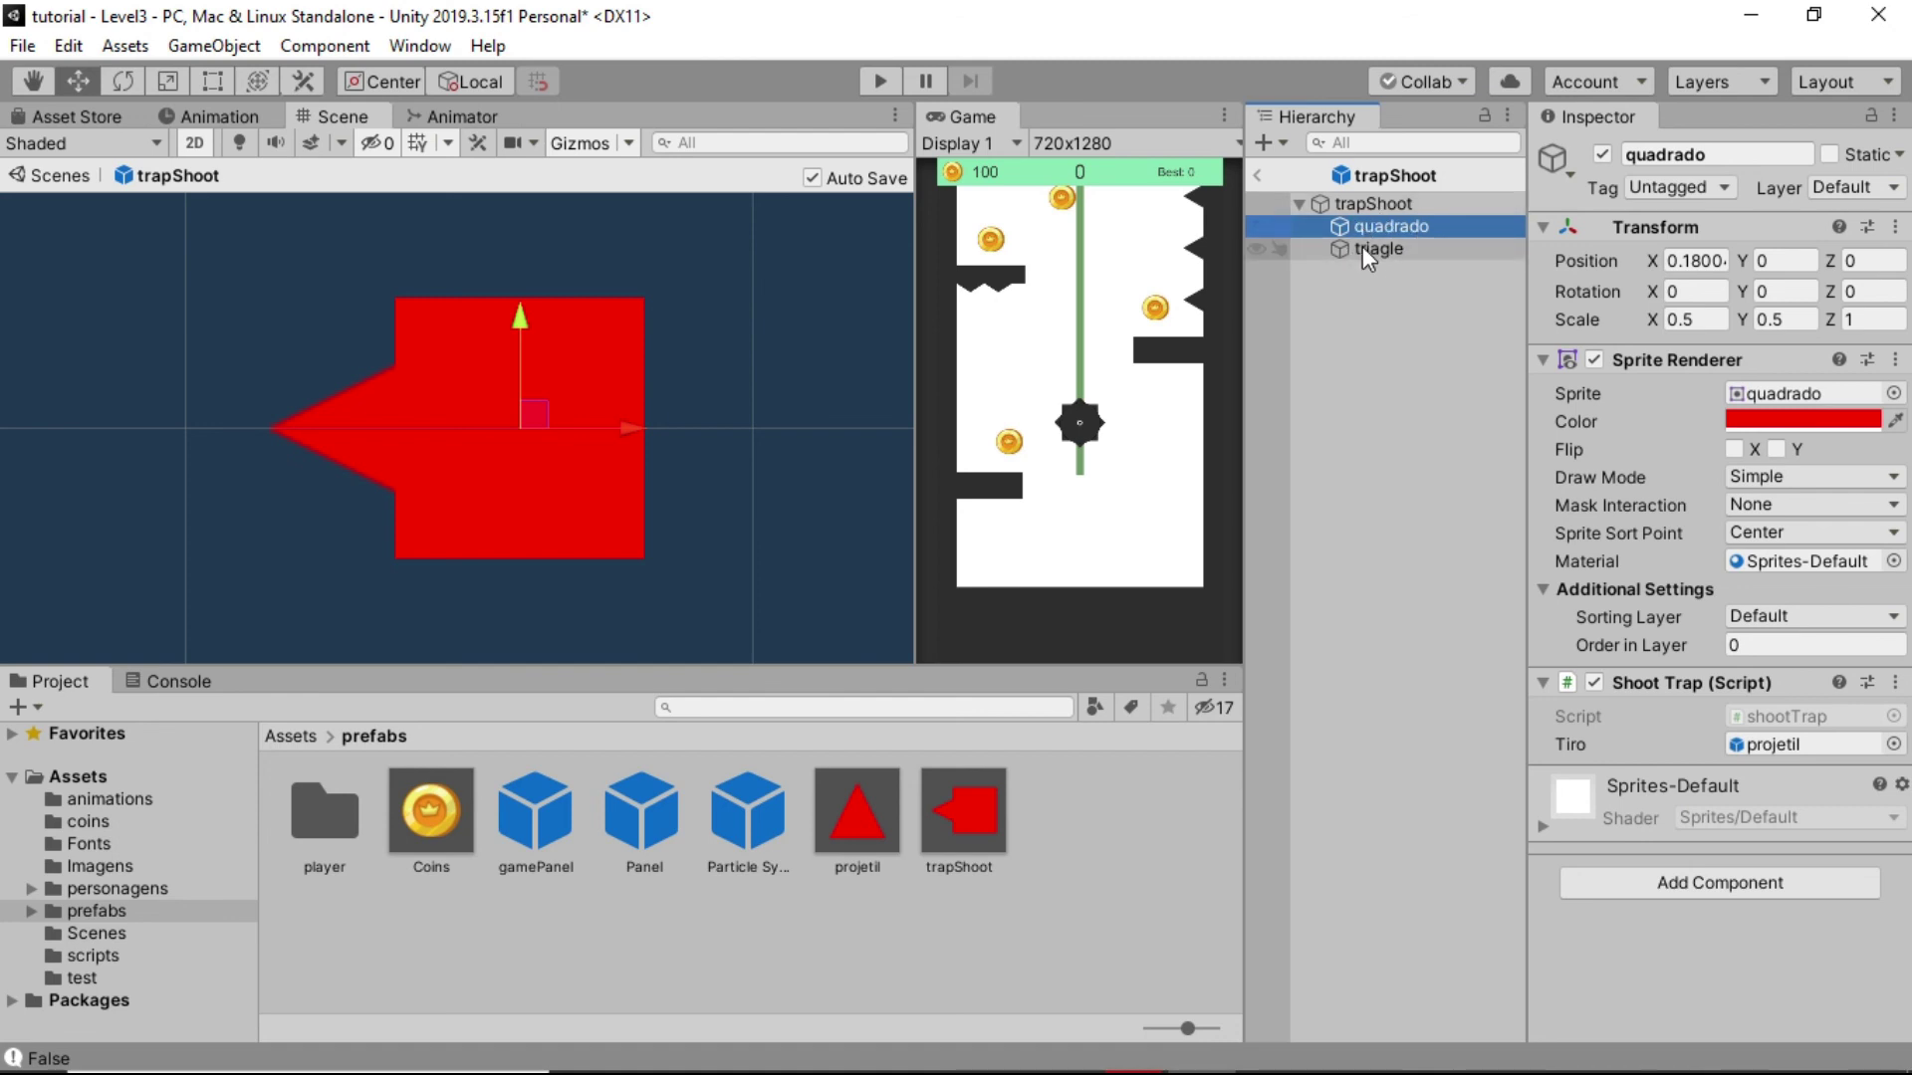
right_click(1598, 682)
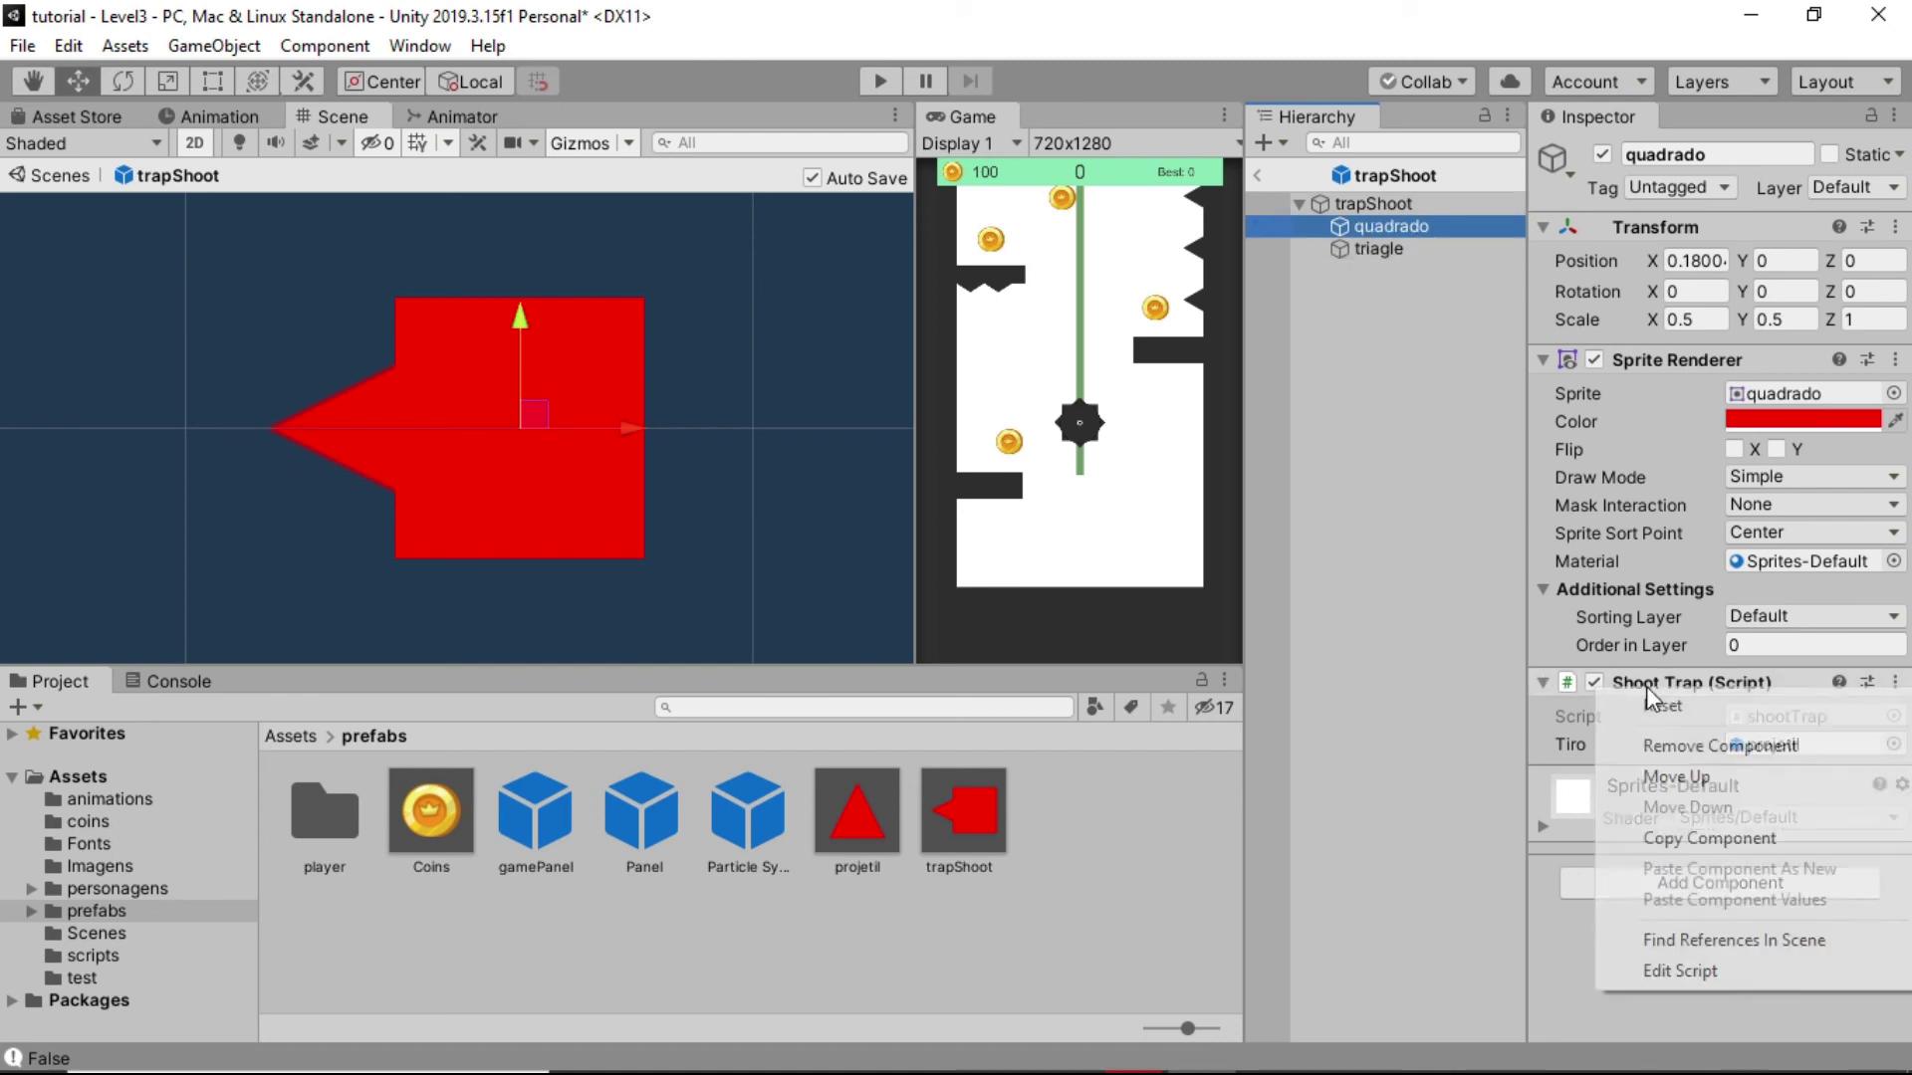
left_click(1661, 746)
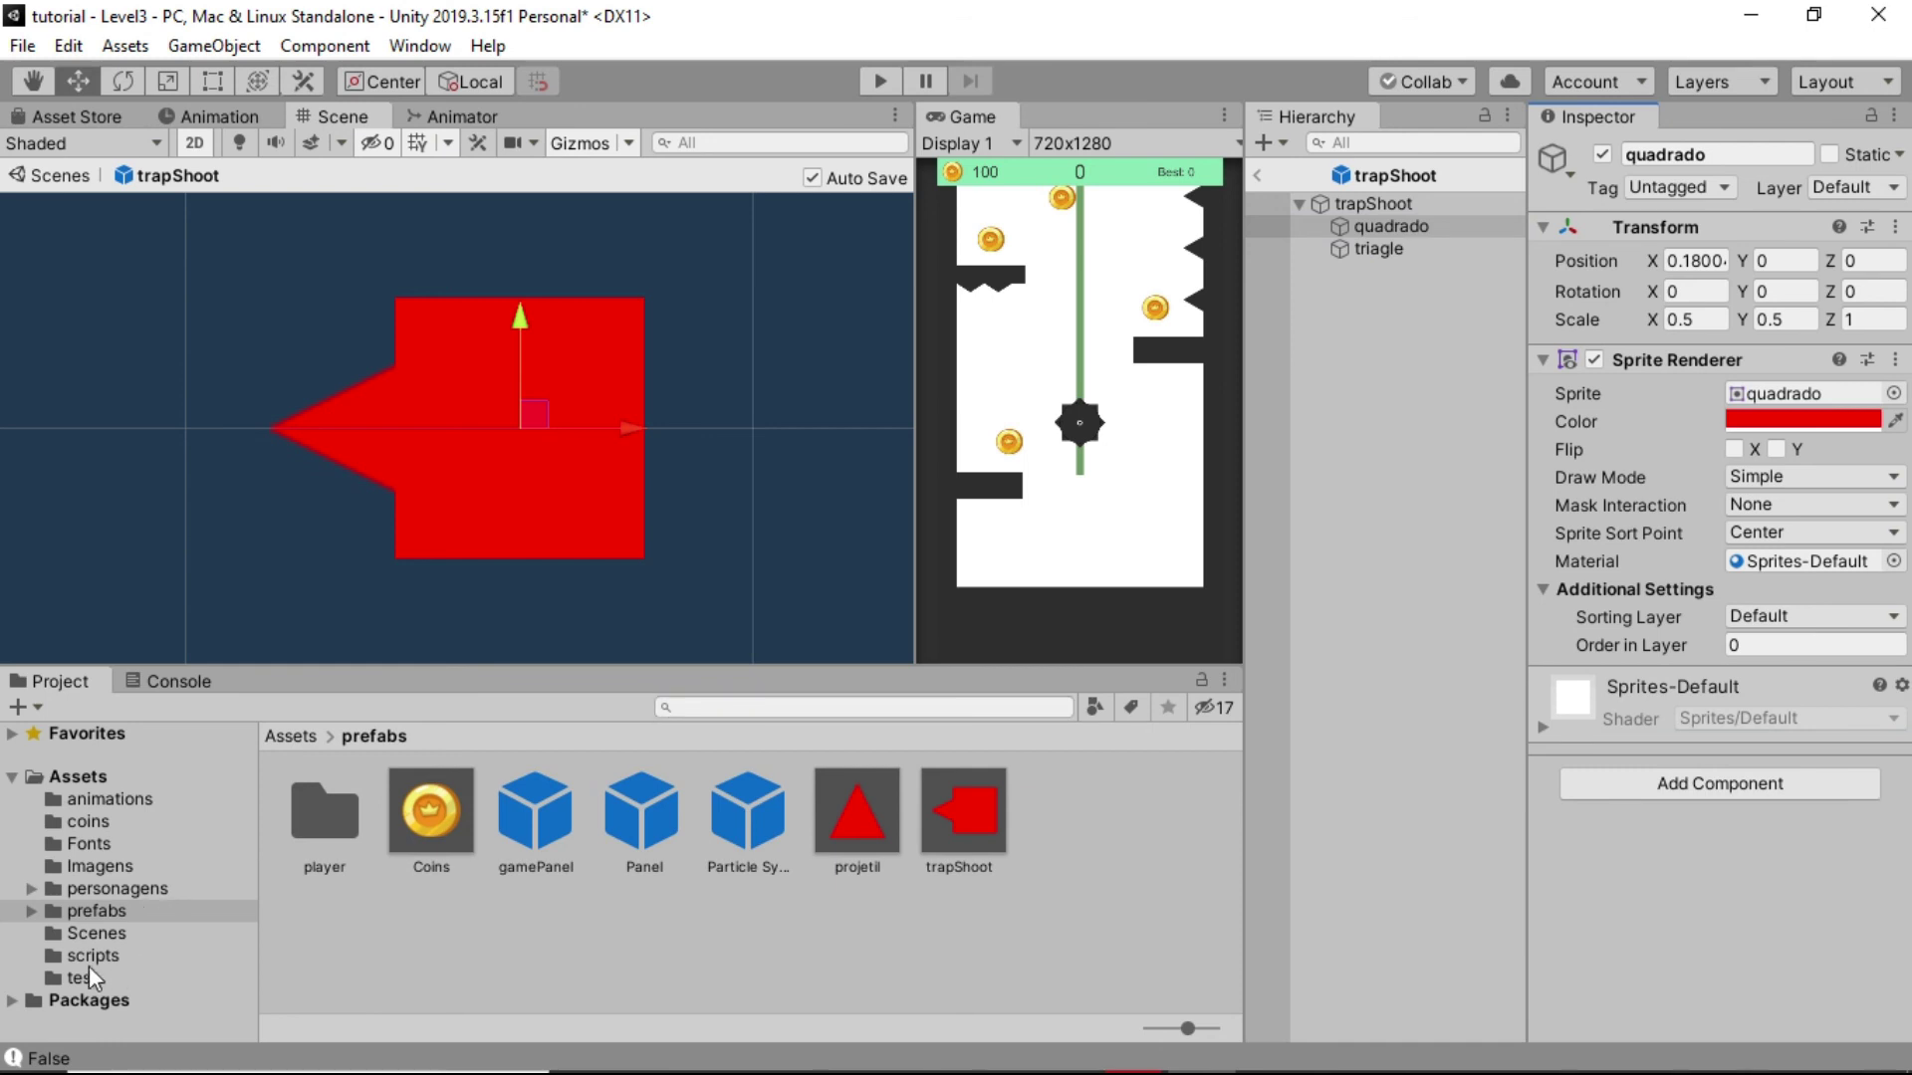
Attach the shootTrap script to triagle with projetil as its Tiro, then return to Level3
left_click(85, 956)
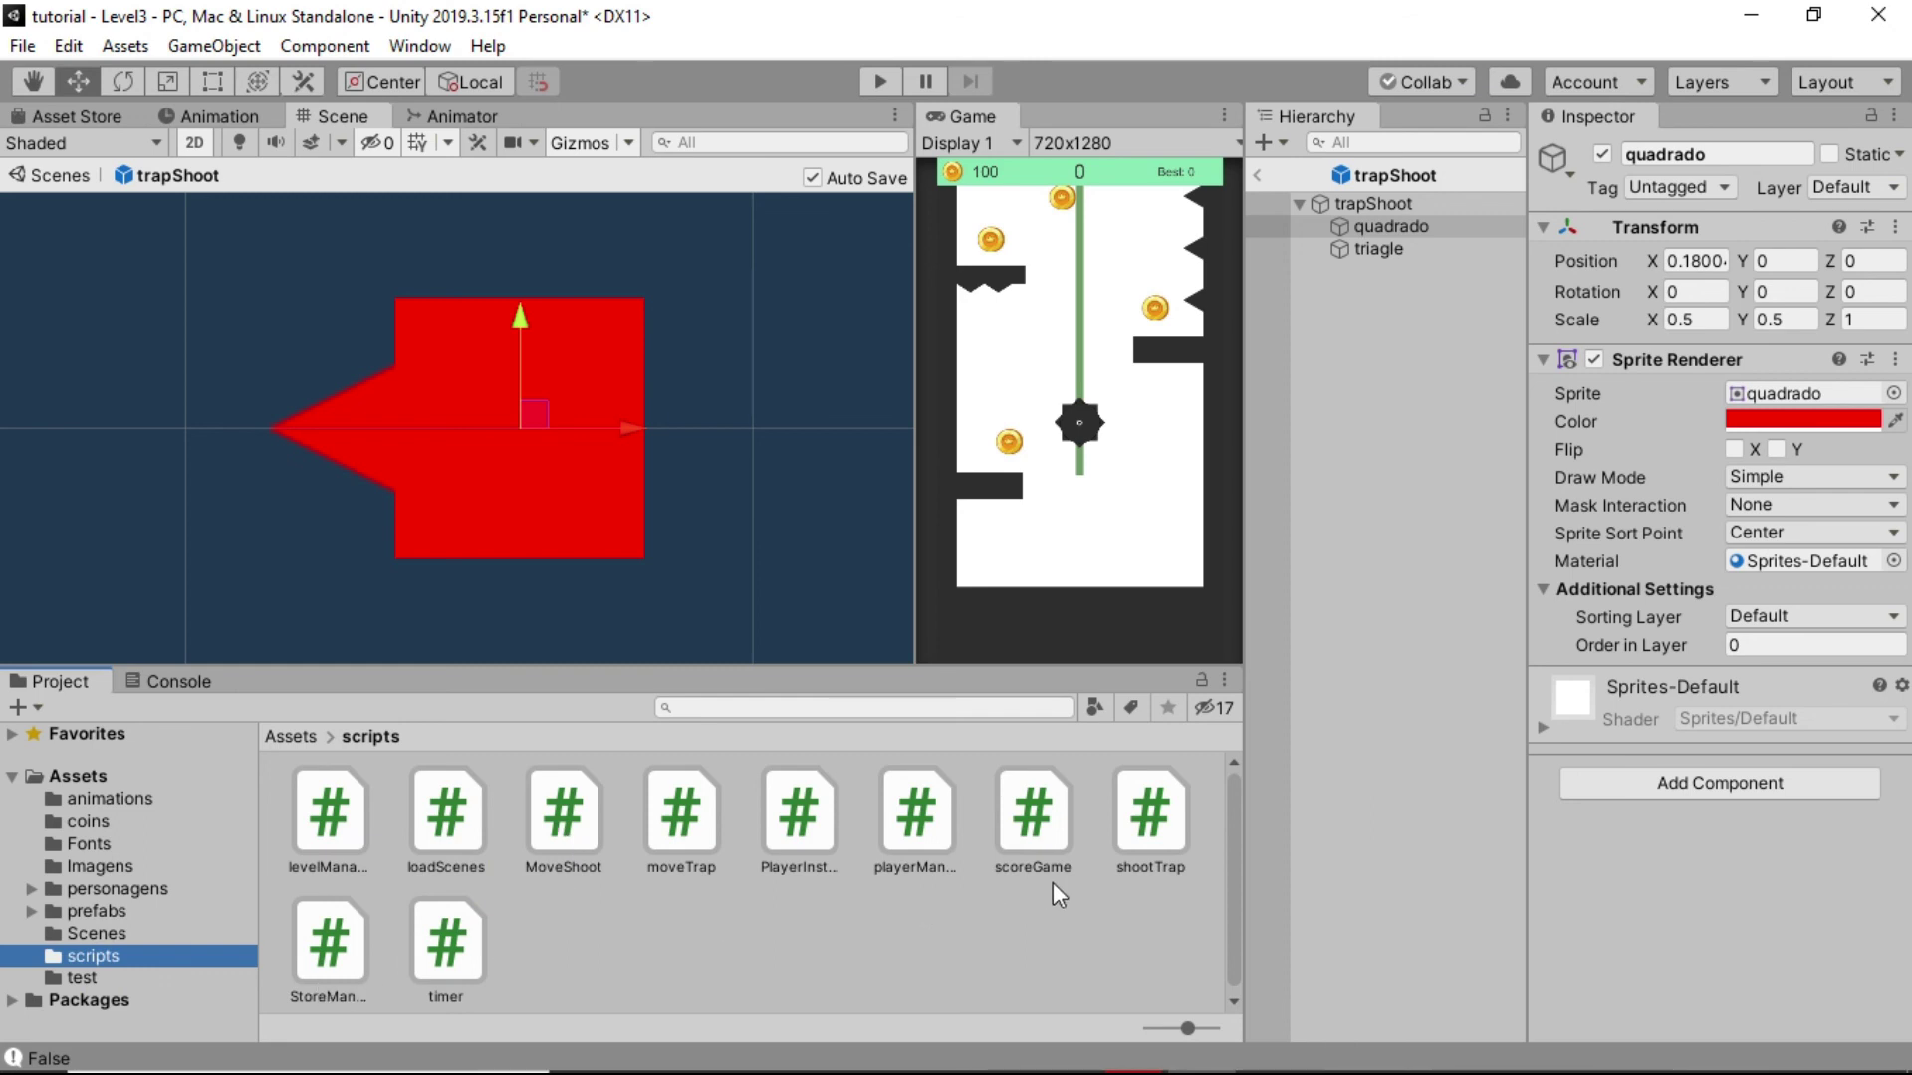
left_click_drag(1141, 831, 1388, 253)
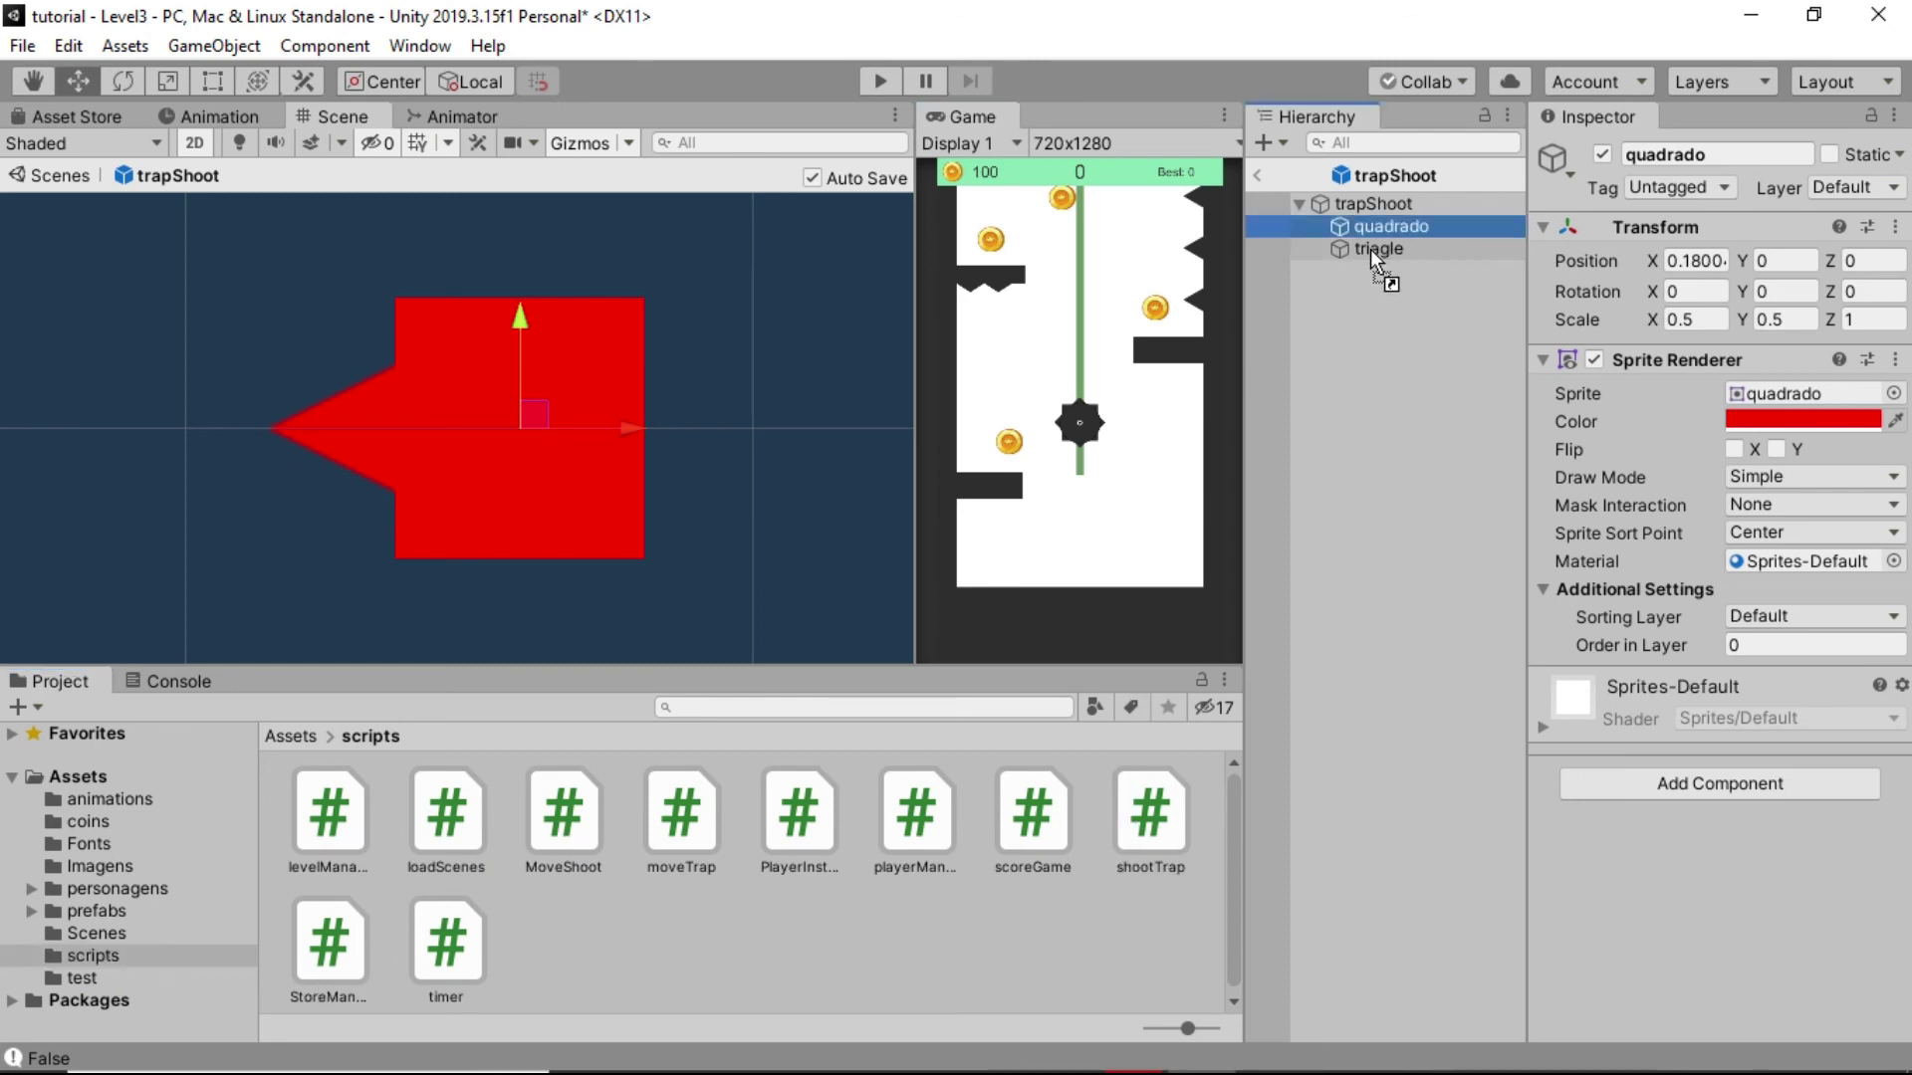
left_click_drag(1370, 249, 1369, 249)
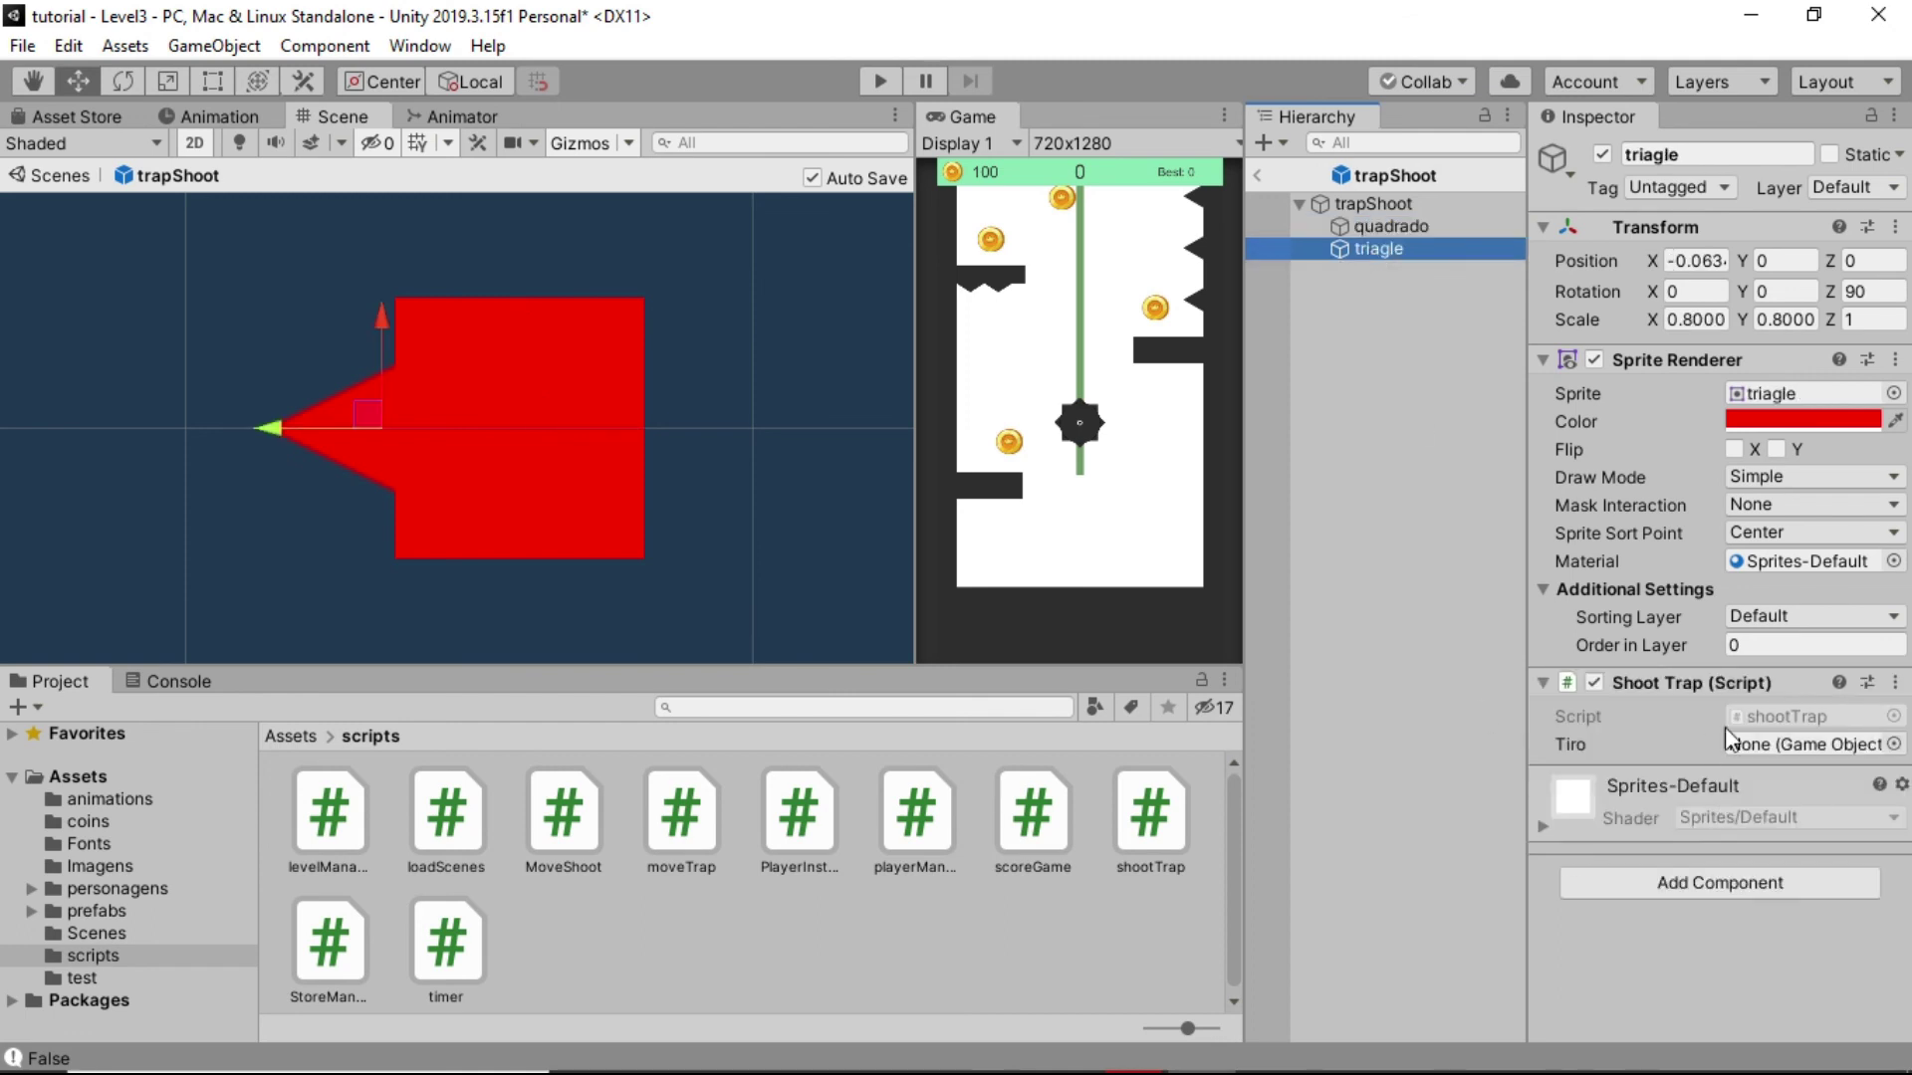
left_click(100, 912)
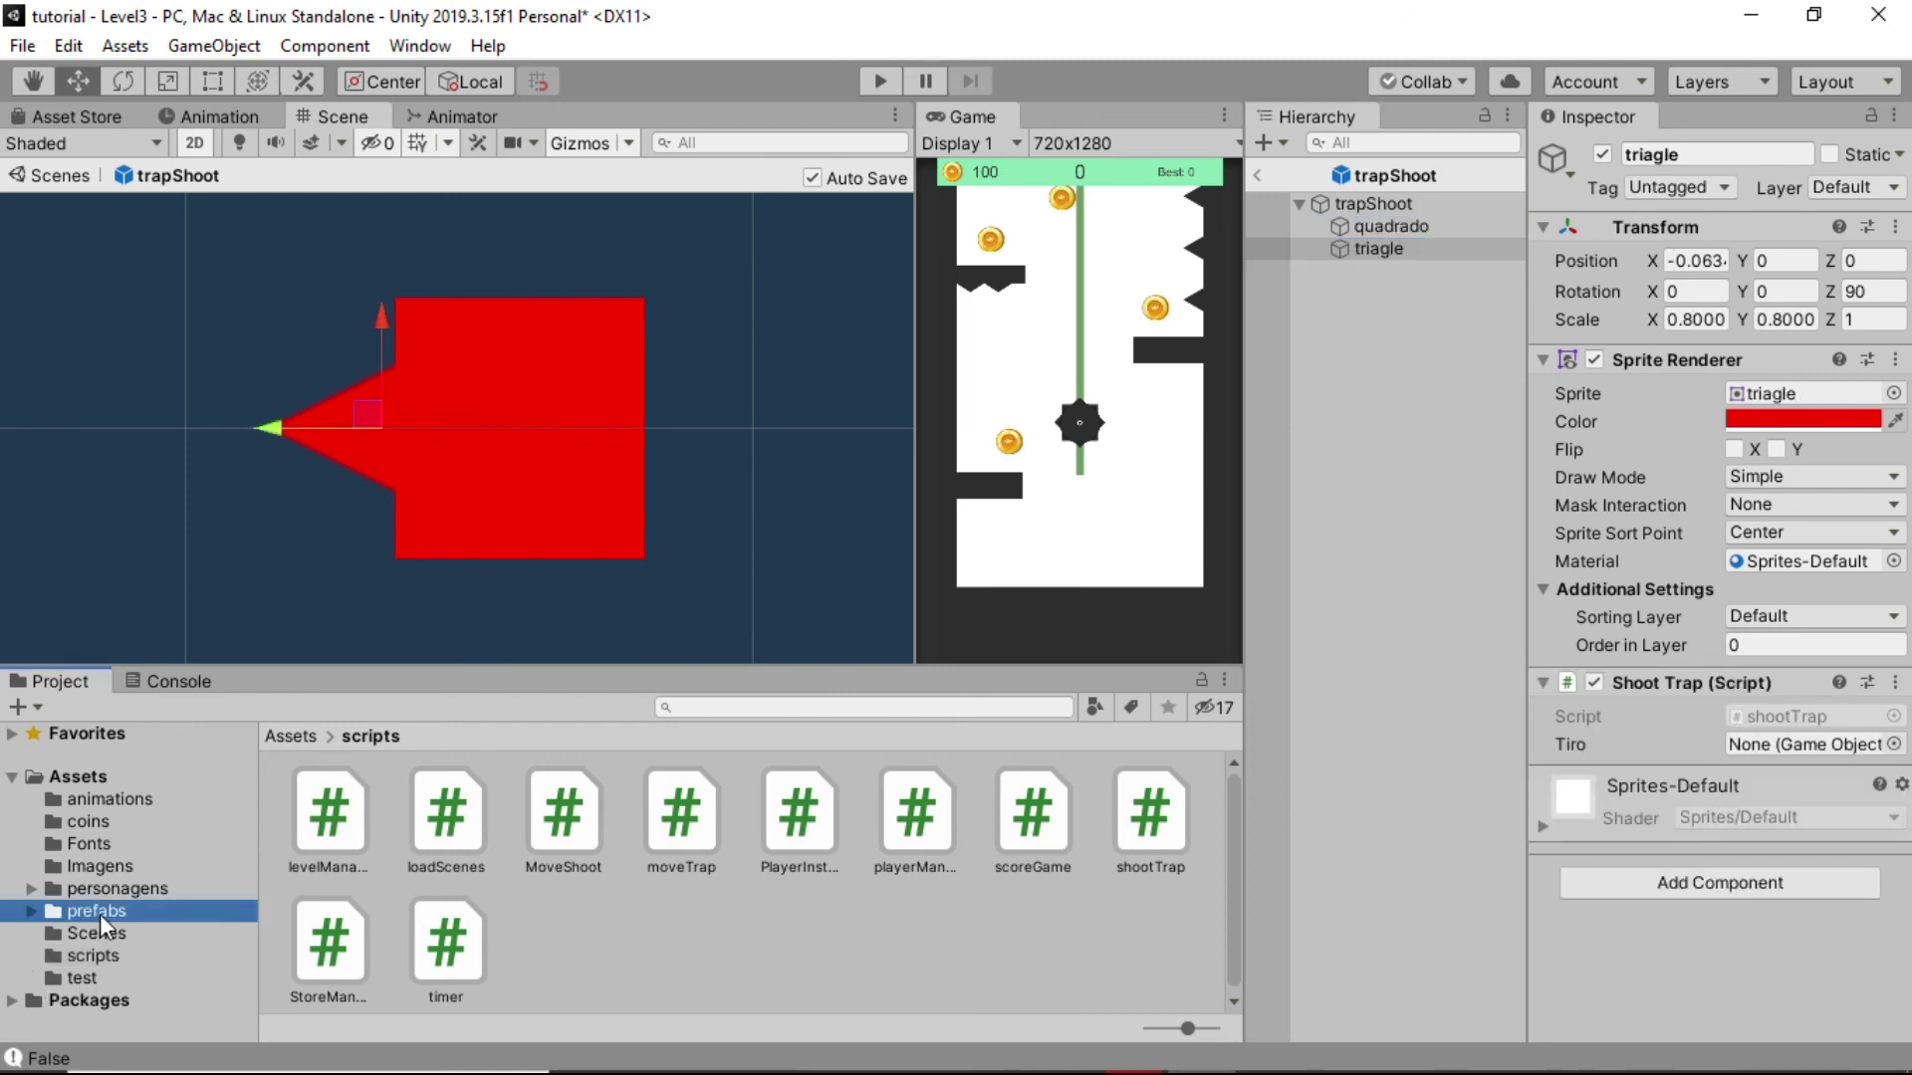
left_click_drag(876, 799, 1801, 745)
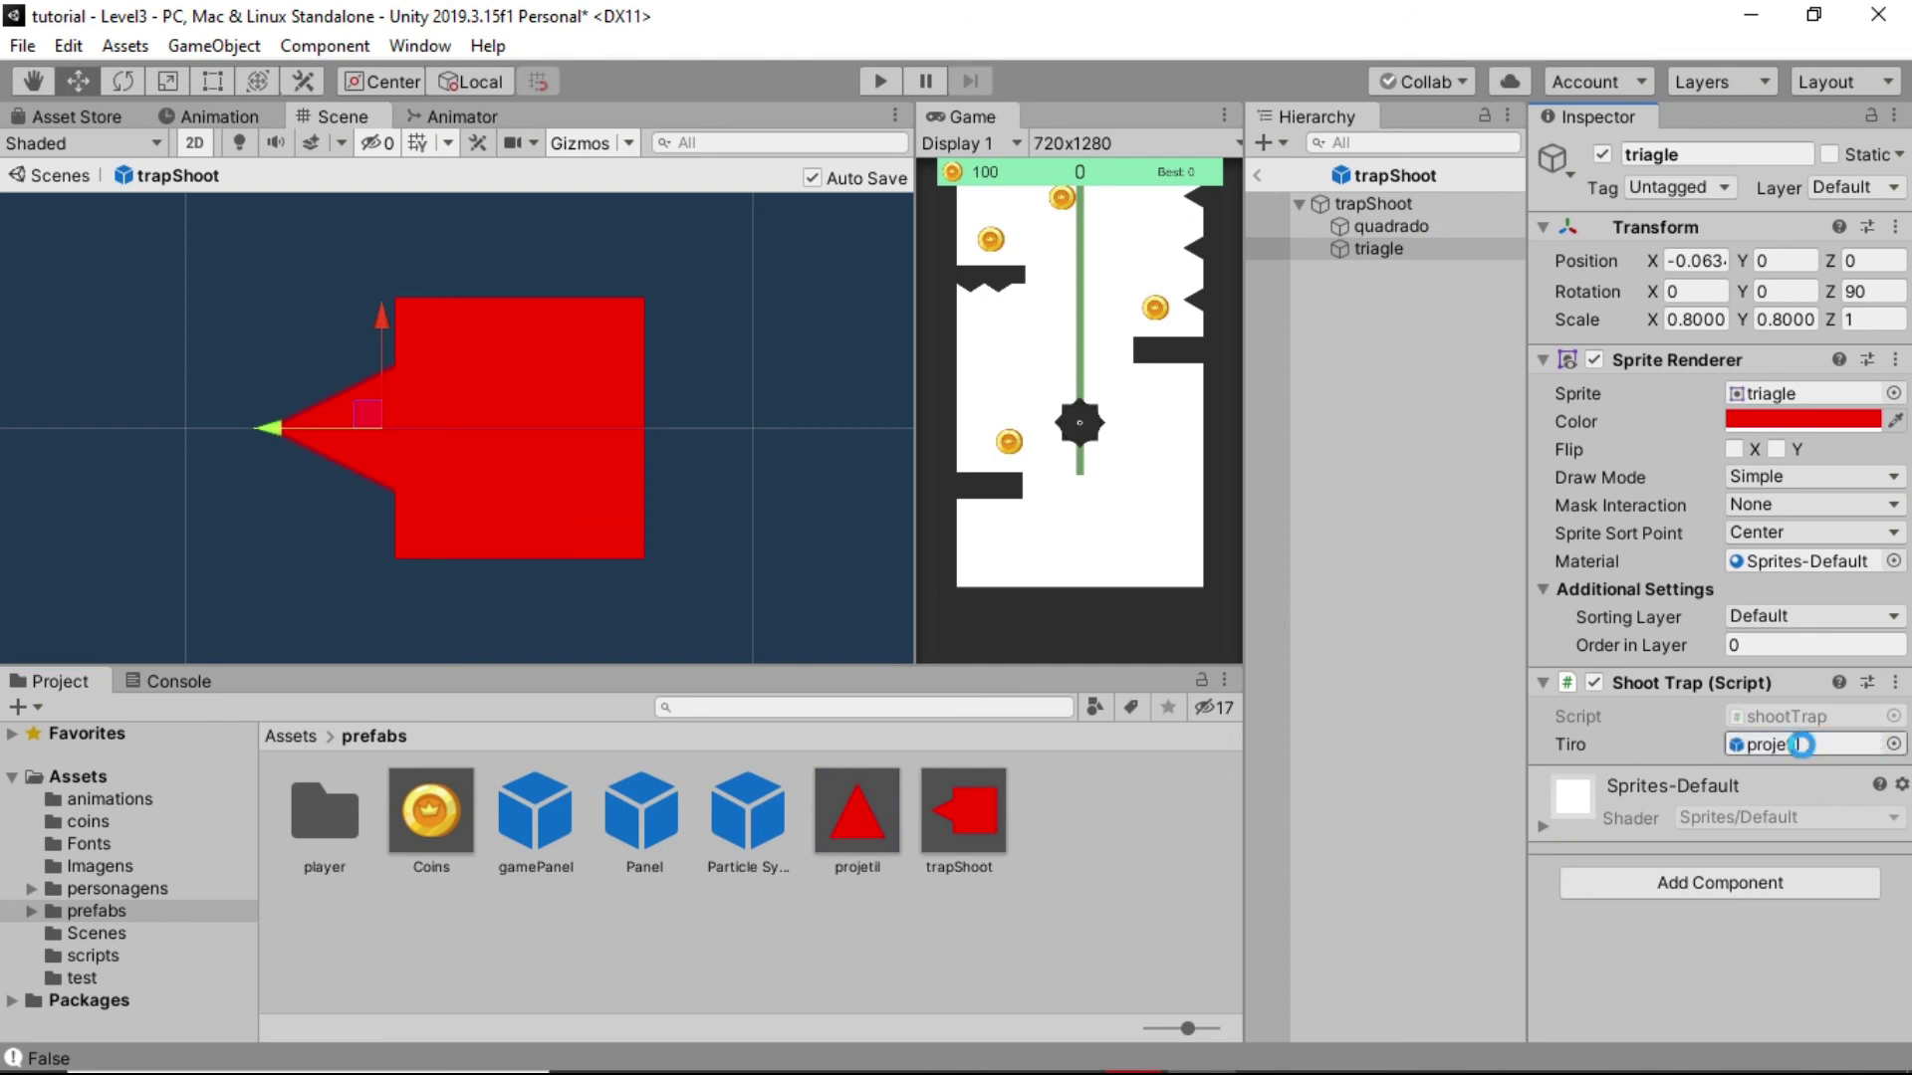
left_click(1412, 315)
left_click(1386, 227)
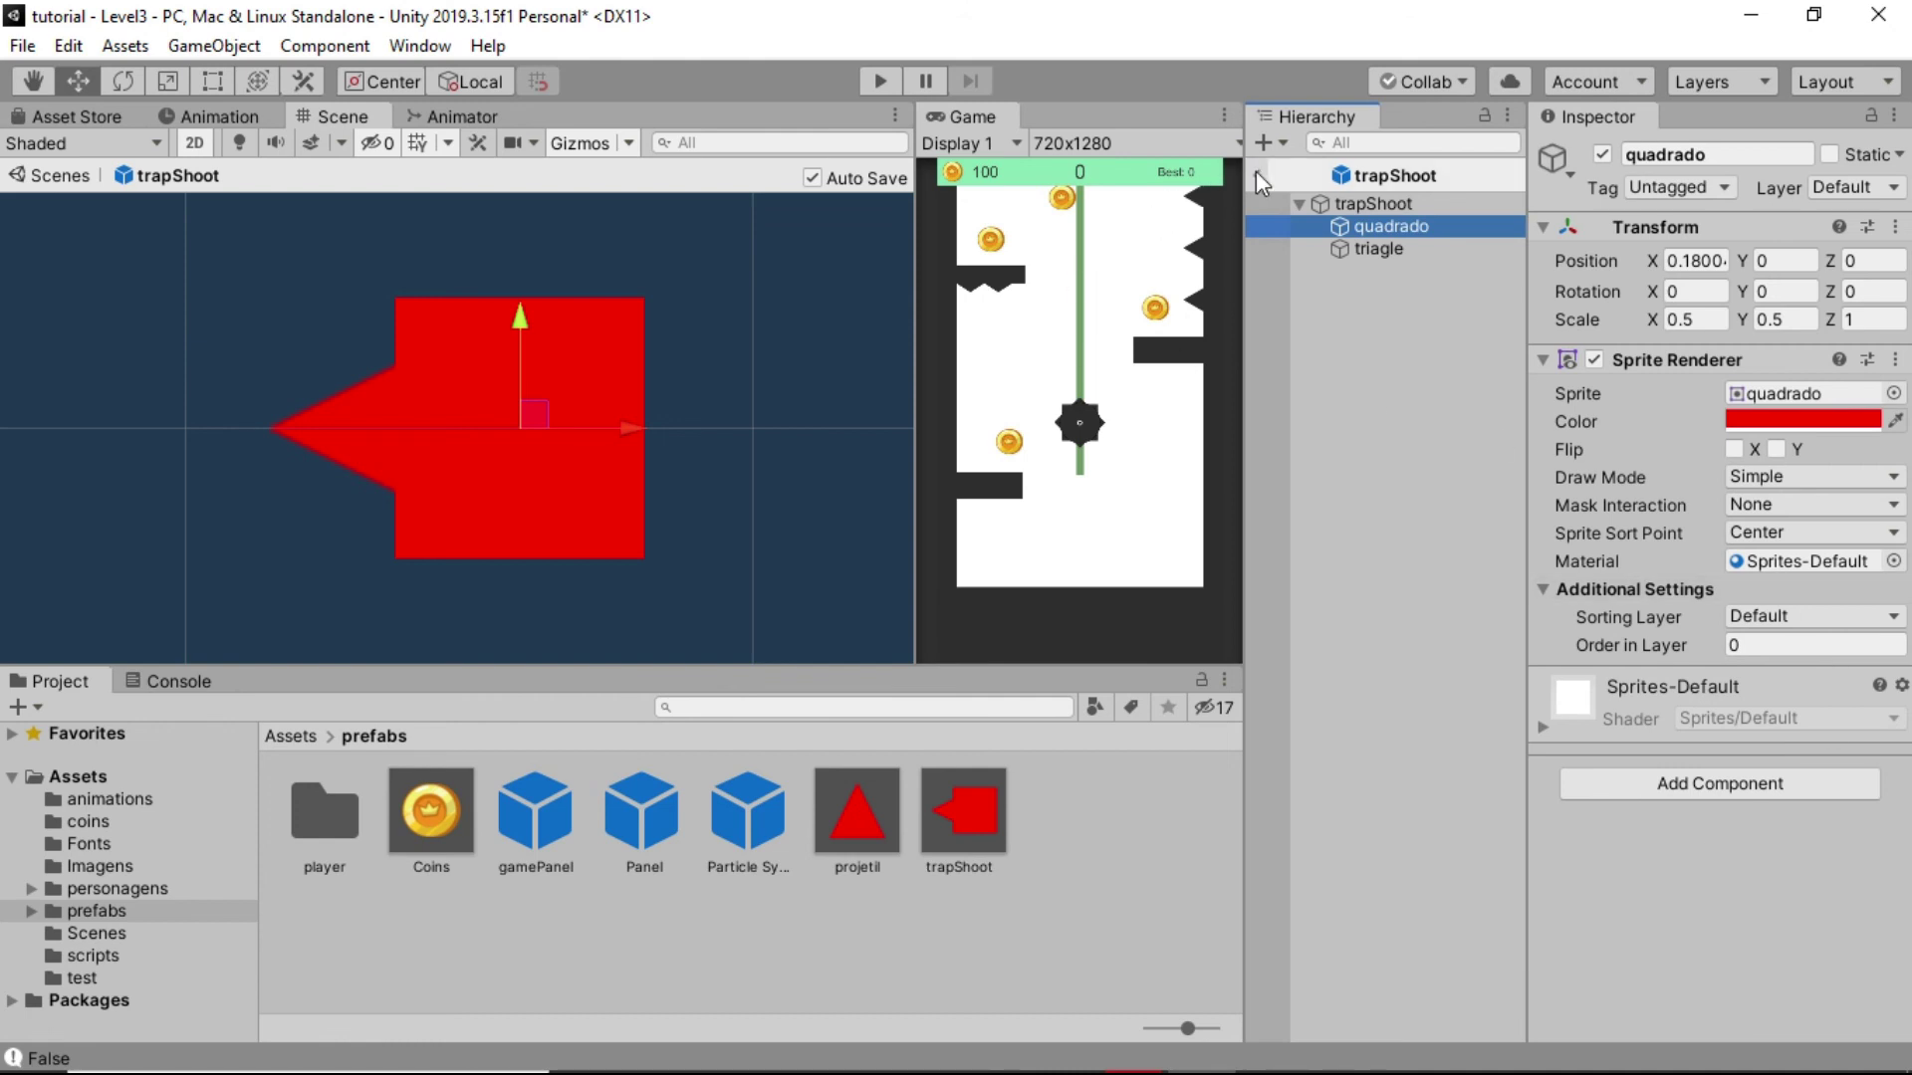
left_click(1386, 248)
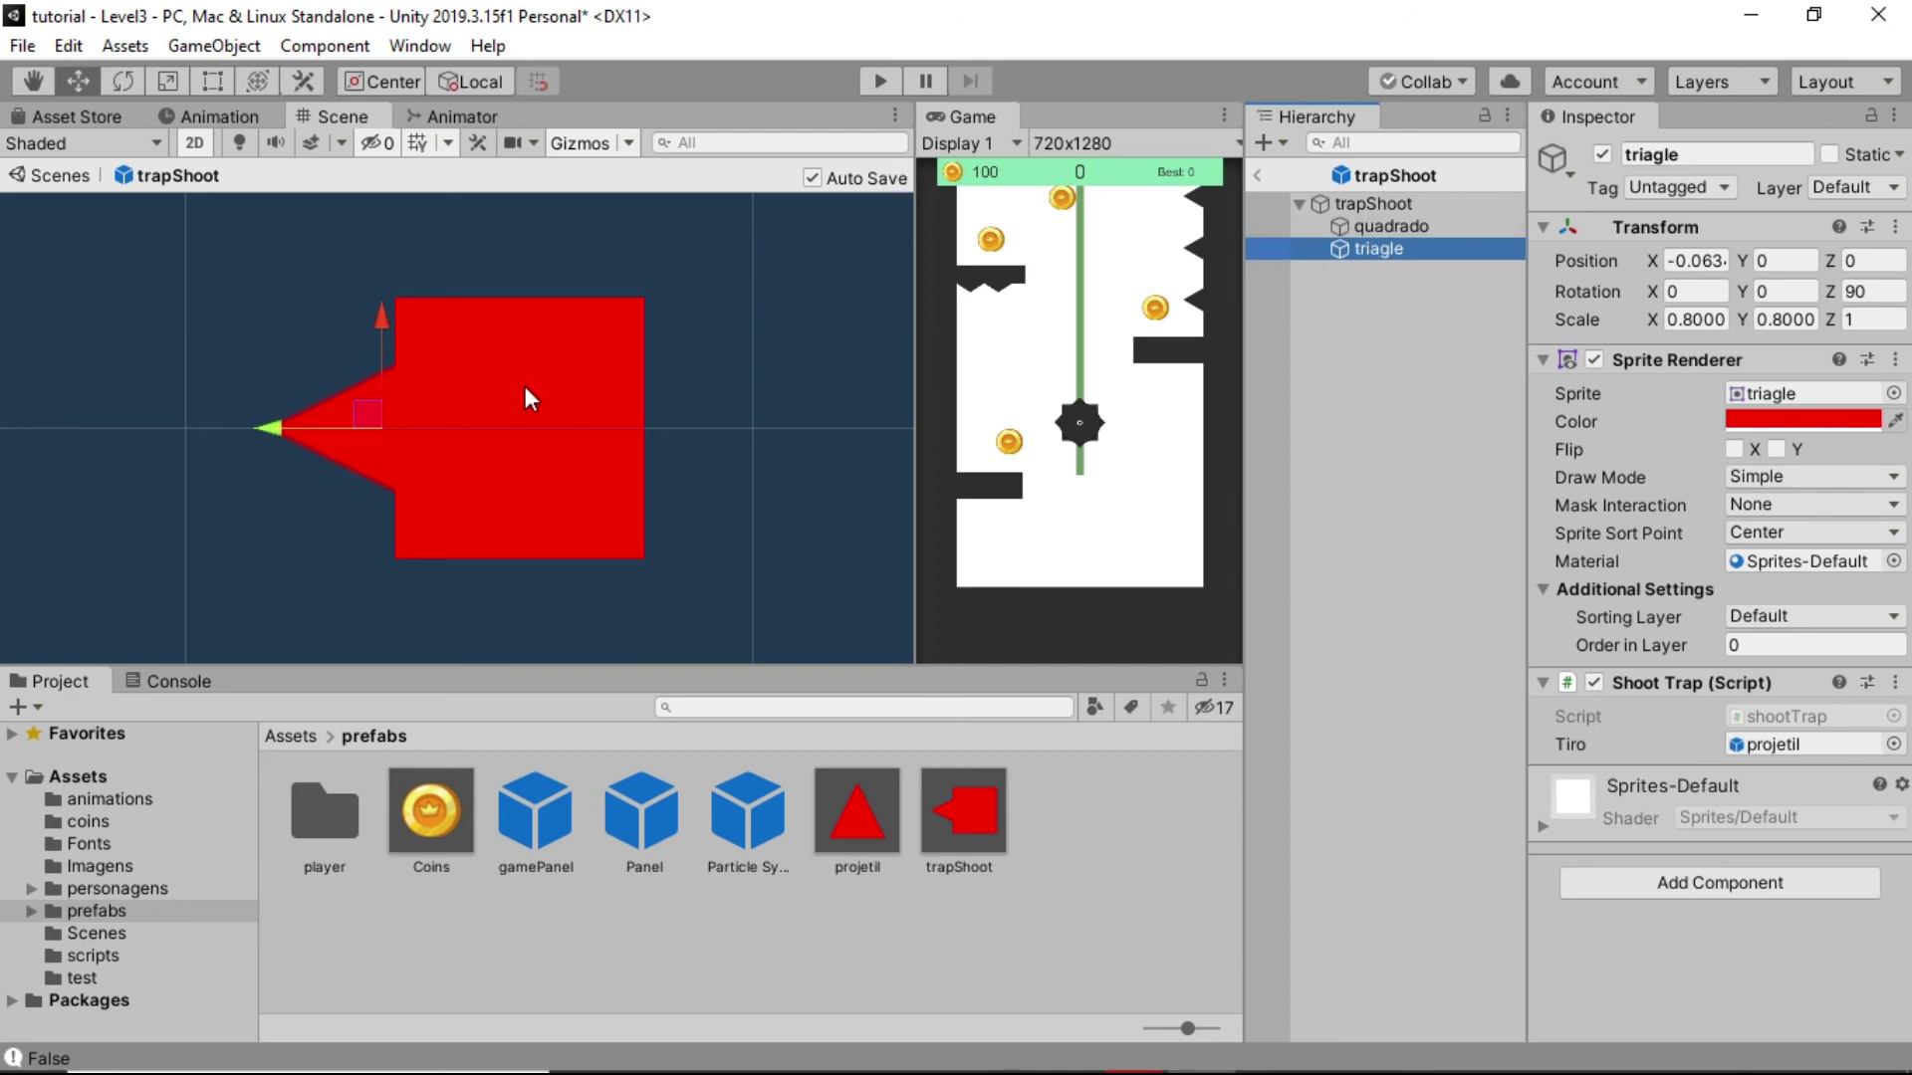
left_click(1257, 176)
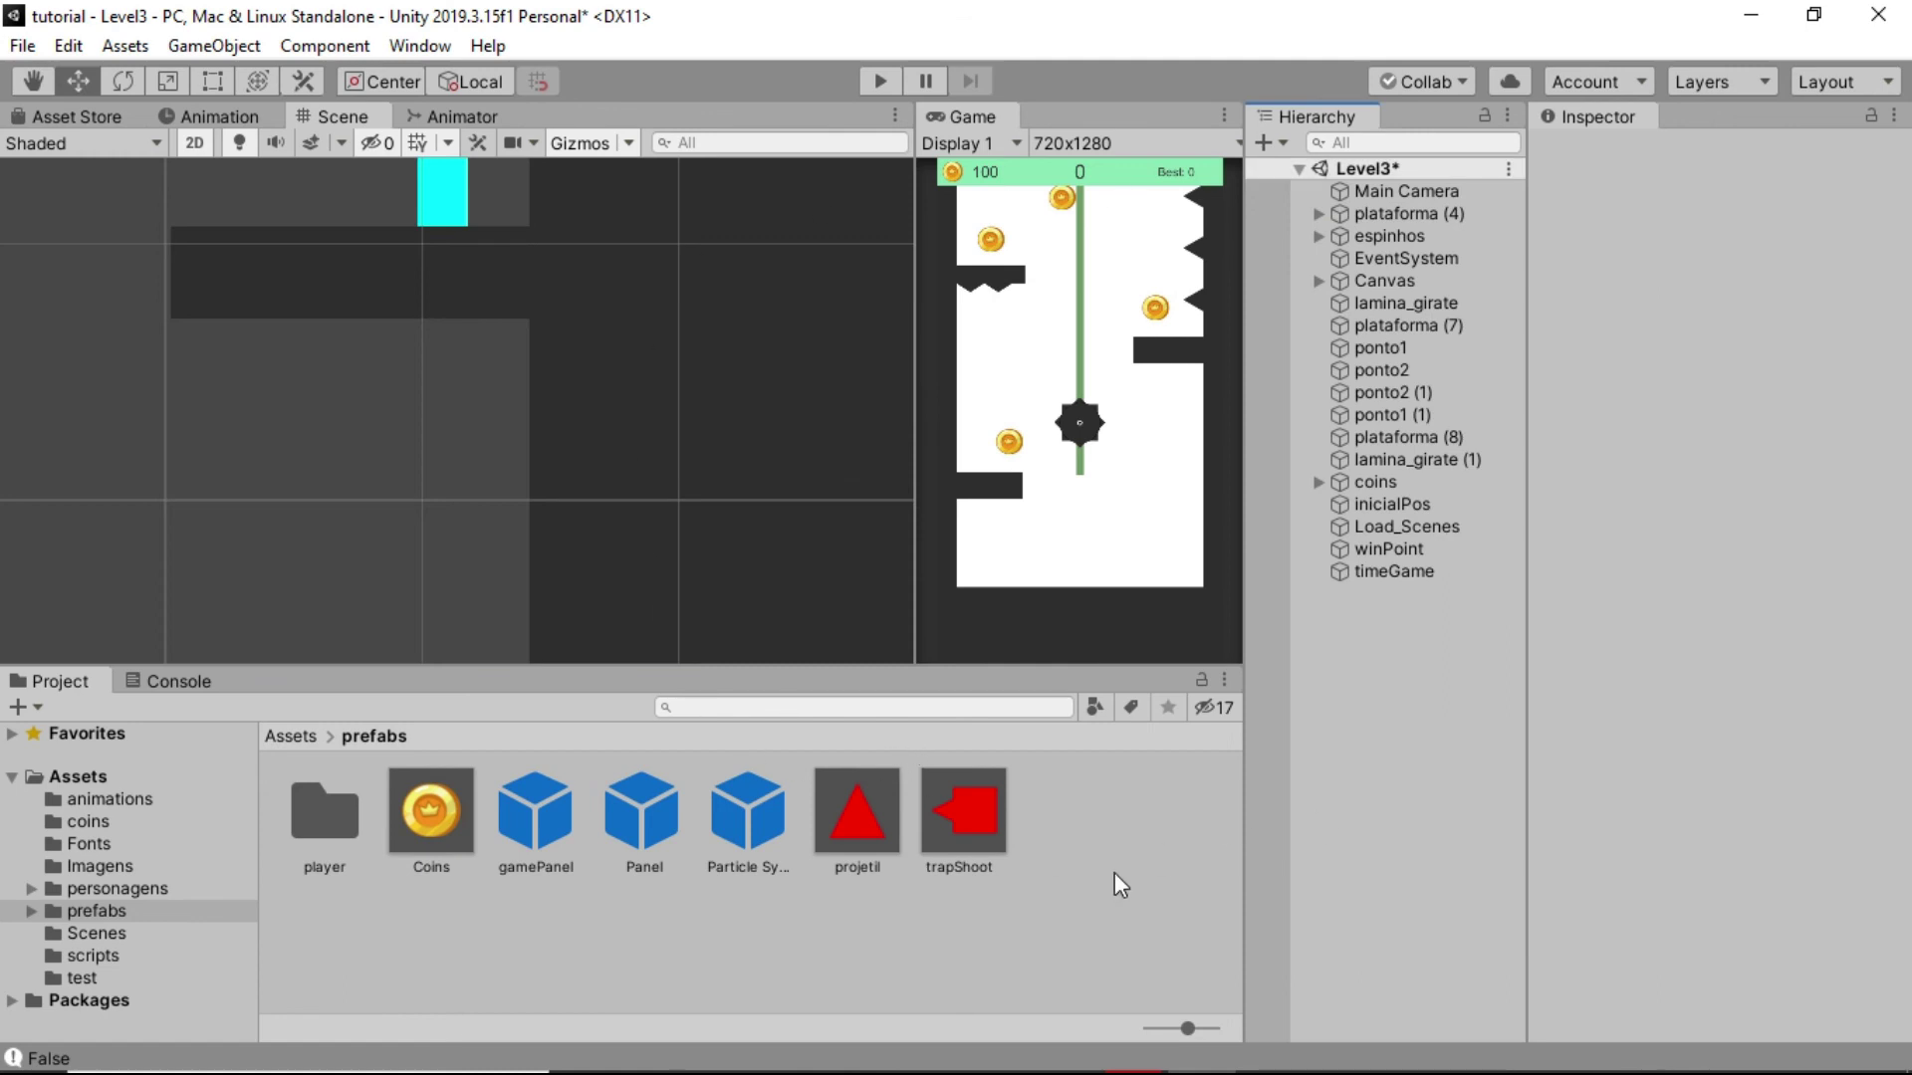
Drop the trapShoot prefab onto the Level3 wall below the ledge under the cyan bar and start Play mode
left_click(970, 808)
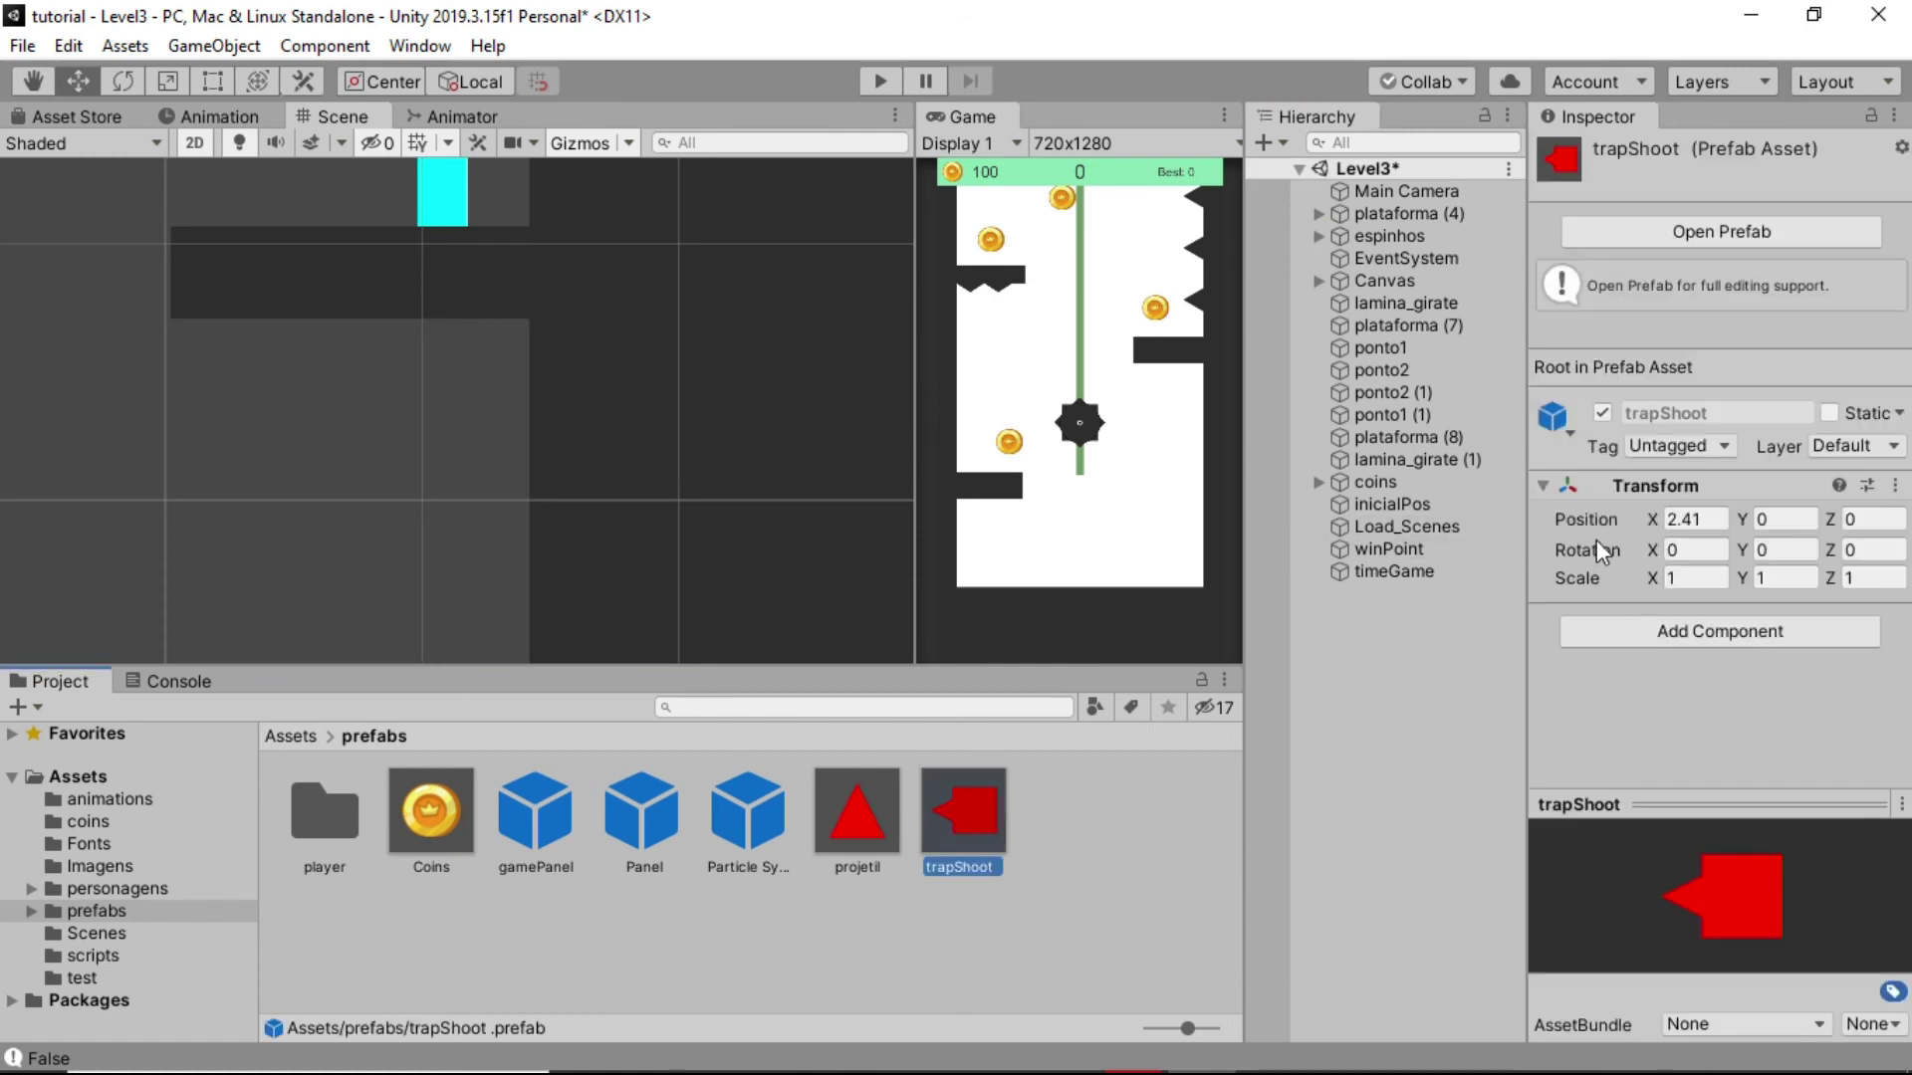
scroll(544, 266, "down", 3)
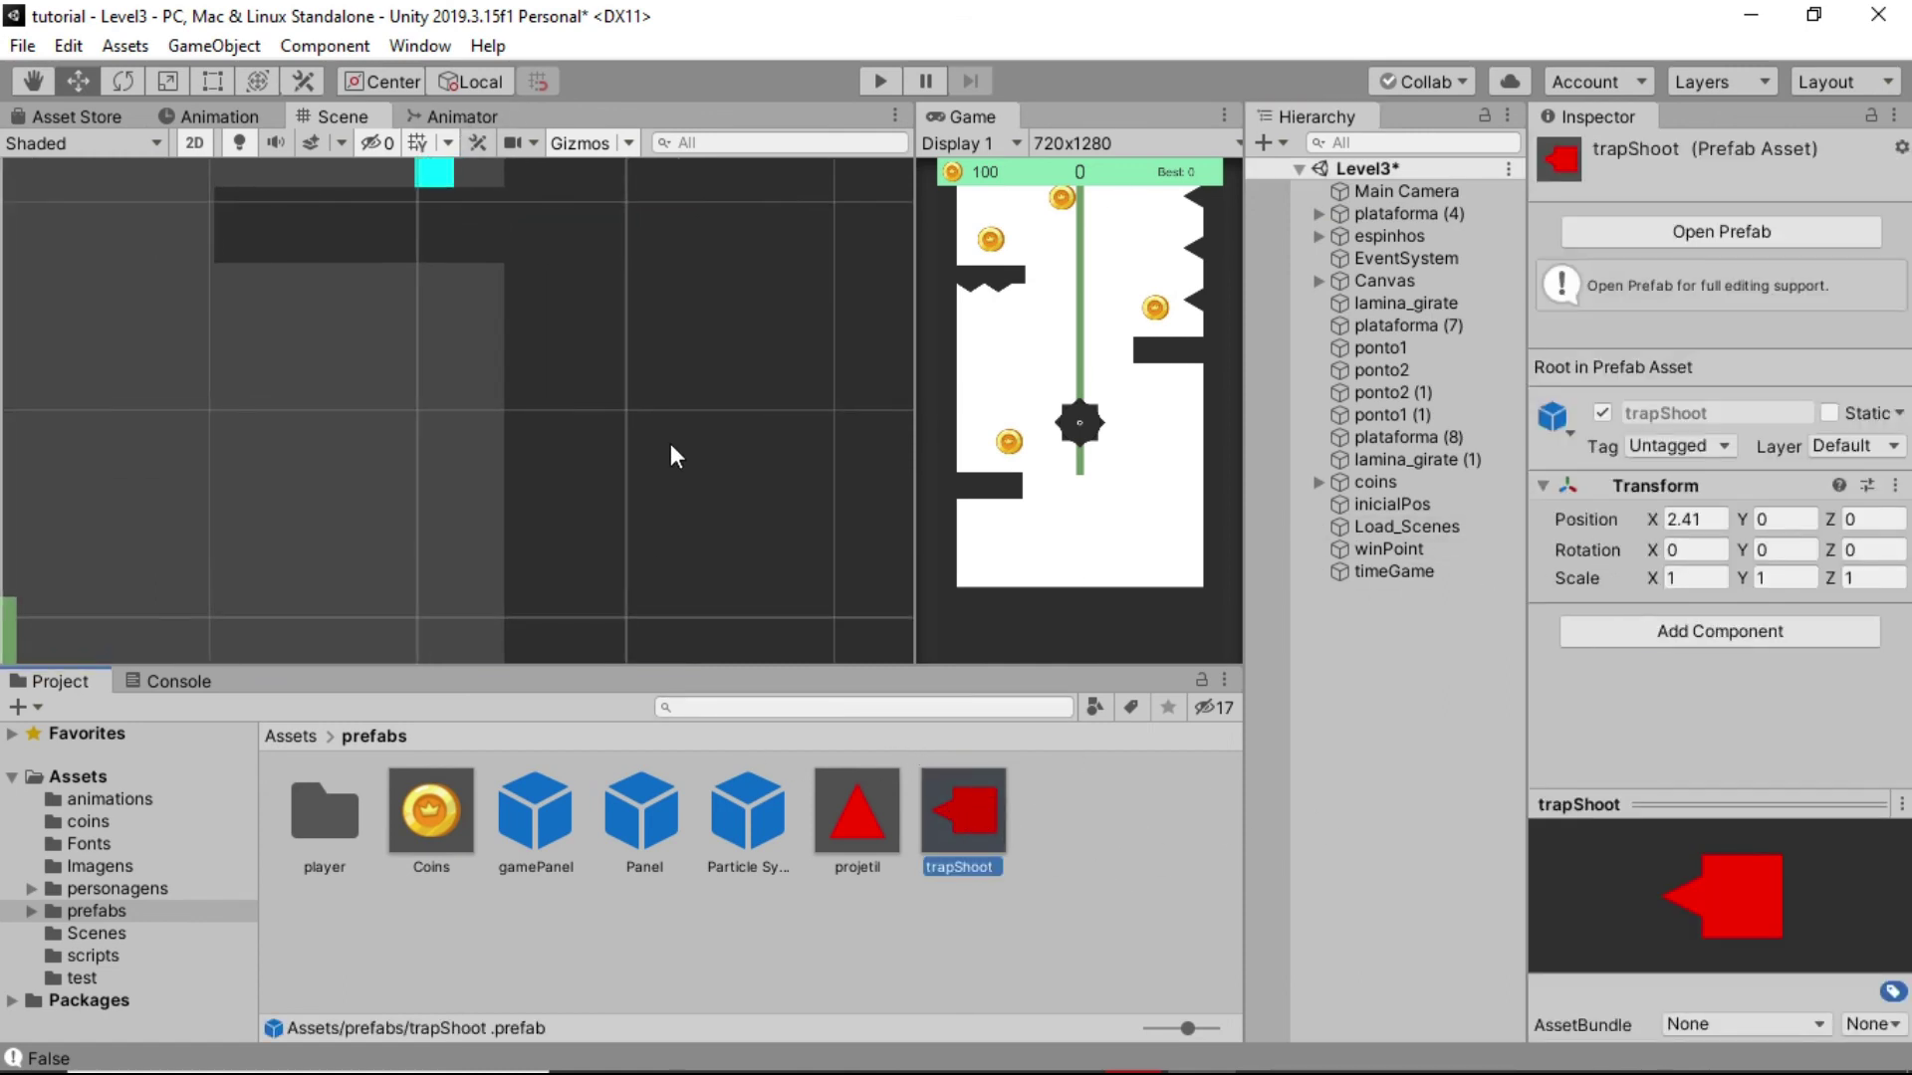
left_click_drag(968, 832, 536, 408)
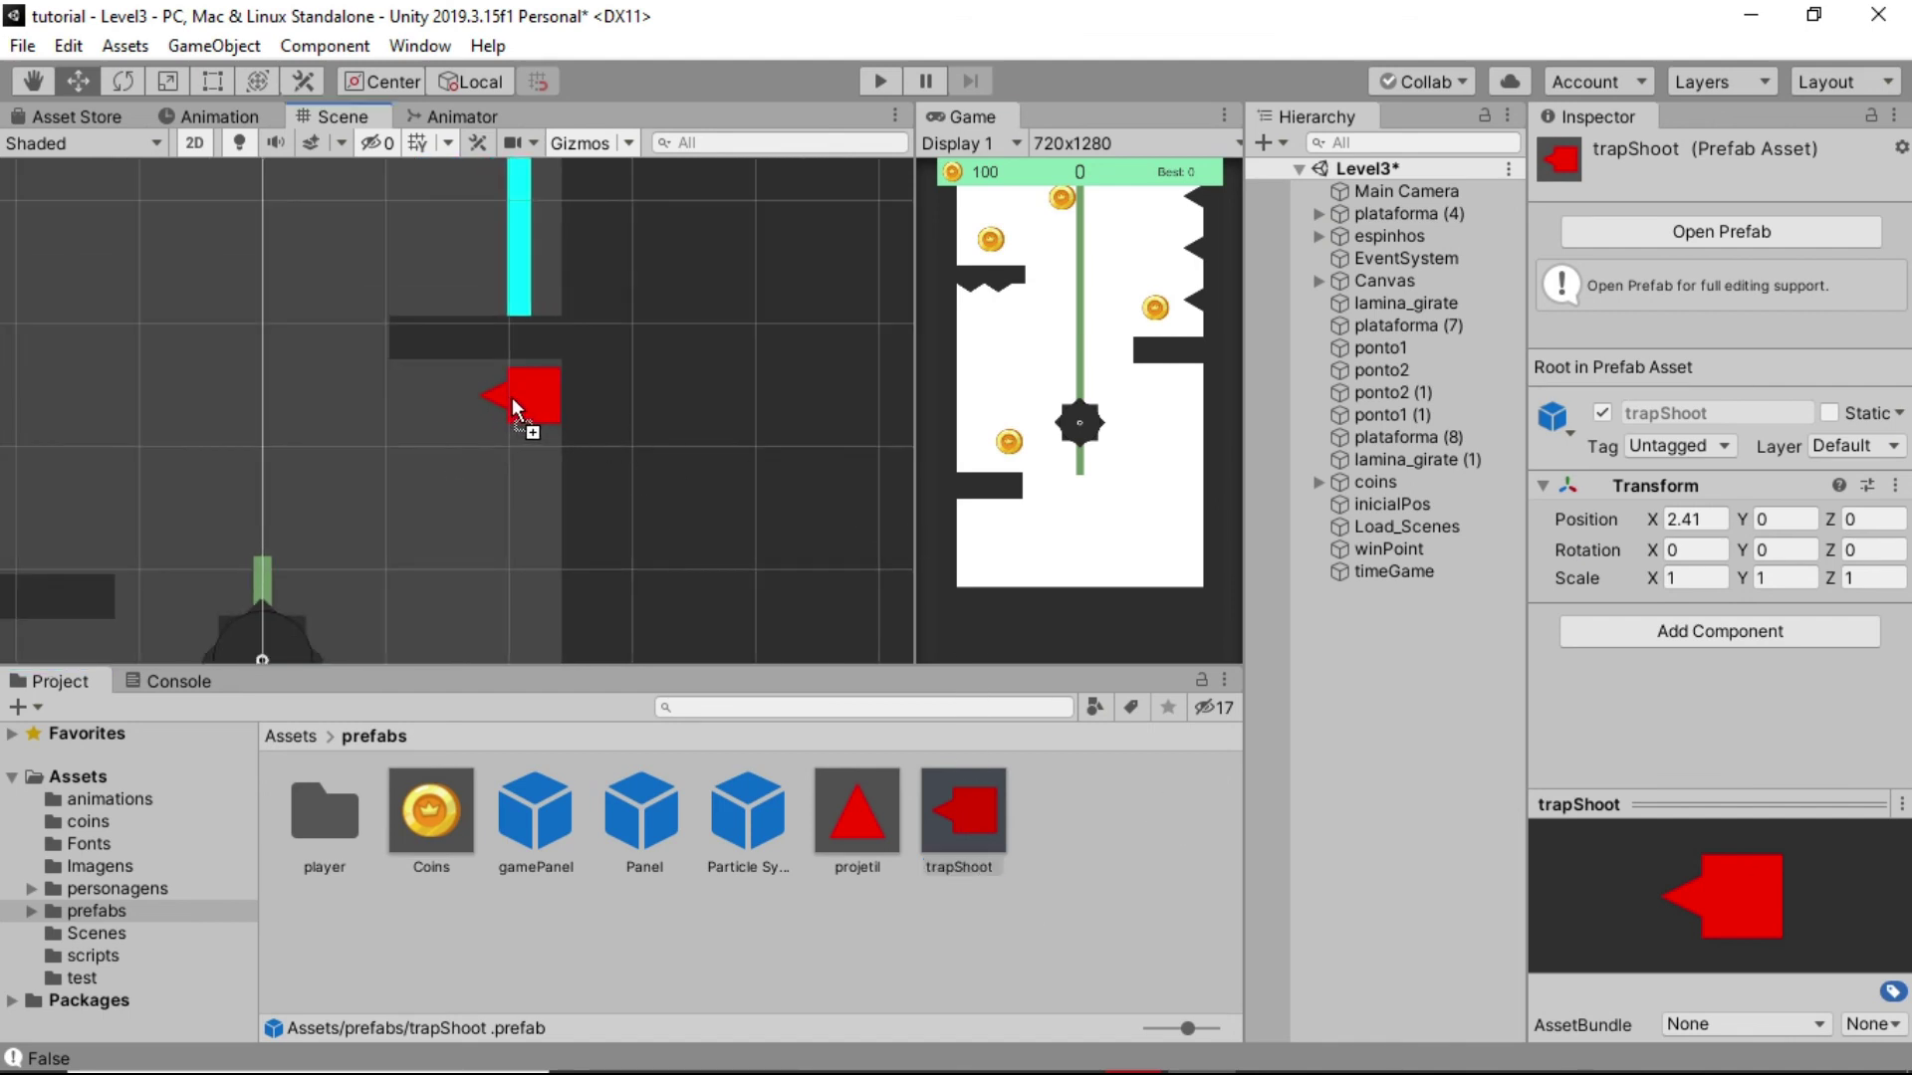
left_click_drag(512, 397, 502, 421)
scroll(502, 421, "down", 1)
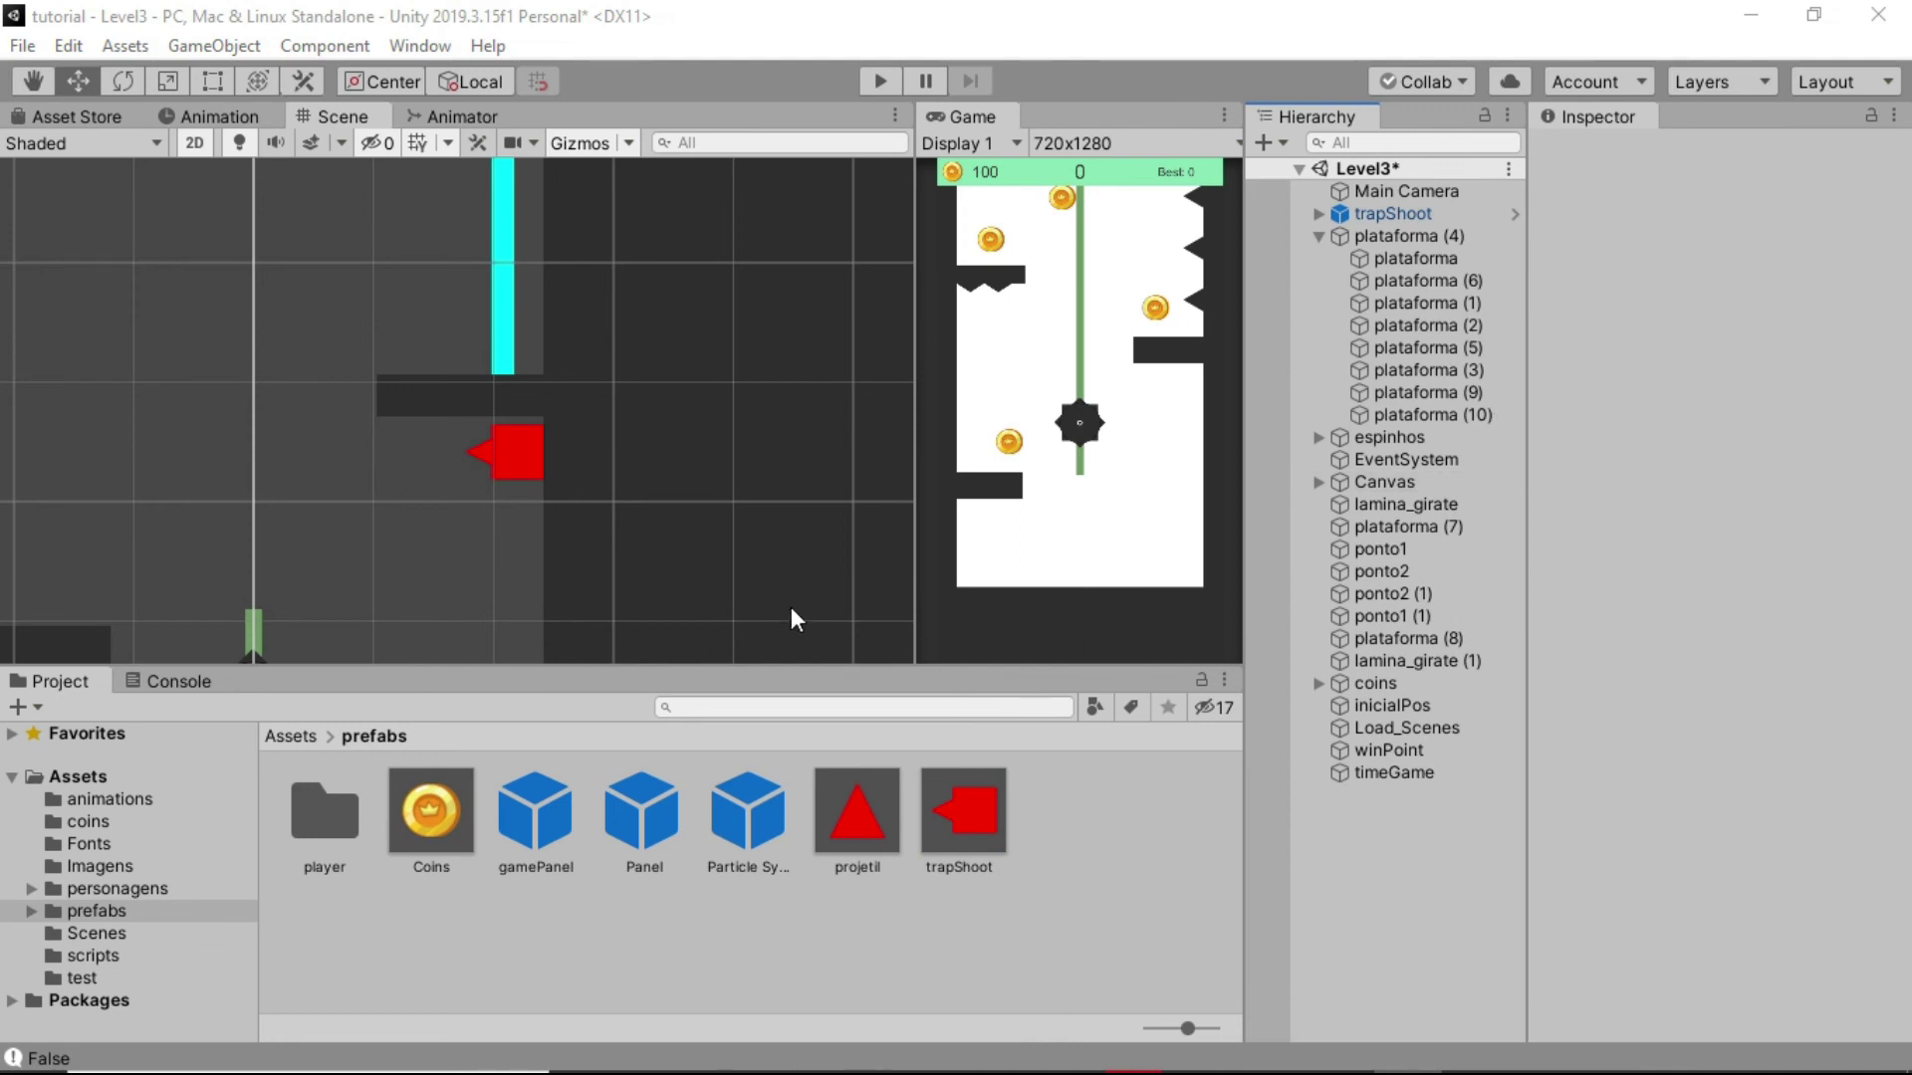
scroll(478, 432, "down", 2)
scroll(468, 516, "up", 4)
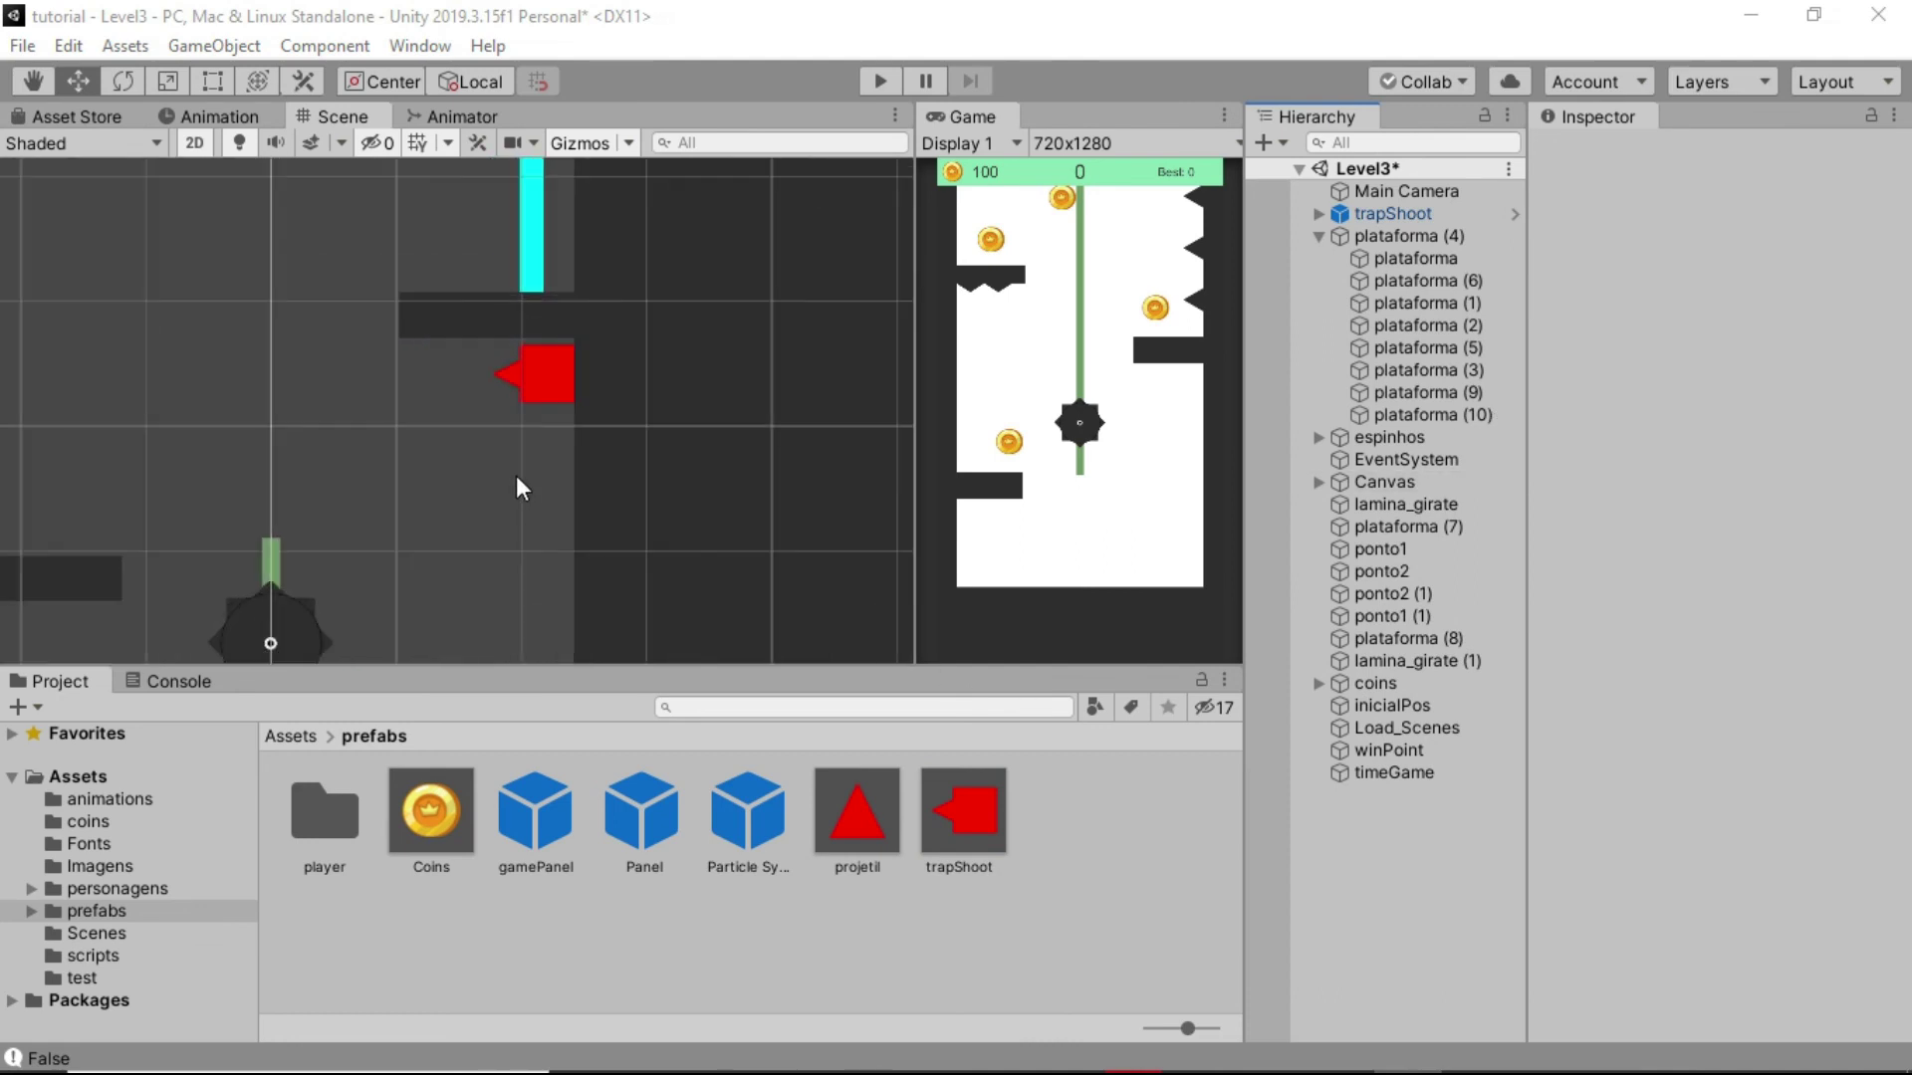
scroll(557, 334, "up", 1)
scroll(553, 360, "up", 1)
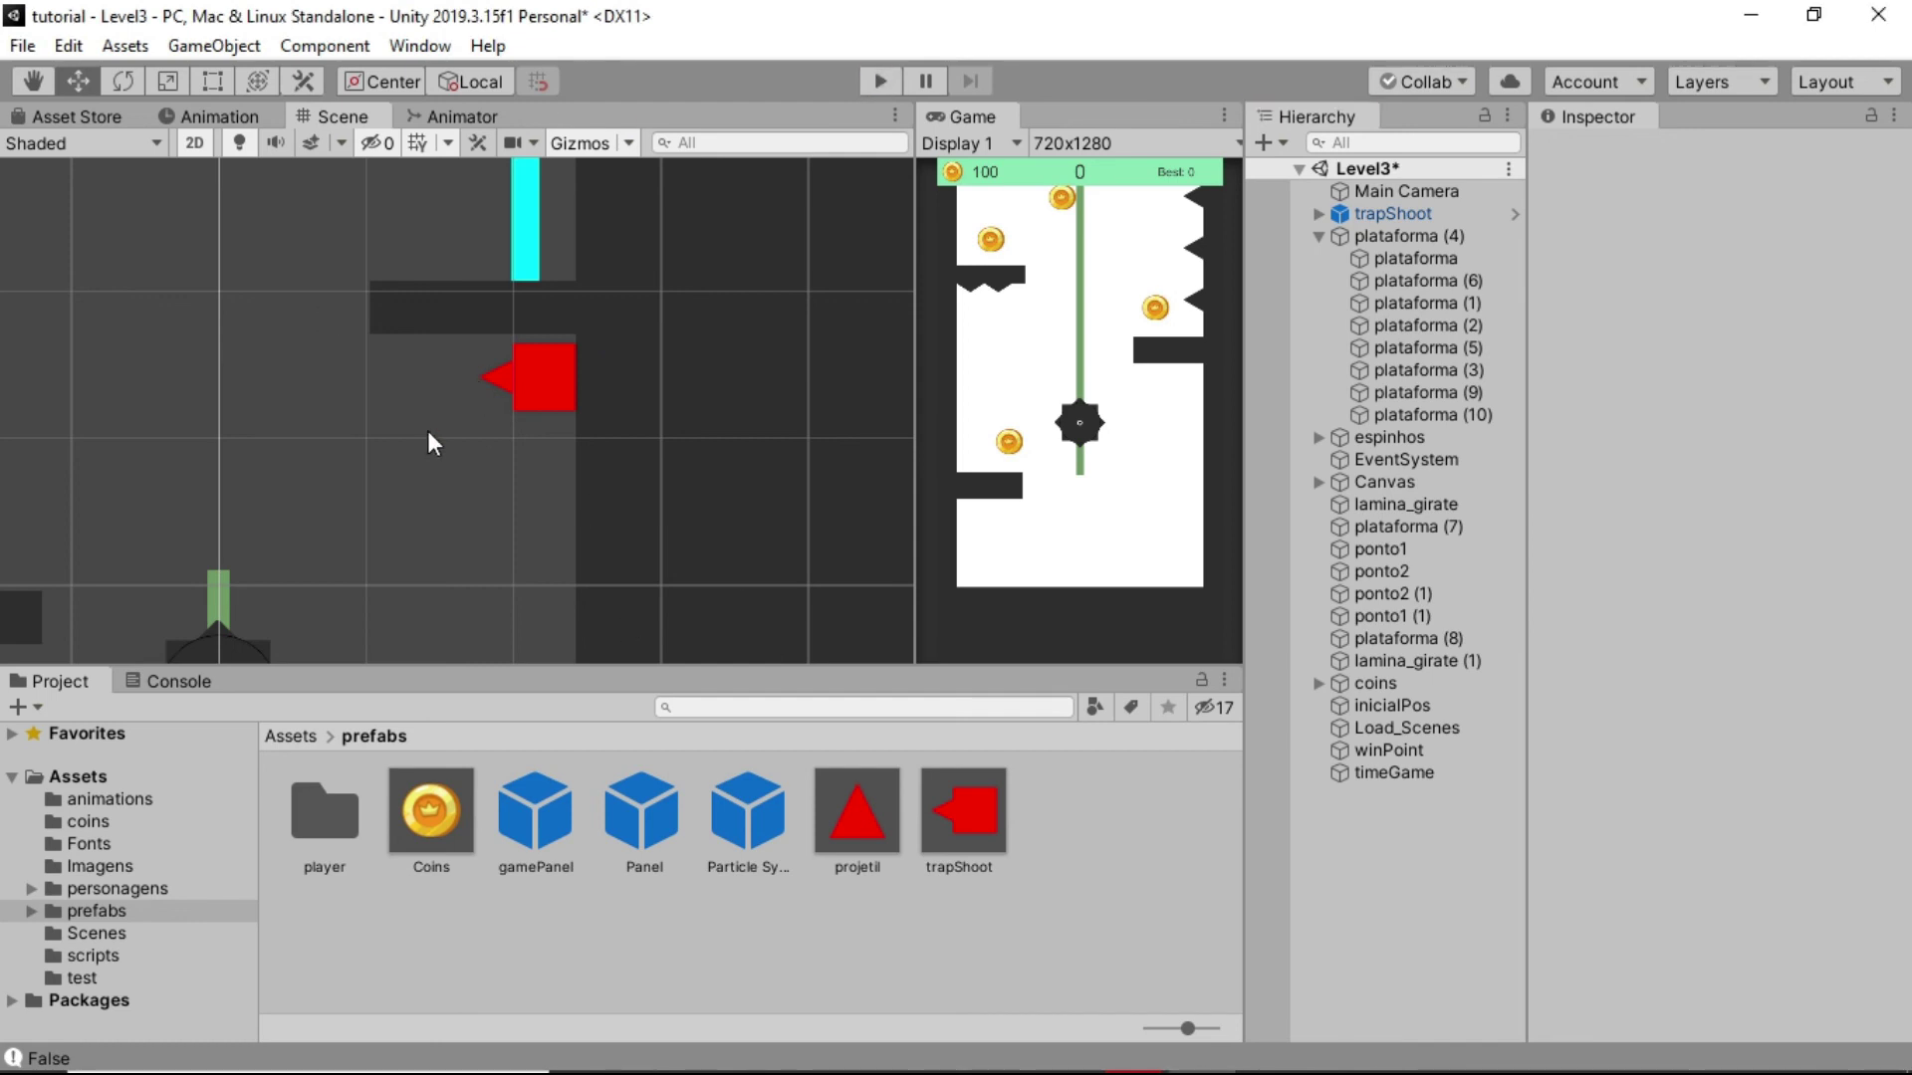
left_click(887, 81)
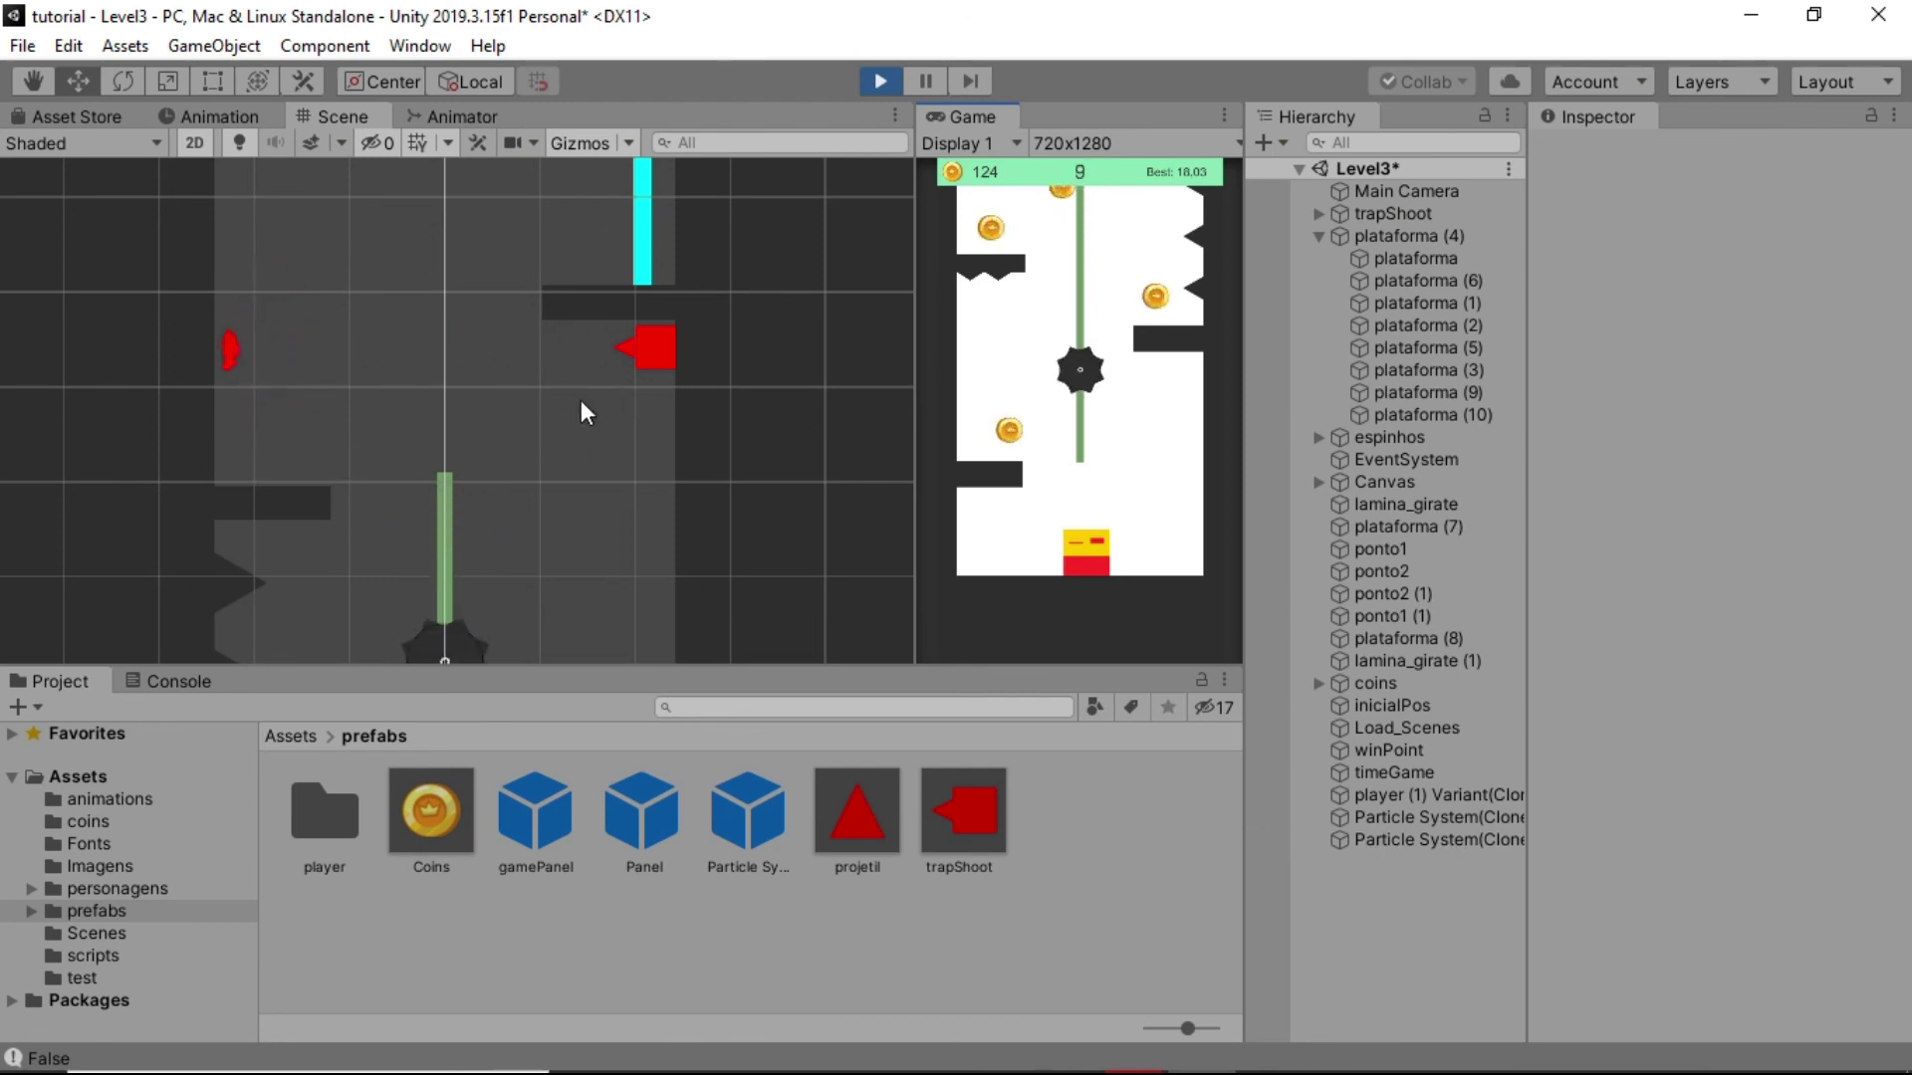
Frame the wall piece plataforma (1) and make the player jump three times to climb past the trap
scroll(484, 399, "down", 5)
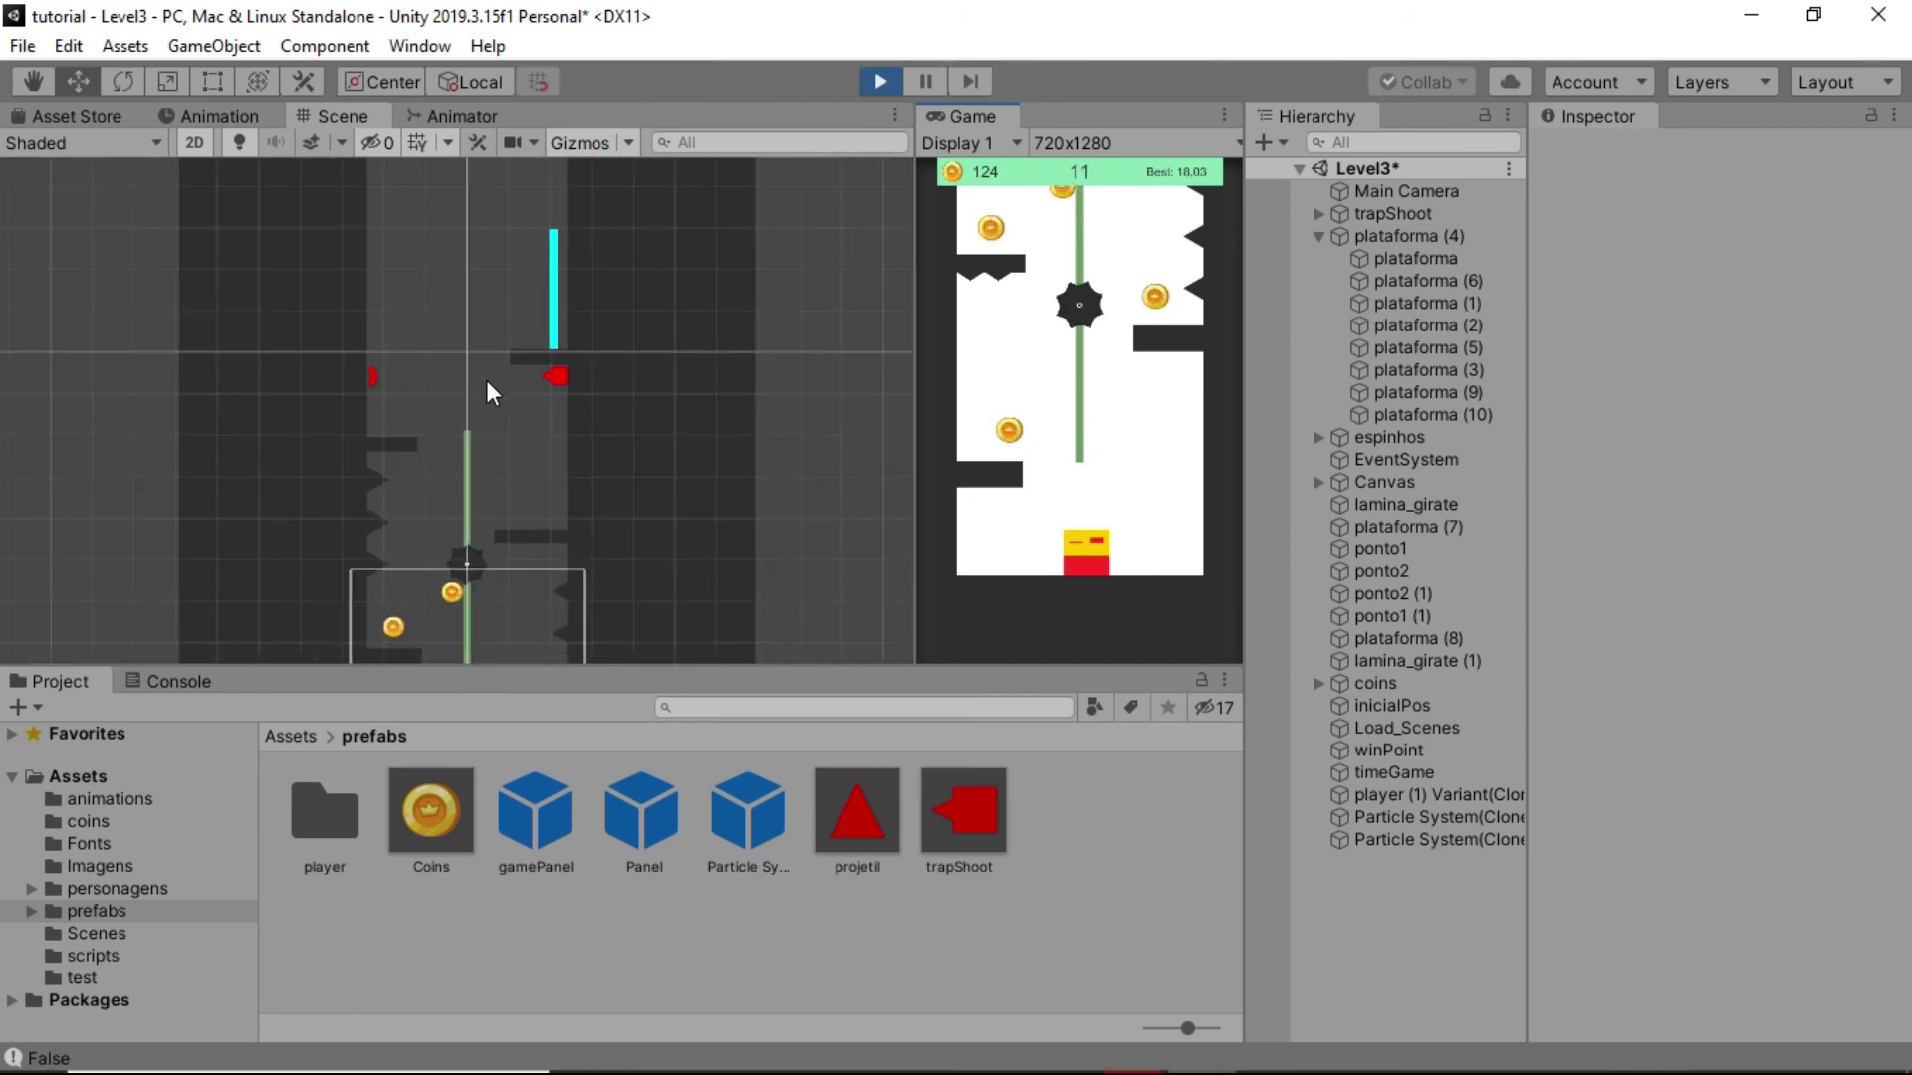
scroll(486, 383, "down", 2)
scroll(445, 547, "up", 4)
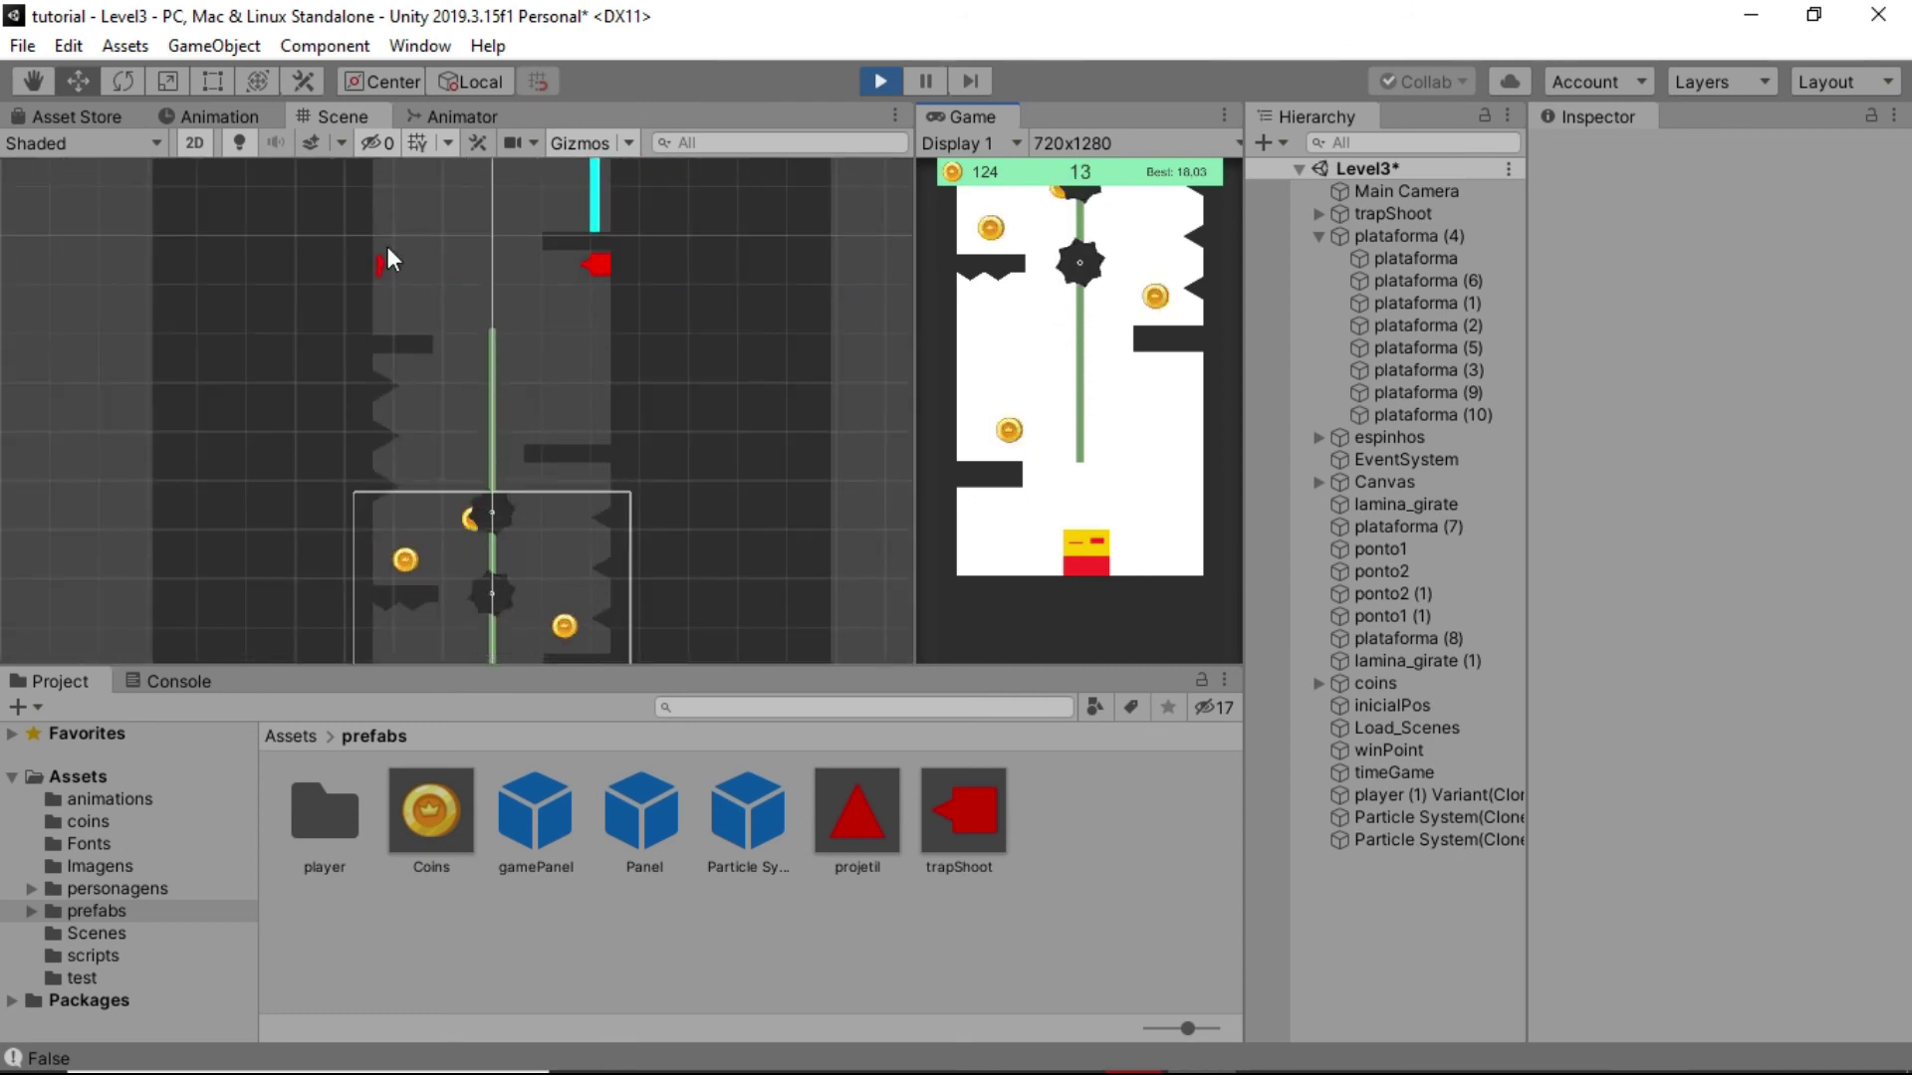
left_click(251, 333)
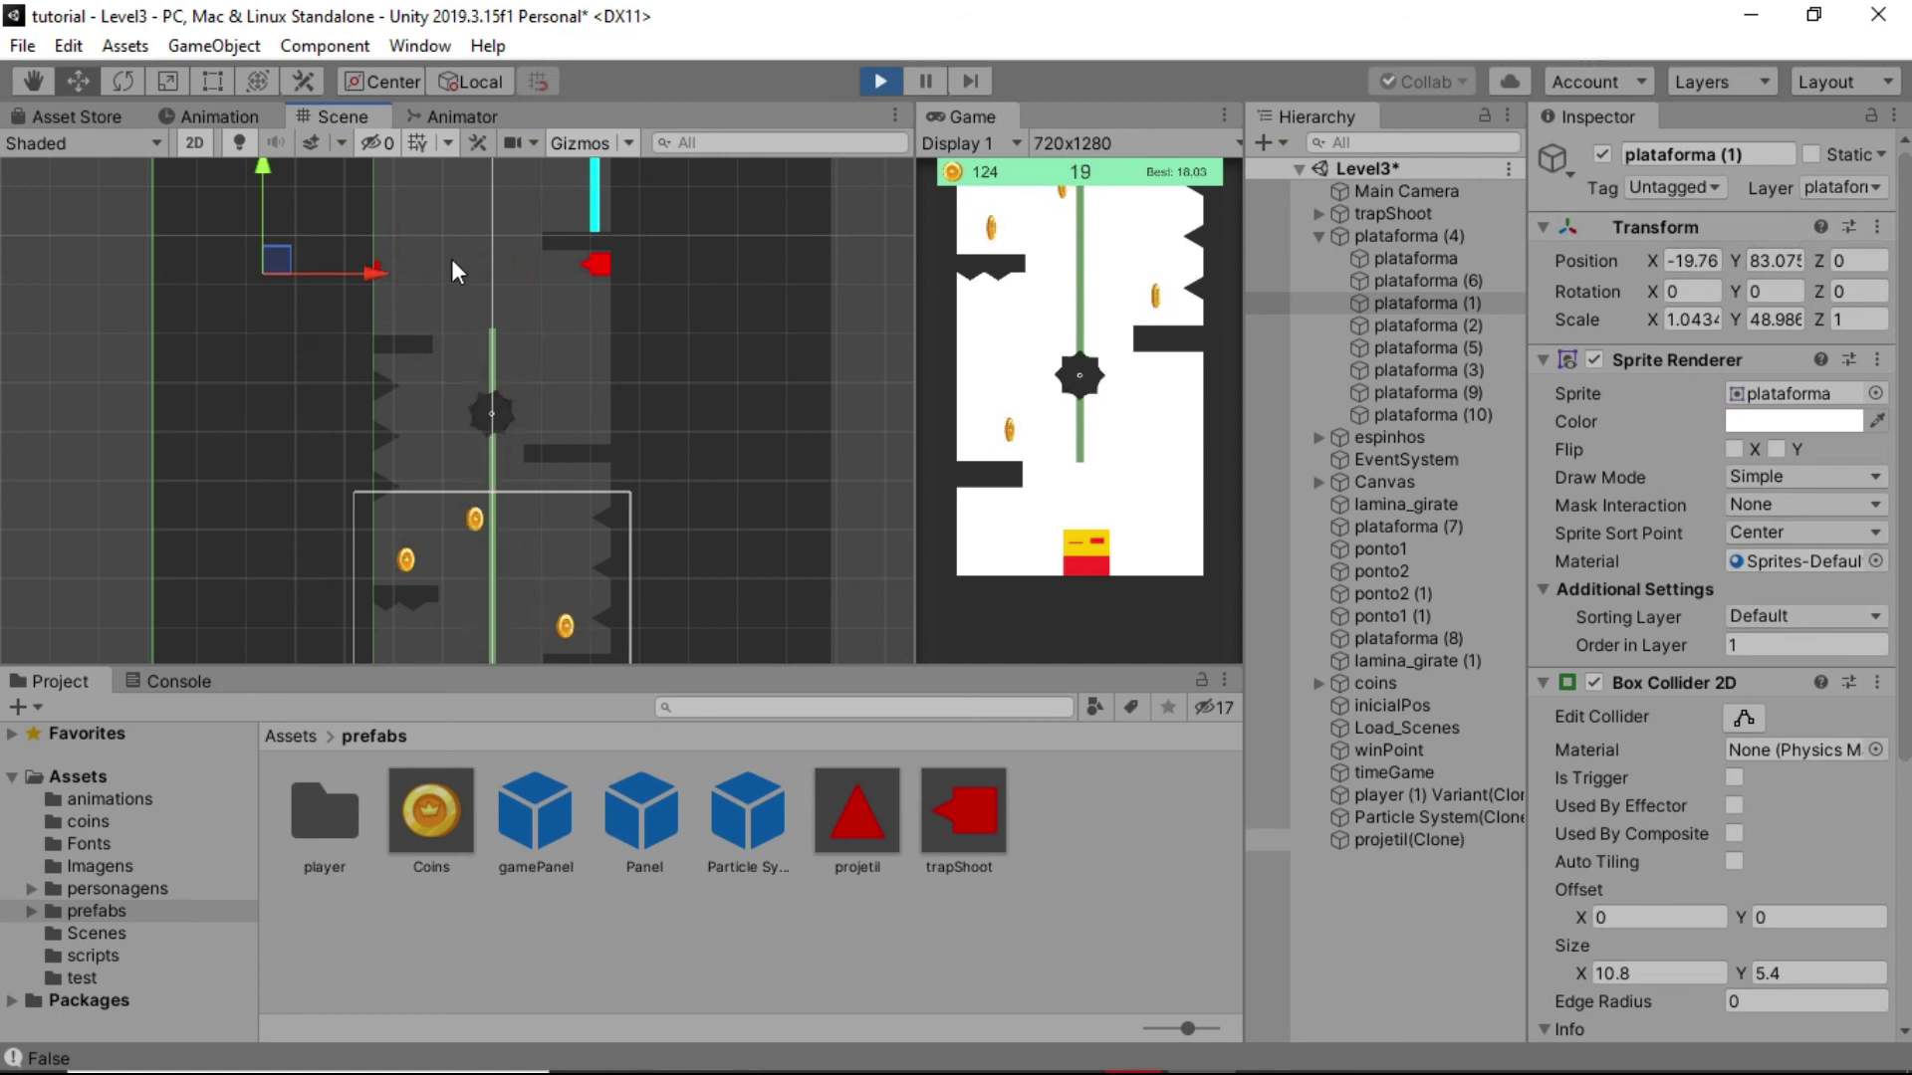
scroll(381, 318, "up", 3)
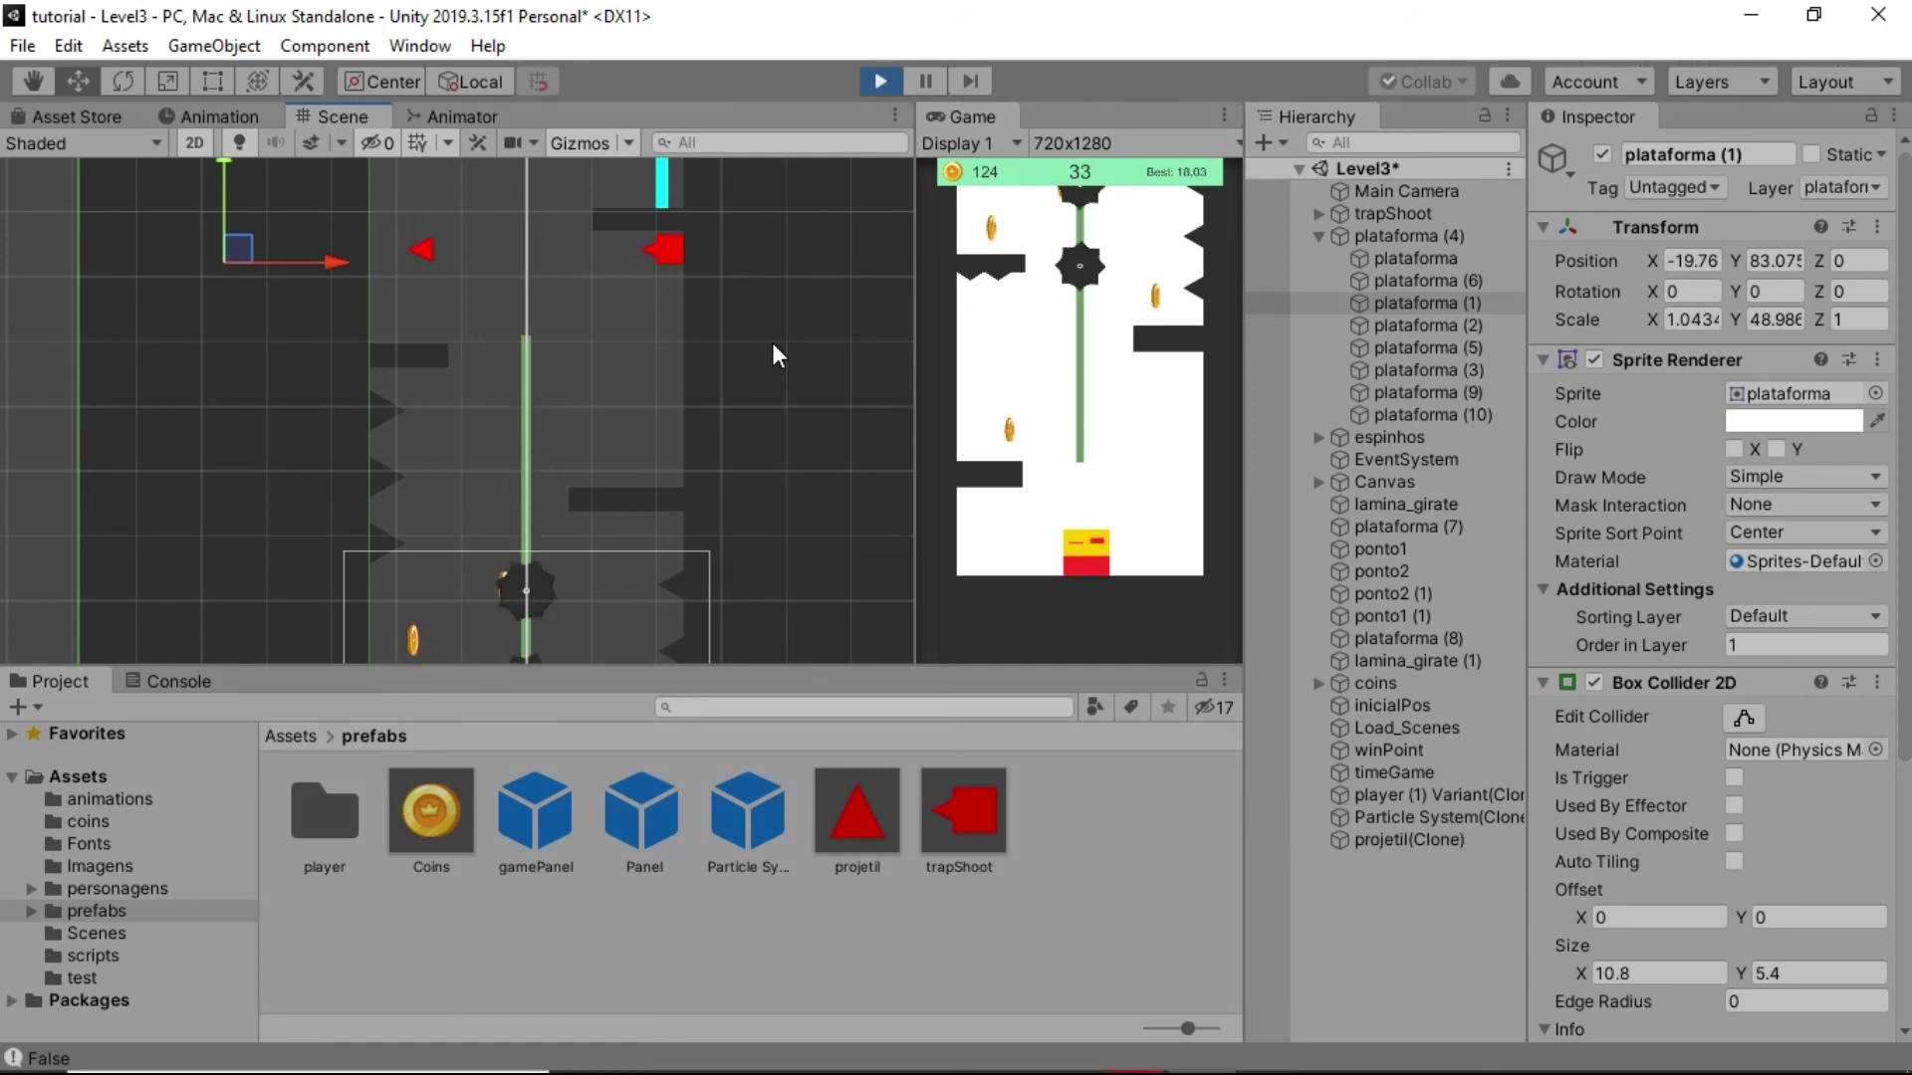
key("f")
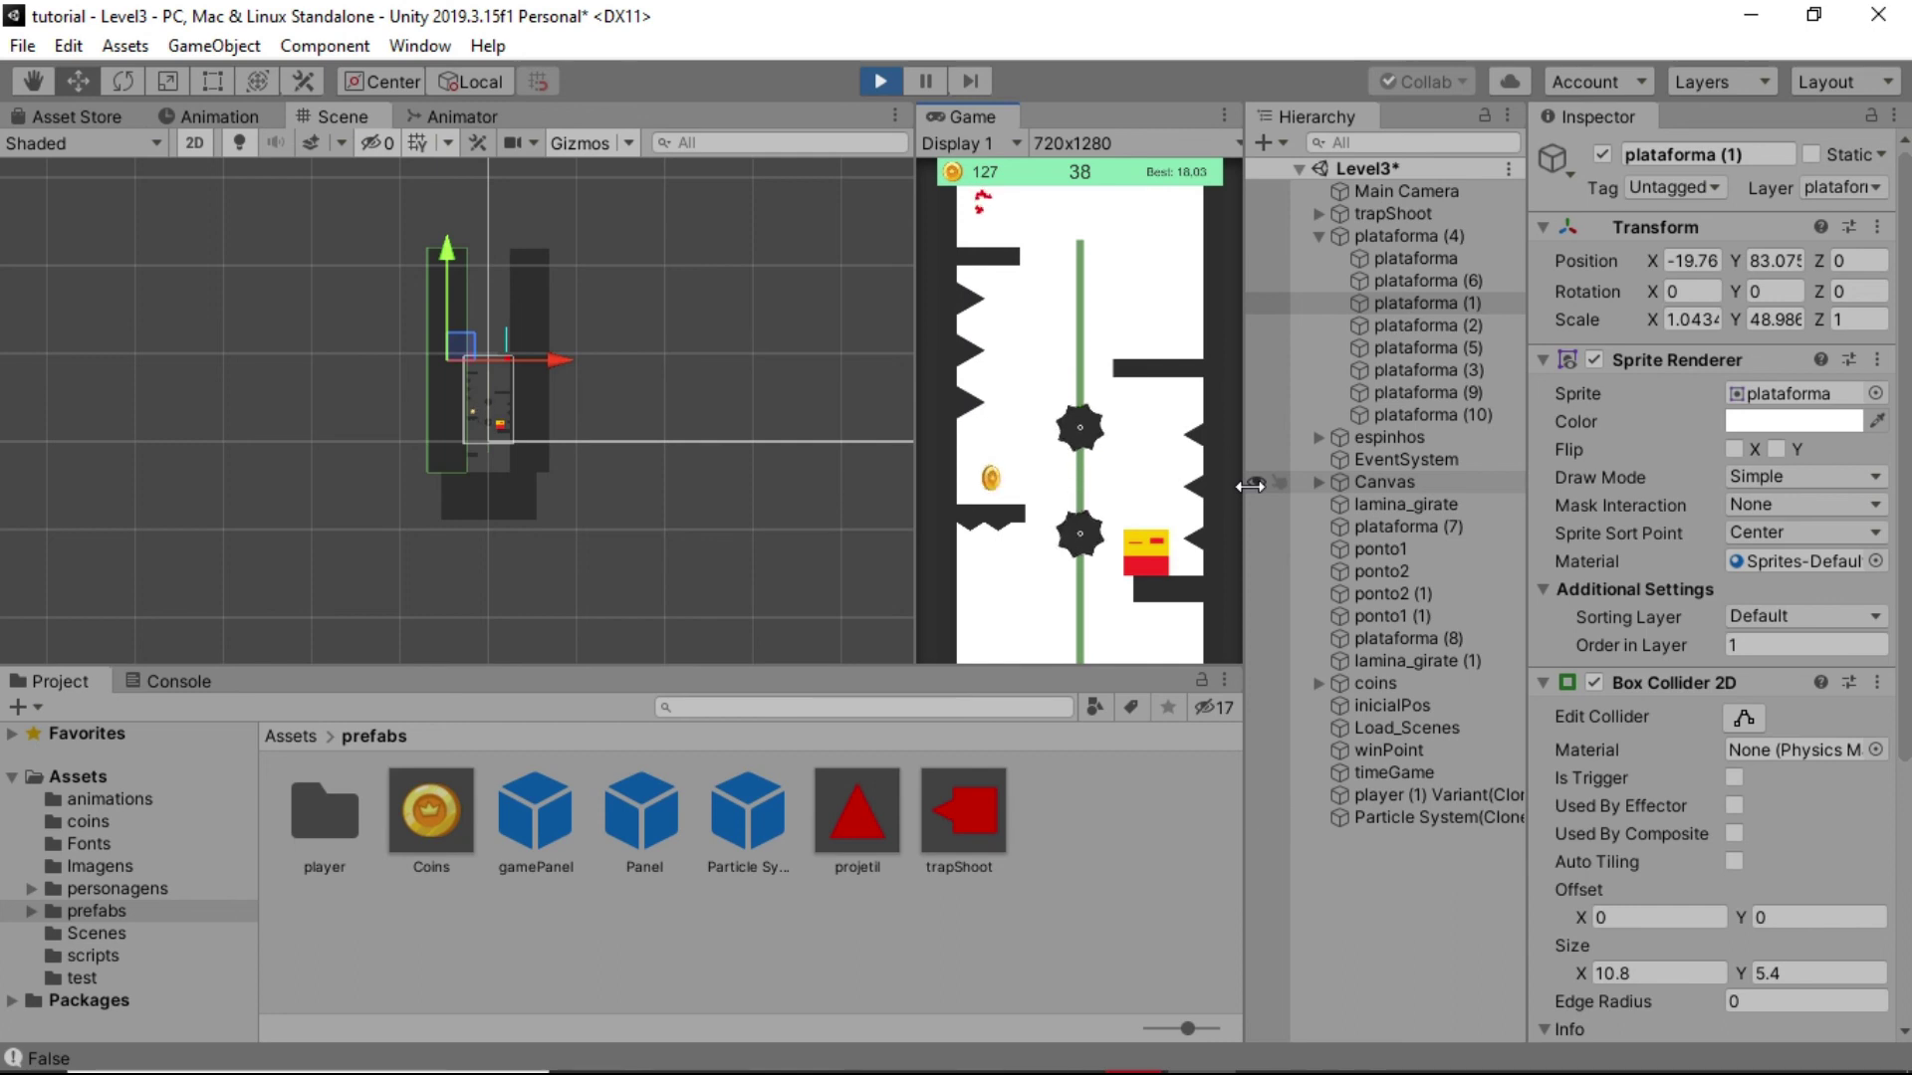
key("space")
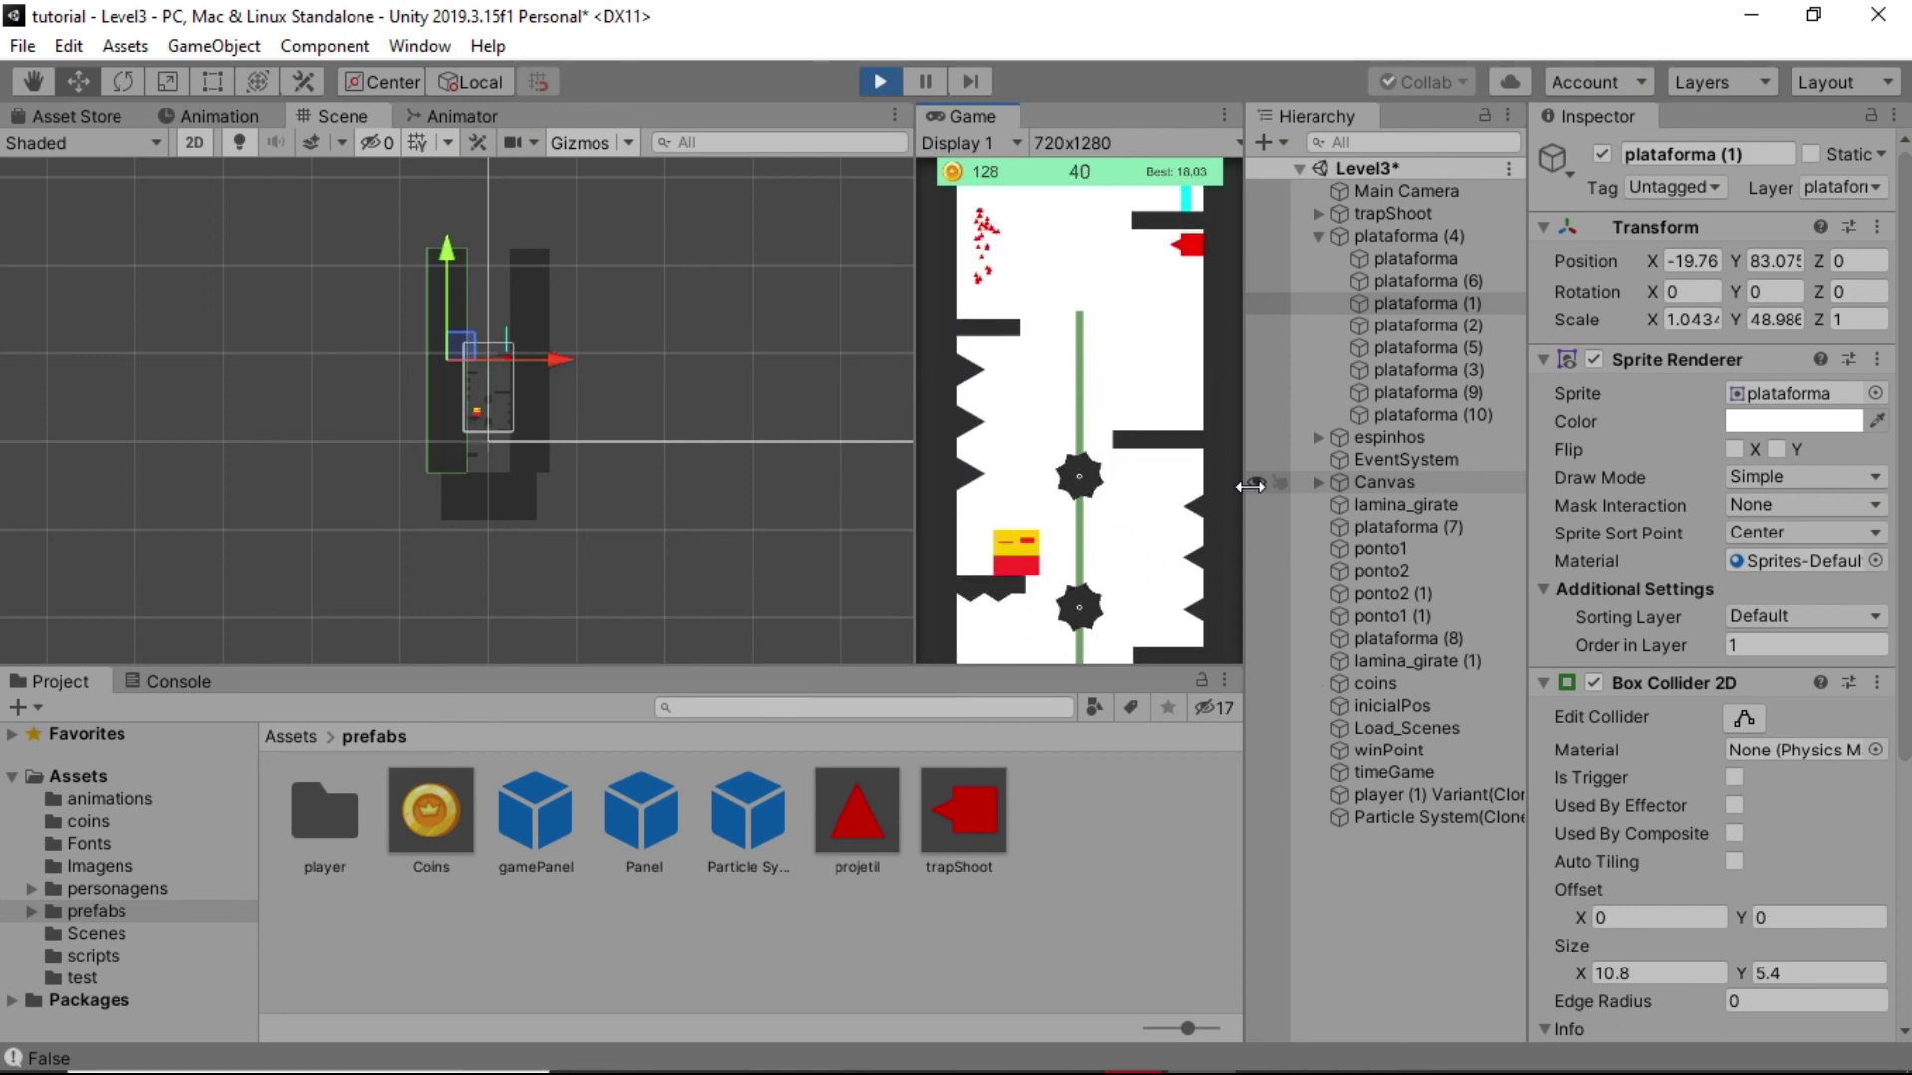
key("space")
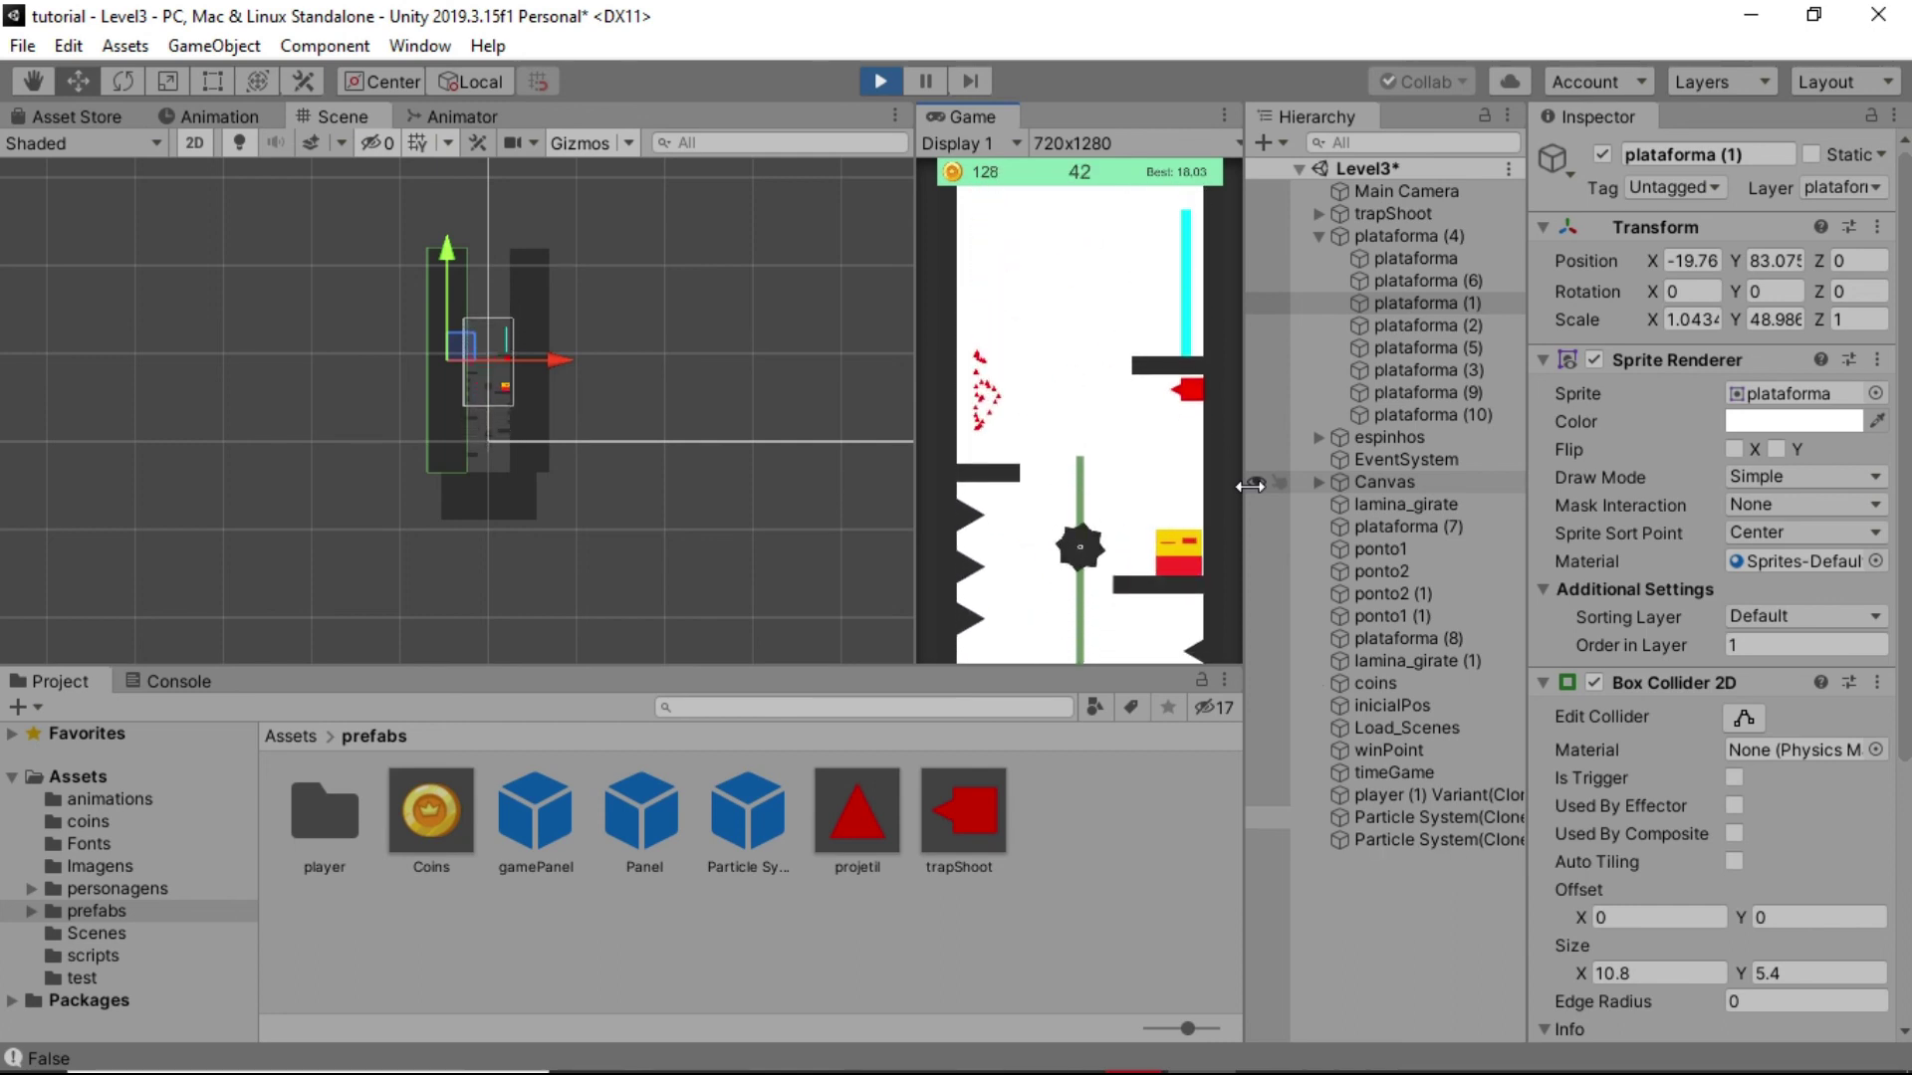
key("space")
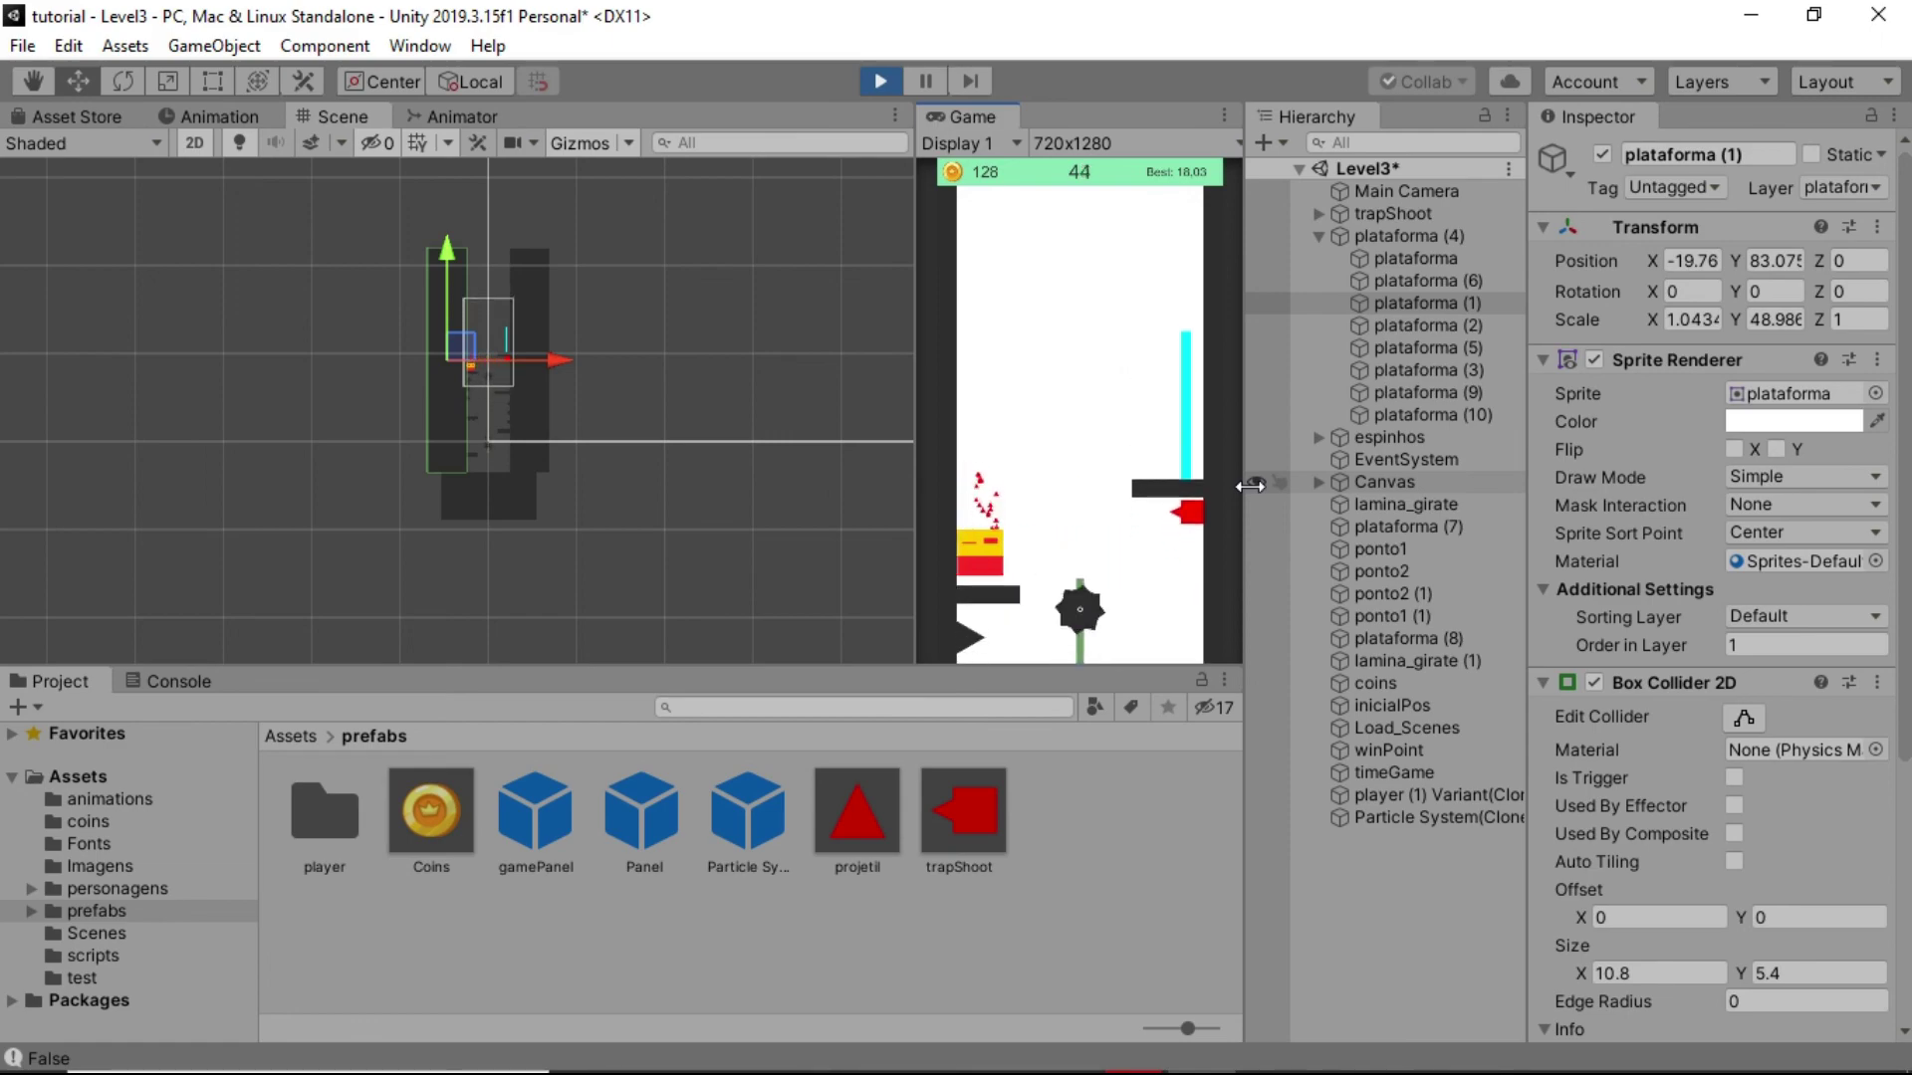